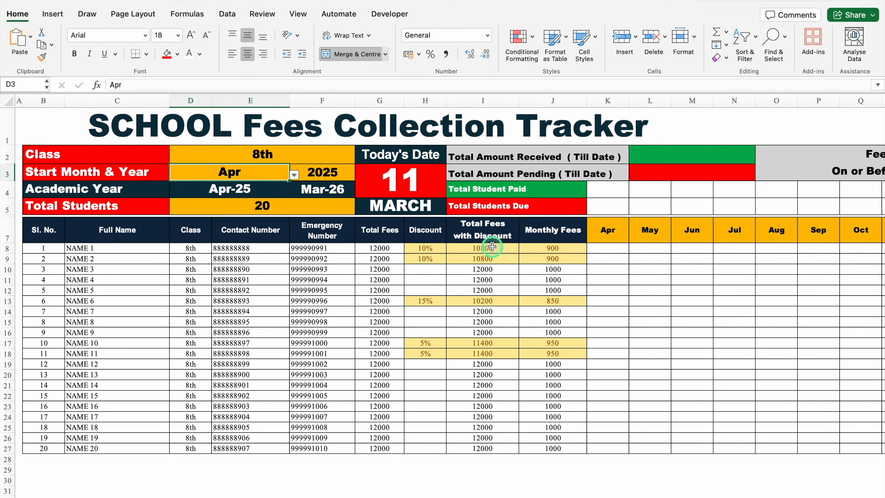
- Try marking the first student's April fee as Paid, check the April submission date, and clear the entry
scroll(335, 492, "right", 2)
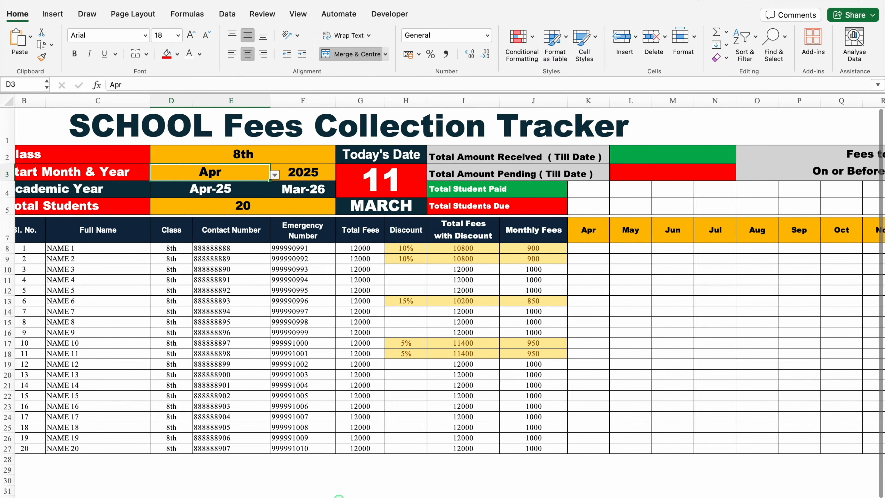
scroll(338, 495, "right", 10)
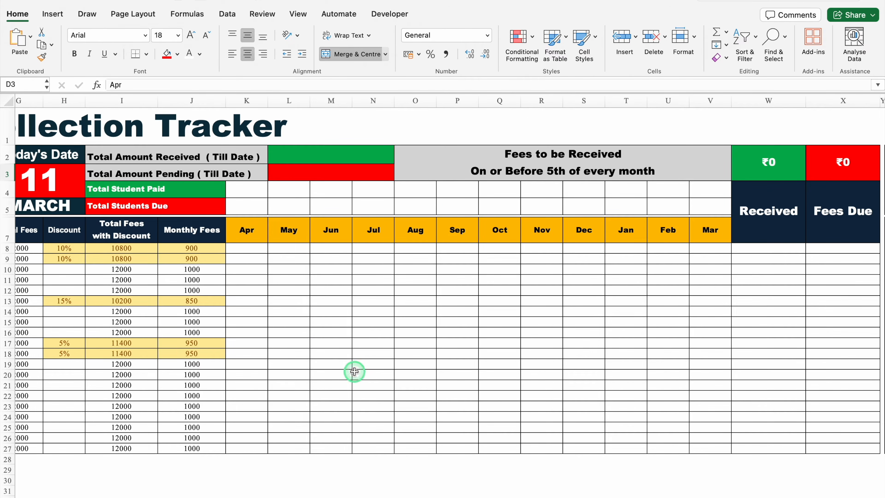
left_click(252, 248)
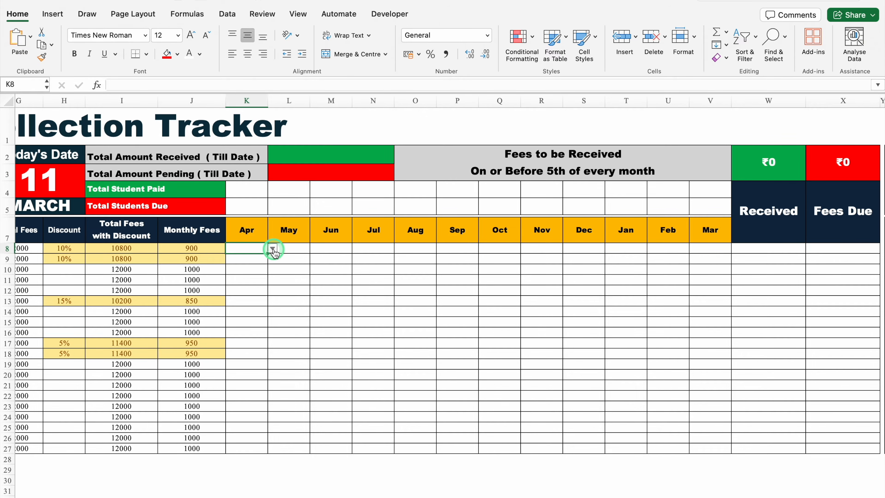
left_click(272, 249)
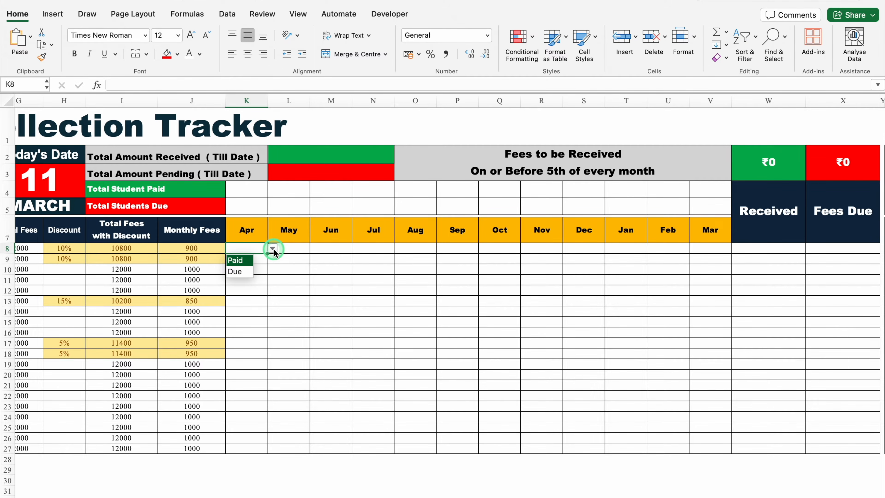
left_click(237, 259)
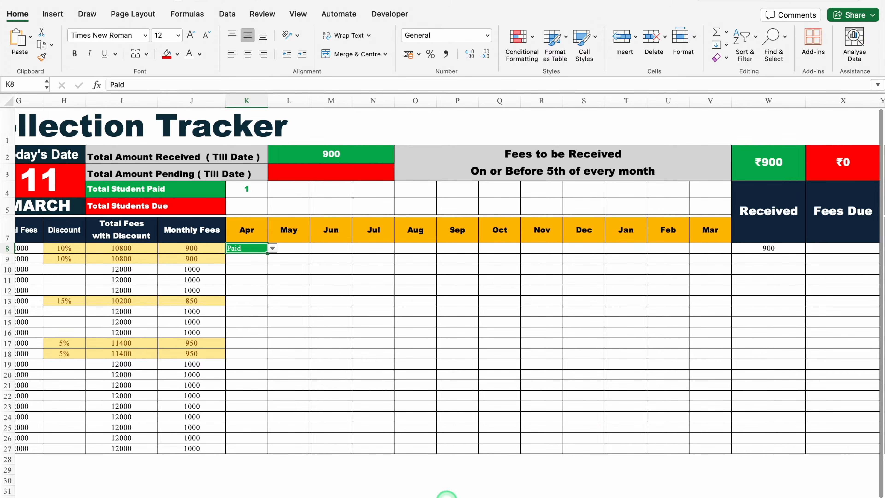
scroll(448, 495, "right", 1)
scroll(449, 495, "right", 7)
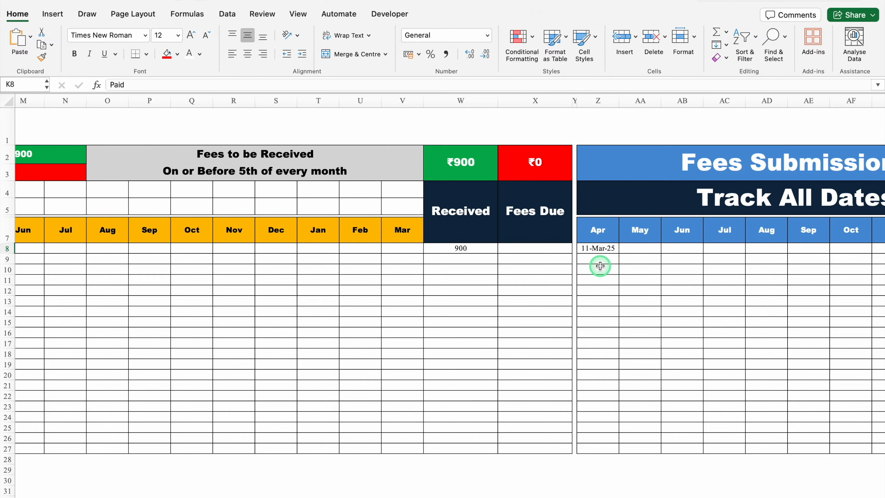
scroll(395, 492, "left", 6)
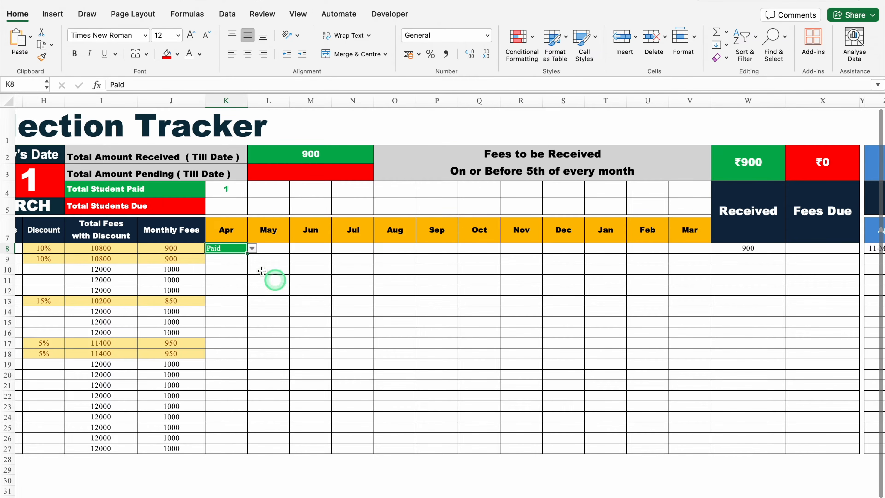
key("Delete")
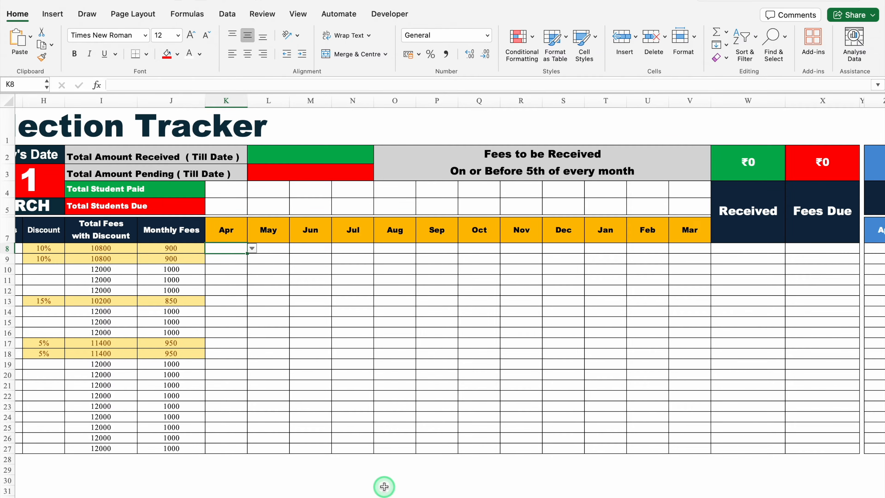
- Try the Paid and Due statuses for the first student's November fee, then clear the cell
scroll(379, 495, "right", 6)
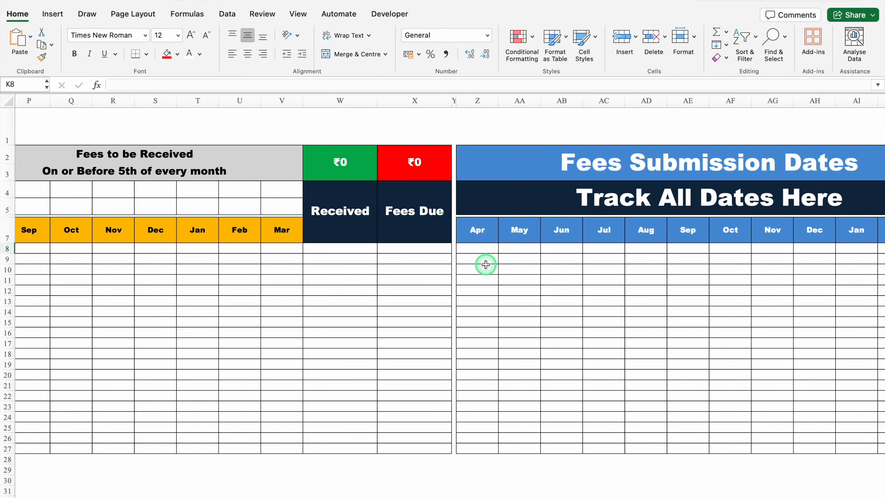
left_click(117, 248)
left_click(139, 248)
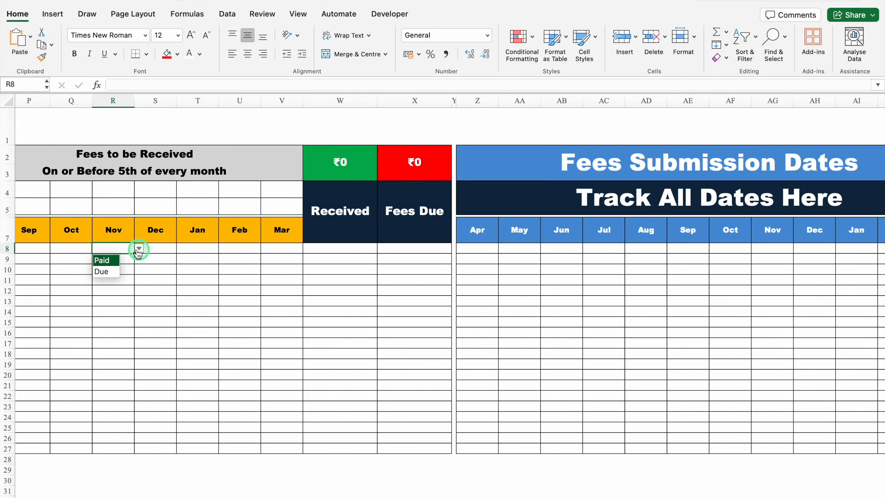
left_click(105, 260)
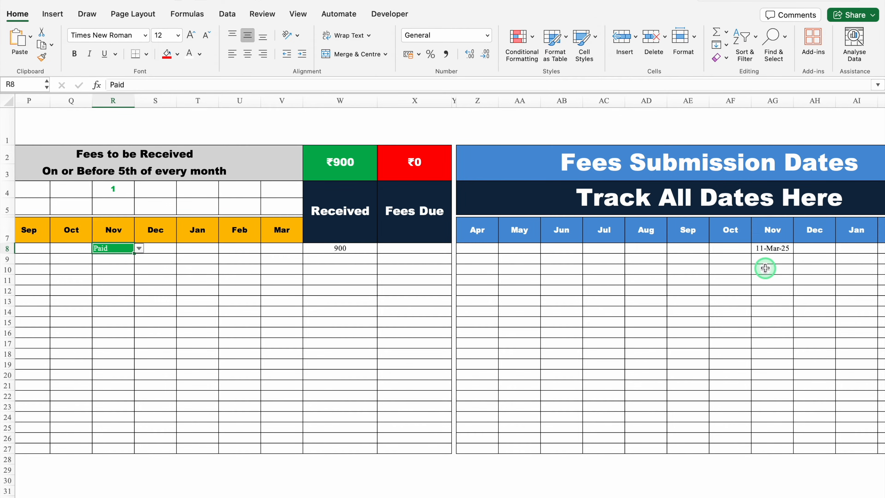
left_click(139, 248)
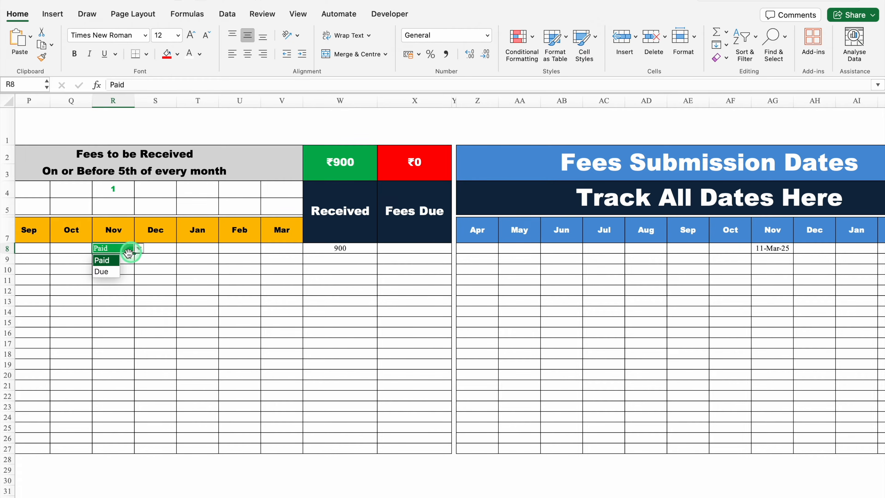
left_click(105, 272)
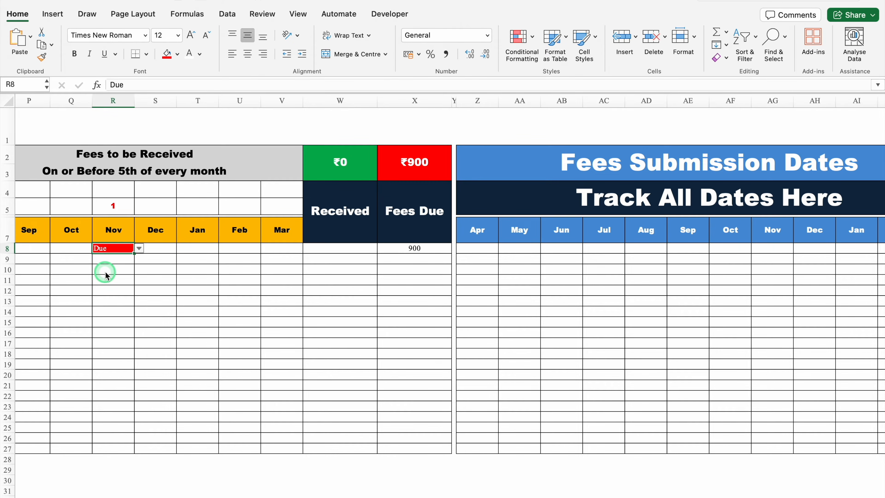
key("Delete")
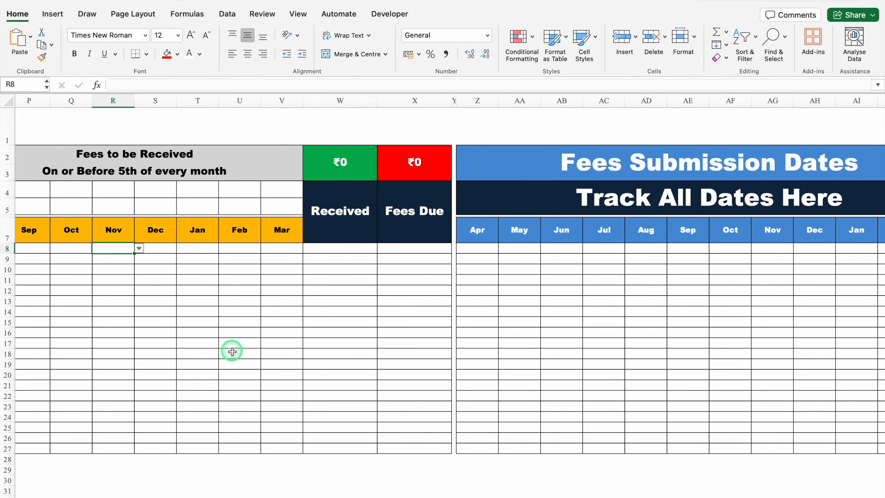
- Review the start month choices in the finished tracker without changing the selection
scroll(302, 486, "left", 10)
scroll(162, 488, "left", 3)
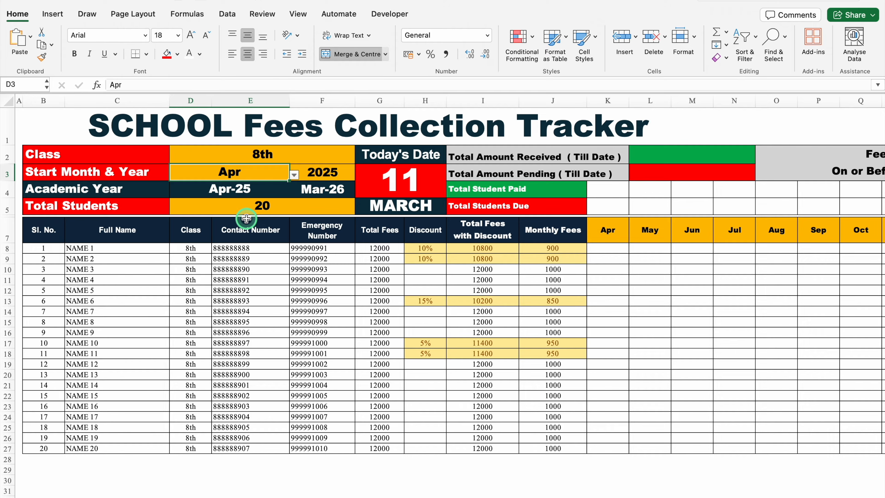
left_click(294, 175)
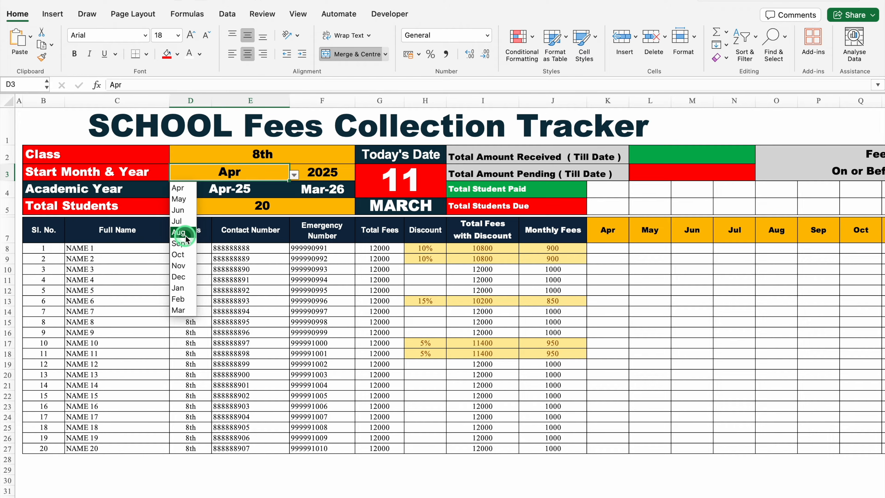
left_click(256, 166)
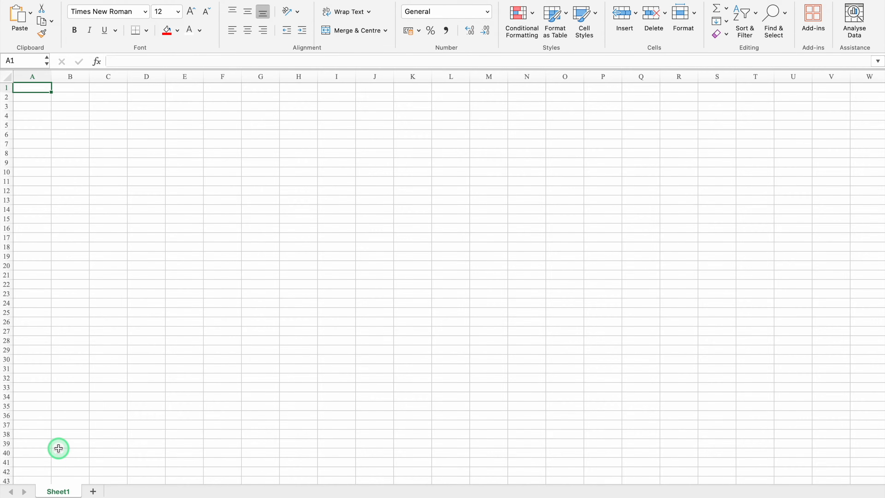
- Rename Sheet1 of the blank workbook as Class 8th and narrow column A
double_click(66, 492)
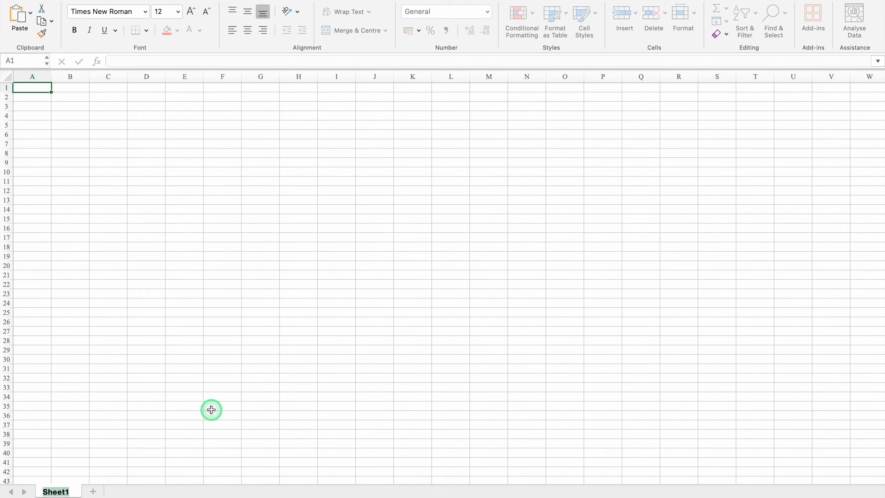
type("Class 8th")
left_click(30, 89)
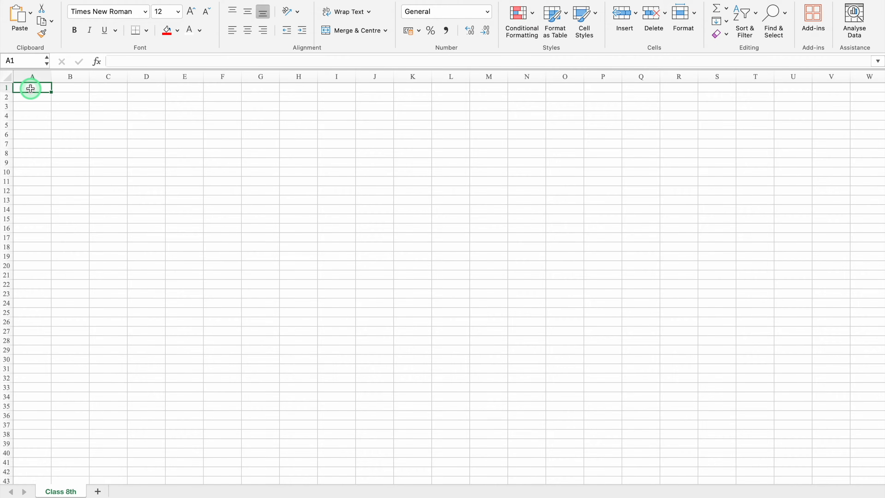
left_click_drag(51, 77, 22, 81)
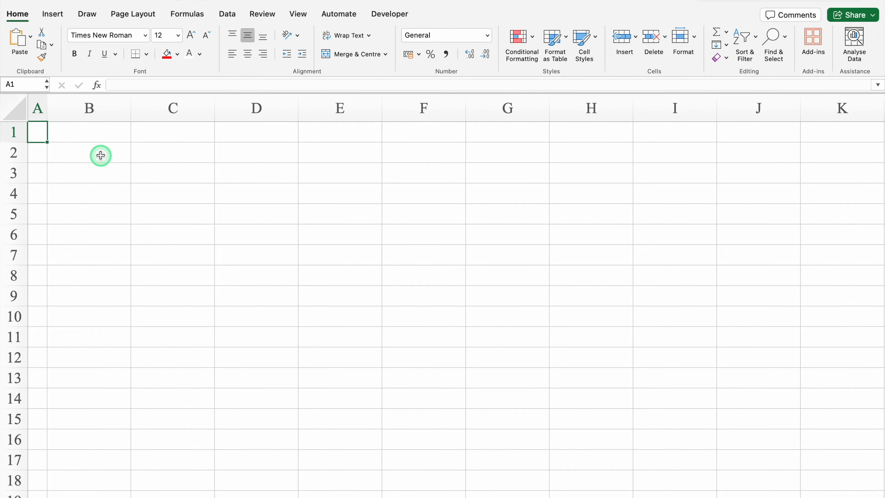
- Create merged cells with all borders across columns B and C in rows 2 to 5, filled red with white text
left_click_drag(99, 154, 149, 154)
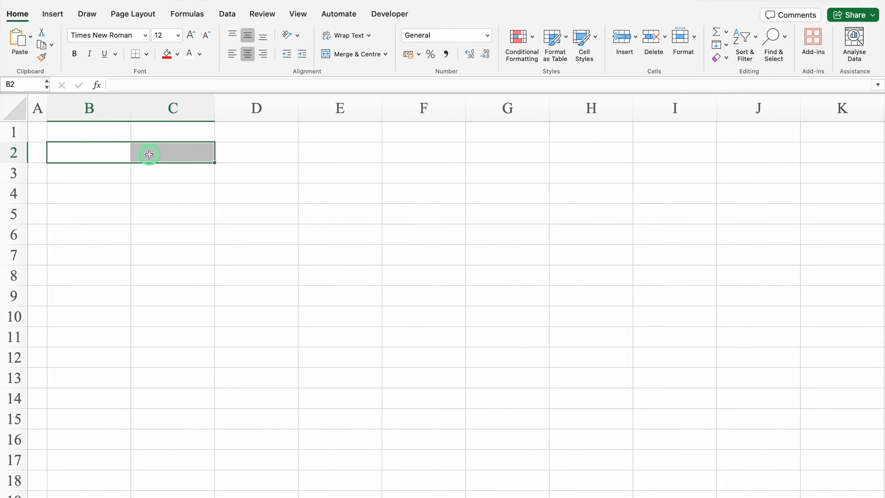
left_click(346, 54)
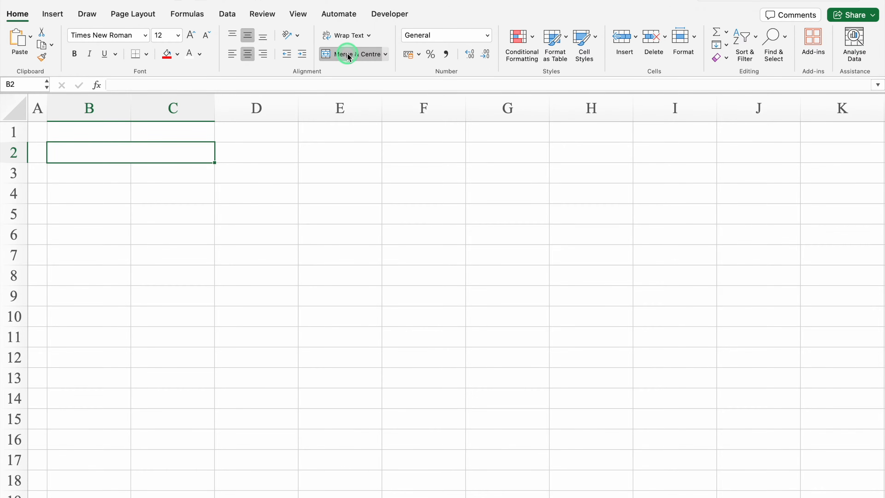
left_click(145, 55)
left_click(178, 162)
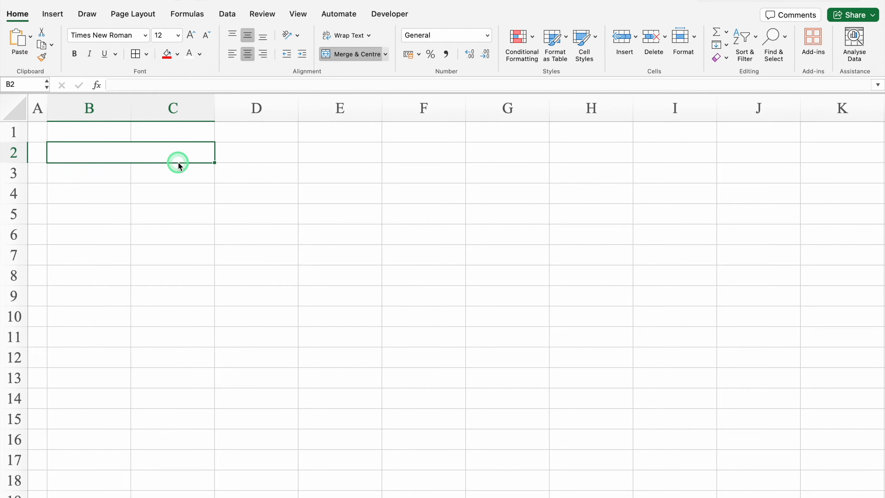
left_click_drag(215, 162, 215, 216)
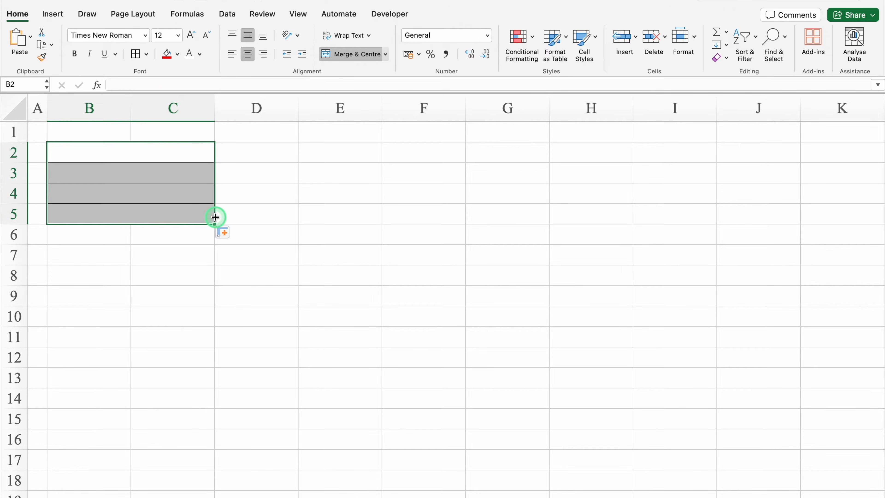
left_click(167, 54)
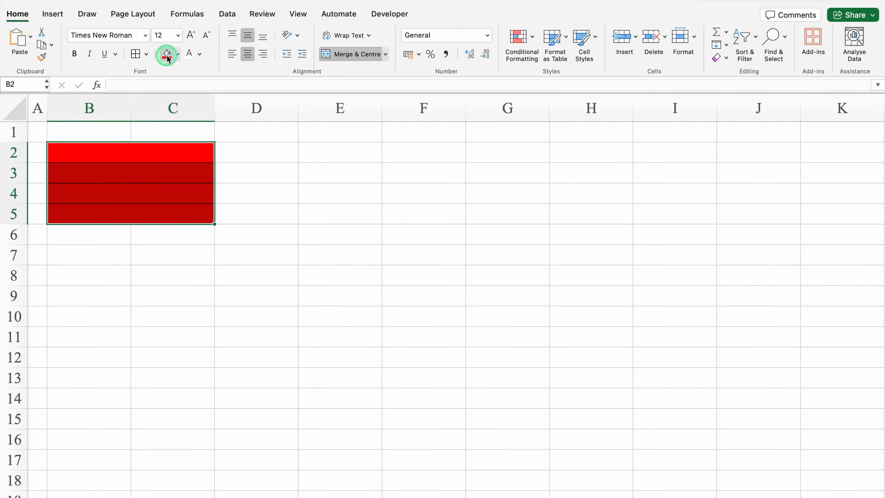
left_click(188, 60)
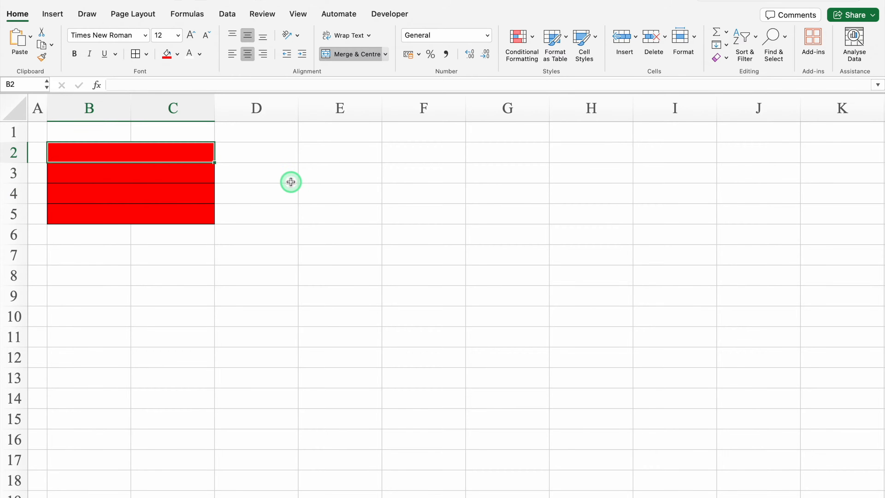
- Enter the labels Class, Start Month & Year, Academic Year and Total Students in B2 through B5
type("Class")
key("Return")
type("Start Month & Year")
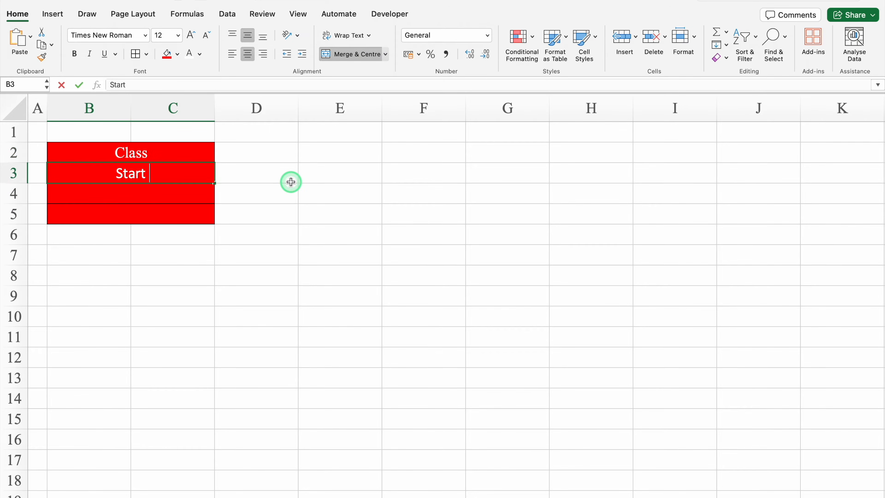
key("Return")
type("Academic Year")
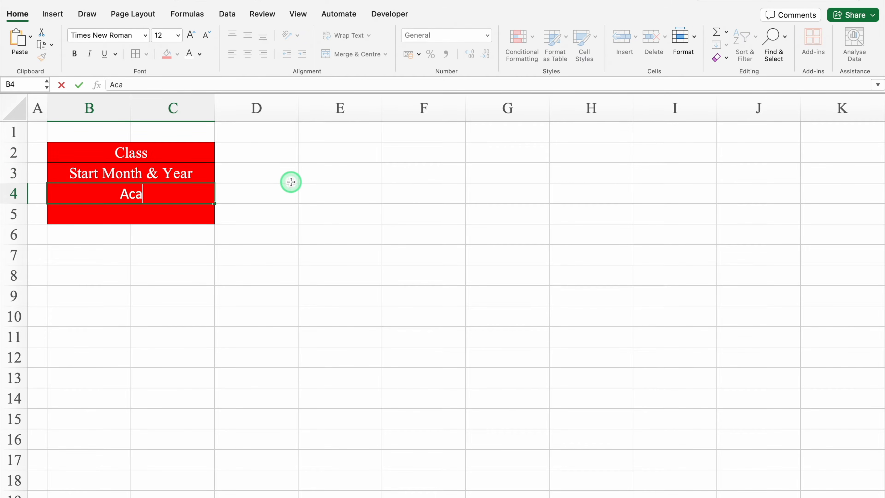
key("Return")
type("Total Students")
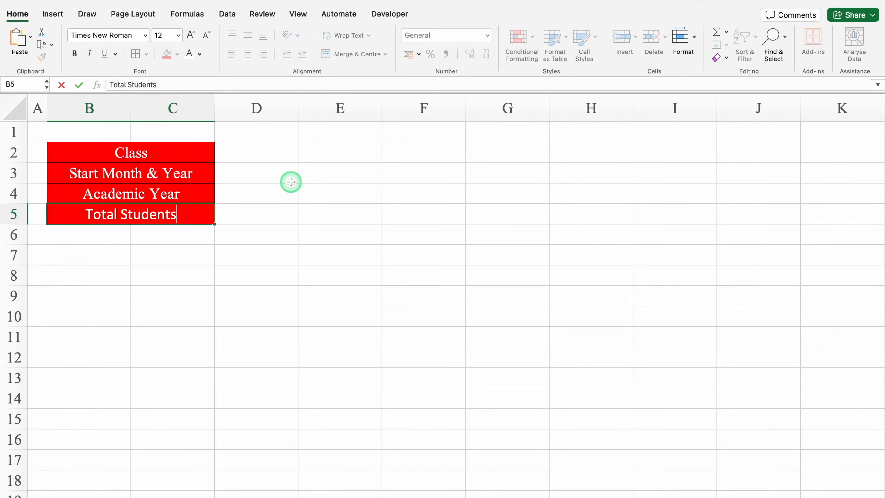
- Left-align the four labels in B2:C5
left_click(183, 161)
left_click_drag(184, 161, 190, 211)
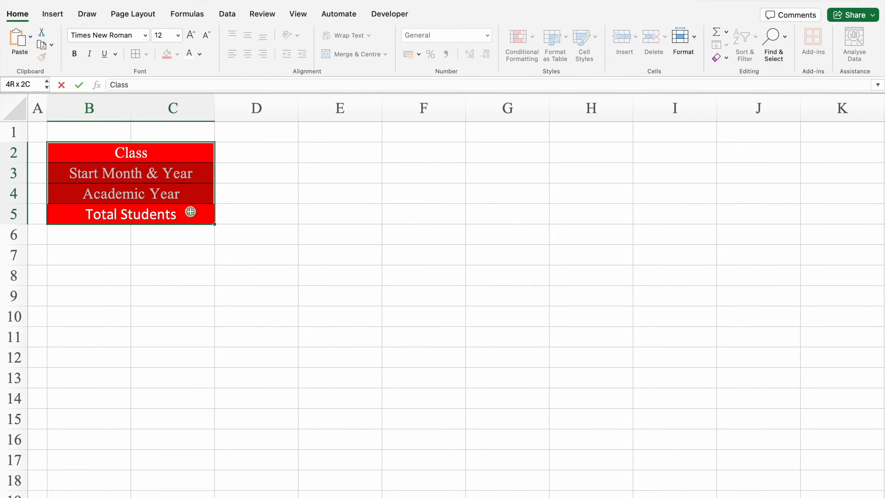
left_click(232, 56)
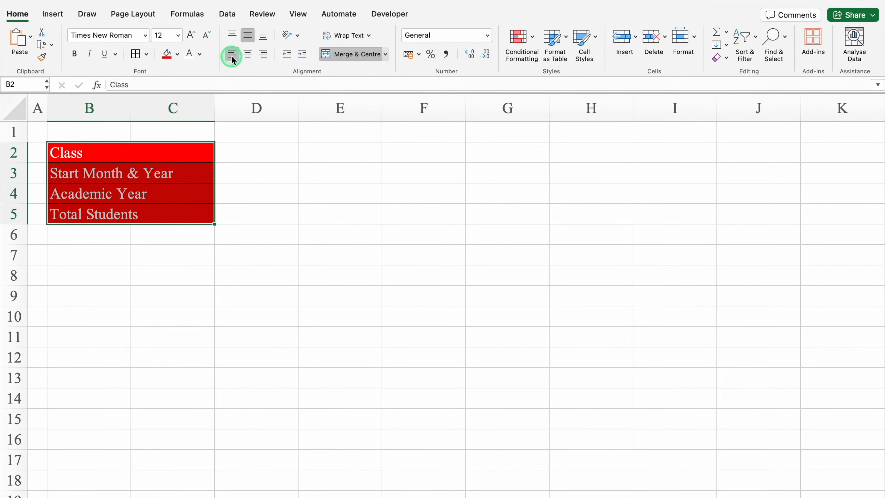
- Merge and centre cells D2:F2 beside the Class label
left_click(259, 159)
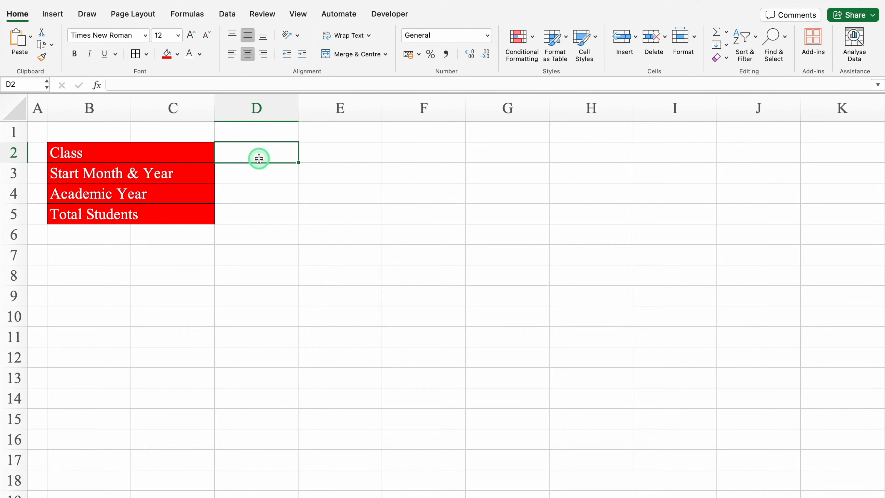
left_click_drag(260, 153, 401, 156)
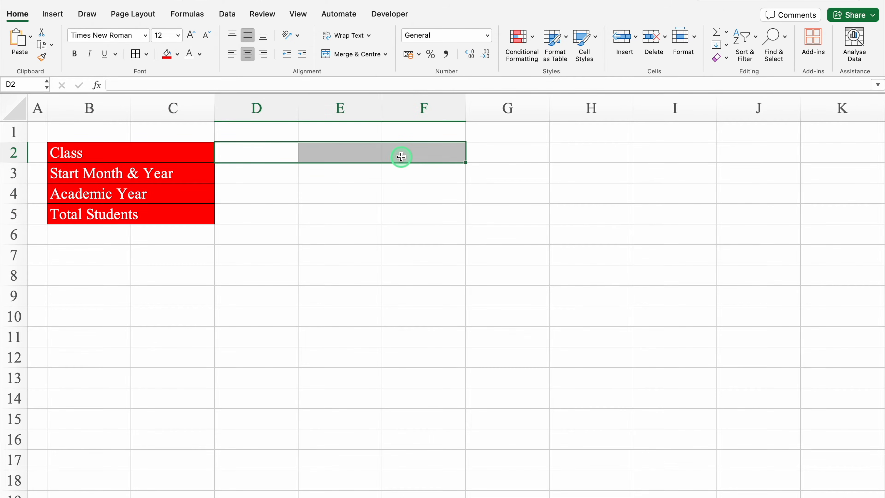
left_click(356, 56)
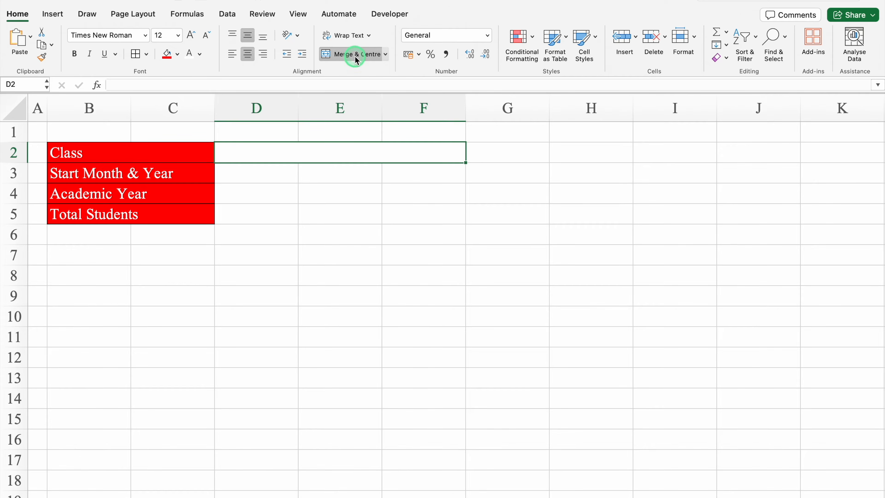
left_click(396, 156)
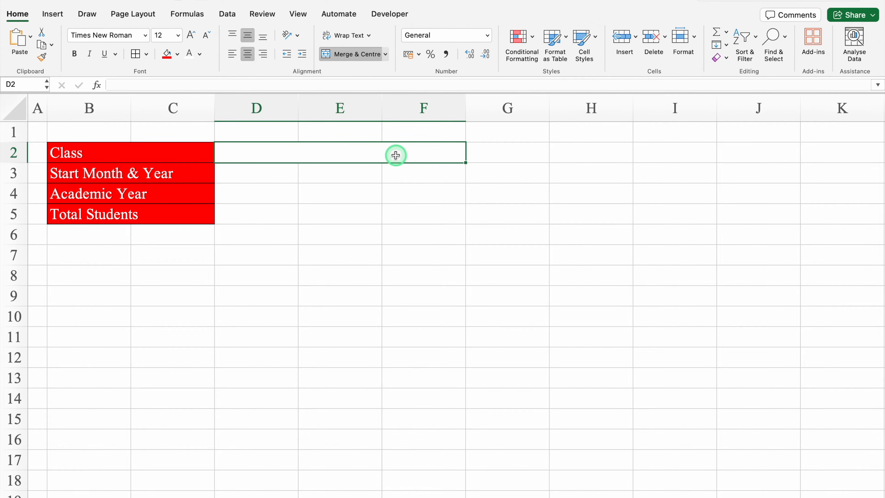
- Add a data validation list to the merged Class cell D2 with the options 8th, 9th, 10th, 11th and 12th
left_click(230, 15)
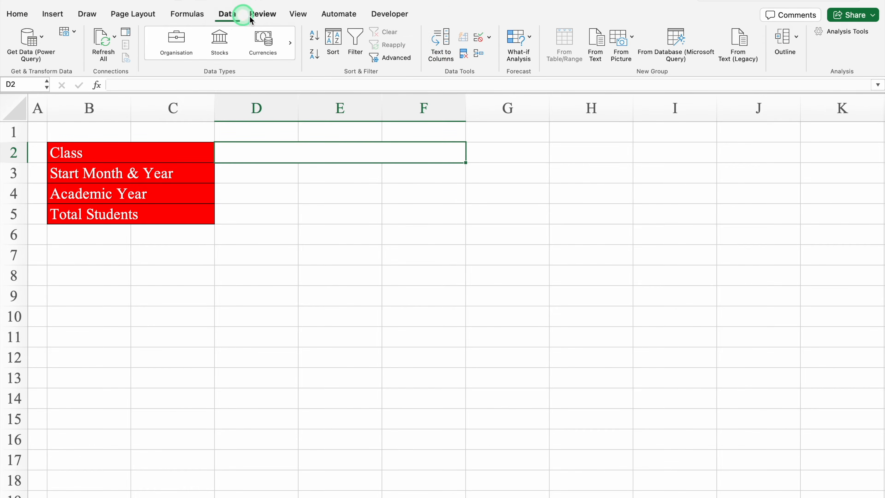
left_click(475, 54)
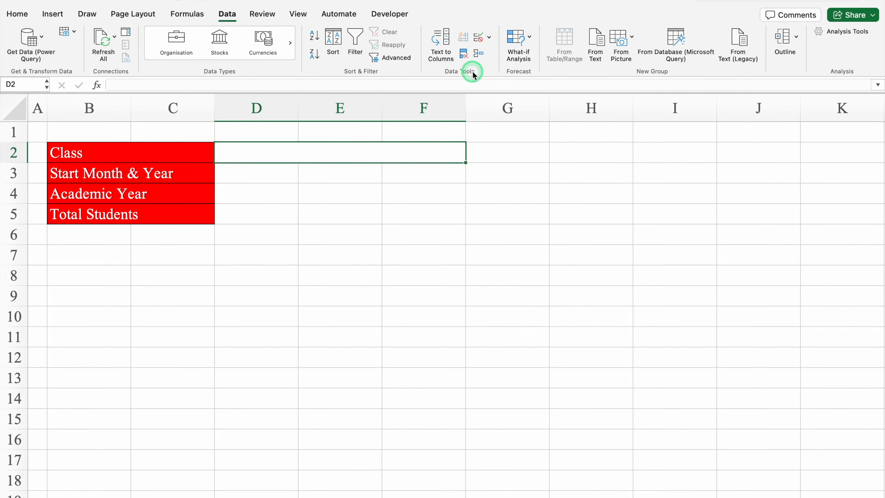
left_click(489, 36)
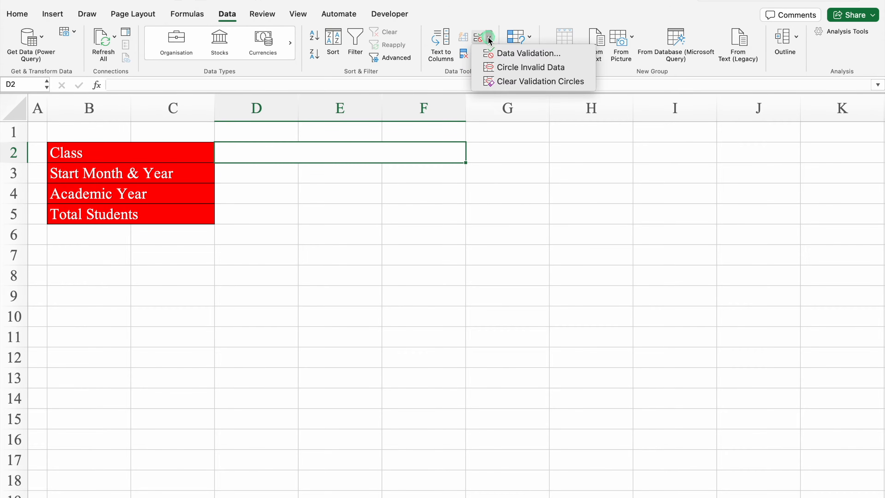
left_click(560, 54)
left_click(441, 139)
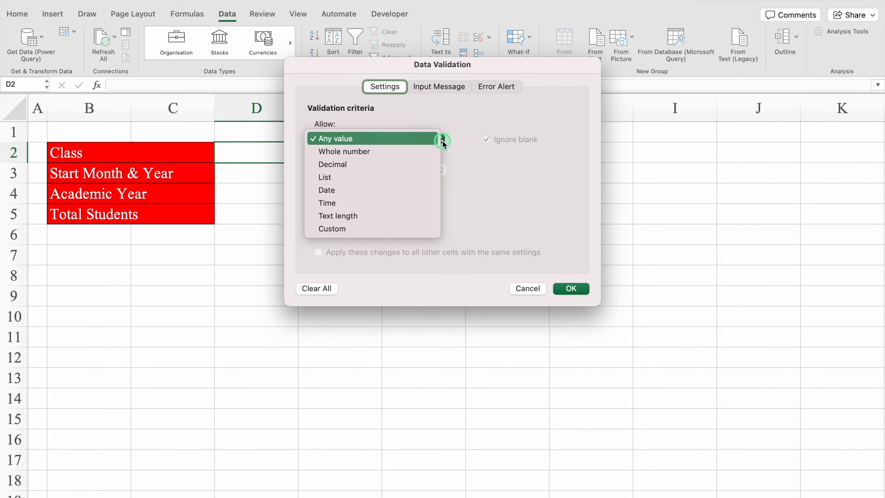
left_click(380, 178)
left_click(375, 200)
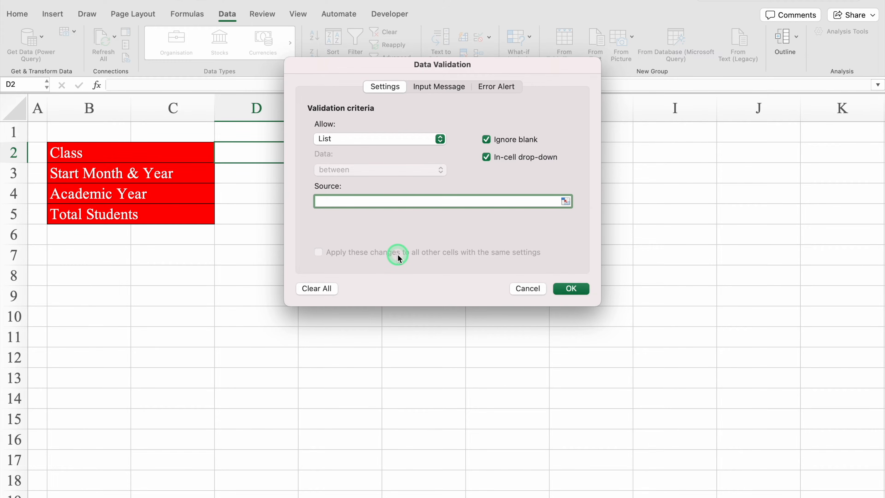
type("8th,9th,10th,11th,12th")
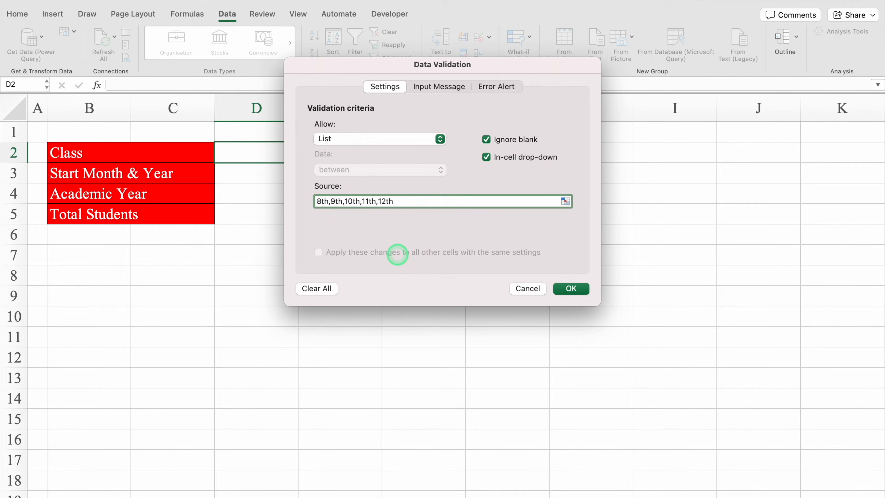
left_click(573, 289)
- Choose 8th from the Class drop-down in D2
left_click(470, 157)
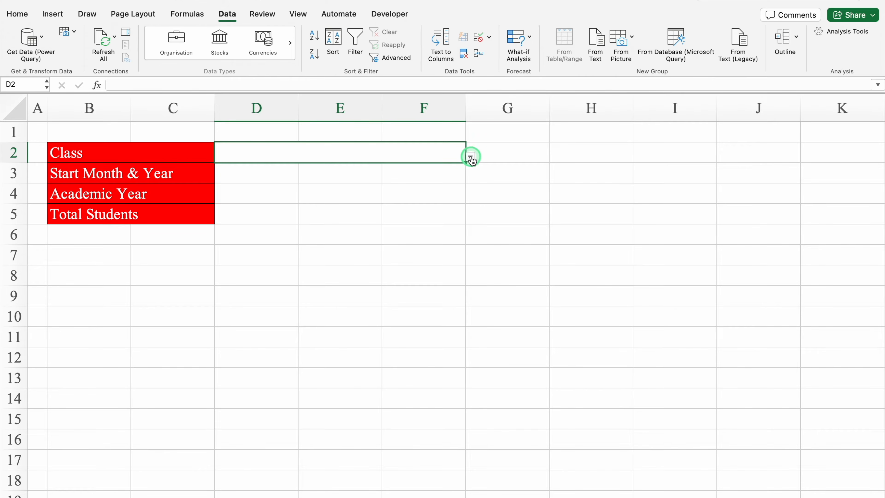
left_click(470, 157)
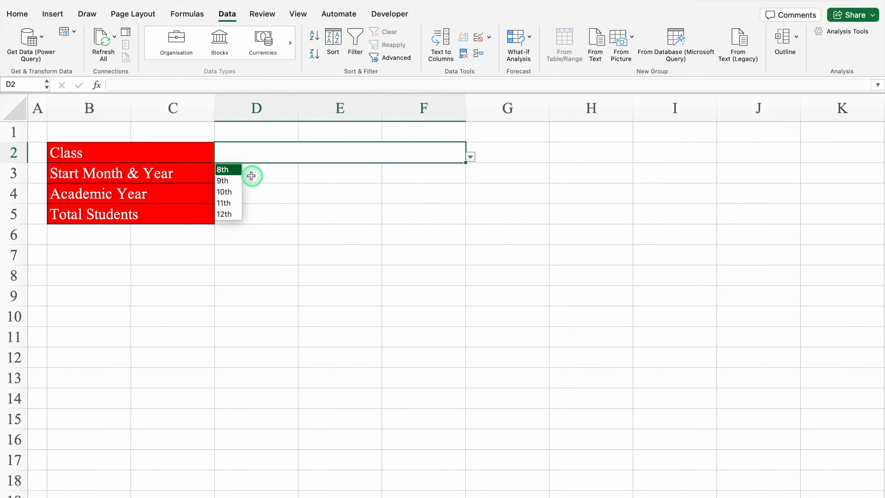
left_click(233, 170)
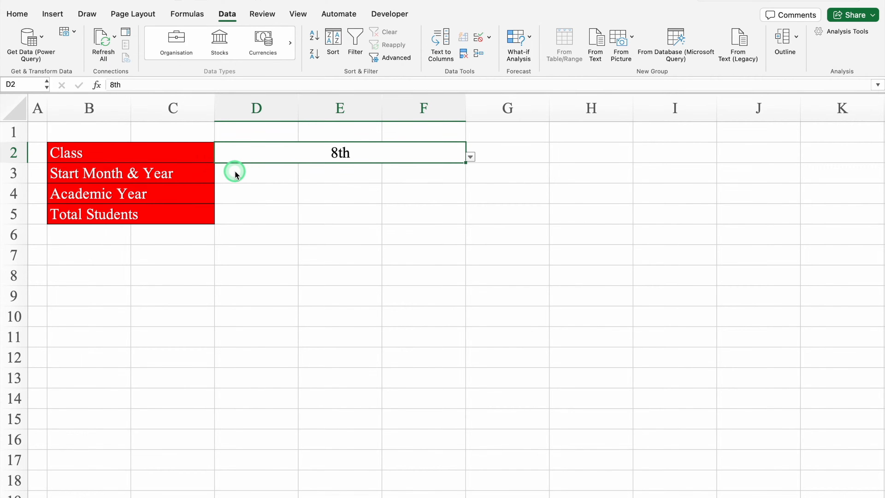
- Merge and centre D3:E3, D4:E4 and D5:F5 beside the remaining labels
left_click(251, 174)
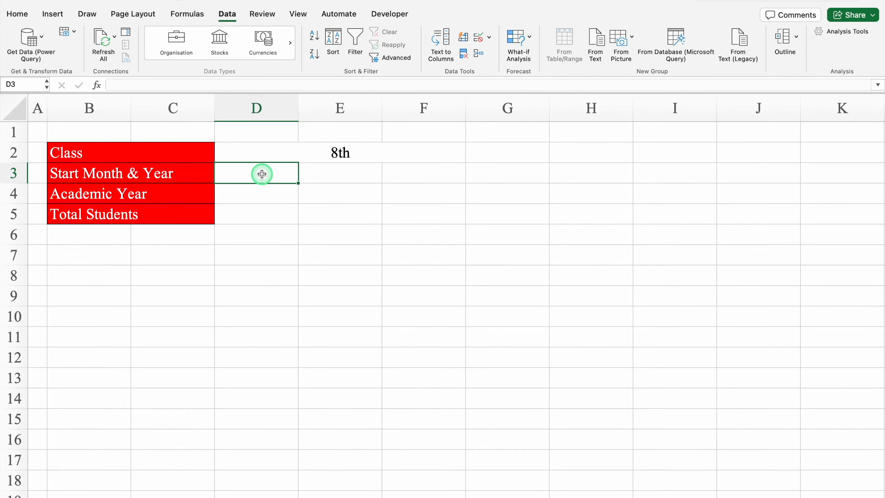
left_click_drag(262, 174, 317, 174)
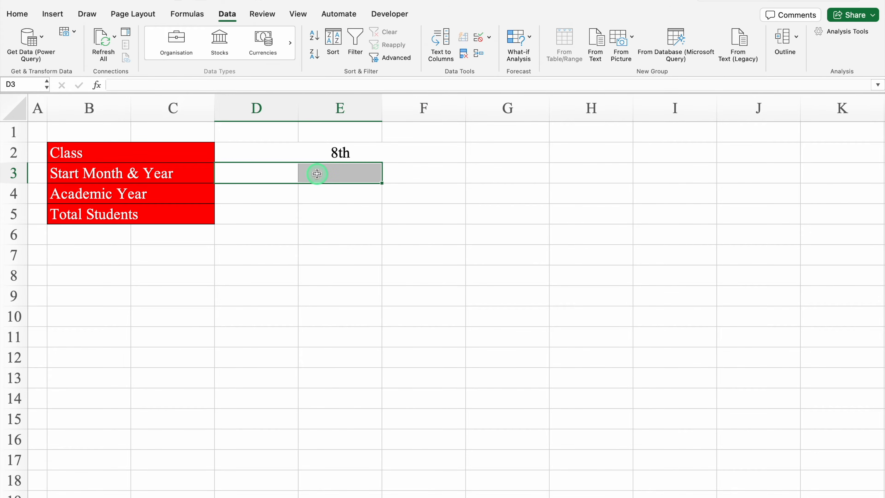
left_click(17, 13)
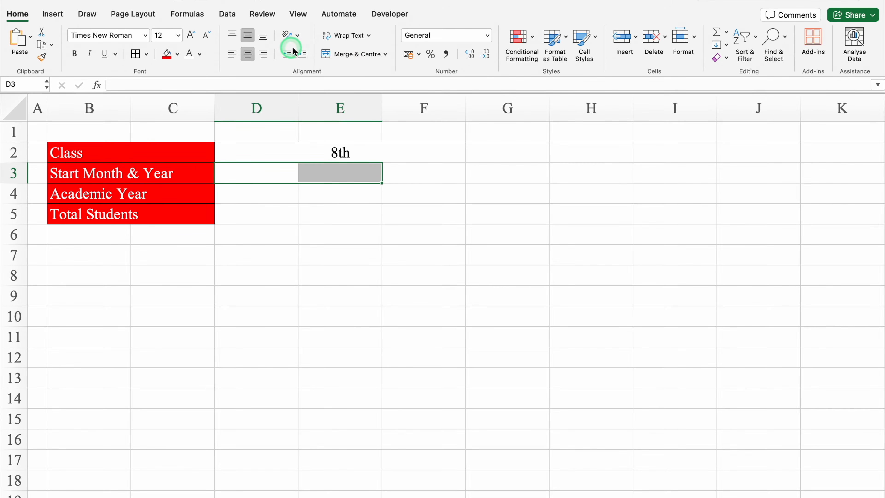
left_click(349, 56)
left_click_drag(382, 183, 382, 197)
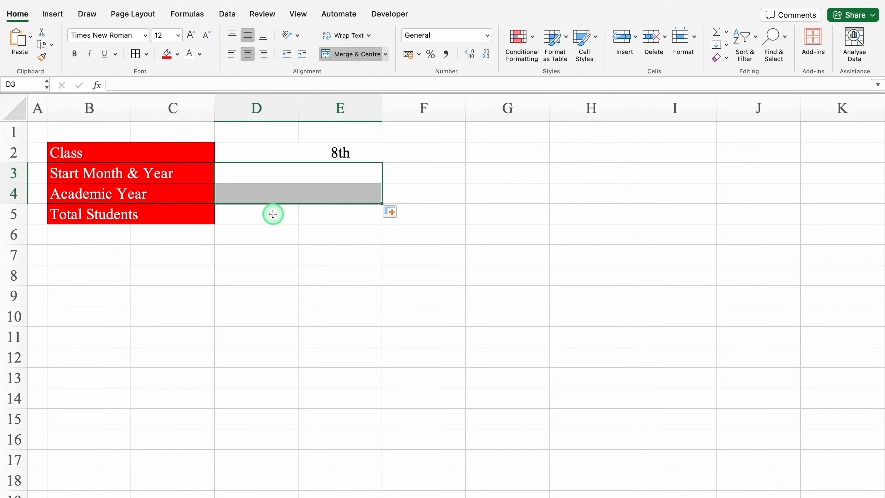
left_click_drag(273, 214, 408, 221)
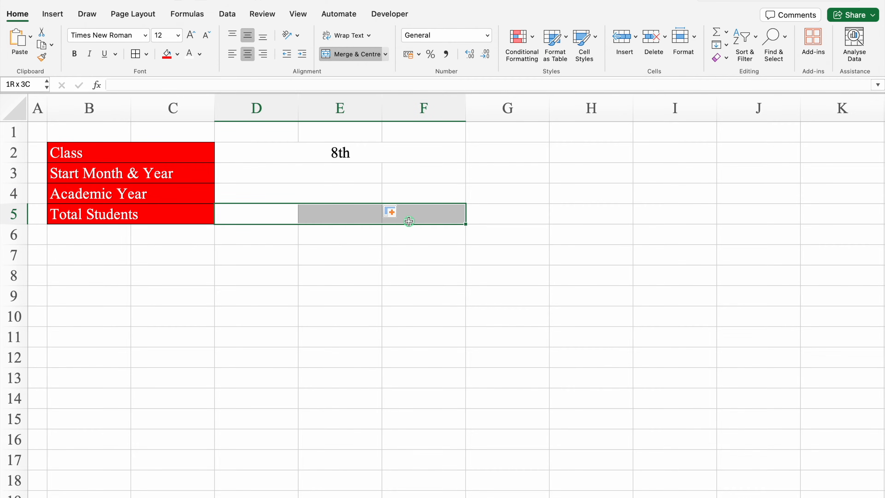
left_click(356, 54)
- Apply all borders and an orange fill to the input cells D2:F5
left_click(361, 152)
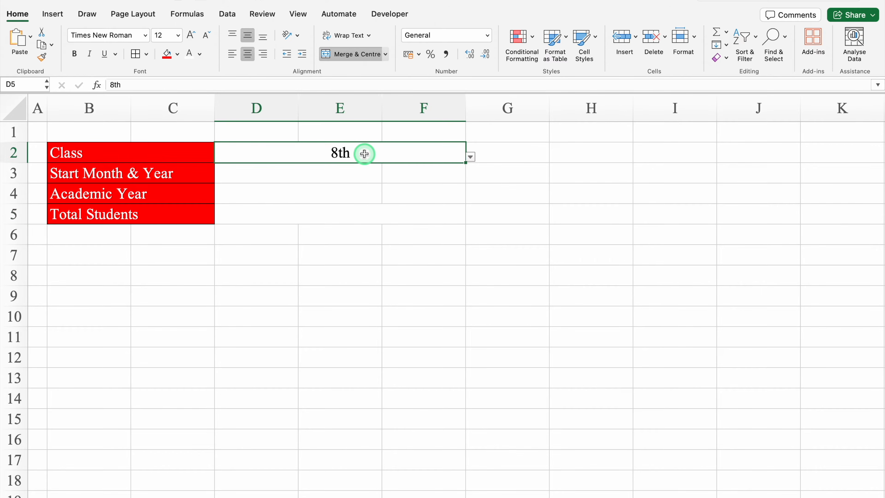
left_click_drag(365, 153, 366, 208)
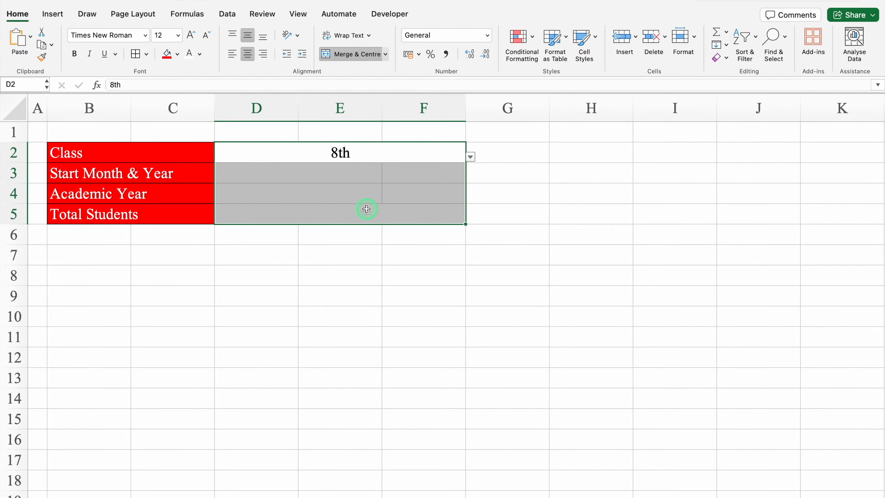
left_click(135, 54)
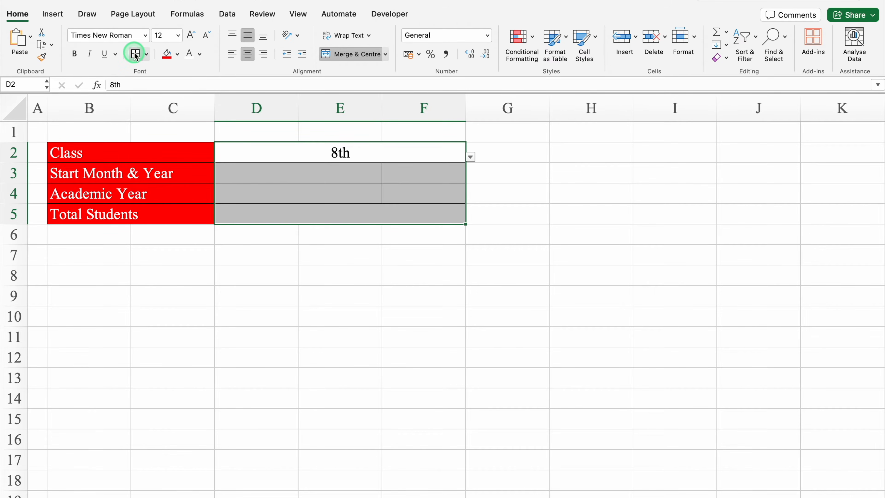
left_click(177, 54)
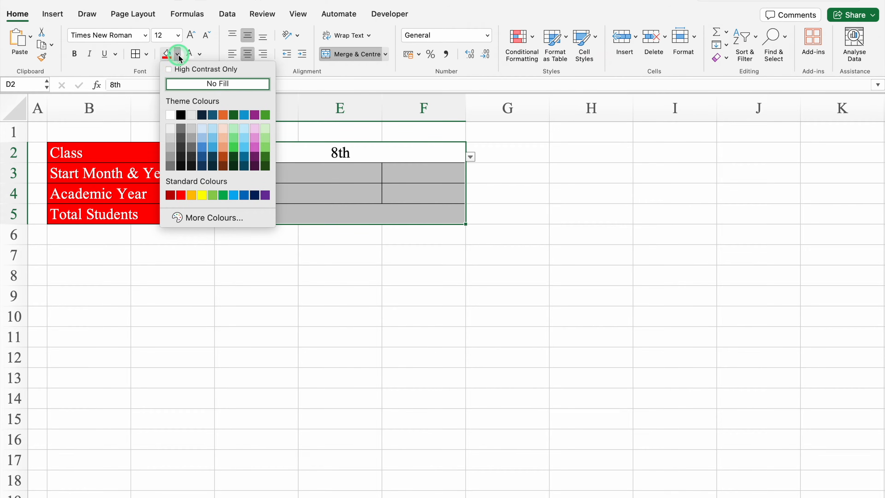
left_click(198, 194)
- Give D3 a drop-down list of Jan, Feb, Mar, Apr, May, Jun, Jul, Aug, Sept, Oct, Nov, Dec and choose Apr
left_click(279, 179)
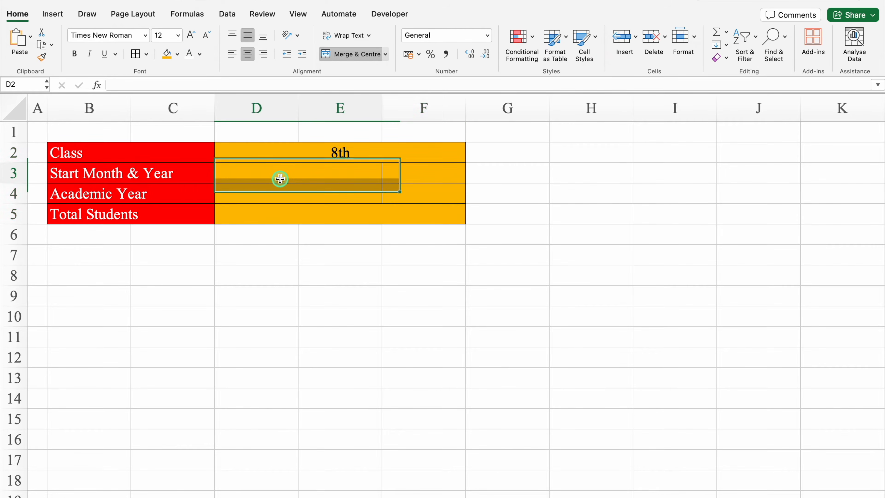
left_click(226, 15)
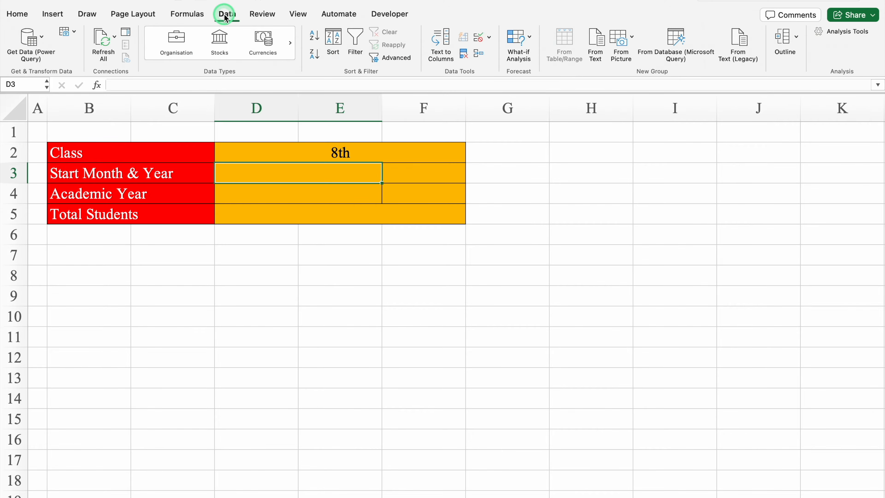
left_click(489, 38)
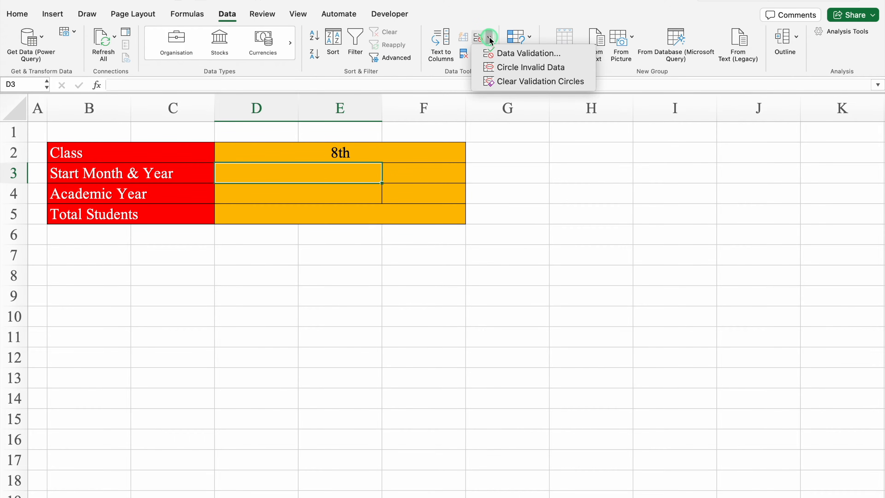
left_click(487, 53)
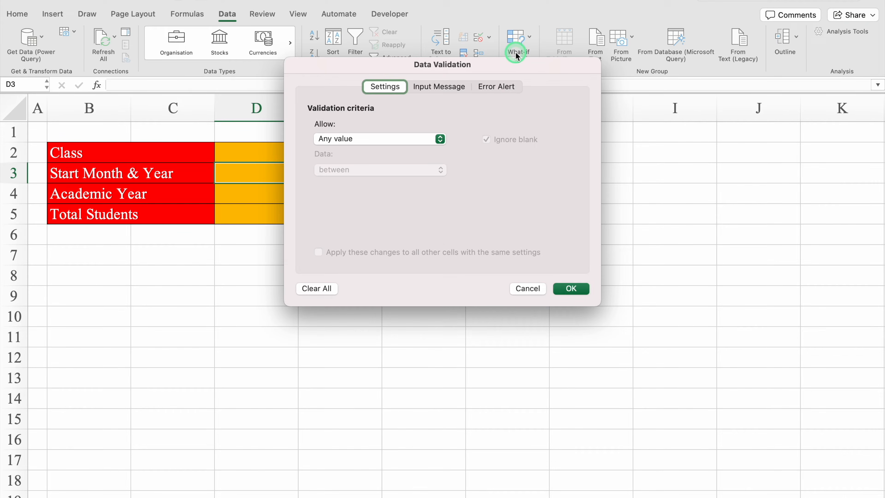
left_click(442, 139)
left_click(393, 177)
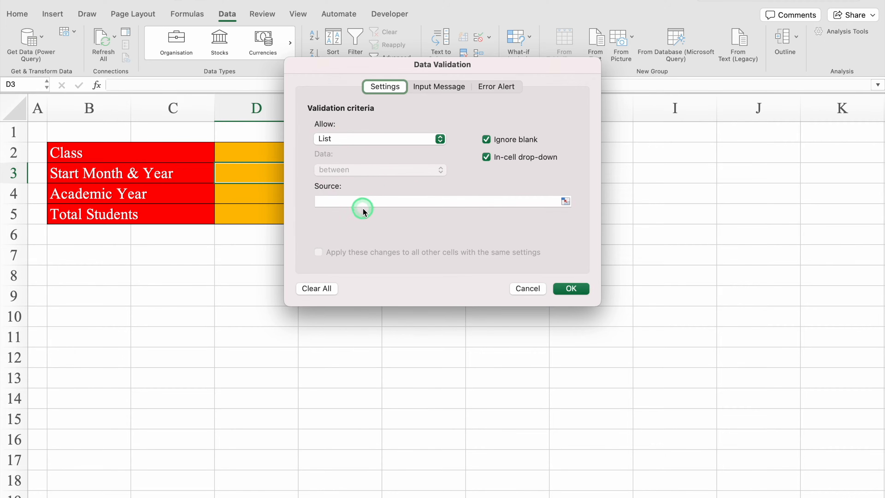
left_click(361, 202)
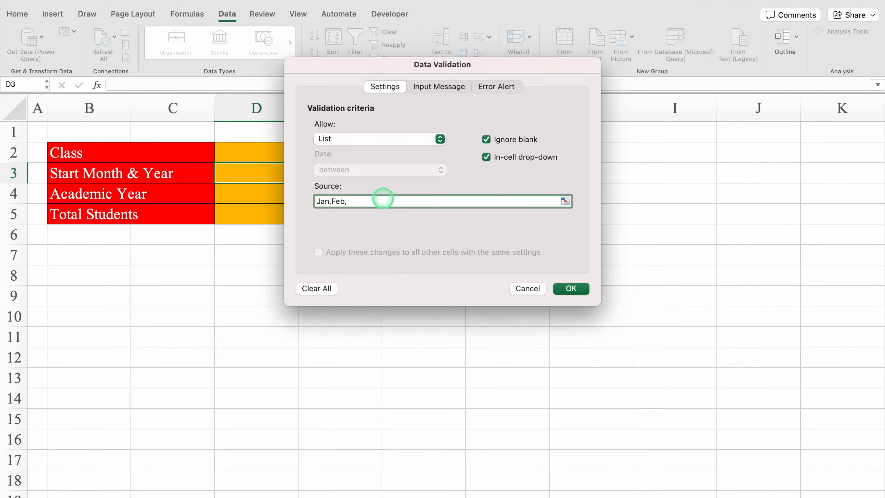
type("Mar")
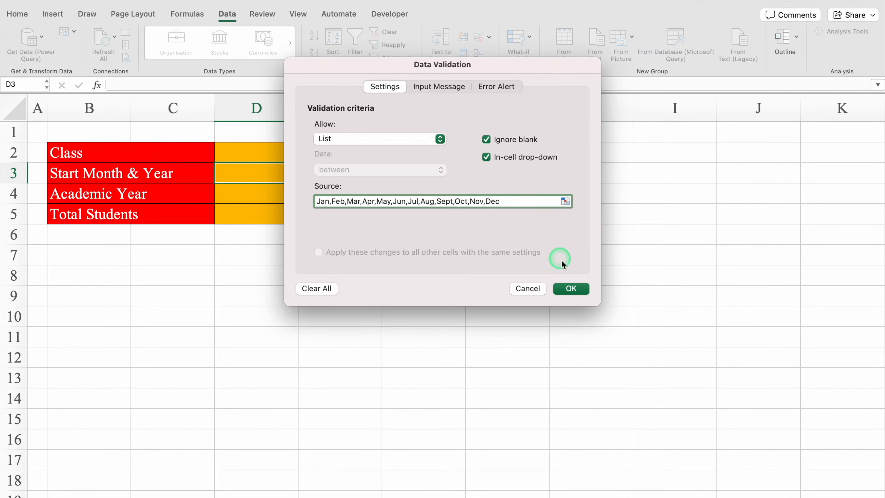
left_click(570, 288)
left_click(387, 178)
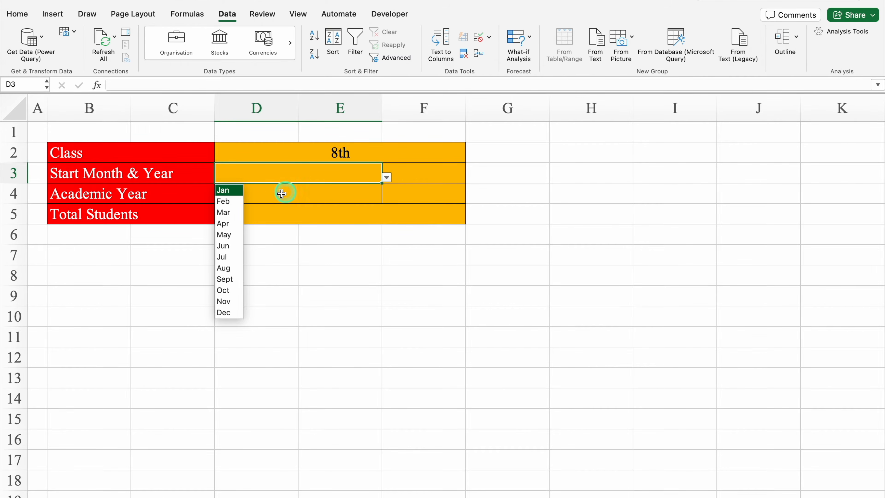
left_click(227, 224)
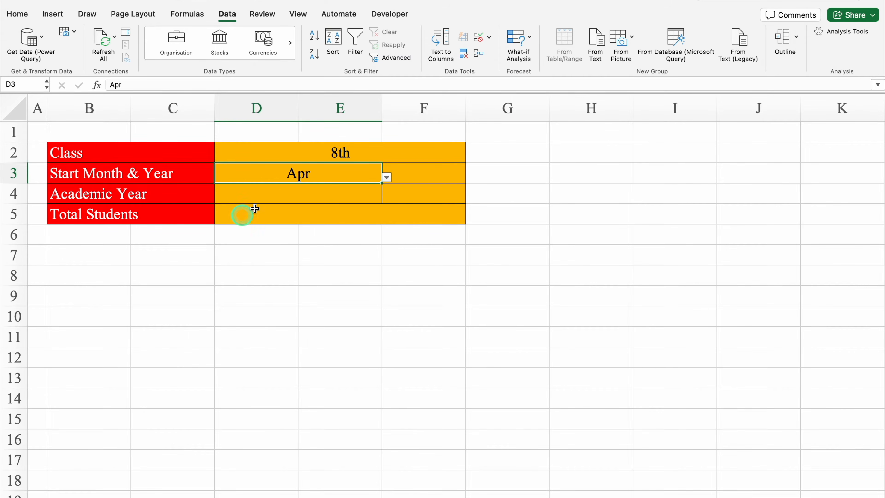
- Give F3 a drop-down list of the years 2025, 2026, 2027, 2028, 2029 and 2030 and choose 2025
left_click(420, 171)
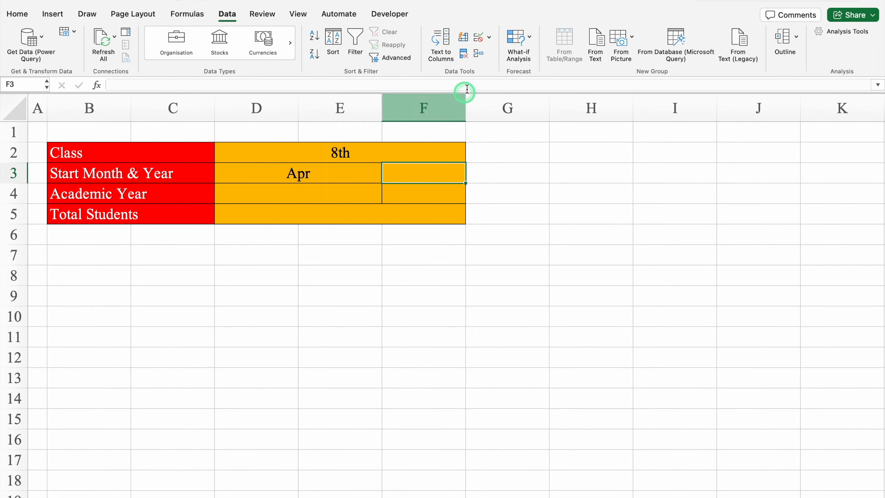
left_click(488, 37)
left_click(511, 56)
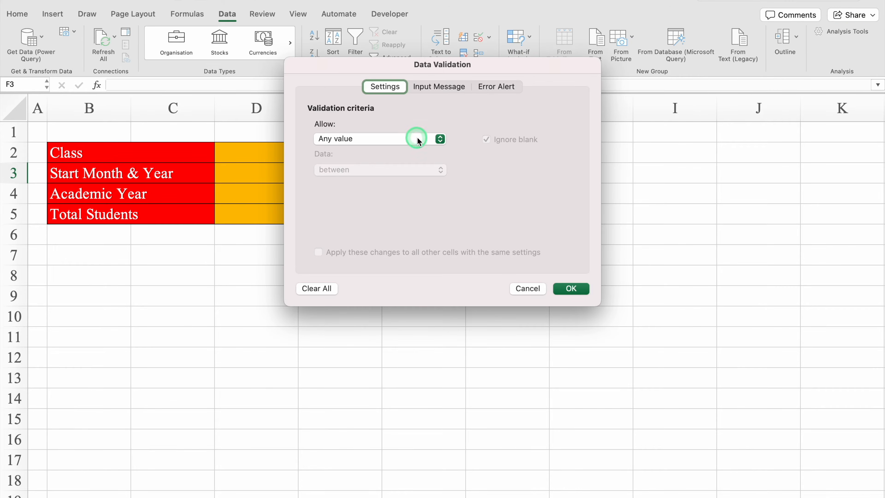
left_click(415, 139)
left_click(383, 178)
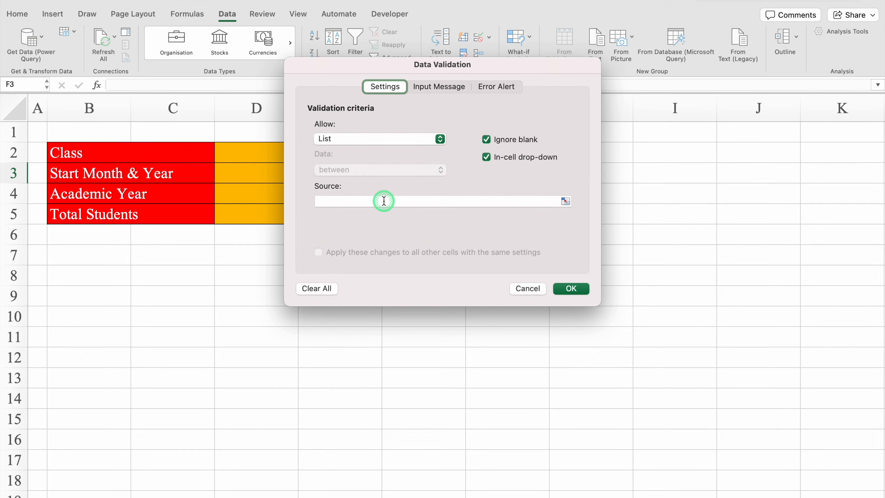
left_click(383, 200)
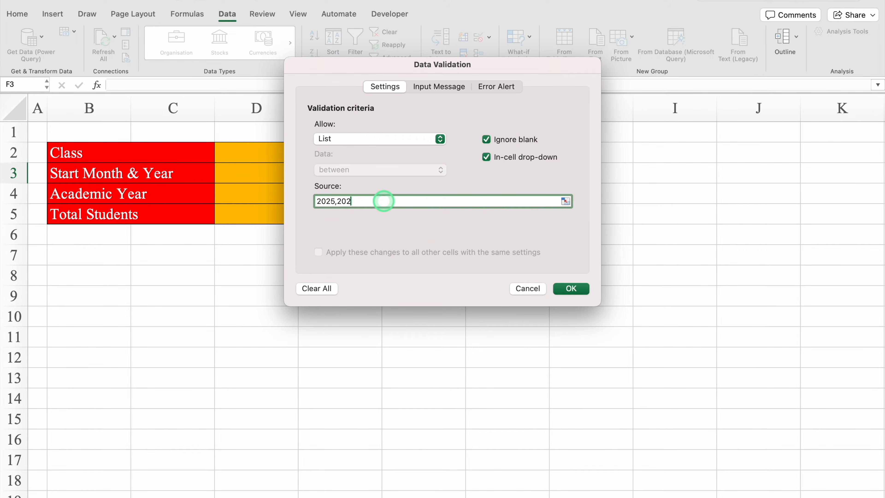
type("2025,2026,2027,2028,2029,2030")
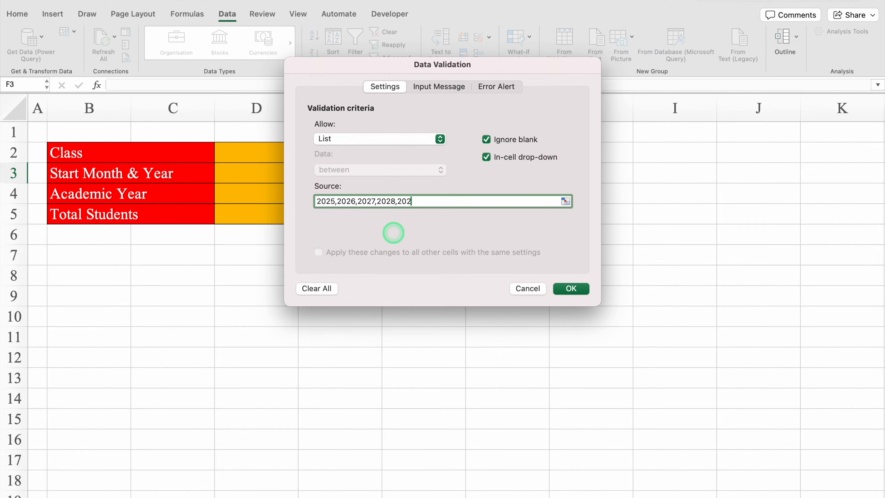
left_click(571, 288)
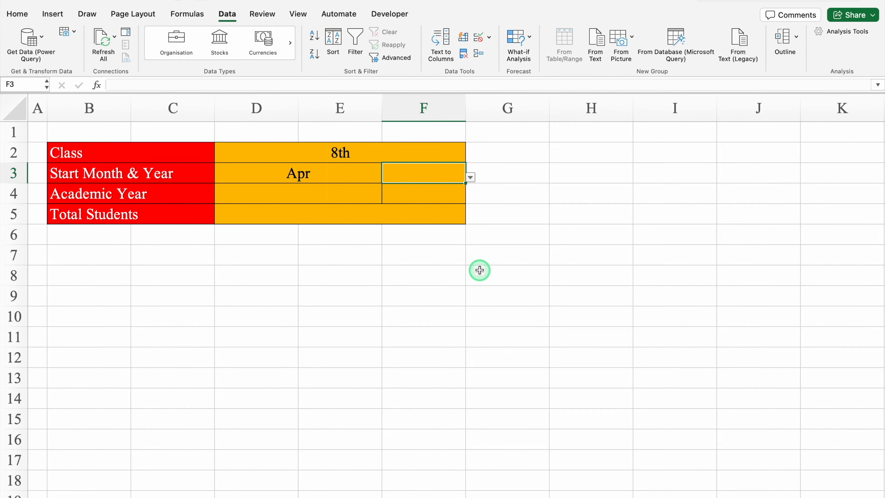
left_click(470, 177)
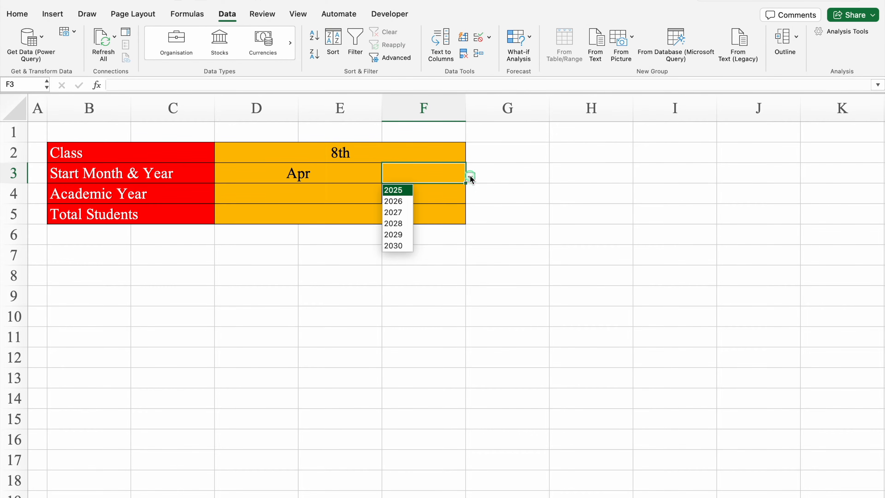
left_click(397, 191)
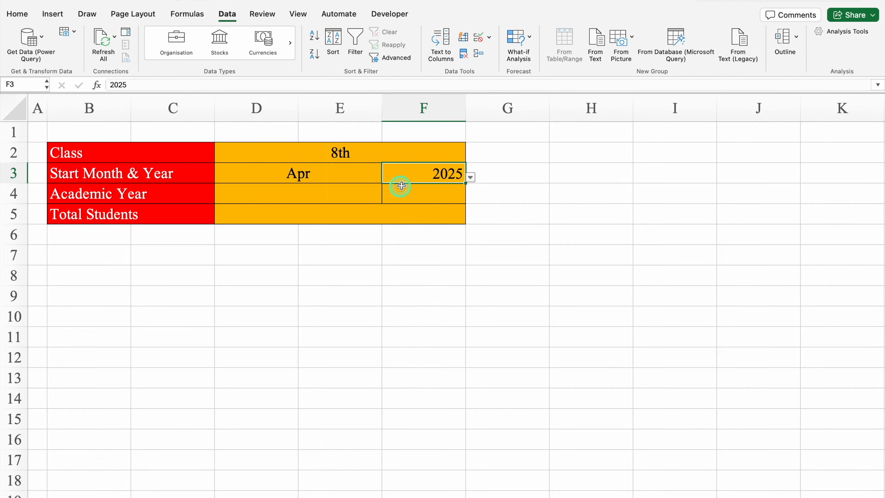
- Centre the start year in F3 horizontally
left_click(19, 15)
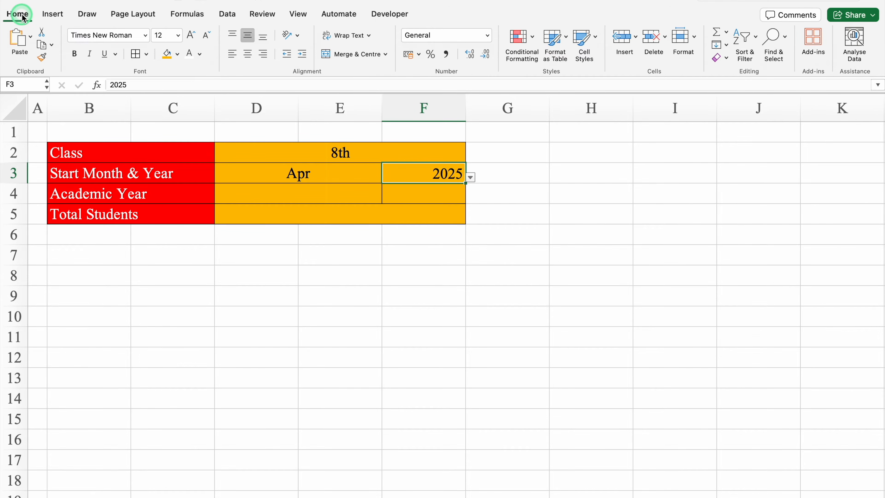
left_click(247, 55)
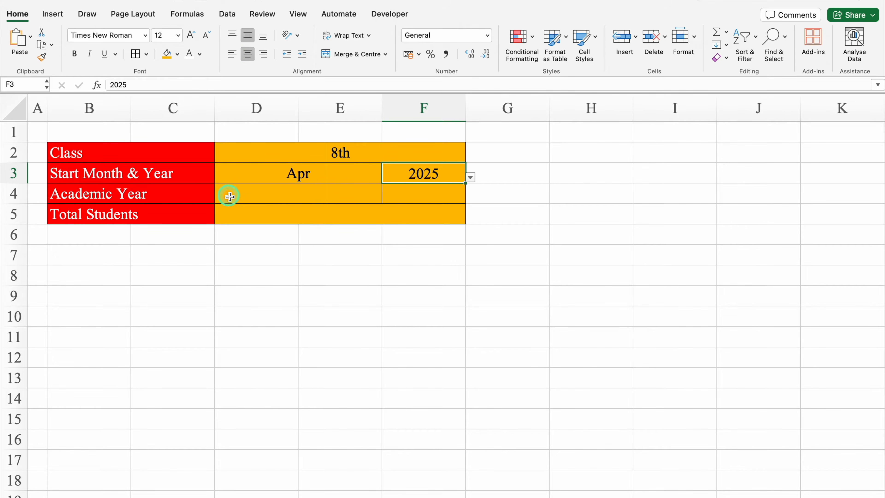
- Enter the formula =DATEVALUE("1"&D3&F3) in D4 to build the academic year's start date from the chosen month and year
left_click(240, 196)
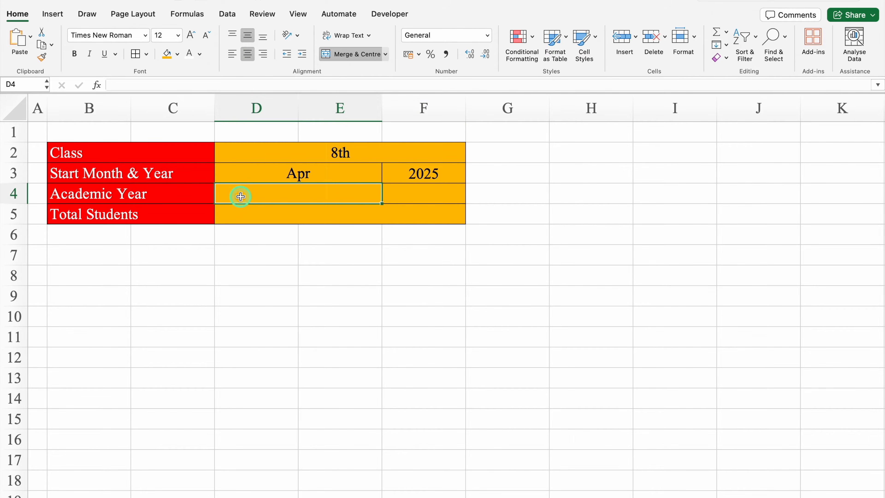
type("=date")
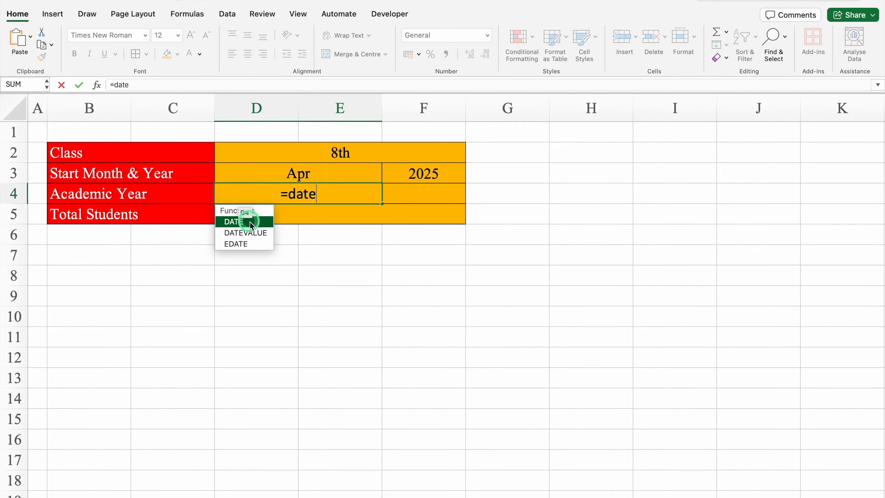
double_click(254, 230)
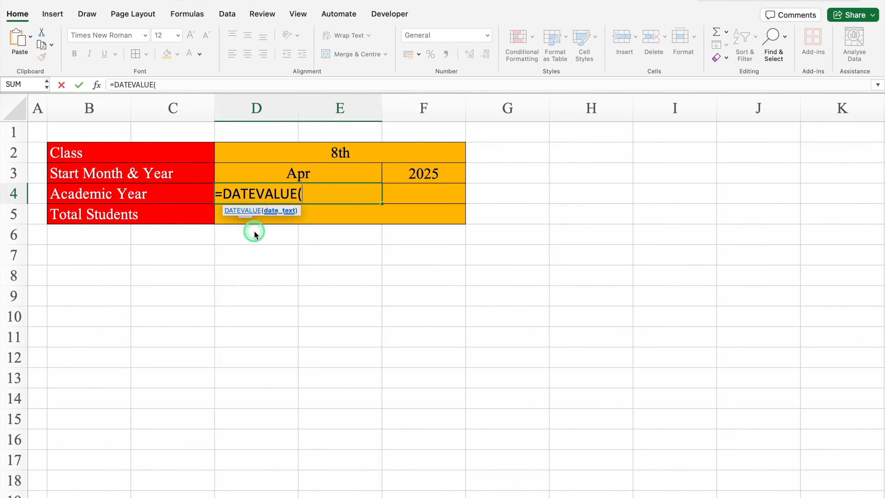
type("\"1\"&")
left_click(321, 172)
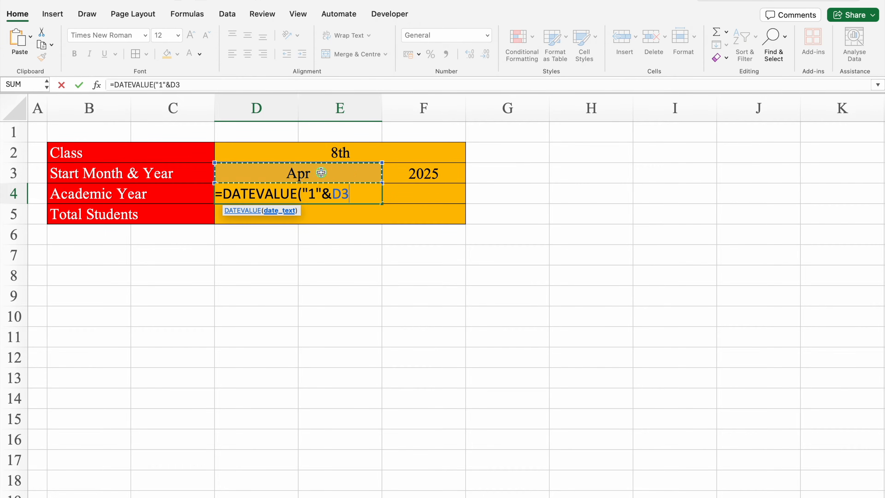
type("&")
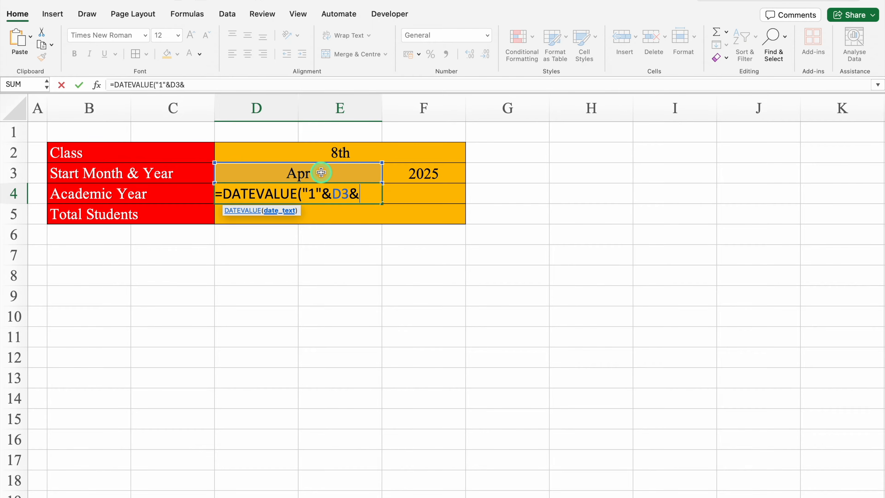
left_click(413, 176)
type(")")
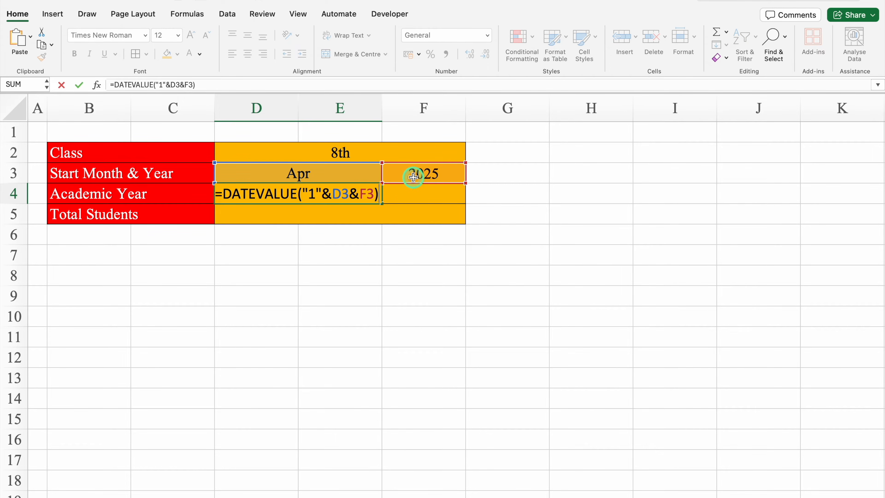
key("Return")
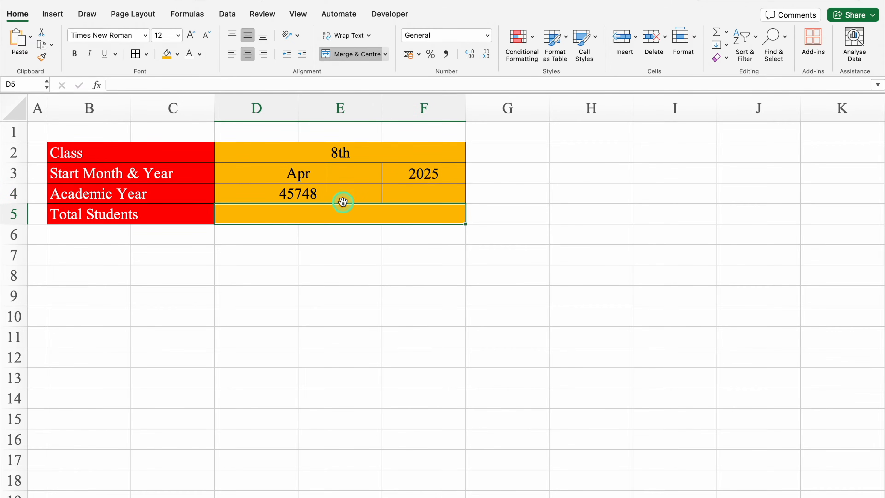
- Format the academic year start in D4 as a date of the Mar-12 type
left_click(337, 194)
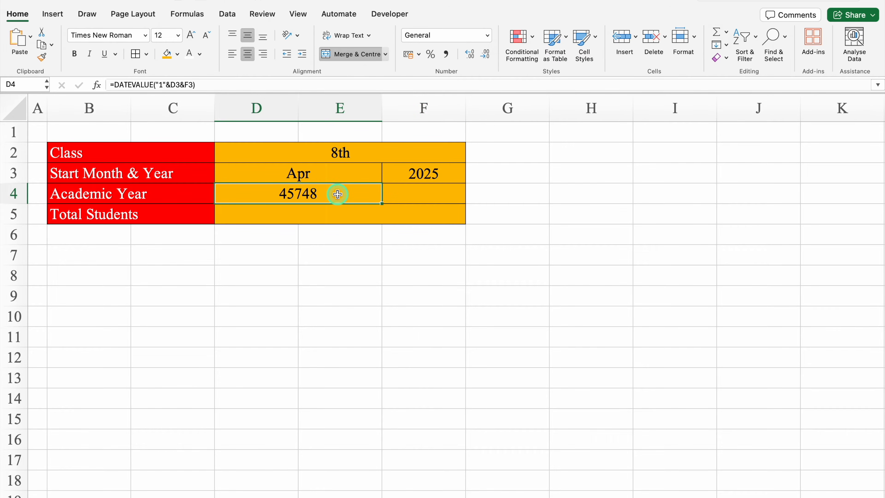
key("super+1")
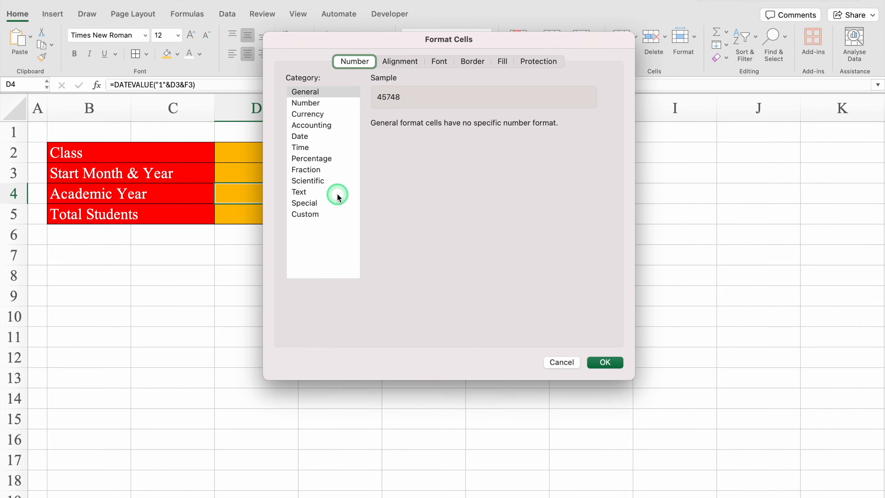
left_click(300, 136)
left_click(408, 205)
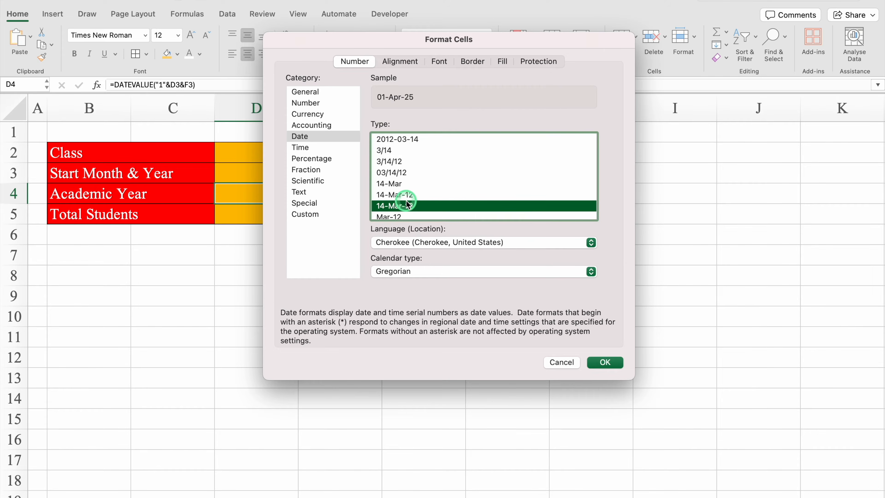
key("Down")
key("Down")
key("Down")
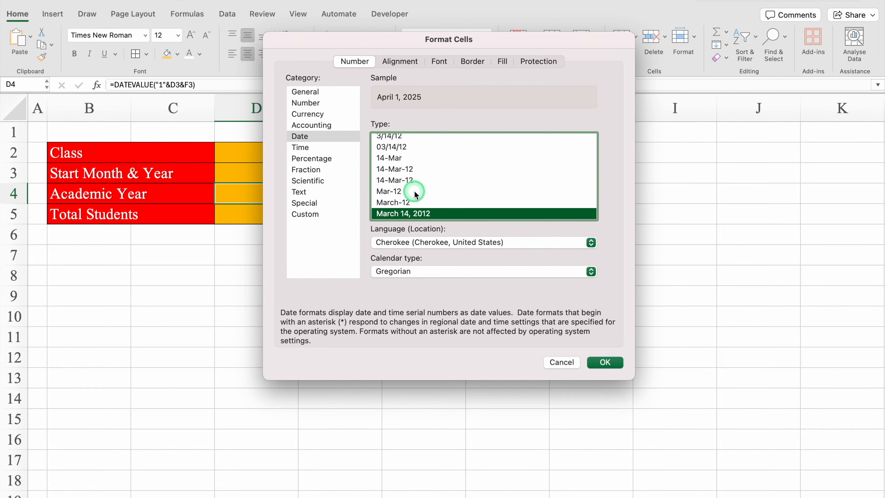
left_click(416, 194)
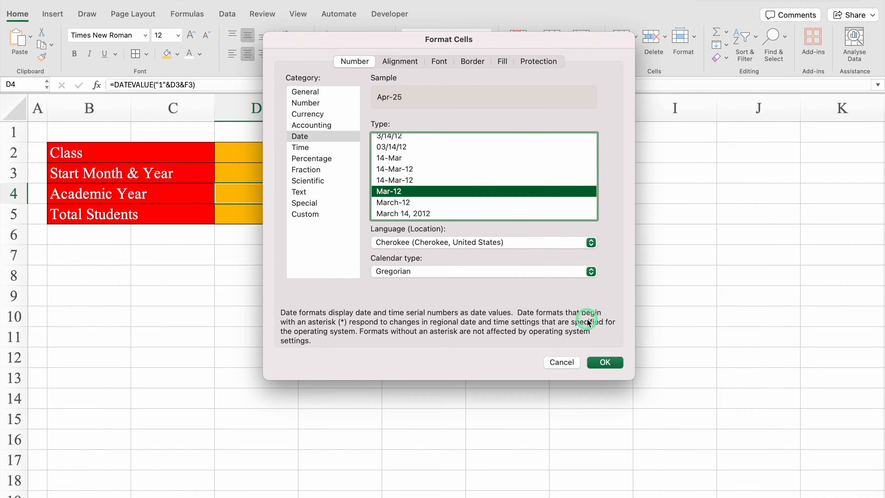
left_click(607, 363)
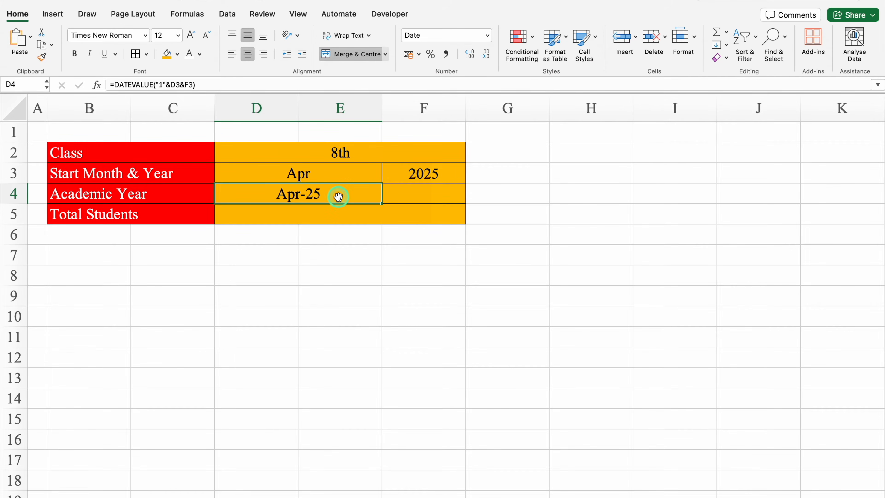
- Enter =D4+364 in F4 for the academic year's end date and centre it in the cell
left_click(407, 192)
type("=")
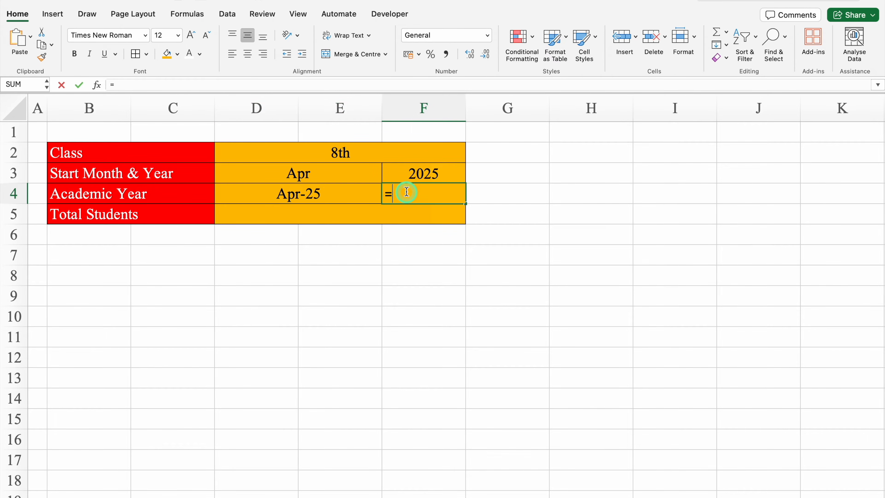
left_click(332, 195)
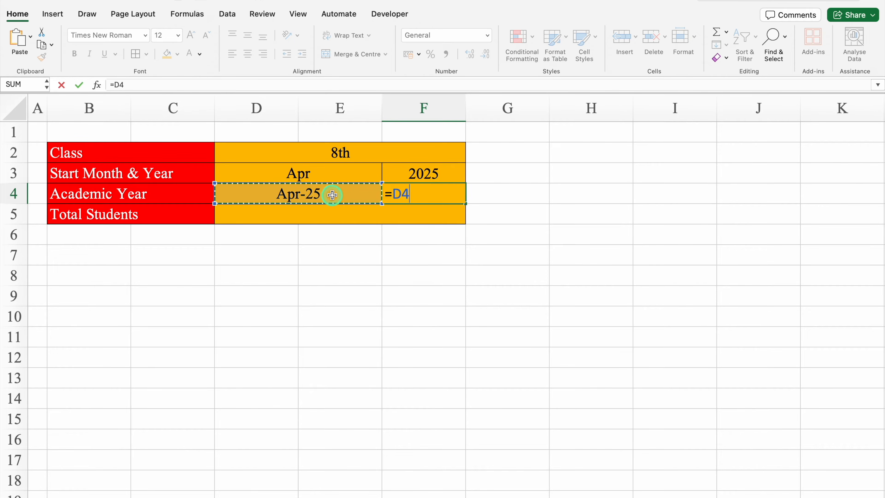
type("+364")
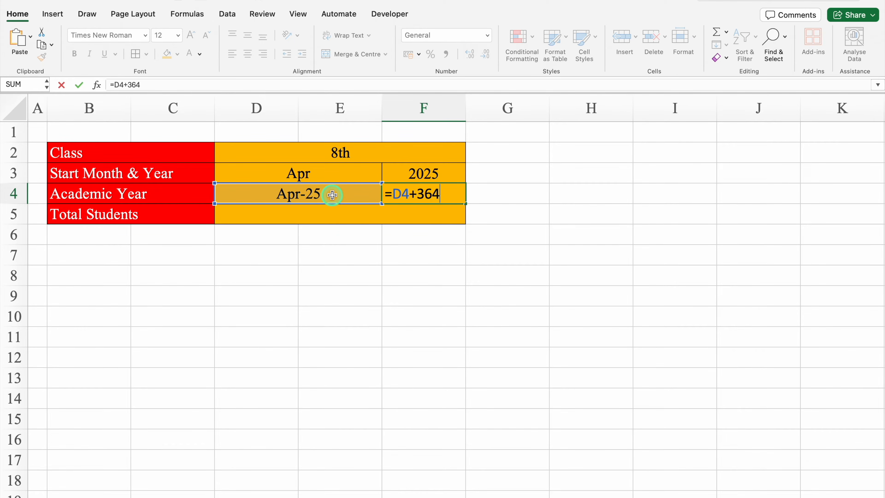
key("Return")
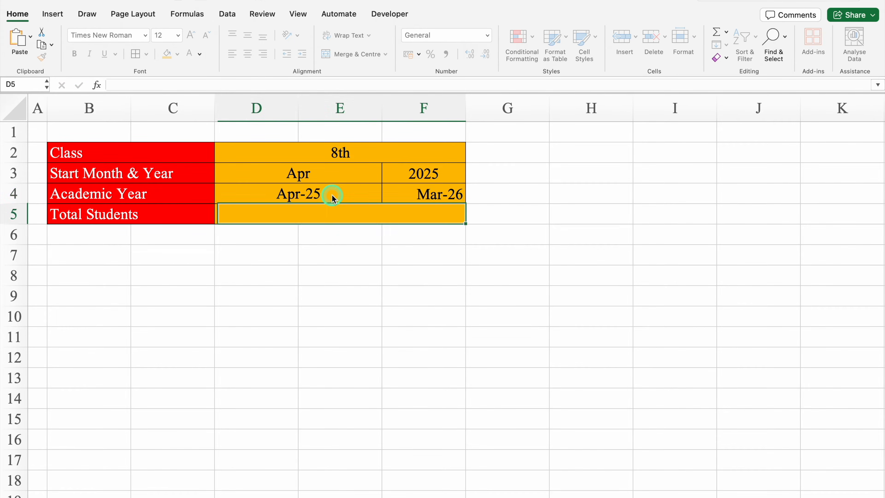
left_click(440, 193)
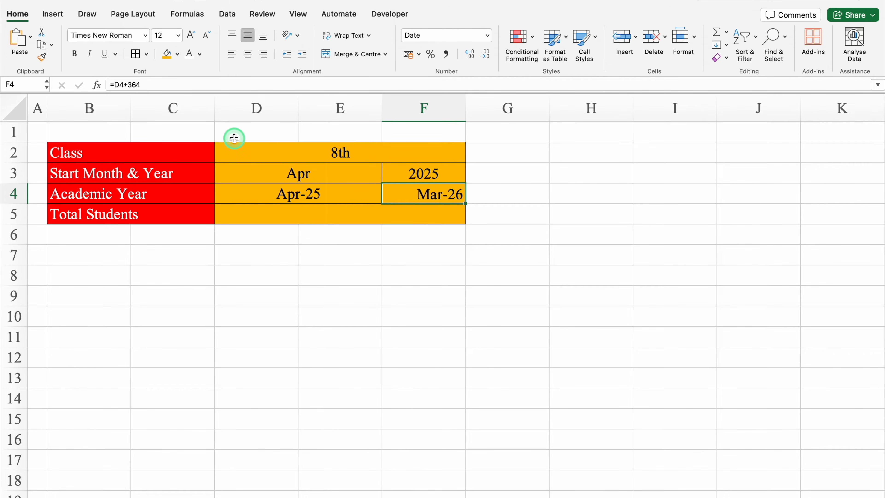
left_click(248, 56)
- Give the Academic Year row B4:F4 a dark blue fill and white font
left_click(145, 193)
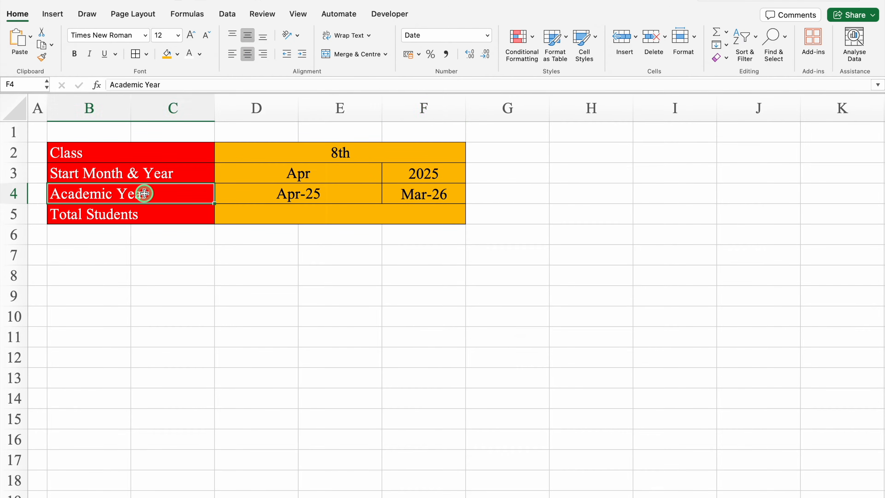
left_click_drag(145, 194, 415, 194)
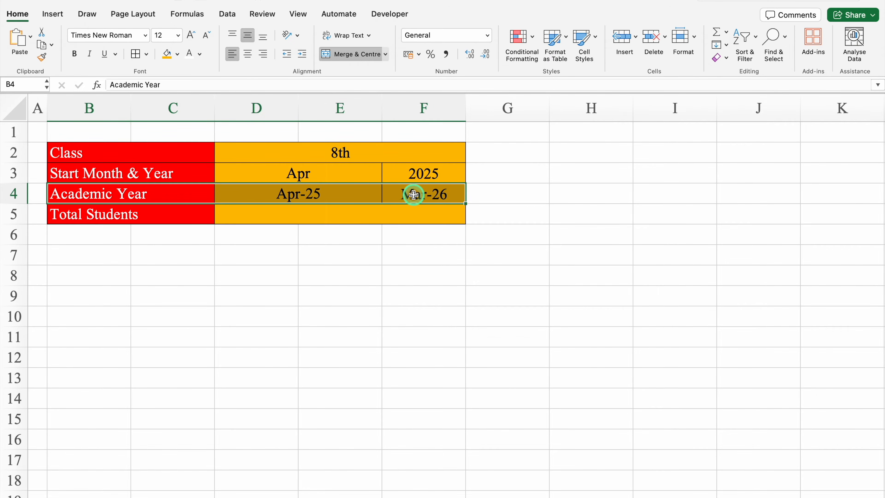
left_click(177, 54)
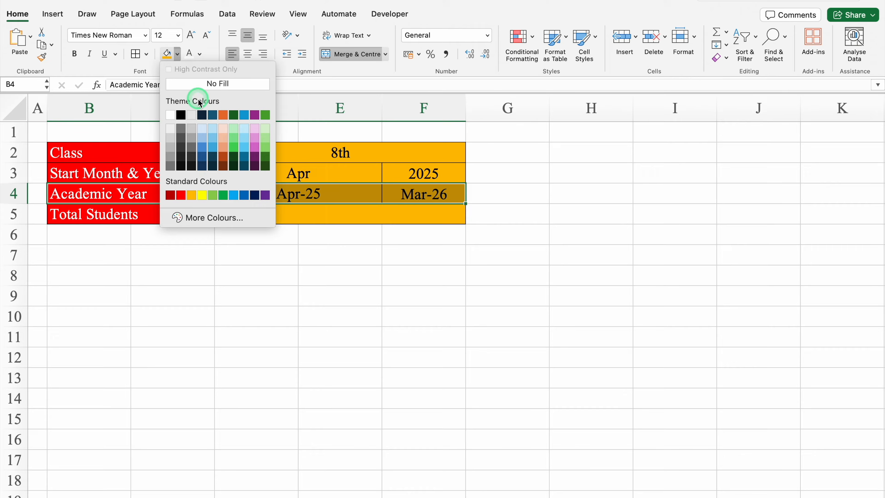
left_click(202, 165)
left_click(191, 55)
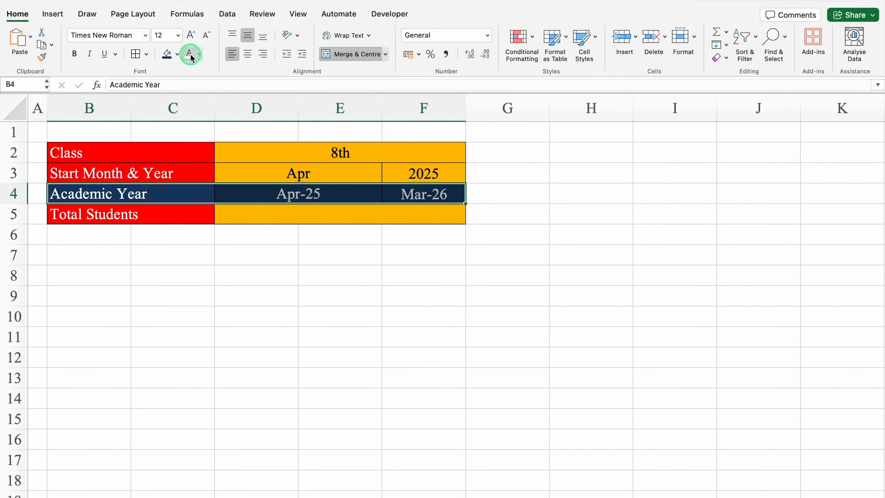
- Change the font of B2:F5 to Arial Black, and shrink row 6 below the block to a height of about 6
left_click_drag(195, 153, 356, 210)
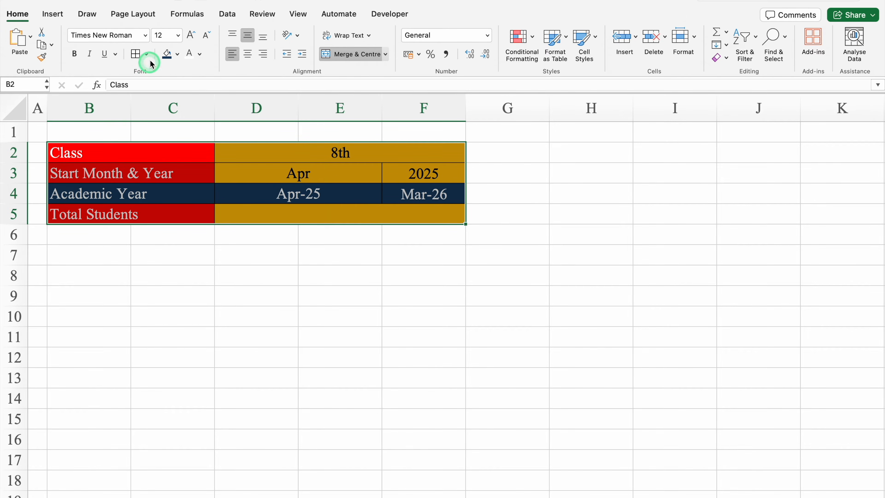
left_click(145, 36)
mouse_move(170, 138)
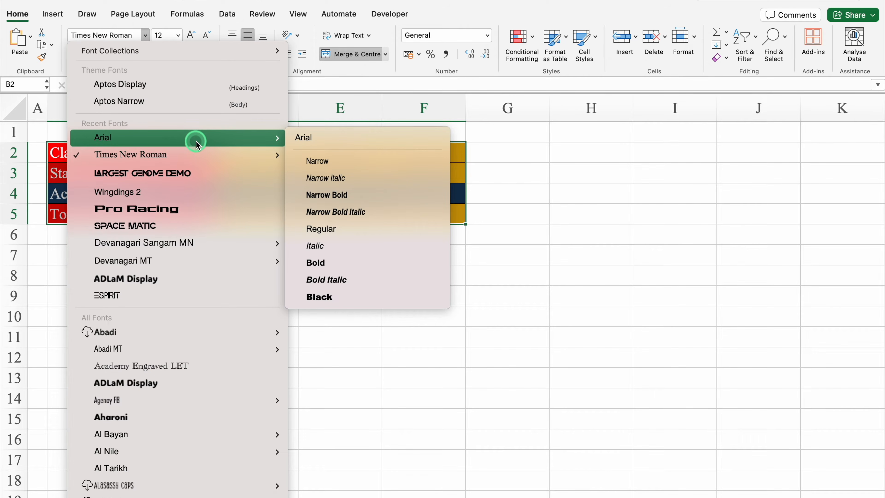
left_click(361, 297)
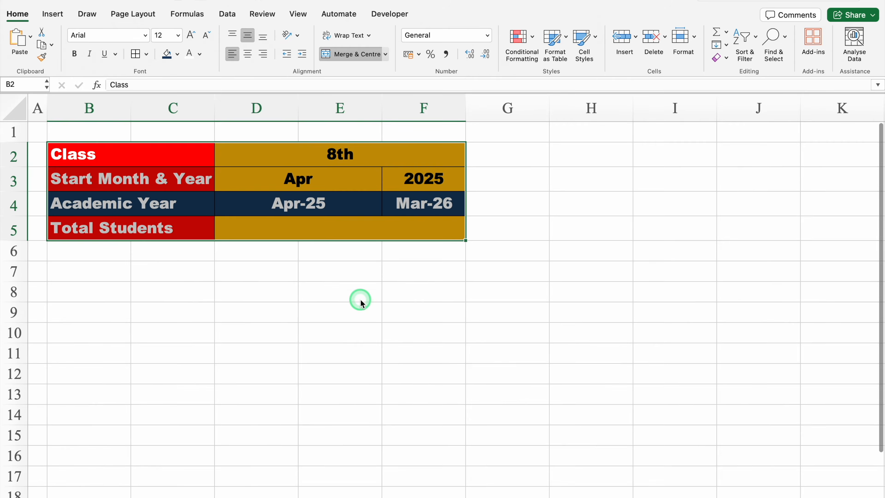
left_click(113, 257)
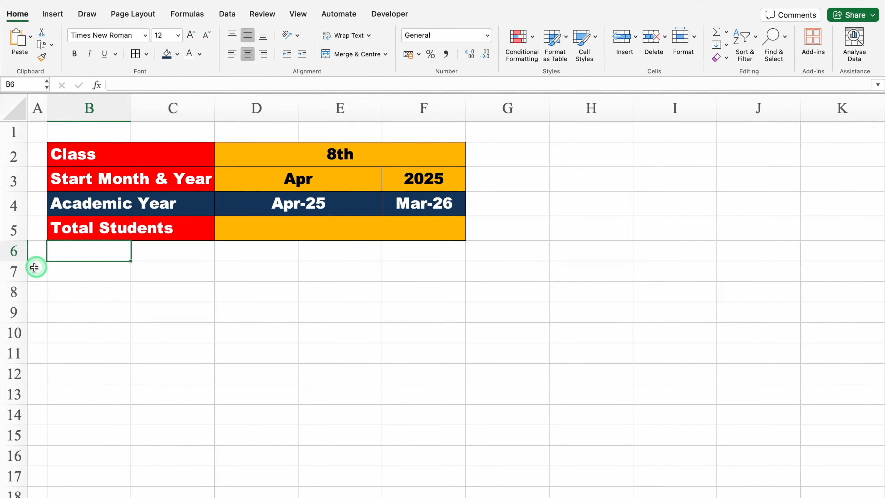
left_click_drag(16, 261, 18, 245)
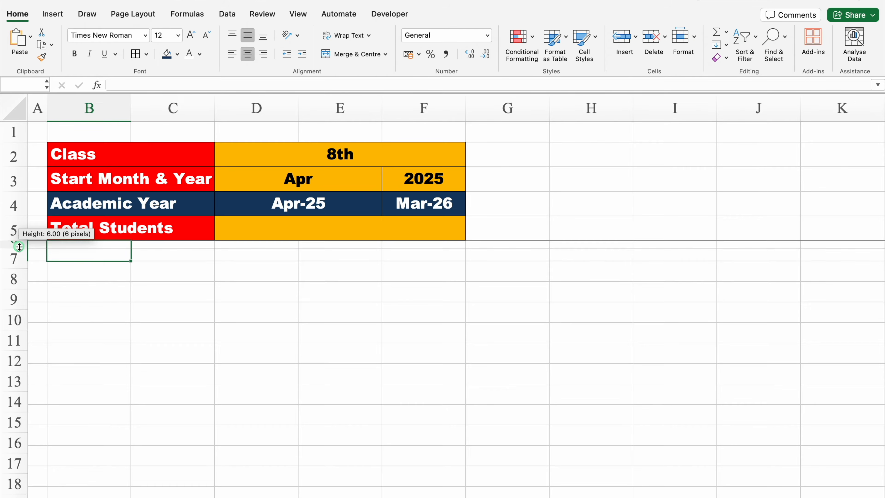
- Enter the table headers Sl. No., Full Name, Class, Contact No. and Emergency No. across B7:F7
left_click(101, 256)
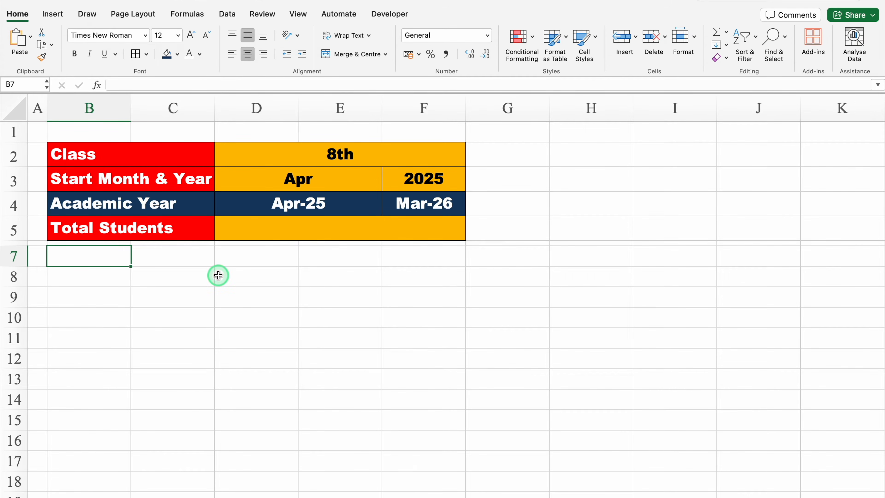
type("Sl. No.")
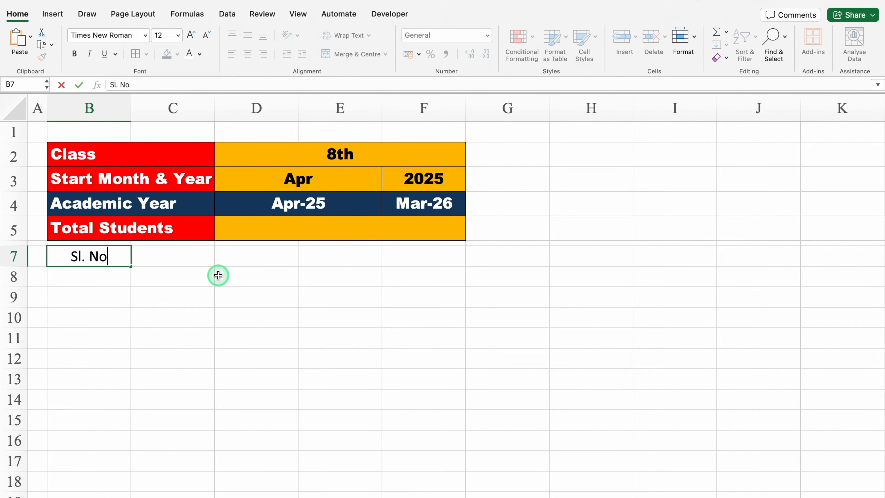
key("Tab")
type("Full Name")
key("Tab")
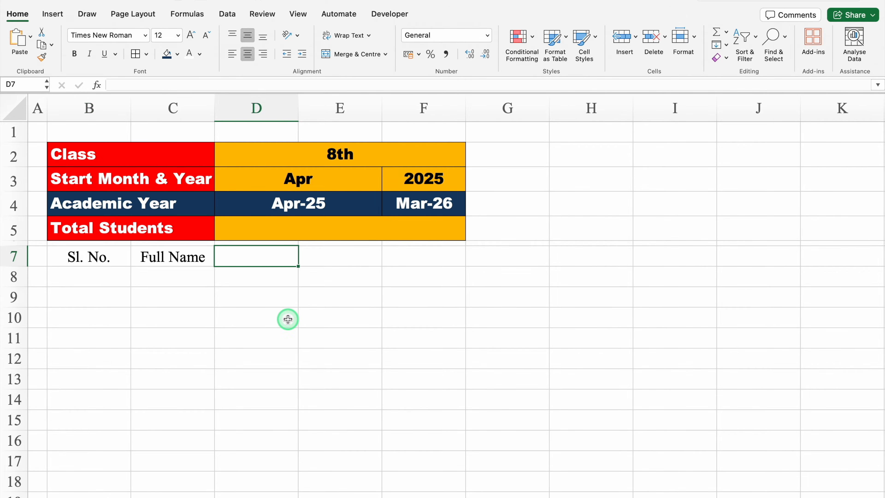
type("Class")
key("Tab")
type("Contact No.")
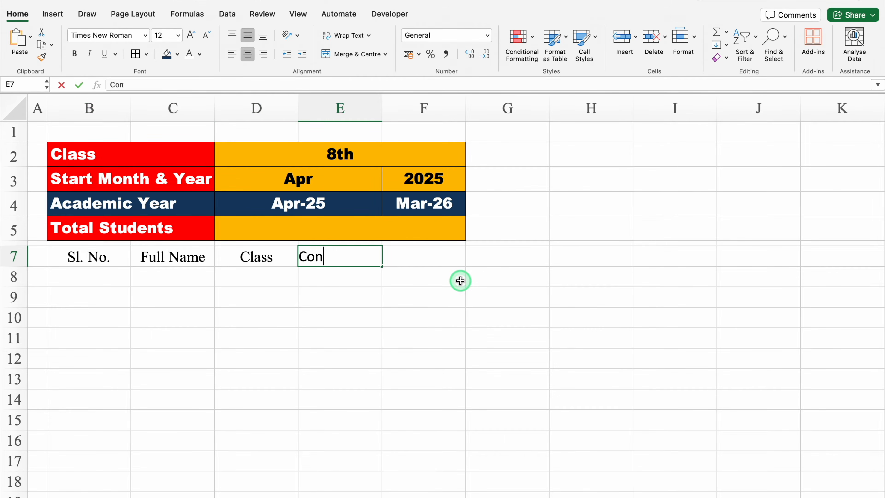
key("Tab")
type("Emergency No.")
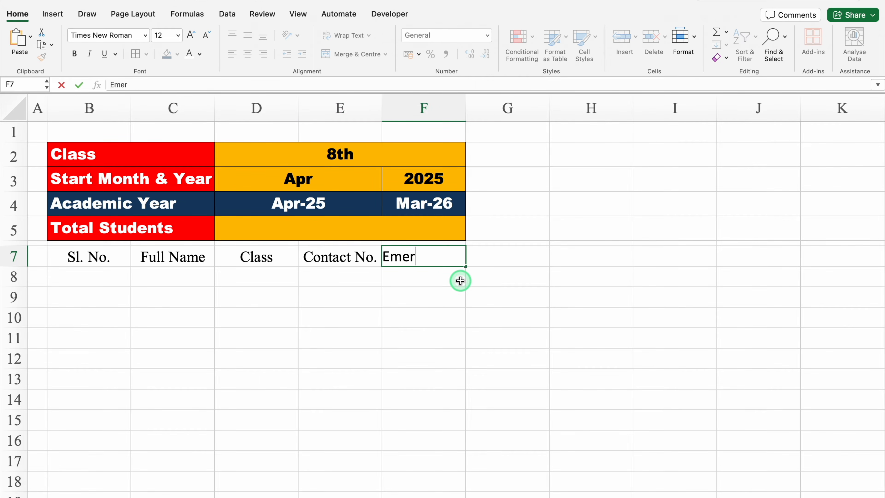
key("Tab")
- Widen column F to fit its Emergency No. header, and add the headers Total Fees in G7 and Discount in H7
left_click_drag(467, 116, 491, 115)
type("Total Fees")
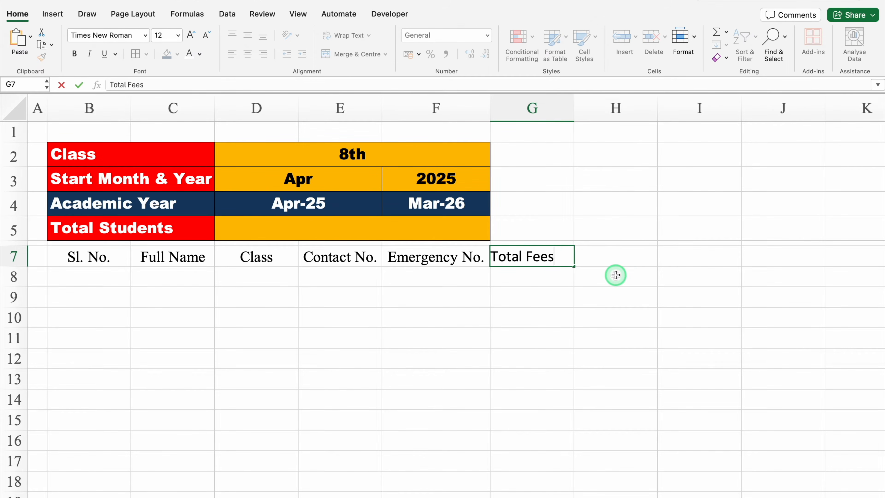
key("Tab")
type("Discount")
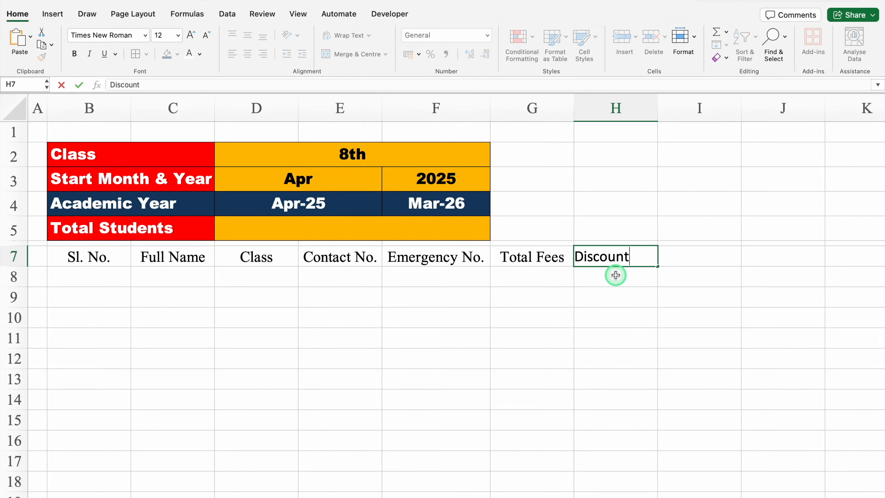
left_click(93, 260)
- Number the students 1 to 10 in B8:B17 by filling the series down, clearing the extra number in B18
left_click(99, 275)
type("1")
key("Return")
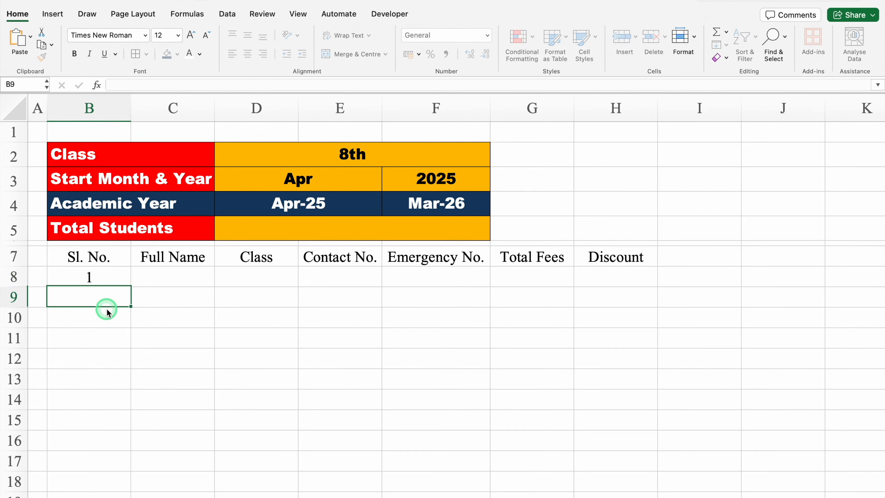
type("2")
key("Return")
left_click_drag(111, 276, 127, 483)
left_click(127, 483)
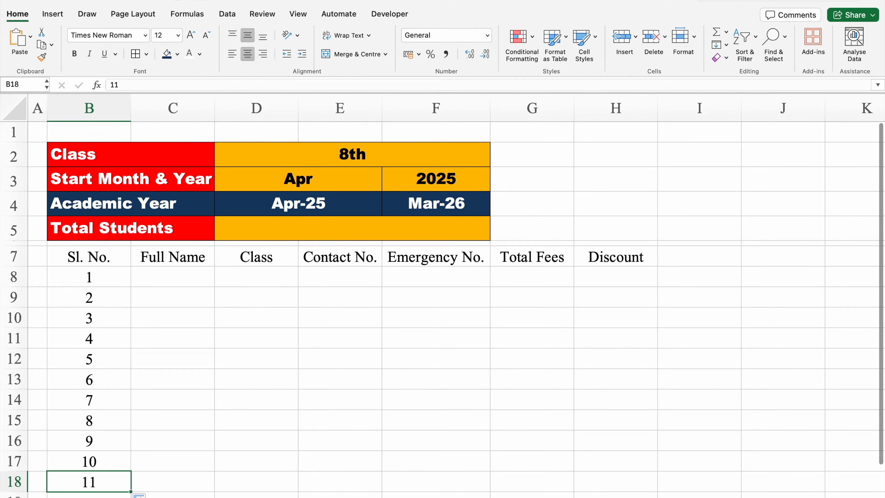
key("Delete")
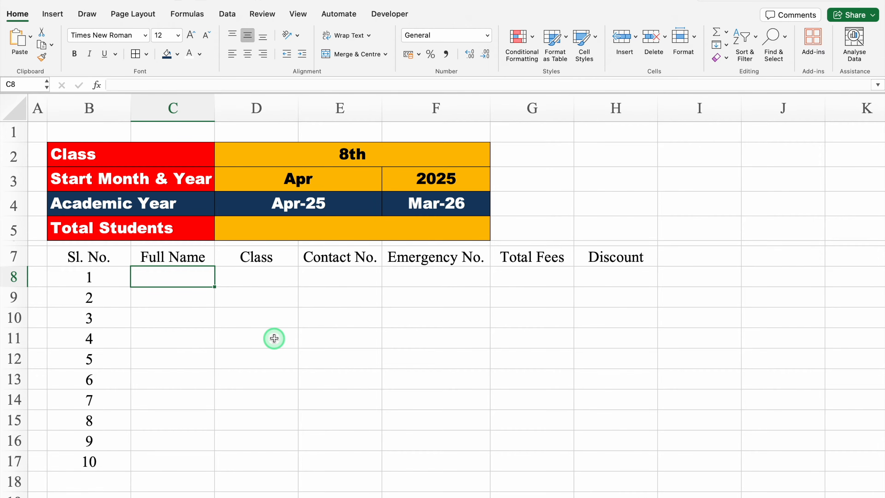
- Enter Name 1 in C8 and fill the series down to Name 10 in C17
type("Name")
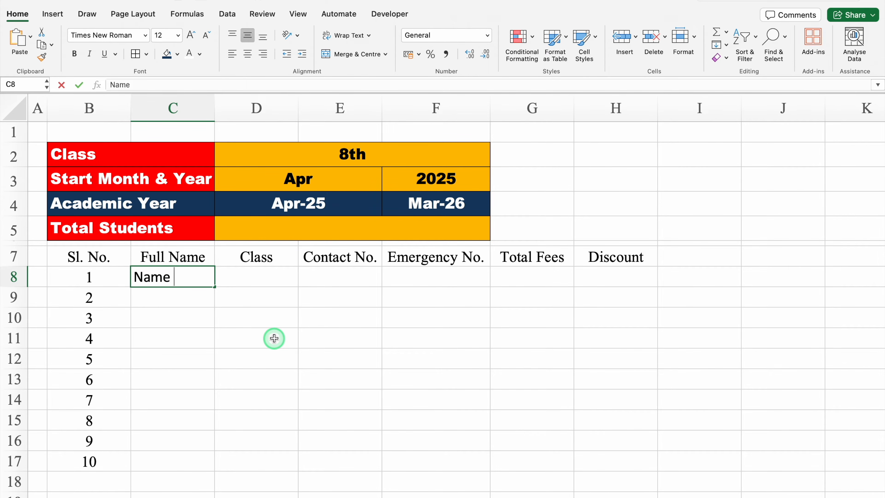
type(" 1")
key("Return")
left_click(205, 283)
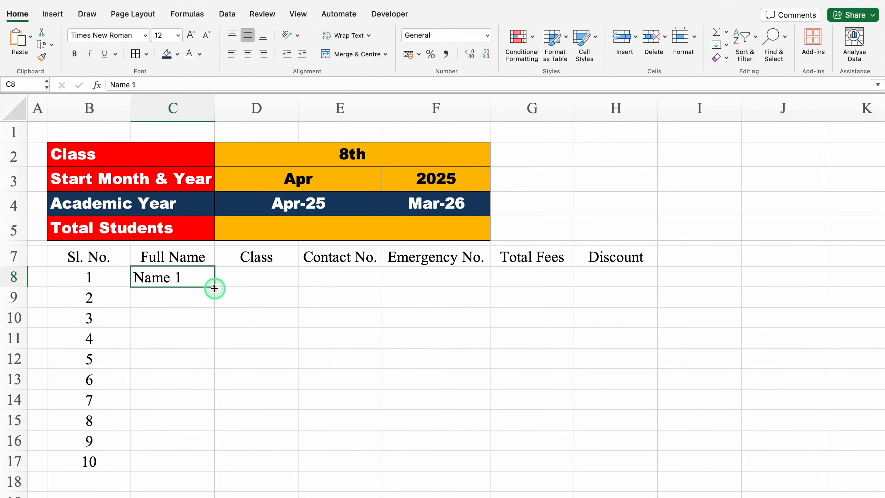
double_click(215, 288)
- Enter =$D$2 in D8 as each student's class and fill the formula down to D17
left_click(262, 277)
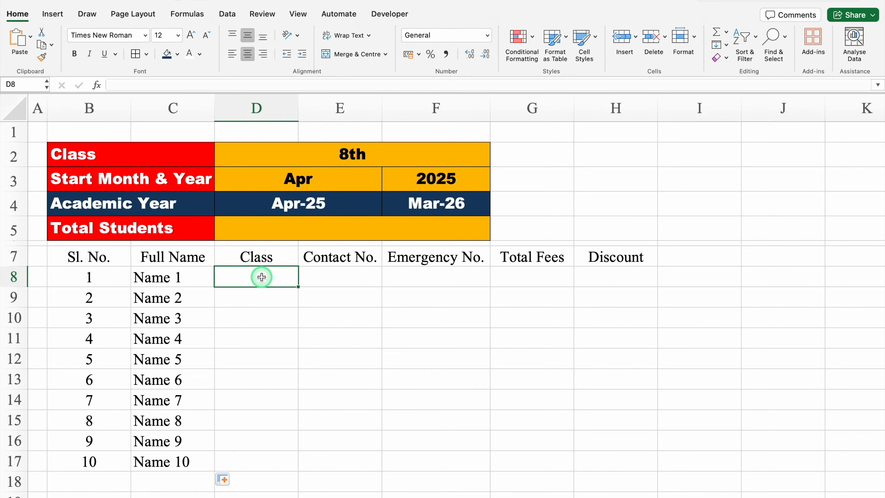
type("=")
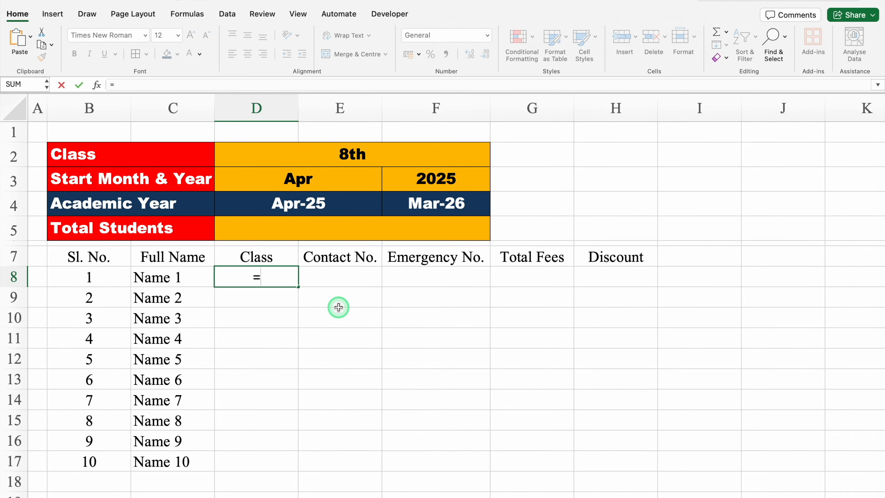
left_click(354, 158)
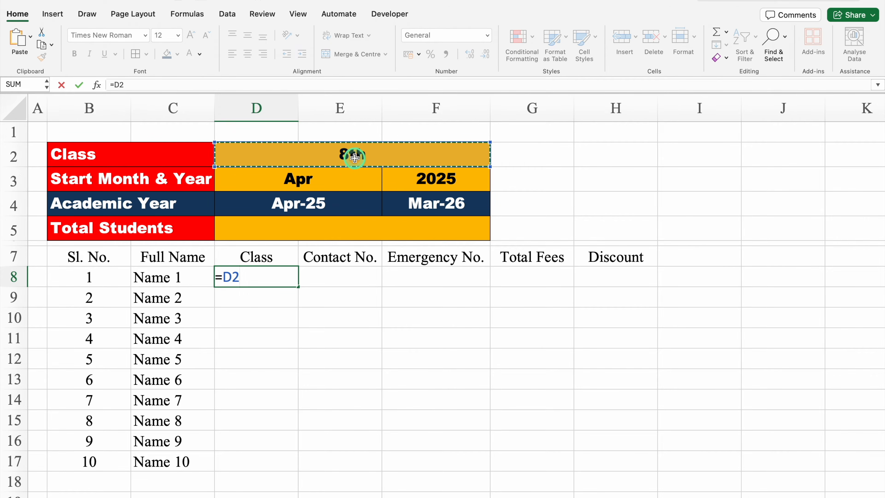
key("F4")
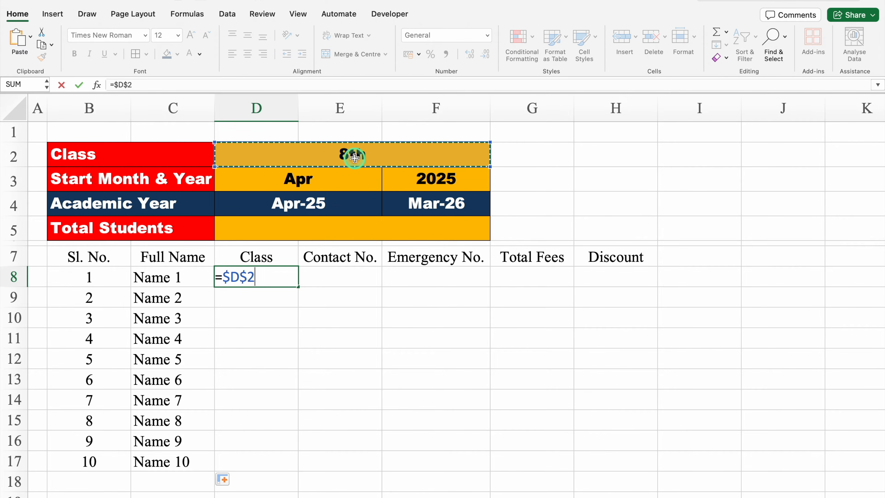
key("Return")
left_click(285, 277)
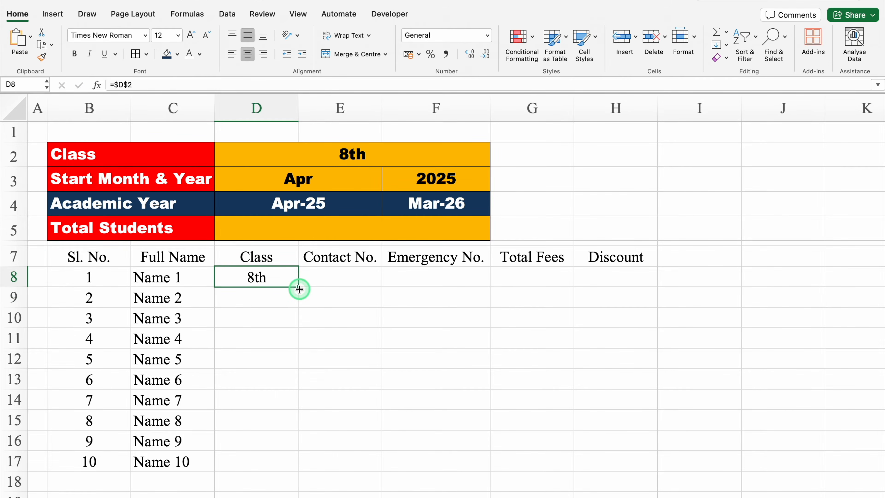
double_click(298, 287)
- Switch the class in D2 to 9th to test that the student Class column follows it
left_click(346, 155)
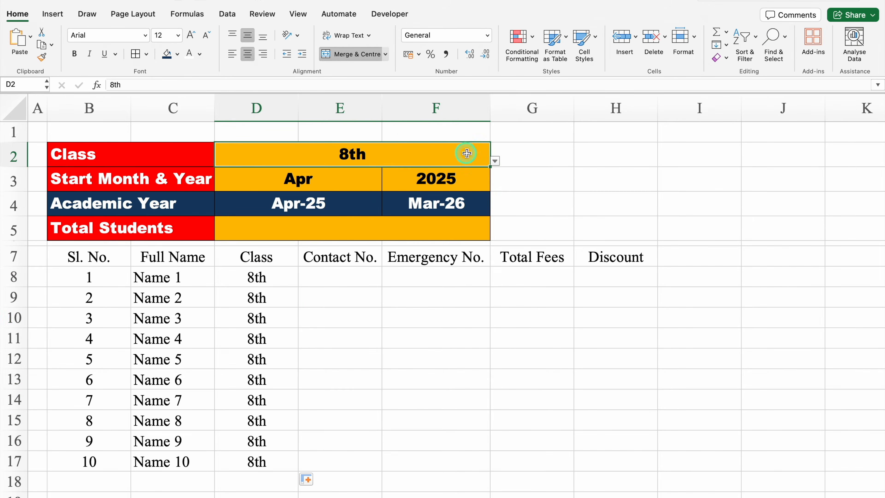
left_click(495, 160)
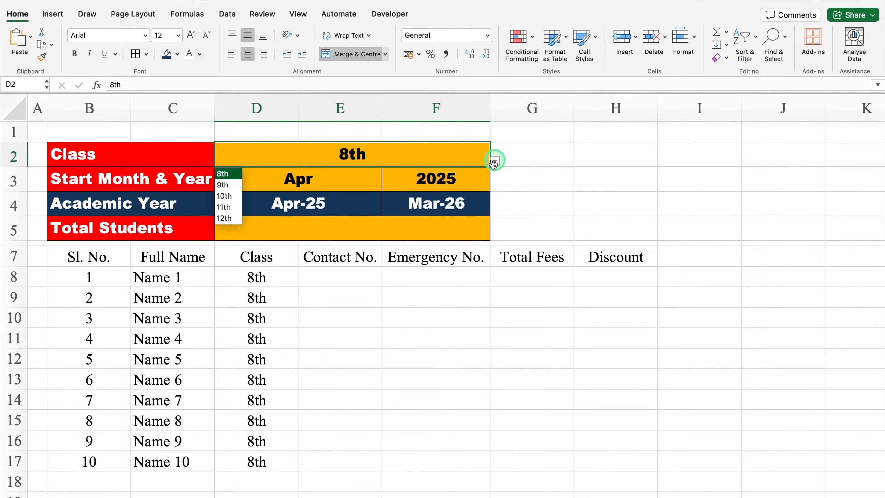
left_click(232, 185)
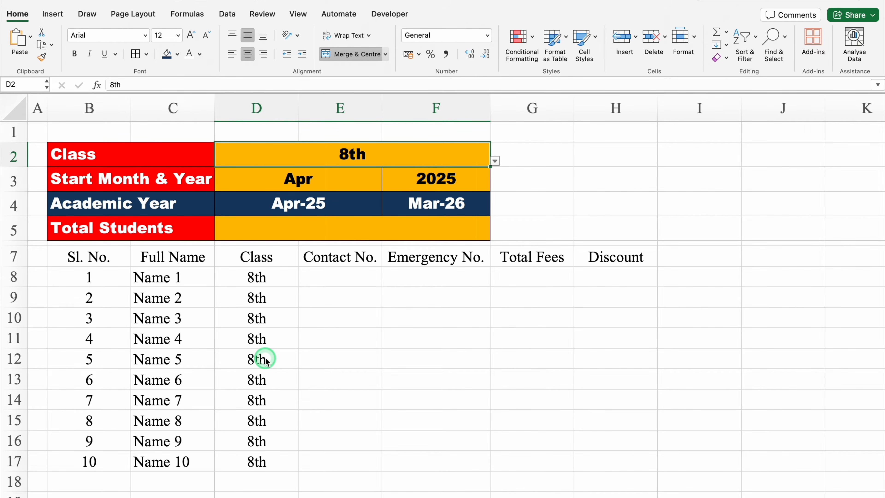
- Paste the students' contact numbers into E8:E17 and their emergency numbers into F8:F17
left_click(348, 278)
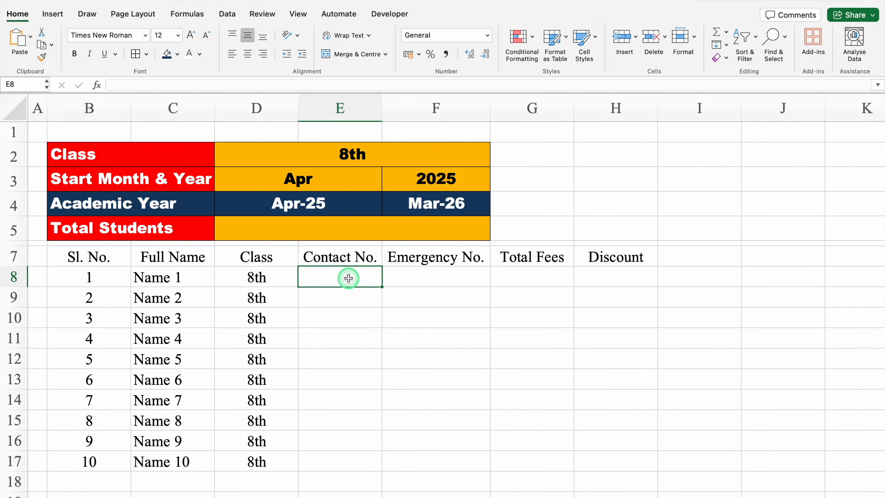
key("super+v")
left_click(430, 278)
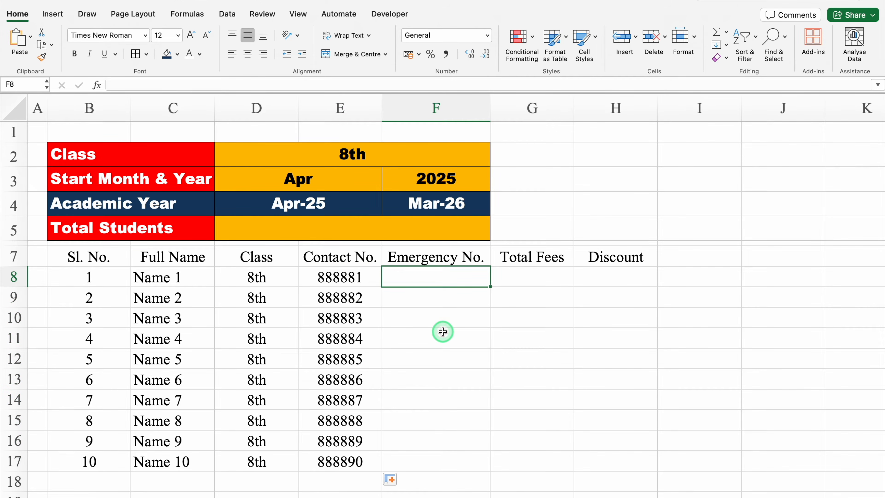
key("super+v")
- Fill the fees in G8:G17 with 12000, and rename the G7 header to Total Yearly Fees with the column width fitted
key("Right")
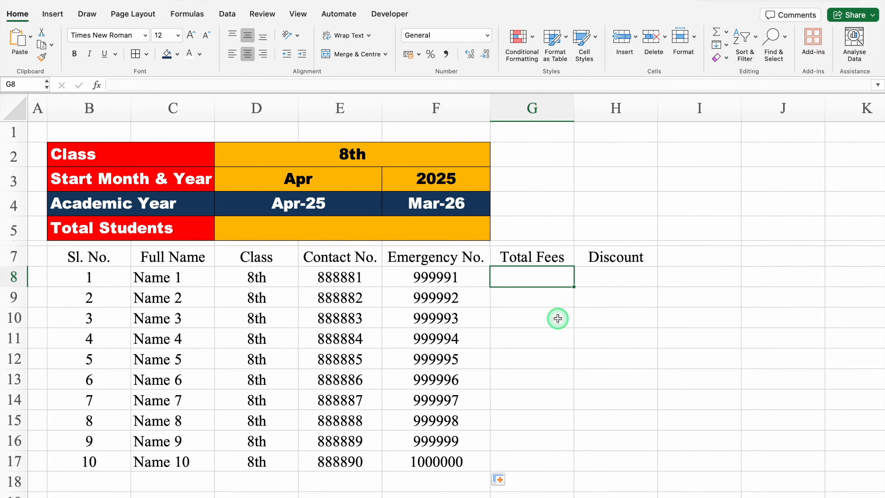
type("12000")
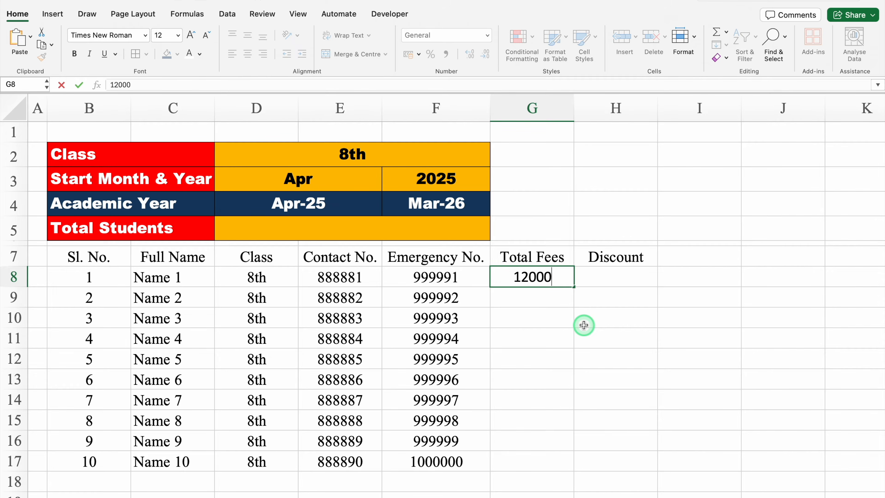
left_click(544, 257)
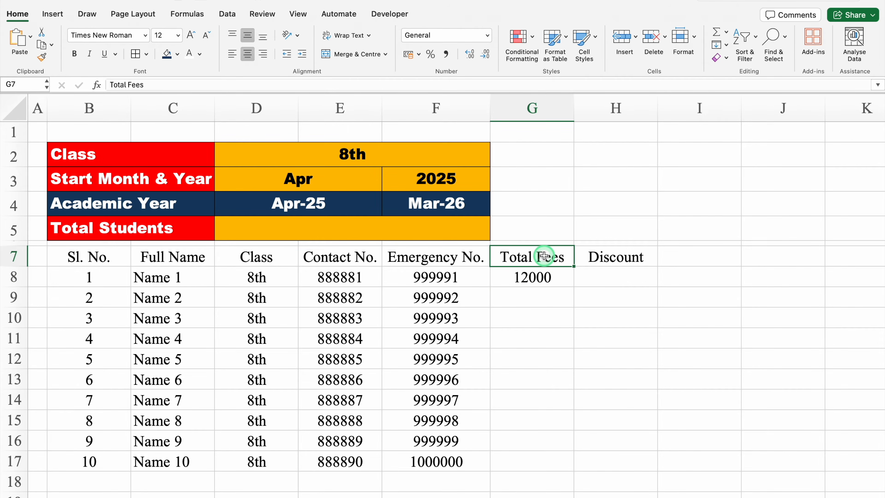
left_click(125, 85)
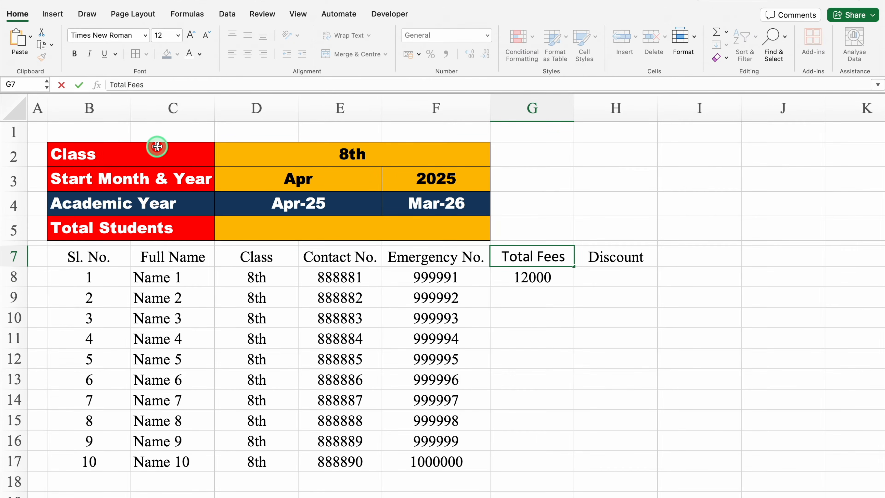
type("Yearly")
key("Return")
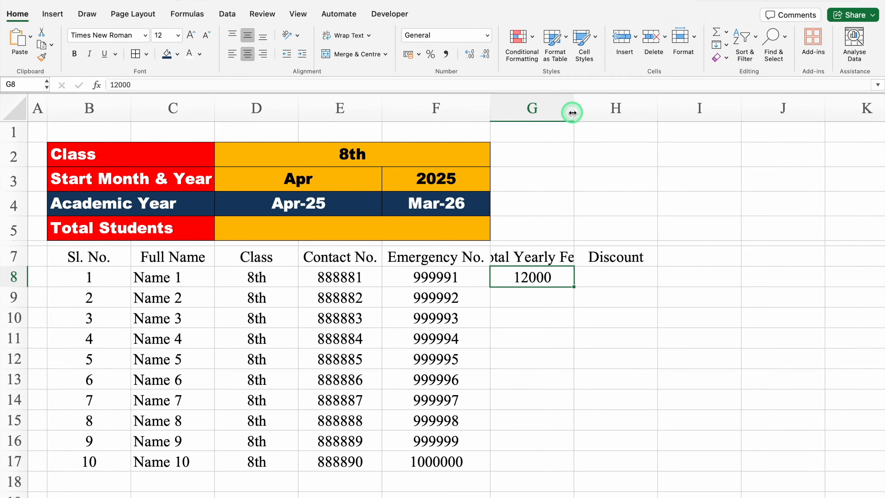
double_click(572, 111)
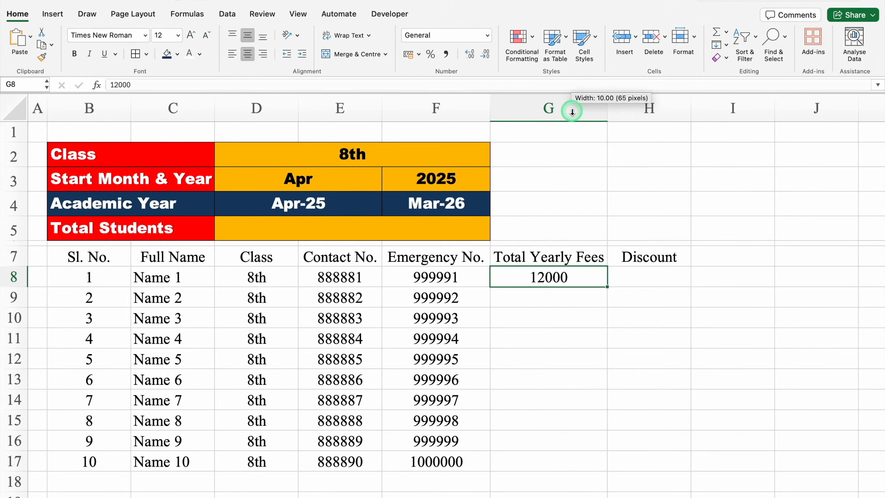
double_click(607, 287)
- Format the discount cells H8:H17 as Percentage with 0 decimal places
left_click(643, 279)
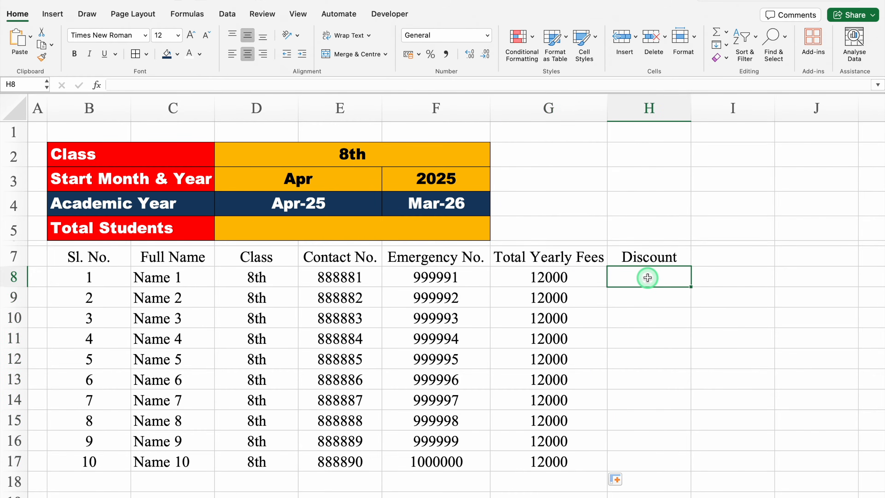
left_click_drag(647, 277, 649, 459)
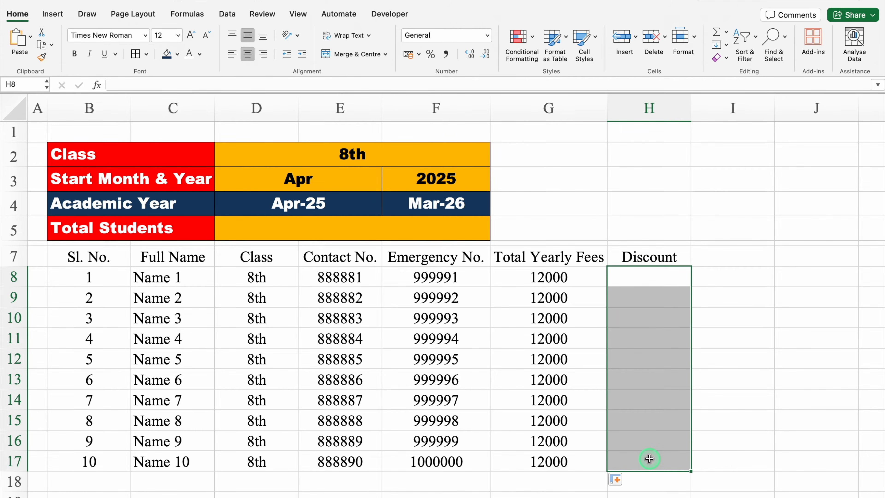
key("super+1")
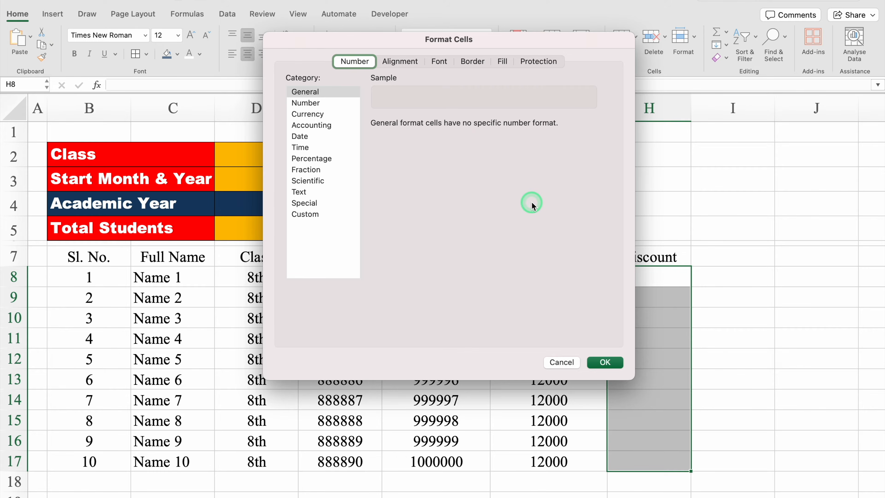
left_click(327, 158)
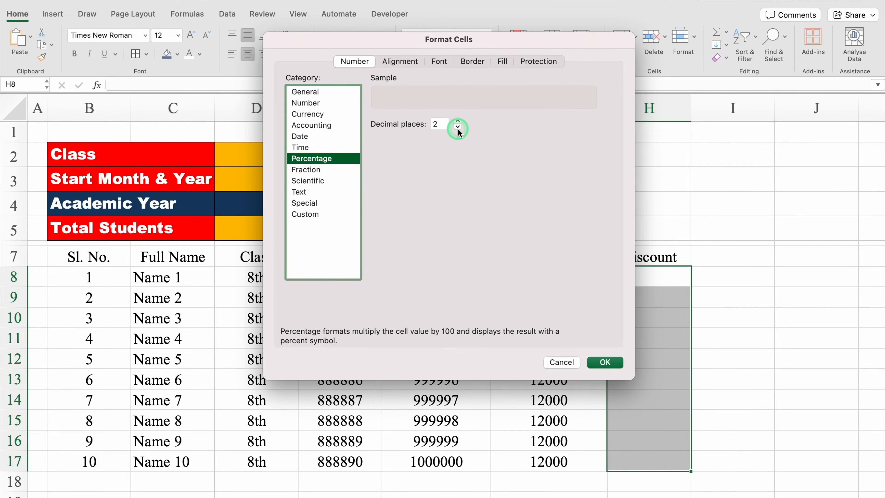
left_click(458, 127)
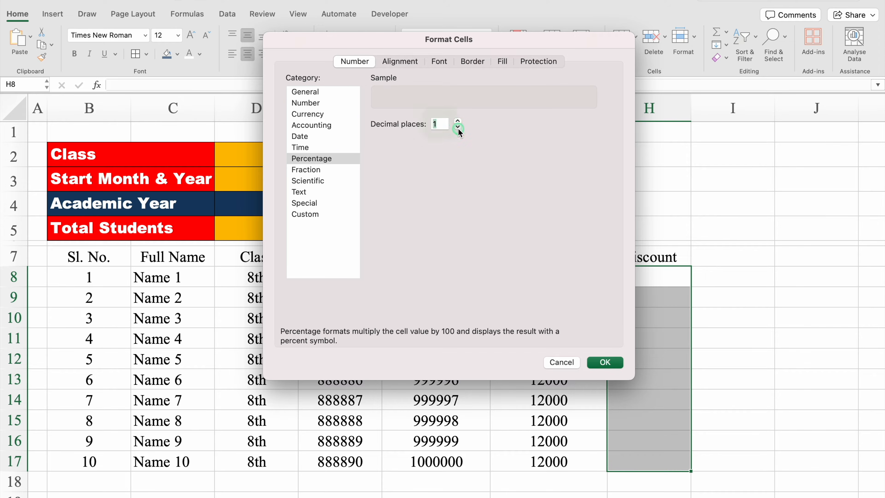
left_click(458, 127)
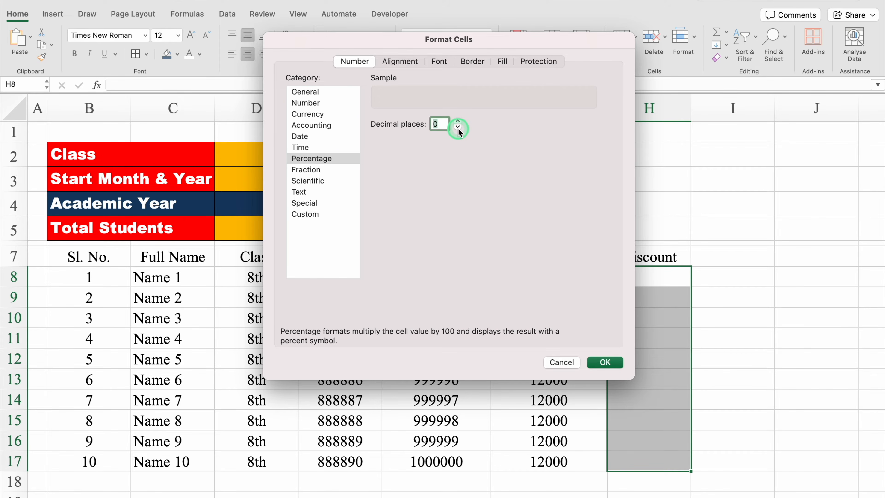
left_click(601, 363)
- Enter a 10% discount for the first student in H8
type("10")
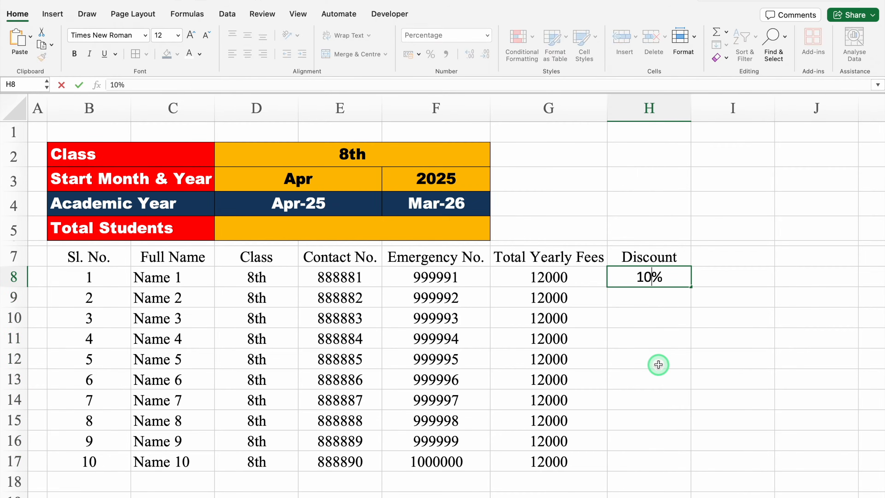
key("Return")
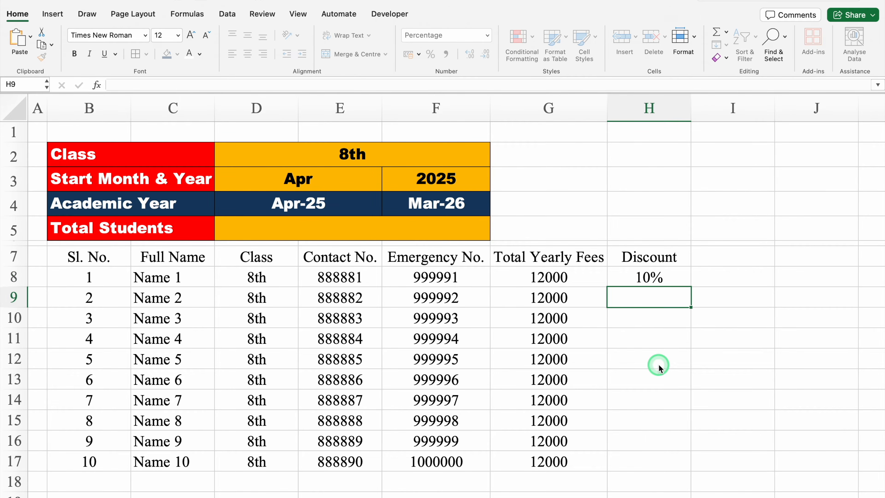
- Give the student table header row B7:H7 a dark blue fill and white font
left_click(110, 257)
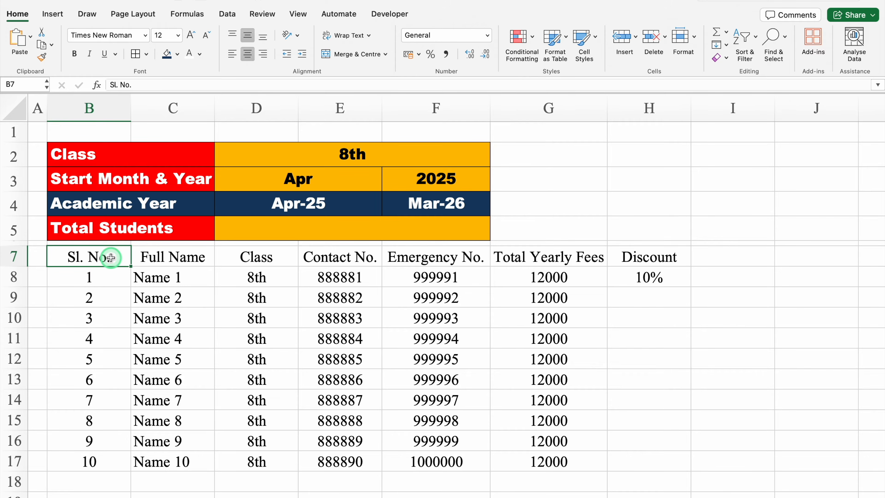
key("ctrl+shift+Right")
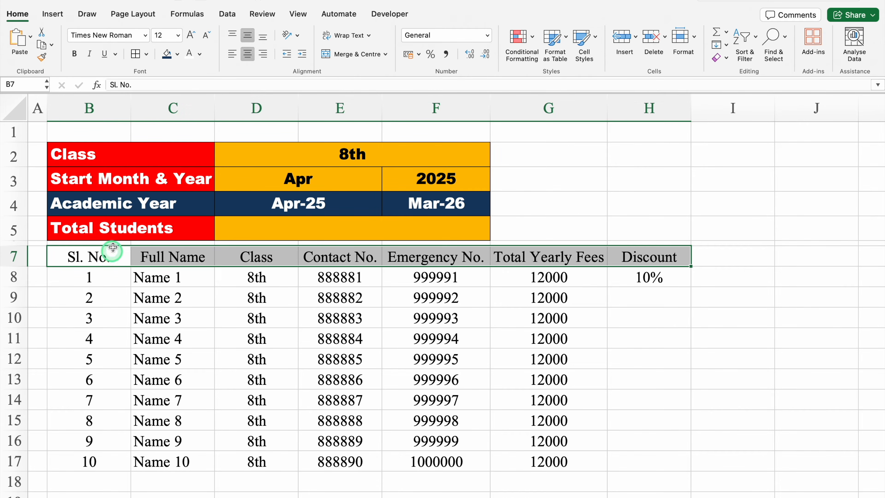
left_click(167, 54)
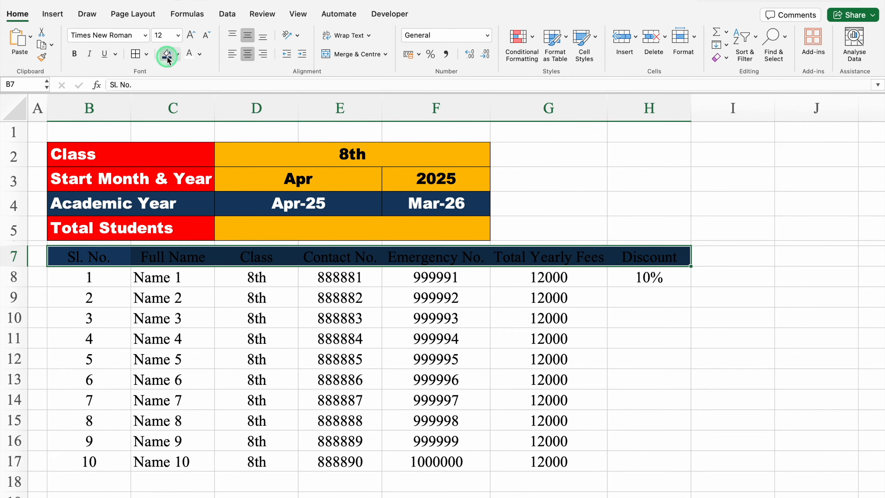
left_click(190, 55)
- Apply all borders to the whole student table B7:H17
left_click(99, 256)
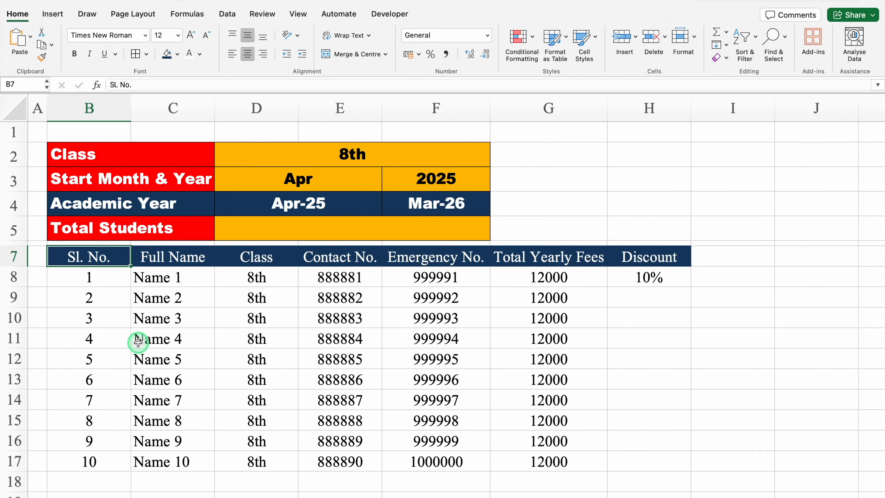
key("ctrl+shift+Down")
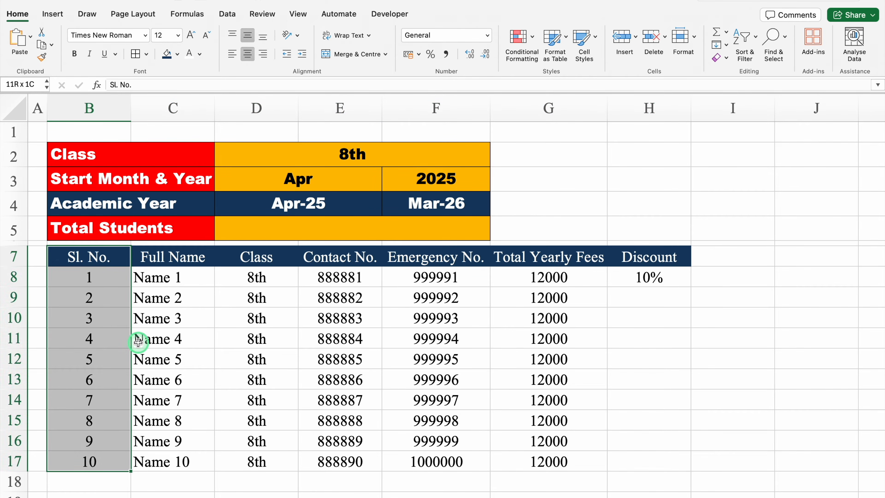
key("ctrl+shift+Right")
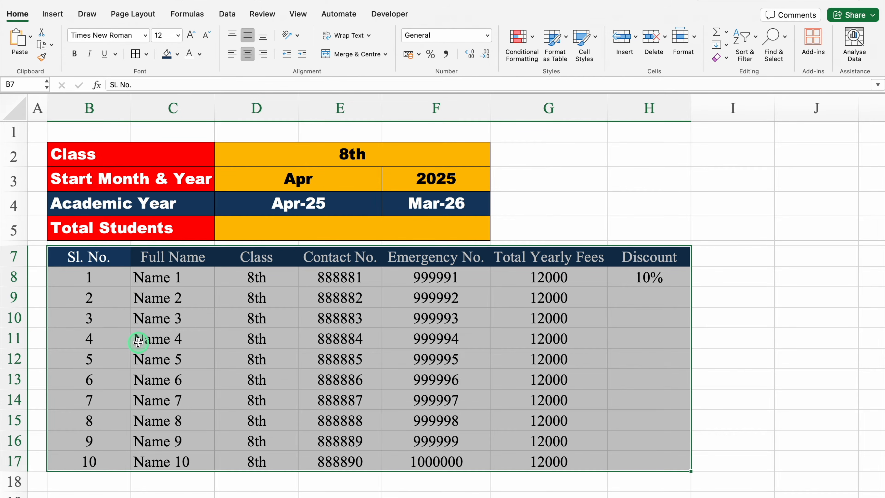
left_click(135, 54)
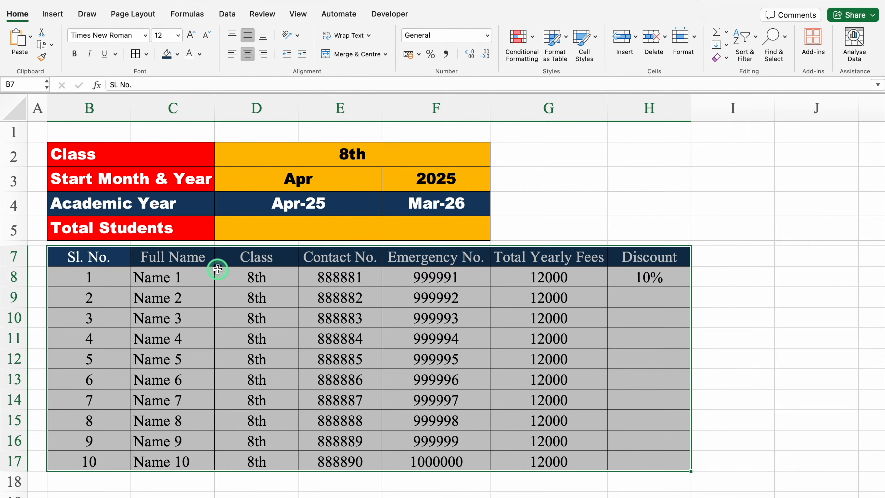
- Calculate Total Students in D5 with the formula =COUNTA(C8:C170)
left_click(306, 228)
type("=")
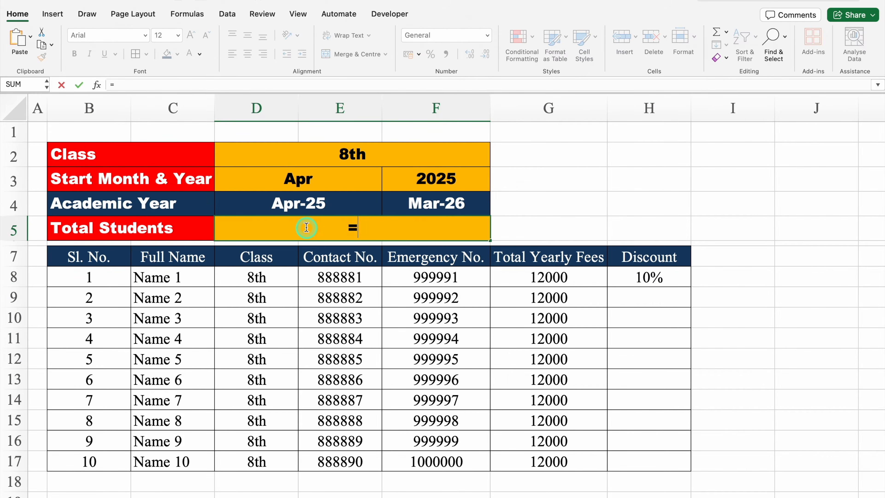
type("COUNTA")
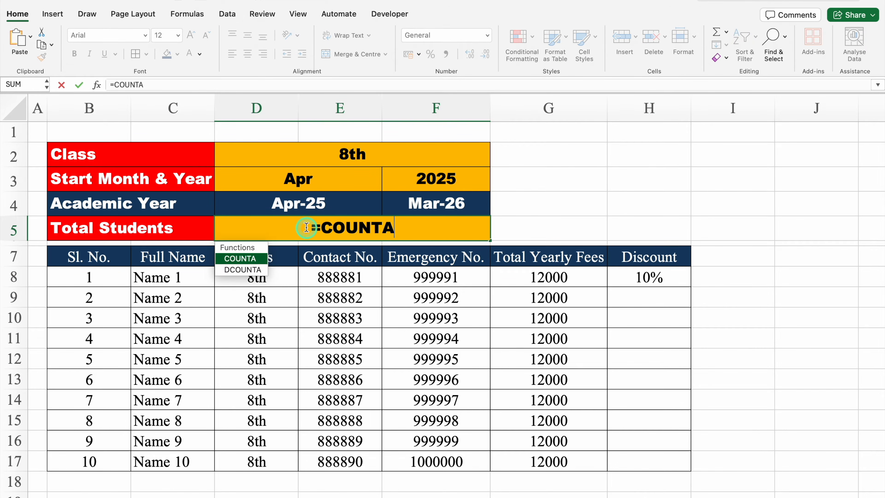
double_click(248, 259)
left_click(187, 278)
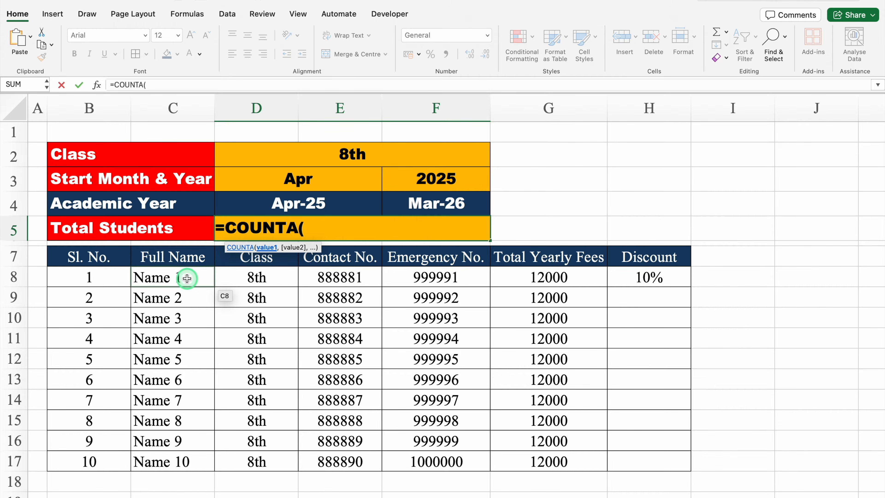
left_click_drag(187, 278, 192, 462)
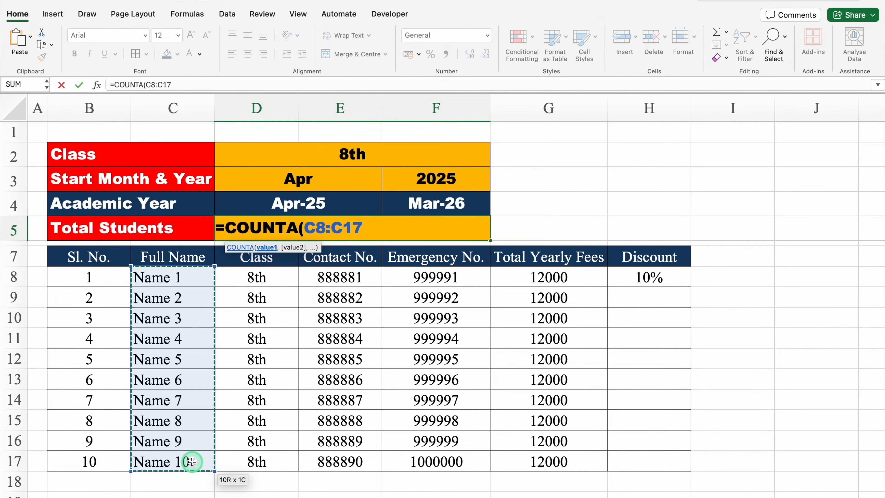
type("0")
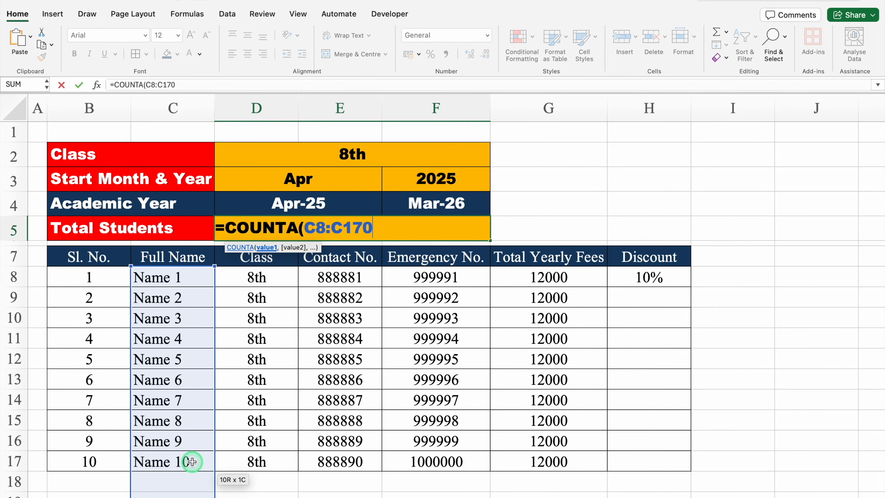
type(")")
key("Return")
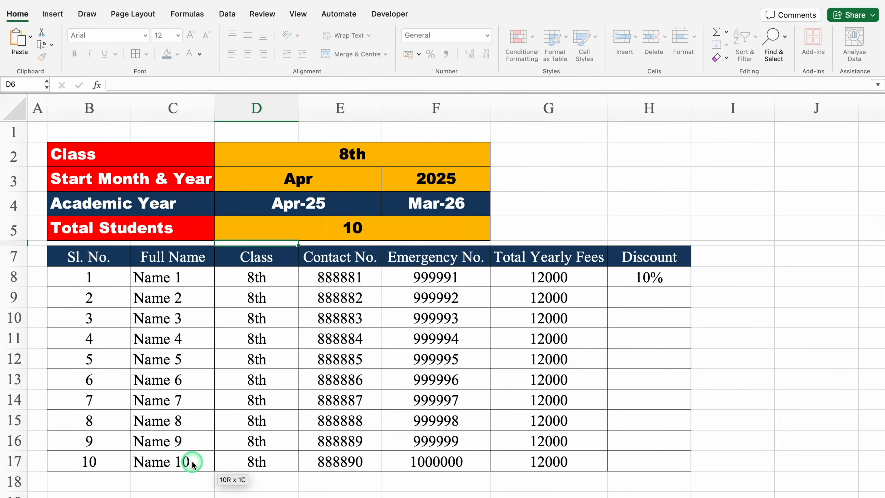
- Clear the student names in C13:C17 to test the Total Students formula, and undo the deletion
left_click(345, 227)
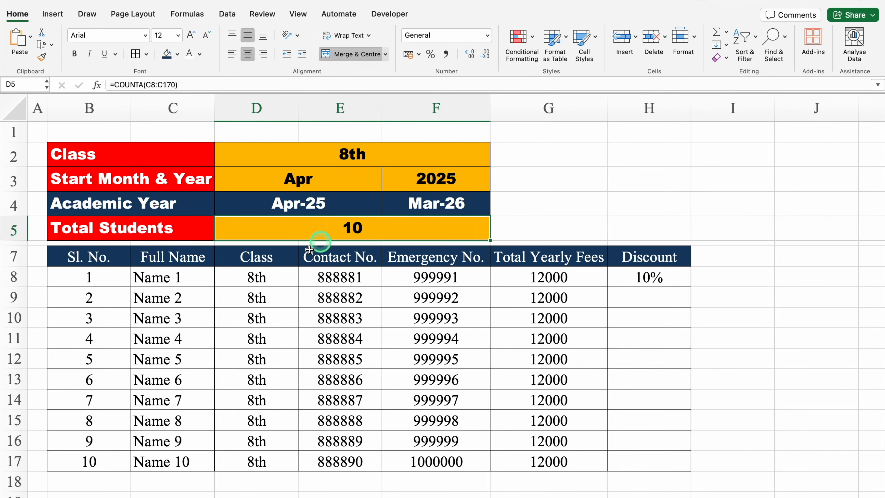
left_click_drag(188, 379, 193, 464)
key("Delete")
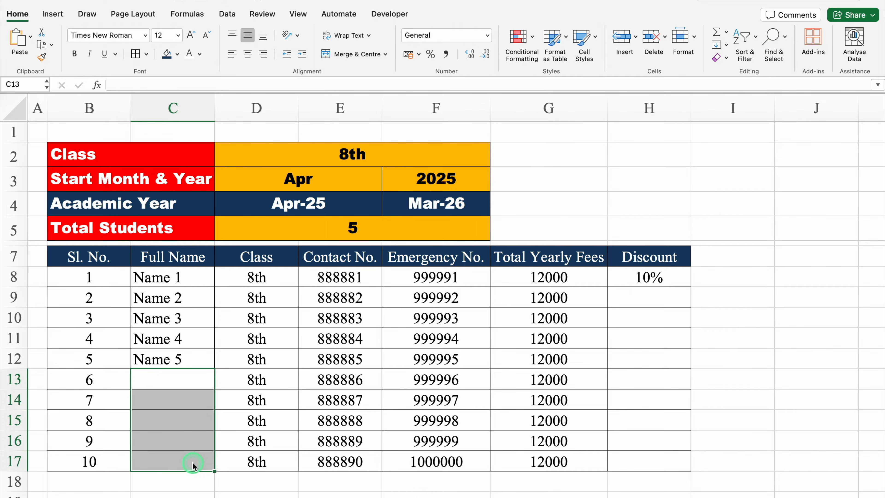
key("super+z")
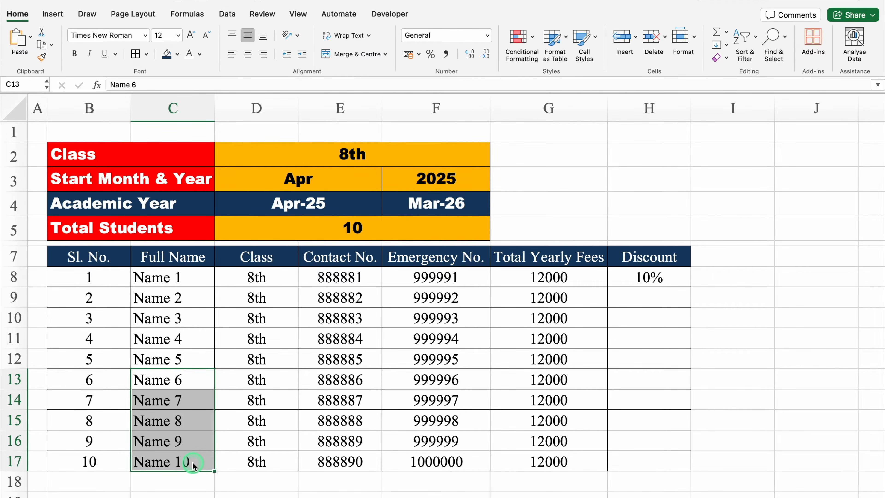
- Merge and center G2:H2 and enter the label Today's Date
left_click(534, 159)
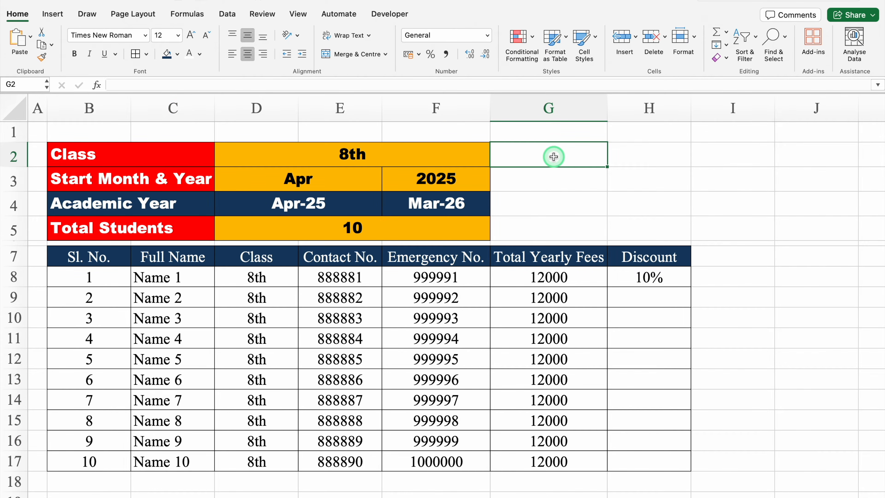
left_click_drag(553, 157, 623, 157)
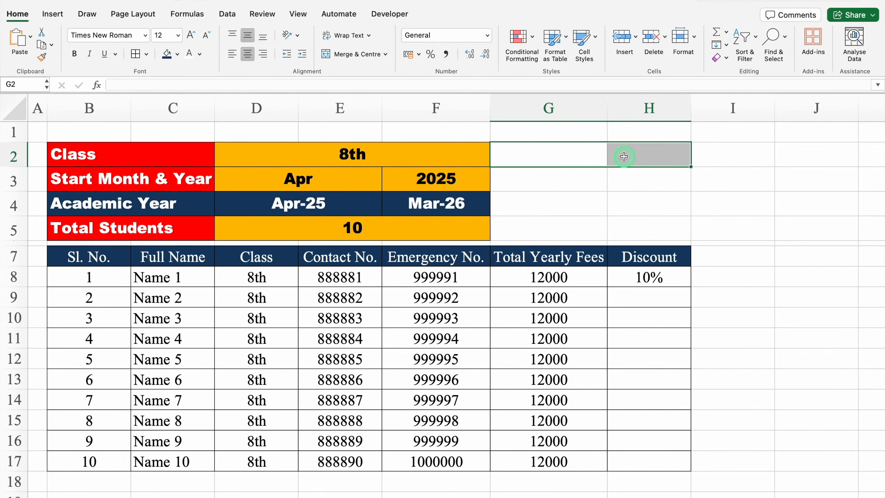
left_click(370, 56)
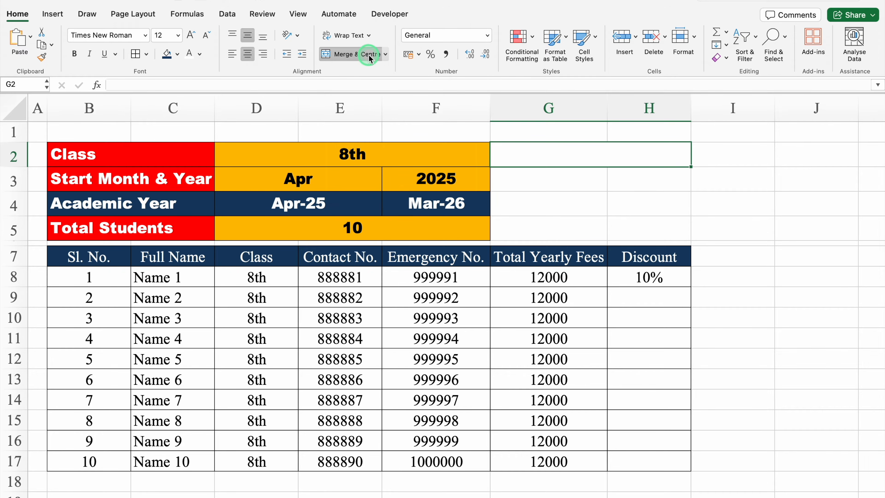
type("Today's ")
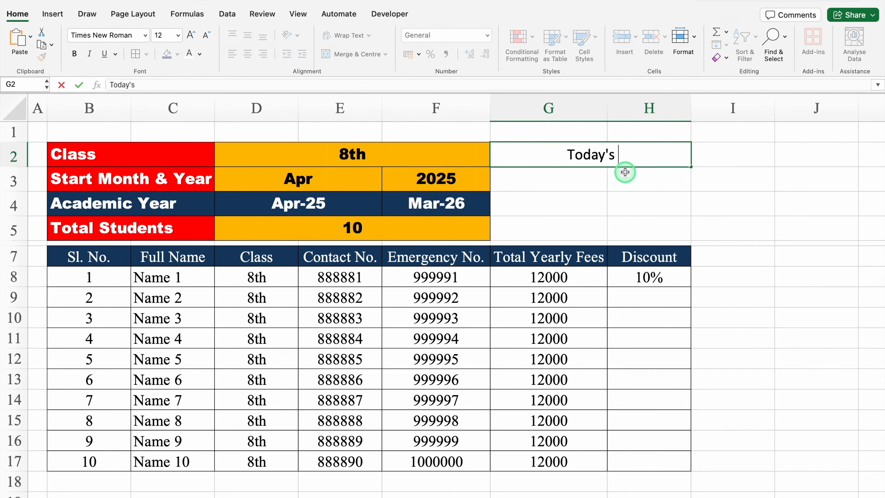
type("Date")
- Merge and center G3:H4 below the Today's Date label, and G5:H5 as a separate merged cell
left_click(574, 182)
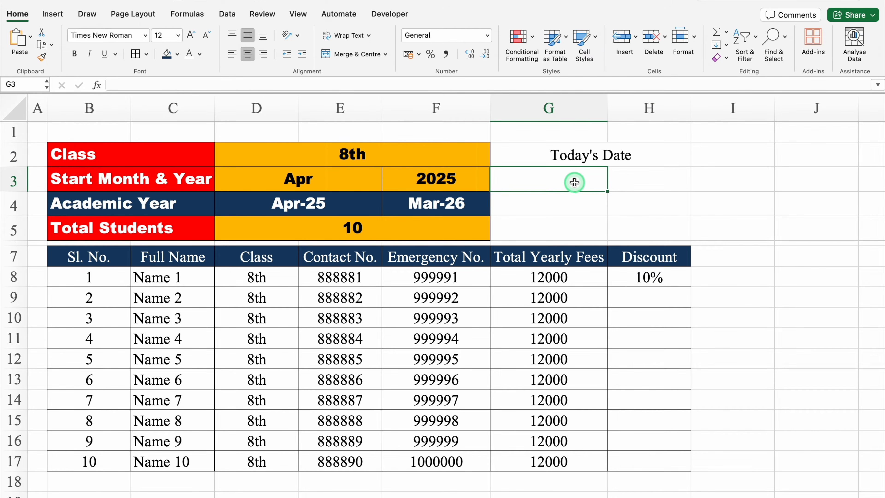
mouse_move(575, 182)
left_mouse_down()
mouse_move(616, 184)
mouse_move(616, 203)
left_mouse_up()
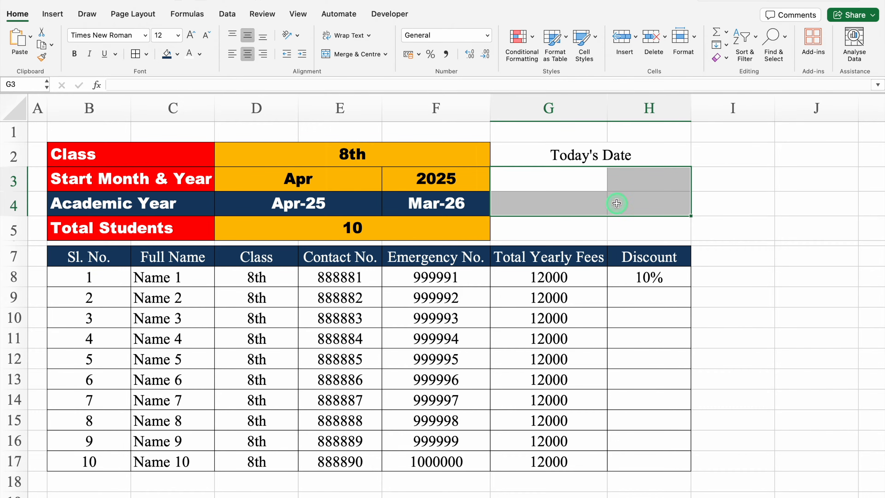
left_click(365, 55)
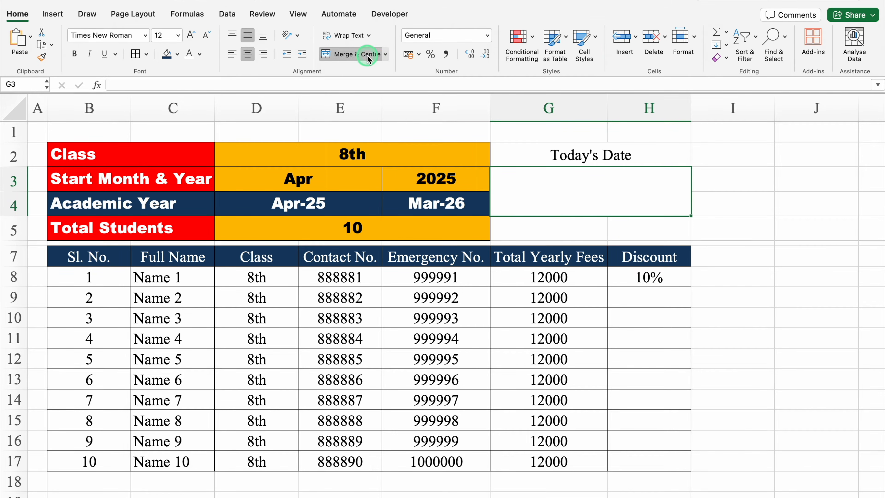
left_click(563, 227)
left_click_drag(563, 227, 624, 228)
left_click(357, 55)
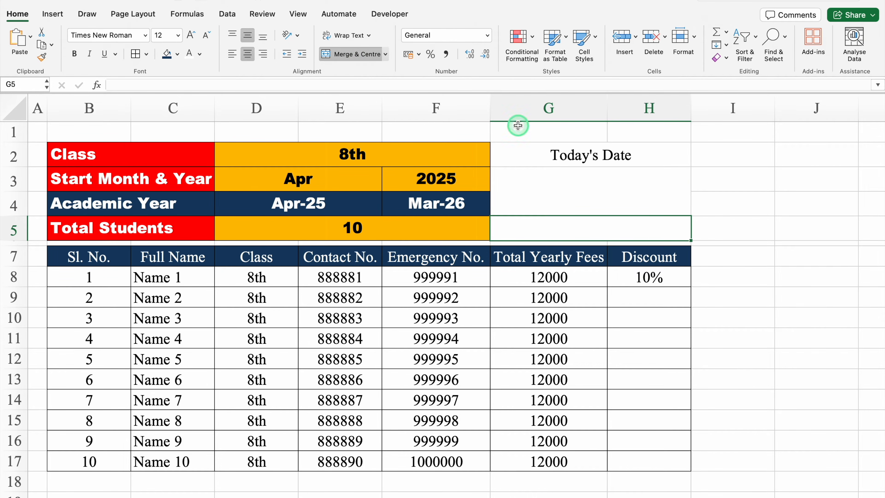
- Apply all borders to the date block G2:H5
left_click(578, 154)
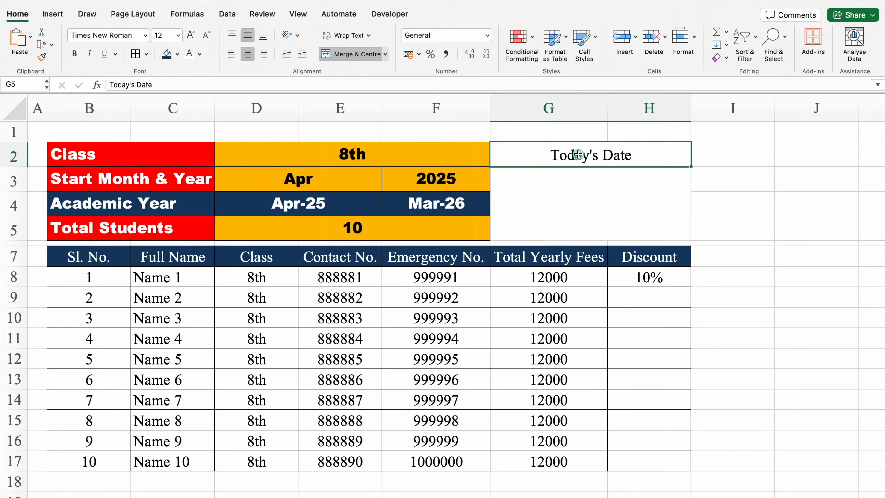
left_click_drag(578, 154, 578, 222)
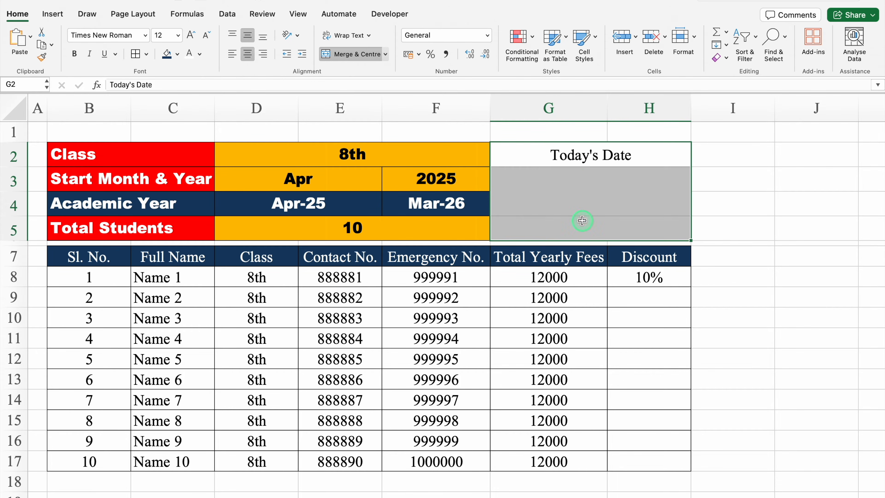
left_click(136, 53)
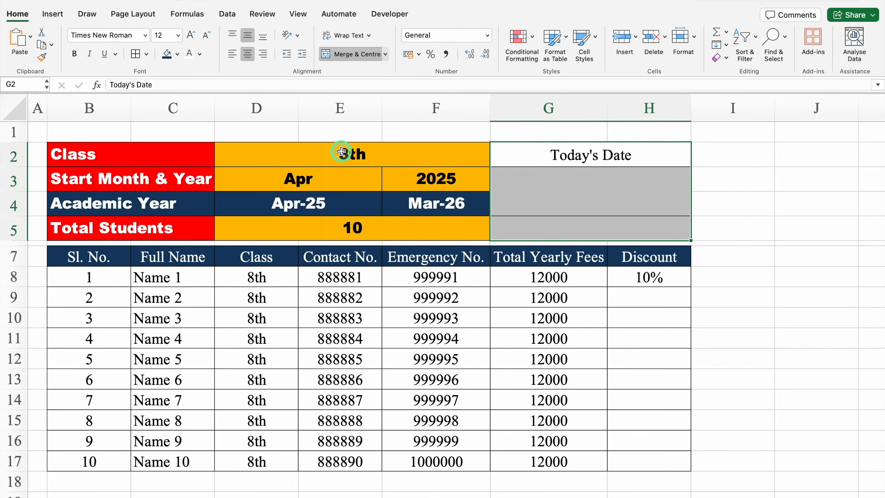
- Enter the formula =TODAY() in the merged cell G3 under Today's Date
left_click(602, 190)
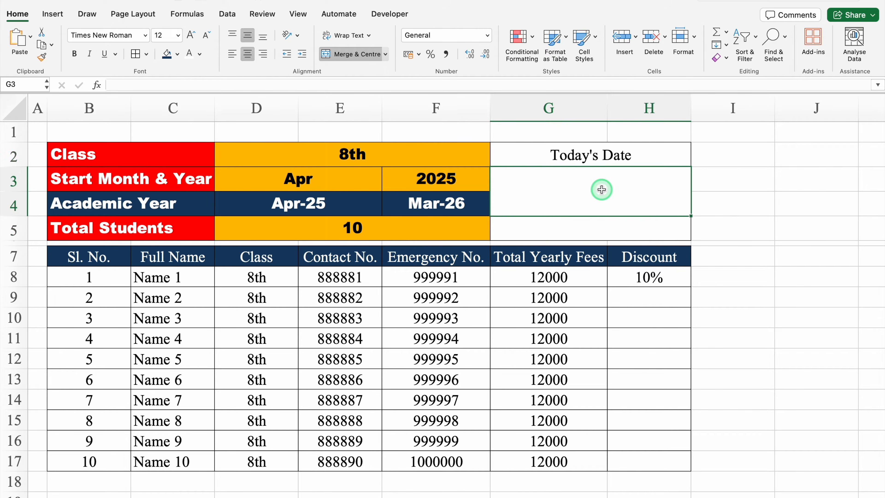
type("=TO")
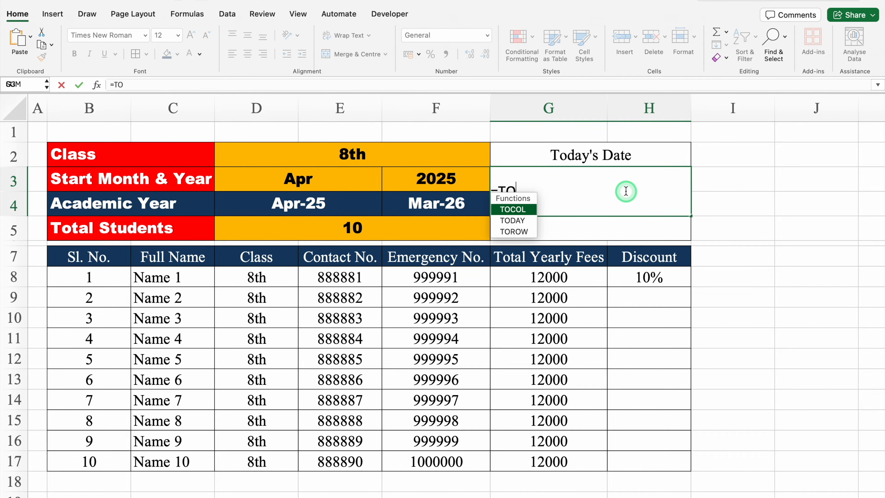
double_click(529, 220)
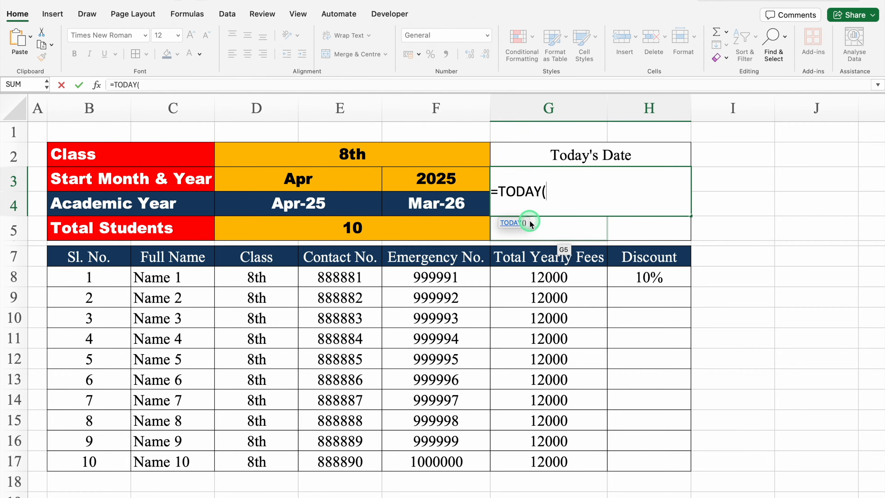
type(")")
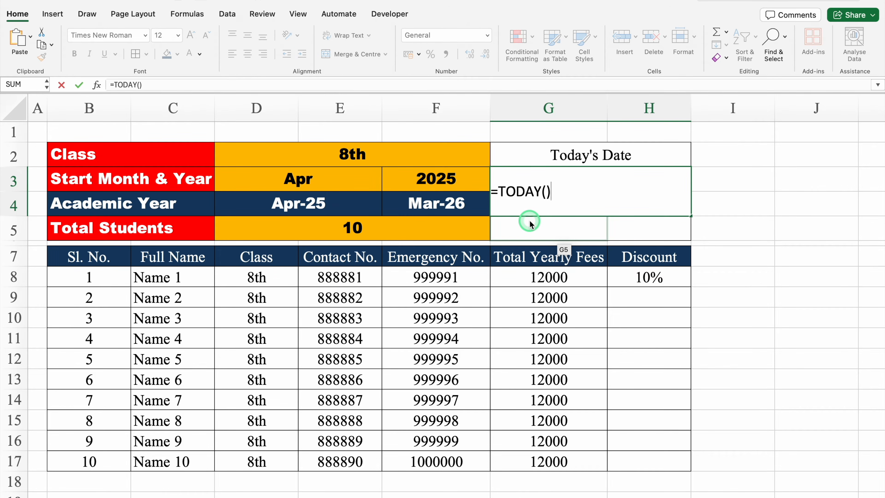
key("ctrl+Return")
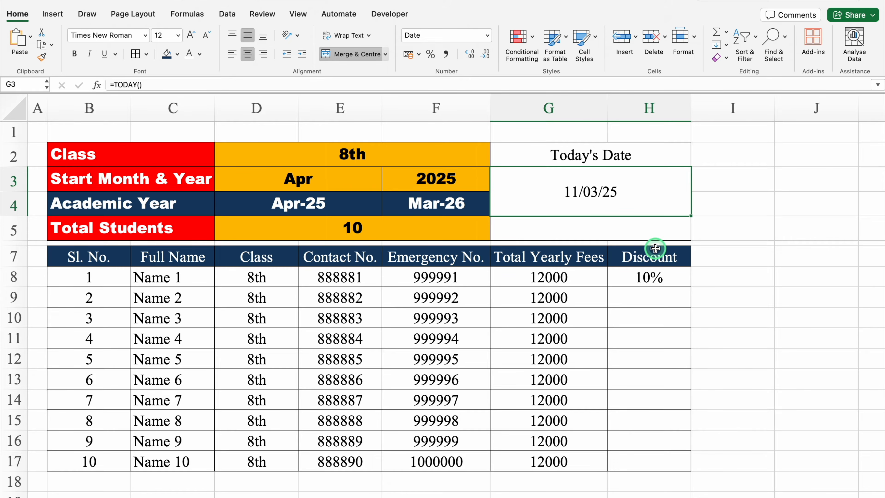
- Apply the custom number format DD to the date in merged cell G3
key("super+1")
left_click(315, 214)
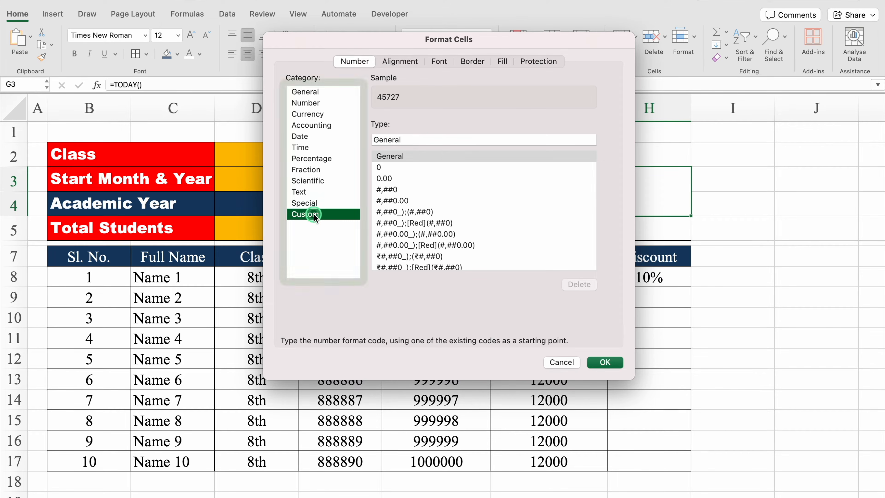
left_click_drag(414, 140, 367, 143)
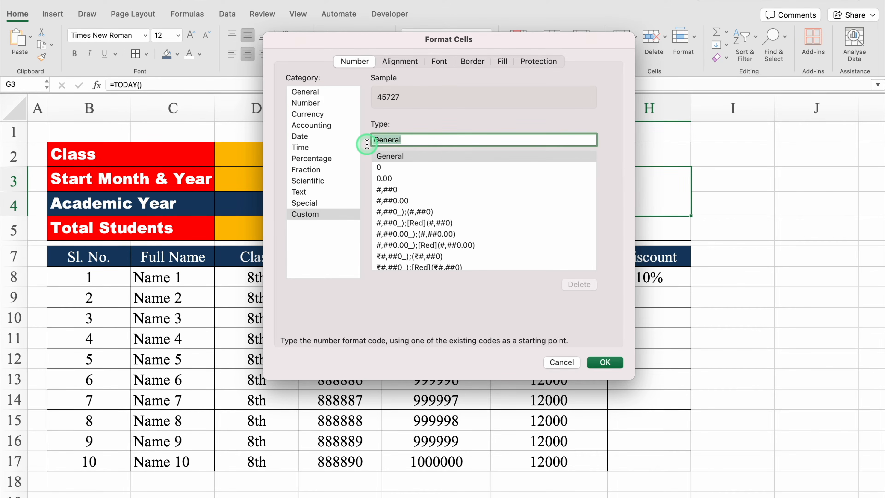
key("BackSpace")
type("DD")
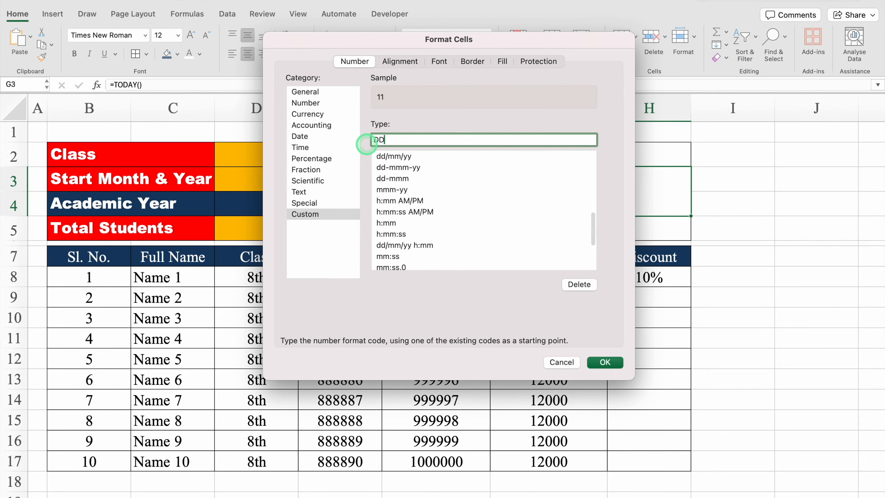
left_click(606, 362)
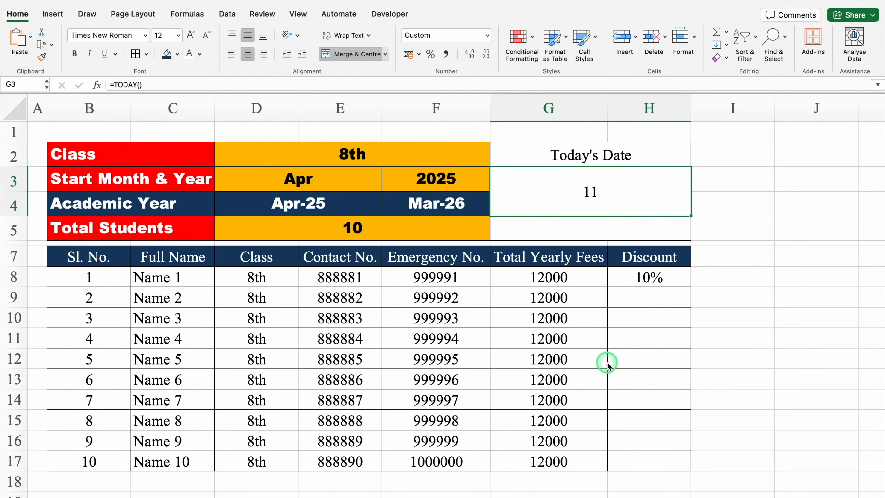
- Copy the formula =TODAY() from G3 into the merged cell G5
left_click(621, 195)
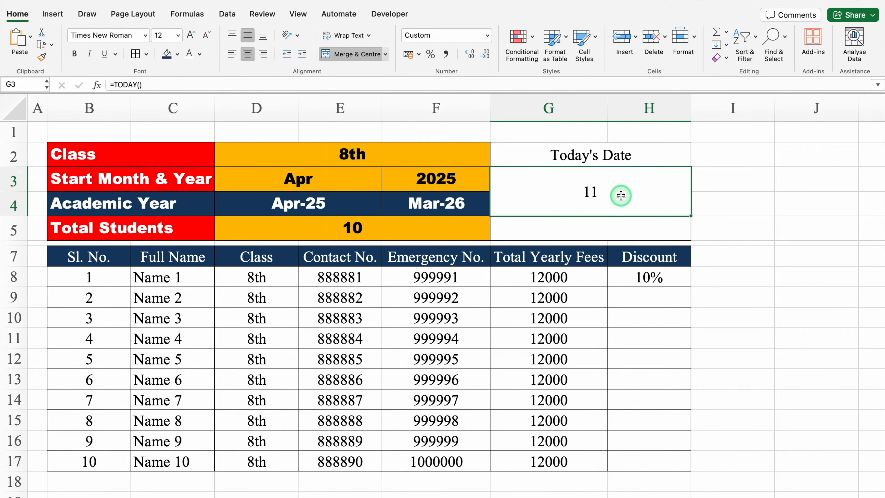
double_click(621, 195)
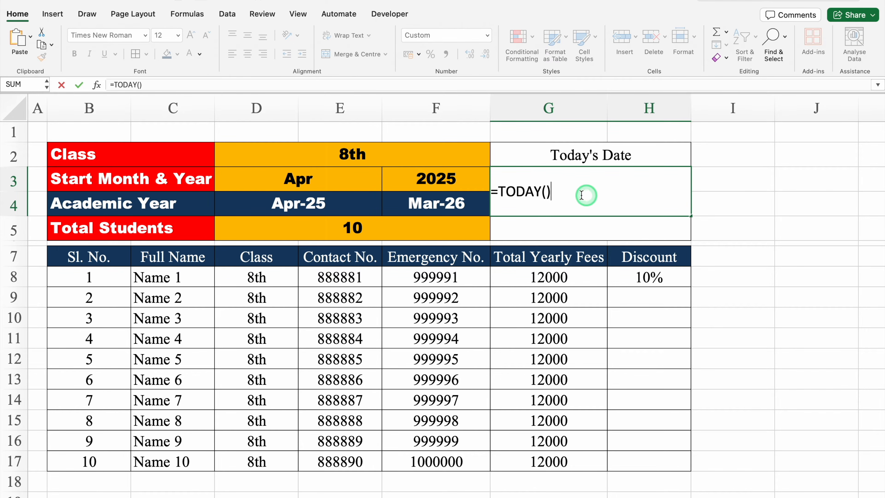
left_click_drag(565, 192, 555, 237)
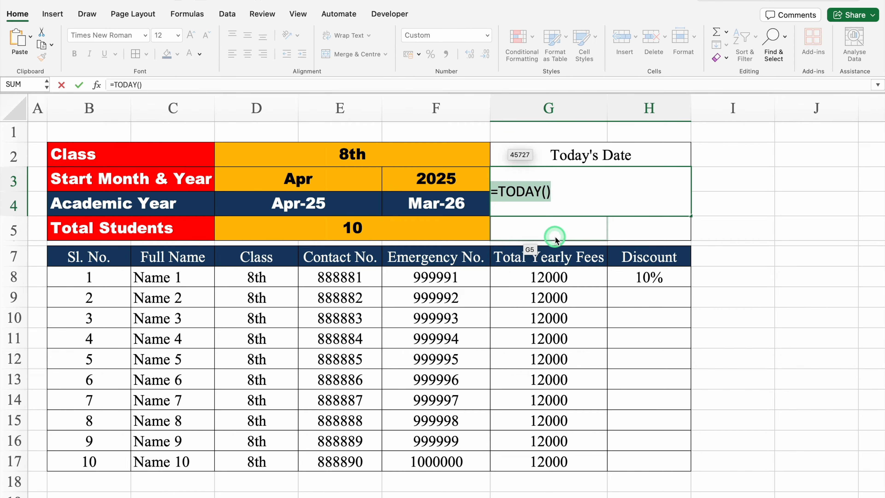
key("Escape")
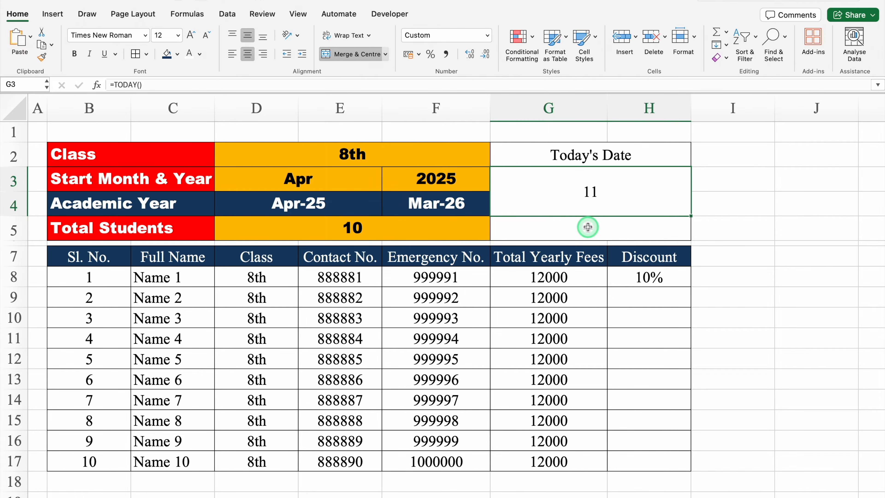
left_click(588, 228)
left_click(384, 87)
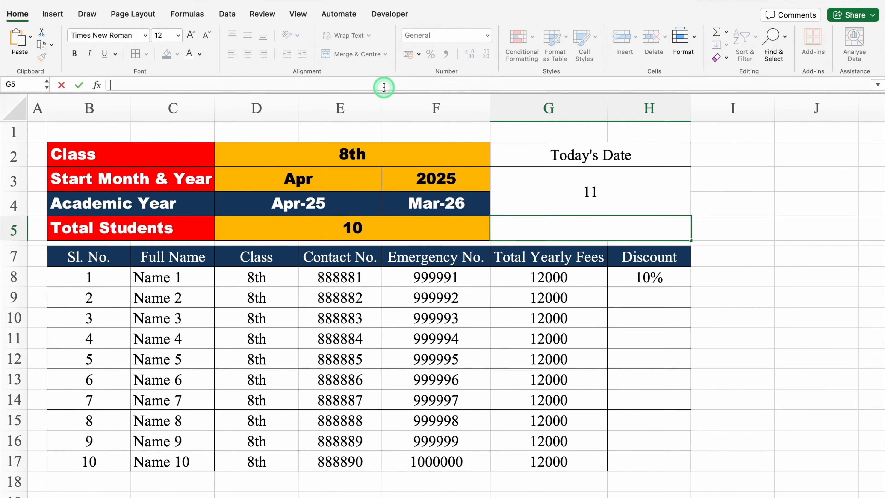
type("=TODAY()")
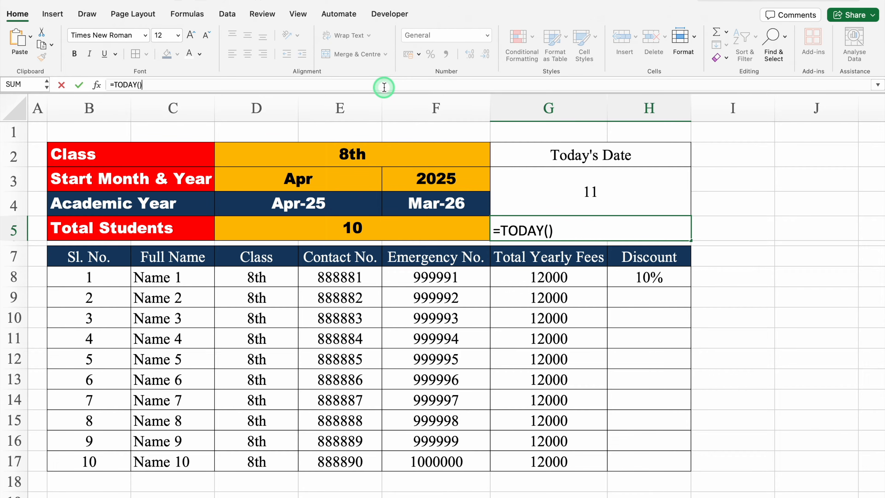
key("Return")
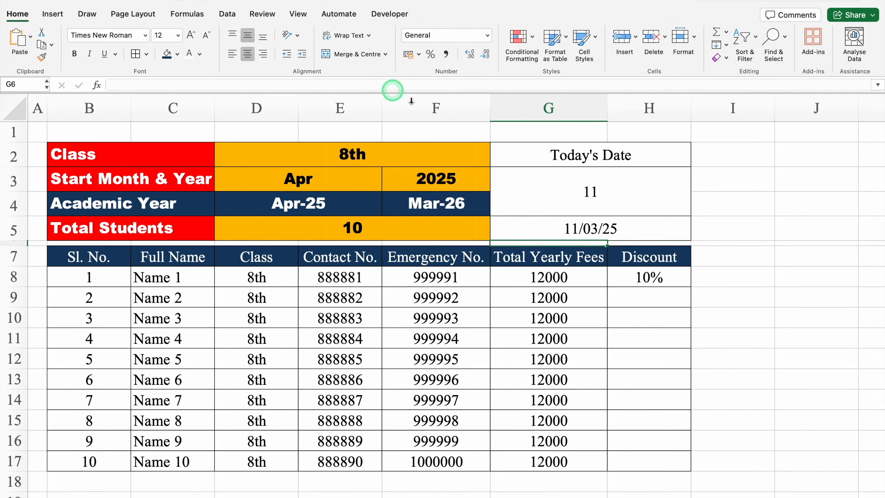
- Wrap the formula in G5 in a TEXT function to give the full month name: =TEXT(TODAY(),"MMMM")
left_click(601, 228)
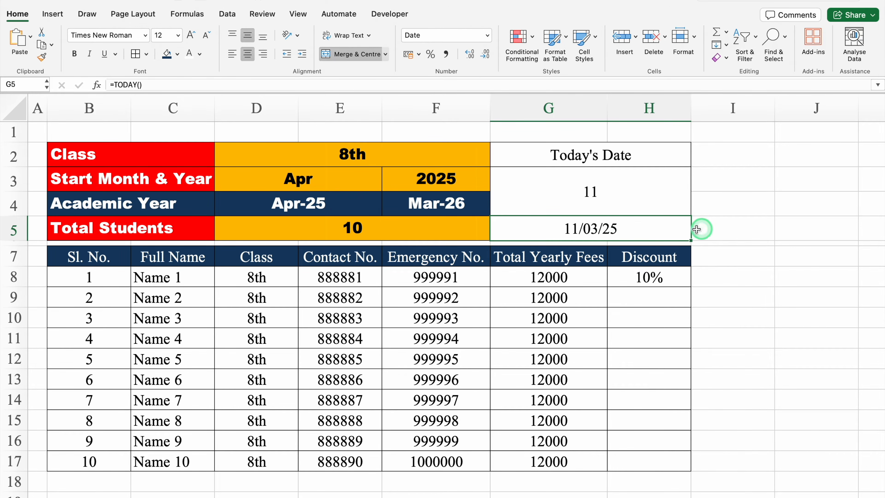
double_click(576, 228)
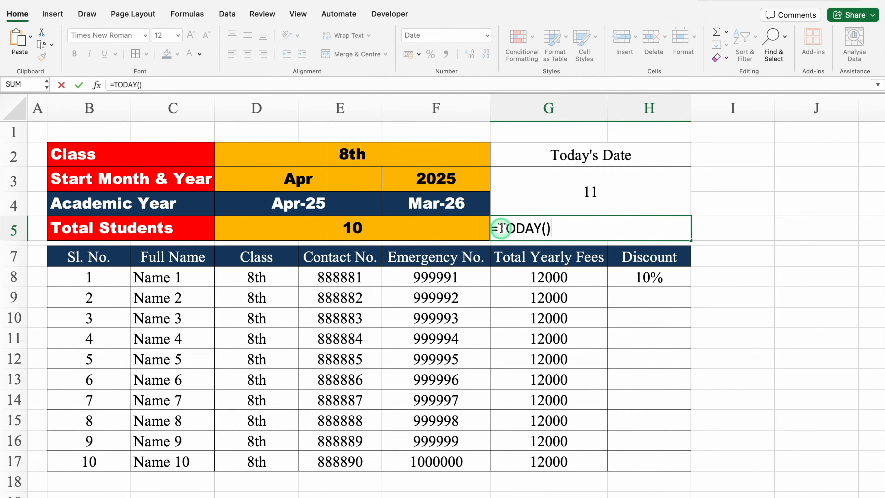
left_click(541, 267)
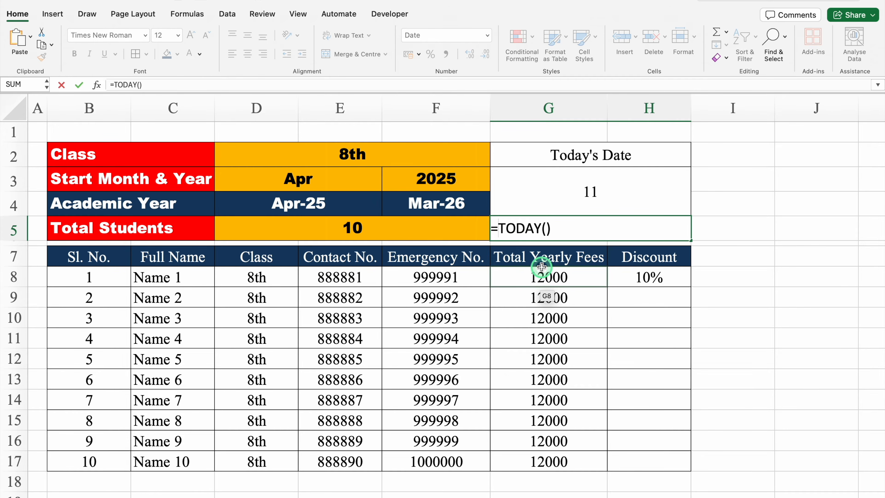
type("Tex")
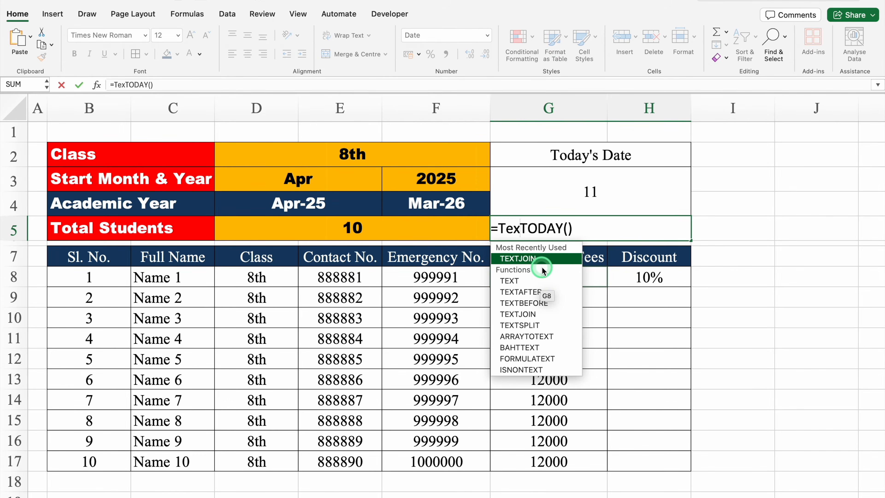
key("Tab")
left_click(612, 230)
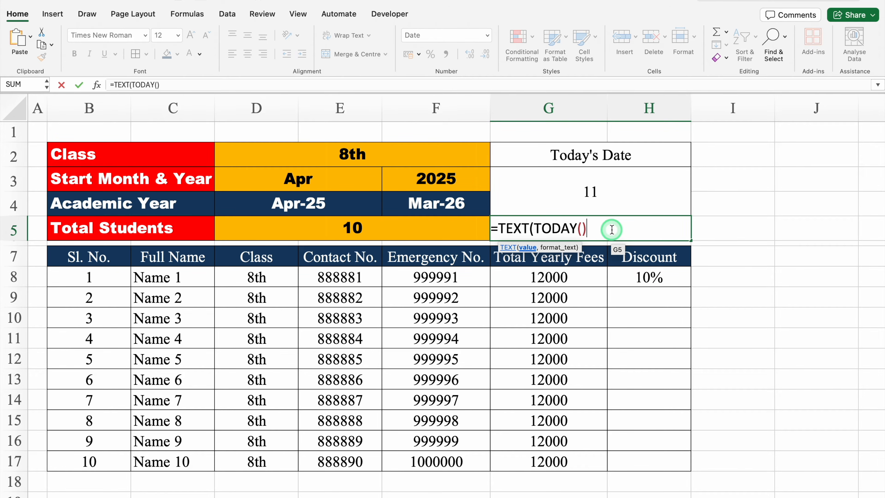
type(",\"")
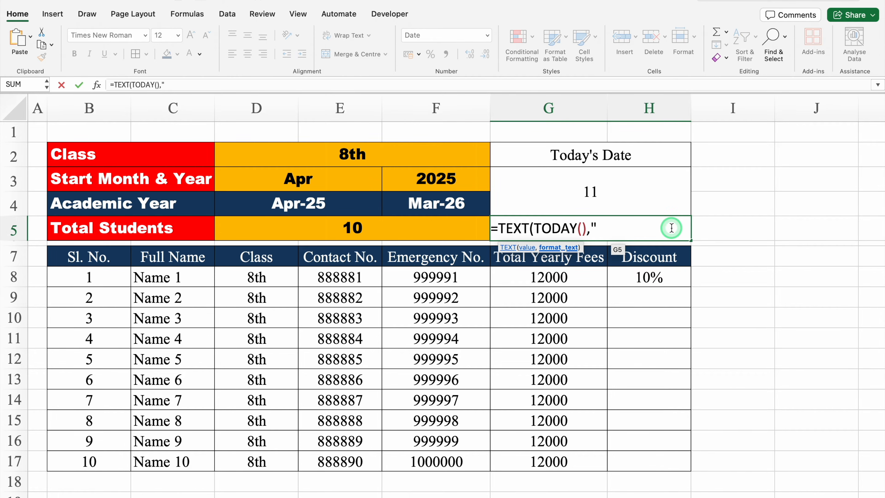
type("MMMM")
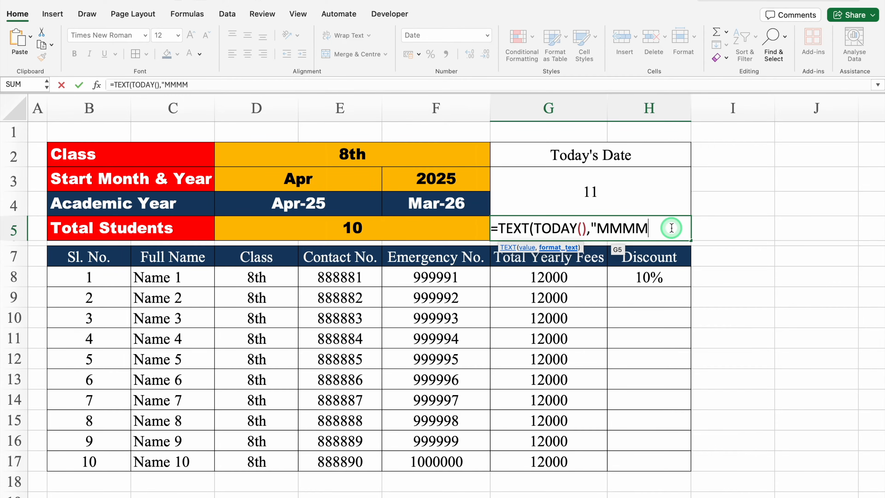
type("\"")
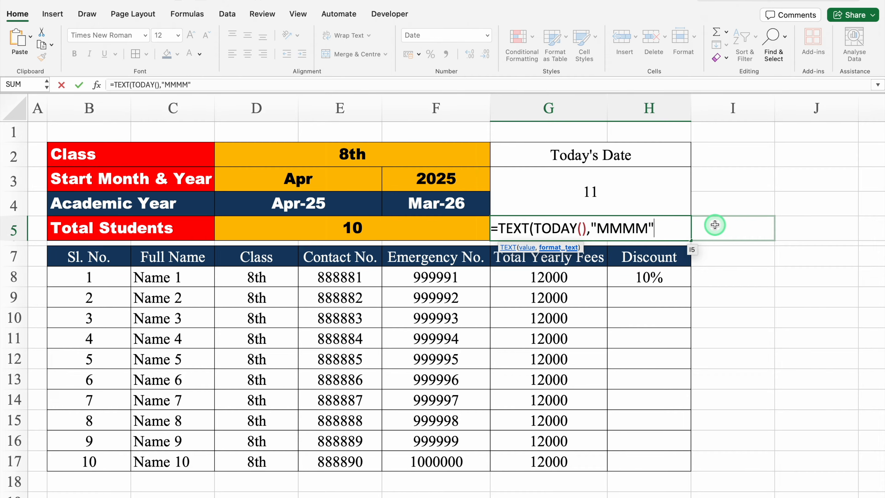
type(")")
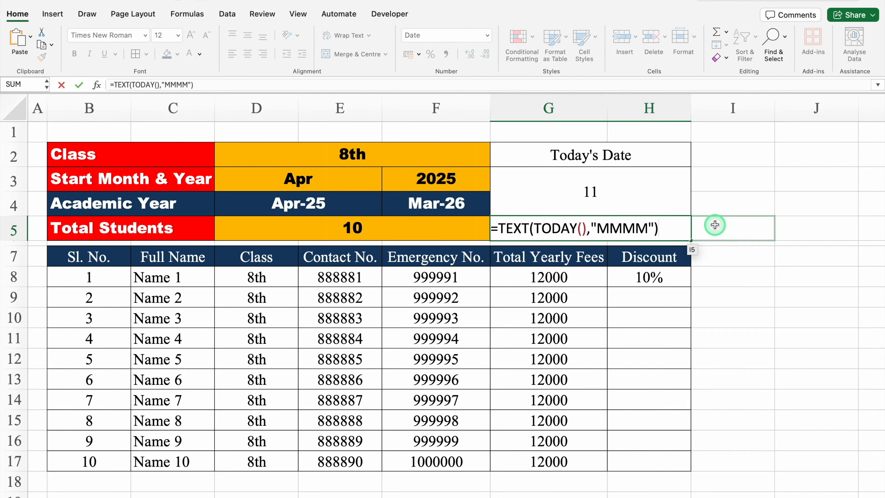
key("Return")
- Wrap the month formula in G5 in an UPPER function: =UPPER(TEXT(TODAY(),"MMMM"))
left_click(650, 228)
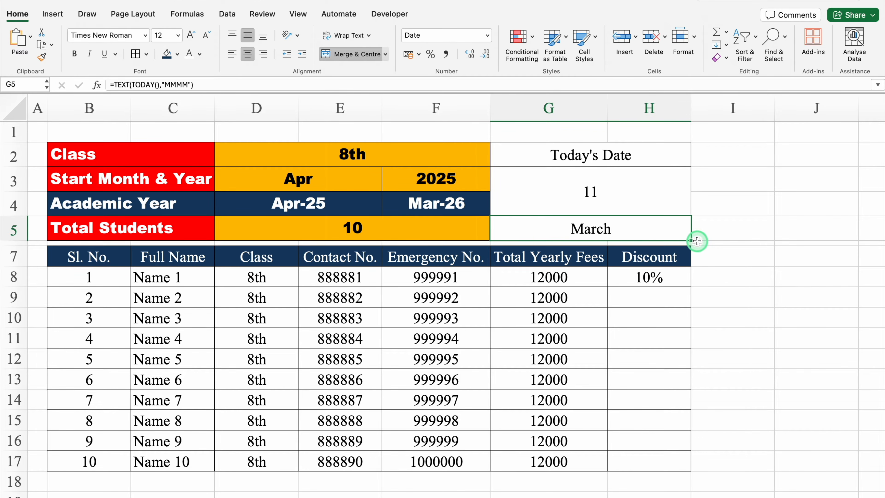
double_click(614, 227)
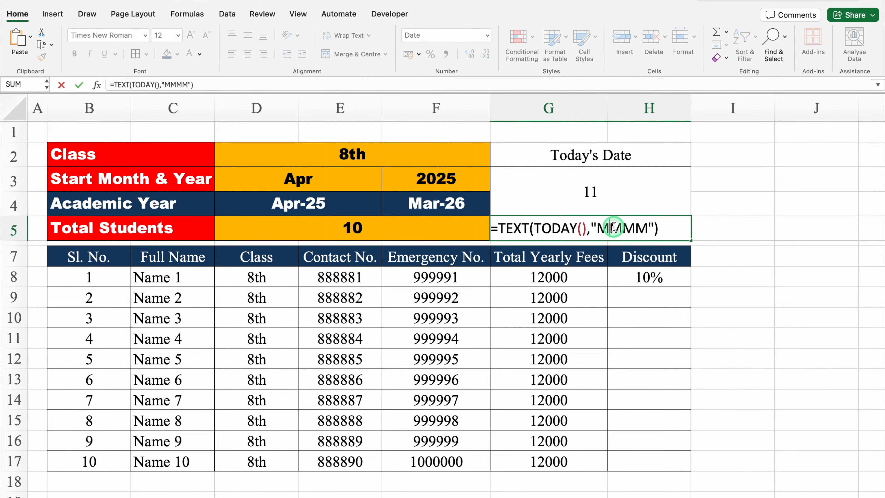
left_click(498, 228)
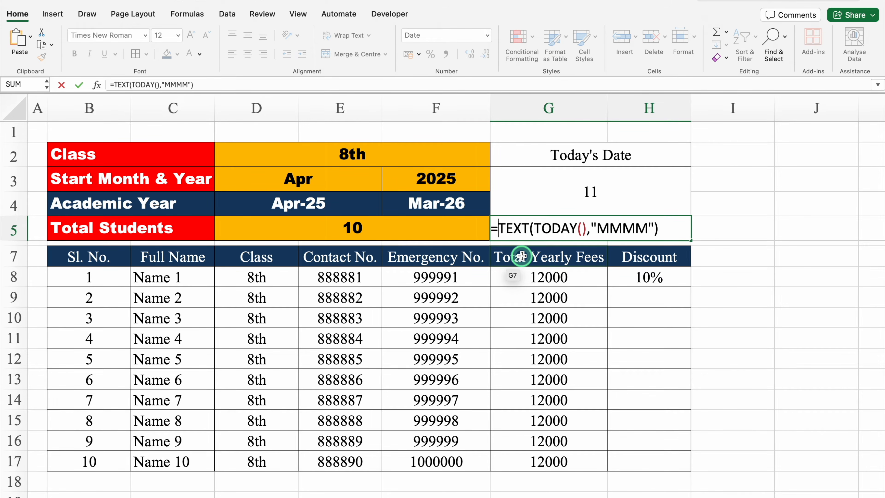
type("UPPER(")
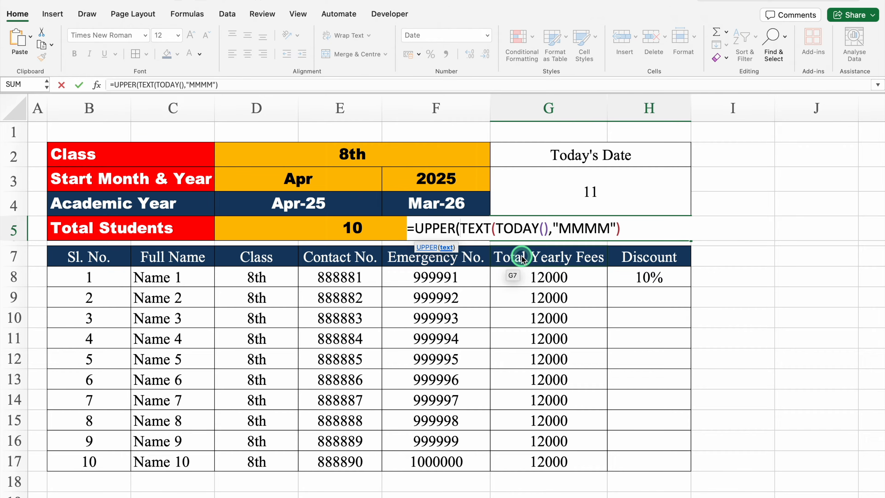
left_click(627, 229)
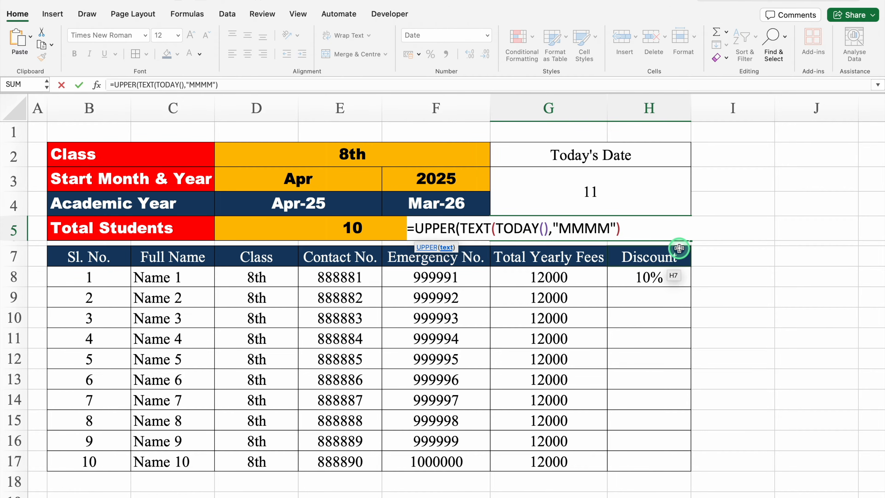
type(")")
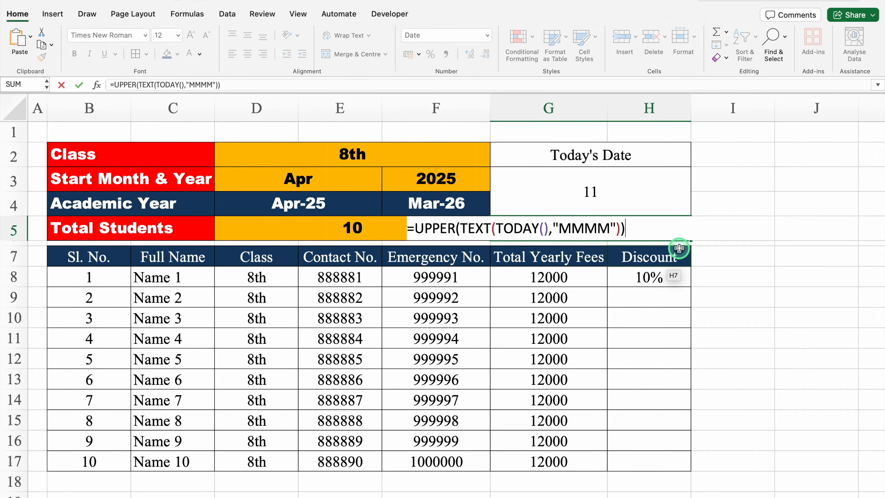
key("ctrl+Return")
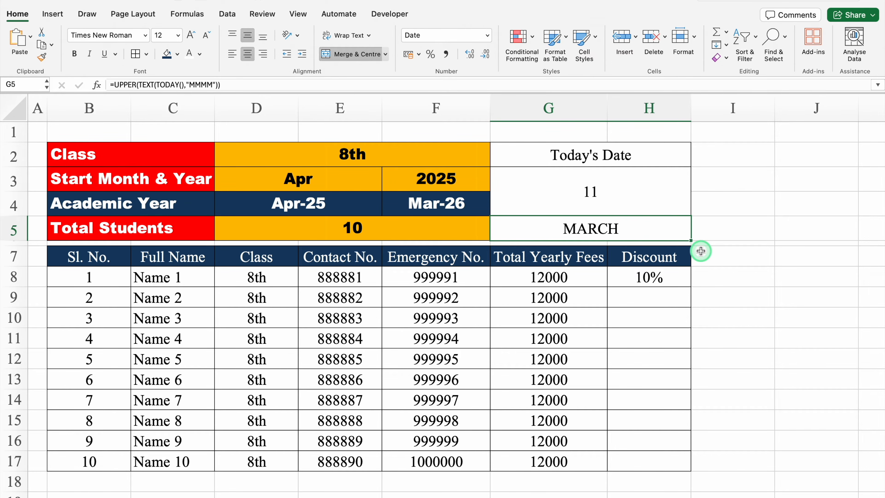
- Give the month cell G5 and the Today's Date label in G2 a dark blue fill with white text
left_click(167, 55)
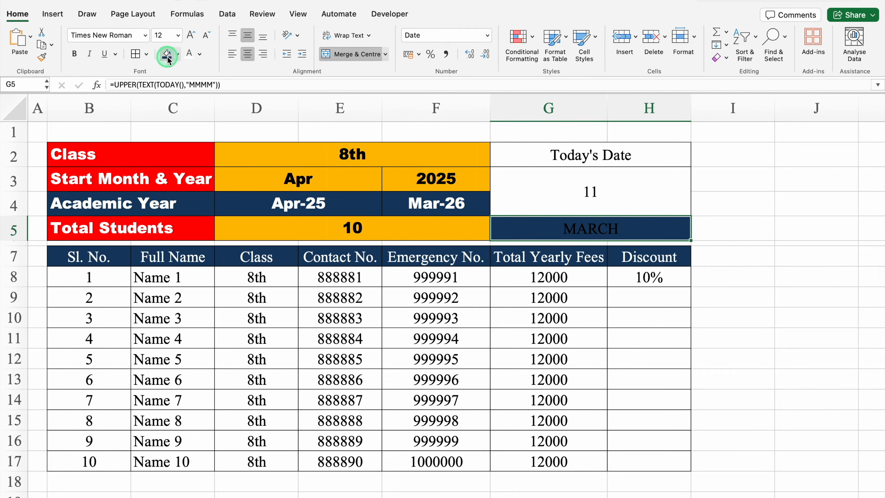
left_click(190, 54)
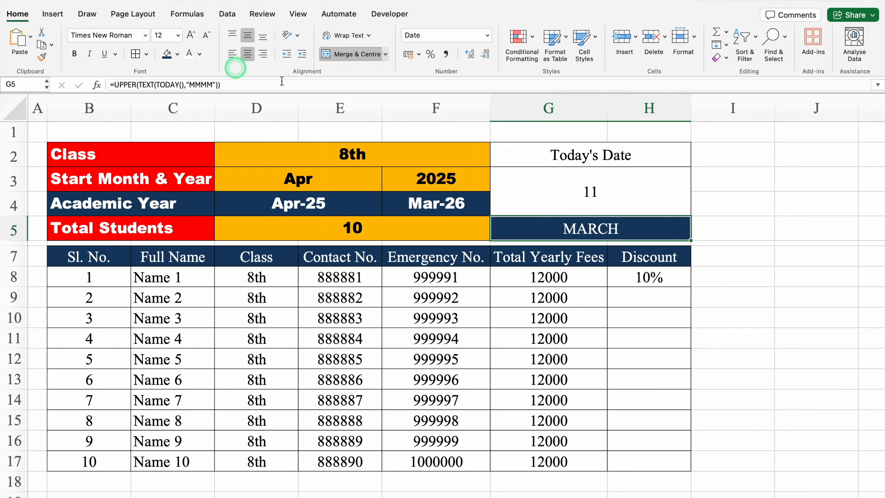
left_click(553, 162)
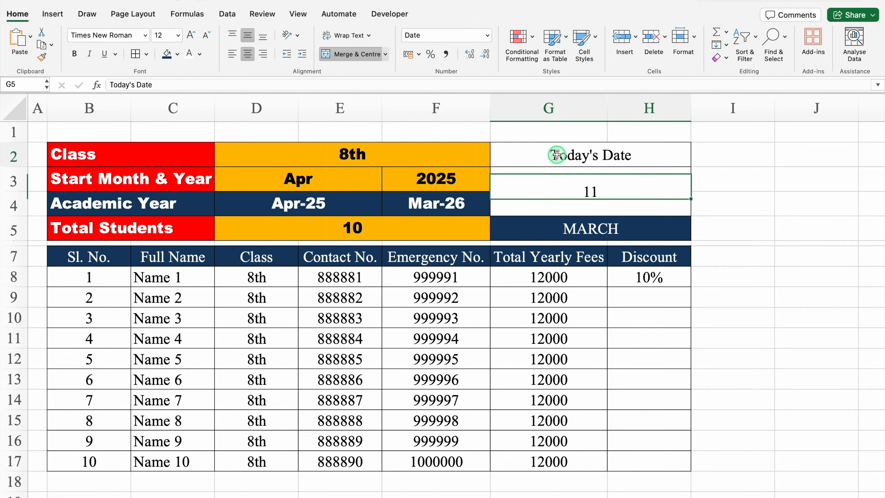
left_click(167, 60)
left_click(190, 58)
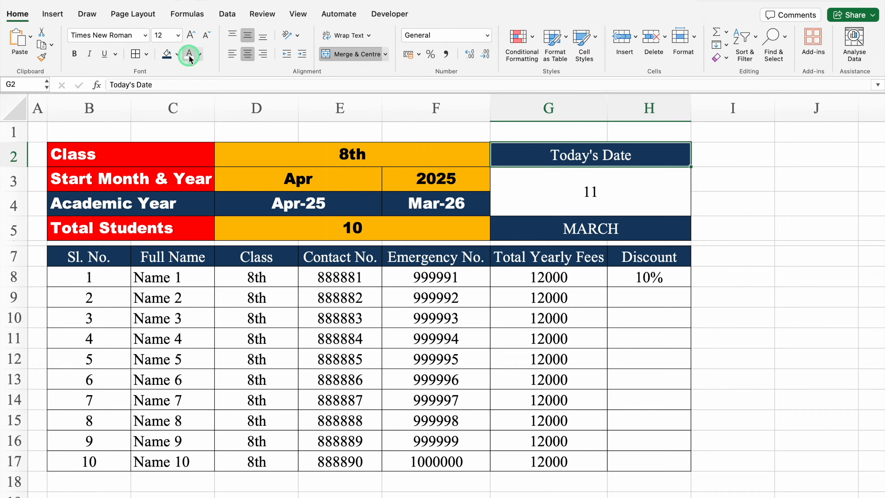
- Give the day number cell G3 a red fill with white text
left_click(612, 190)
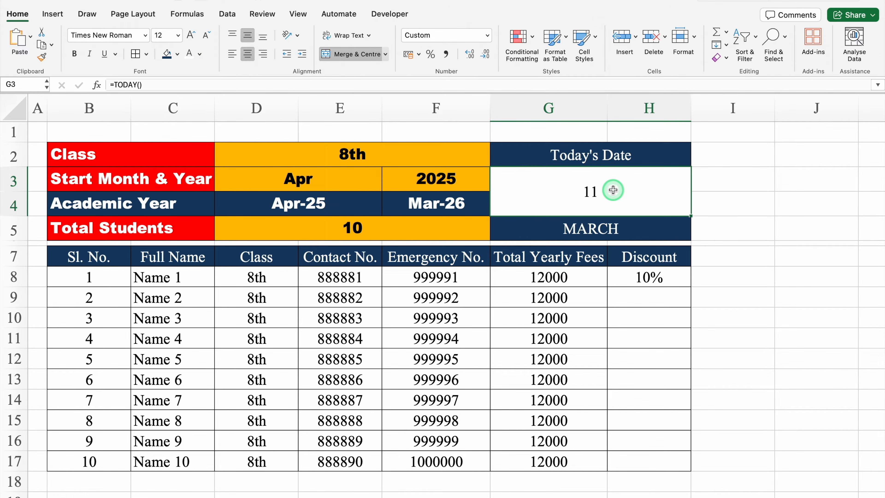
left_click(177, 53)
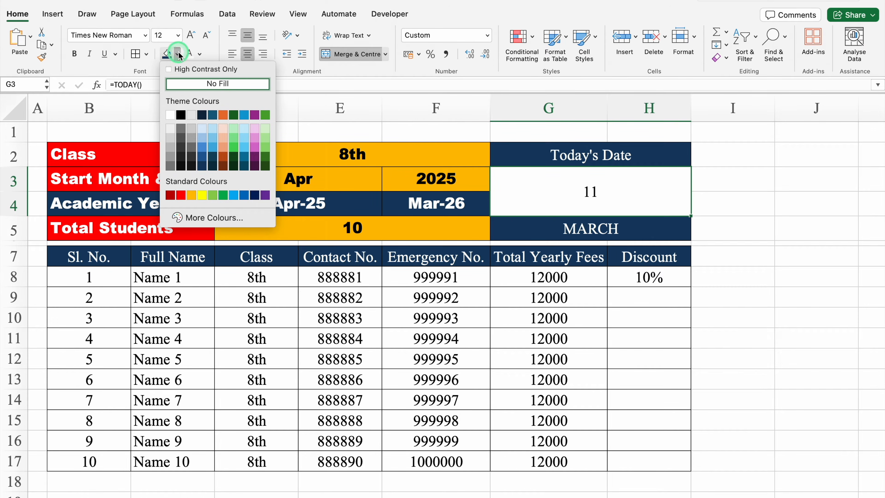
left_click(180, 191)
left_click(190, 54)
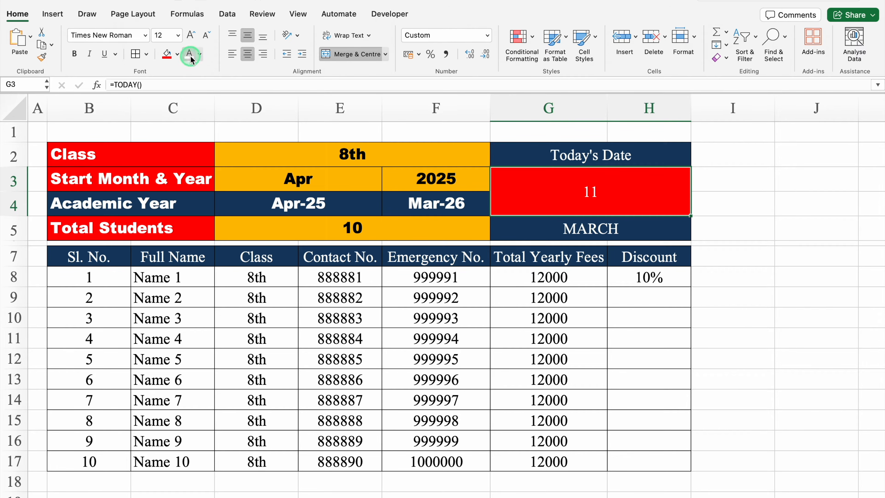
- Set the font of the Today's Date block G2:H5 to Arial Black at size 14
left_click_drag(584, 165, 591, 223)
left_click(145, 35)
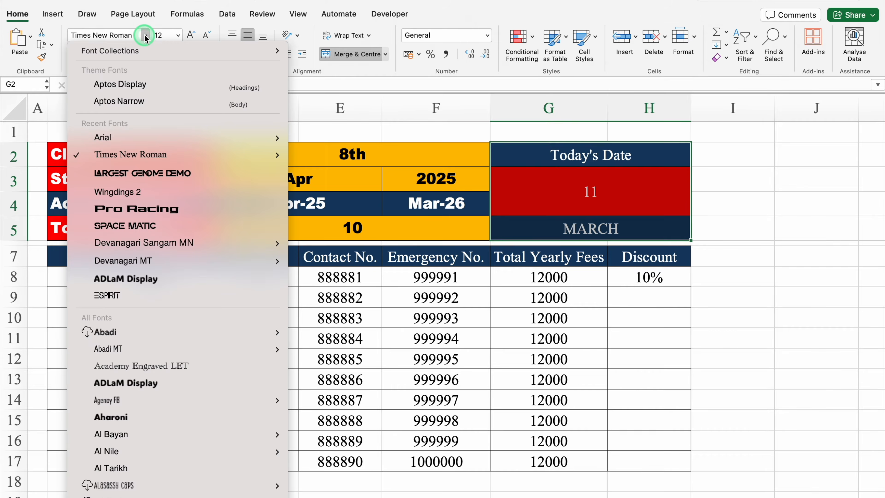
mouse_move(155, 143)
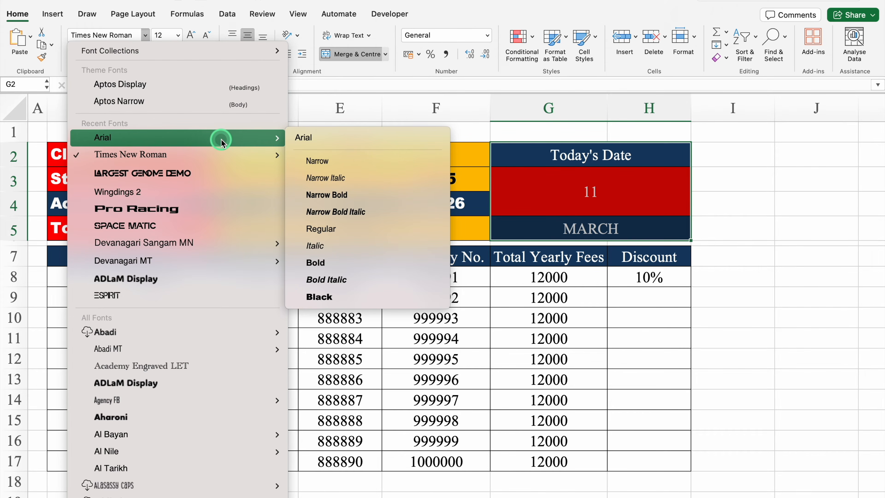
left_click(363, 296)
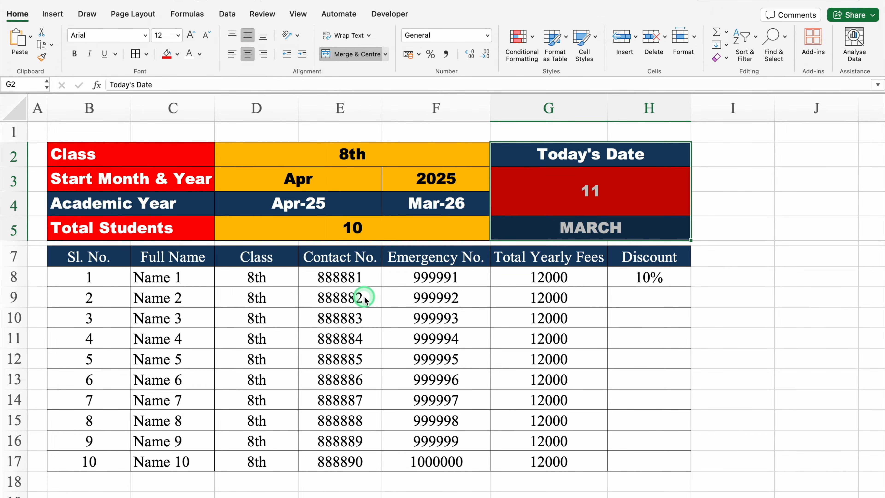
left_click(190, 35)
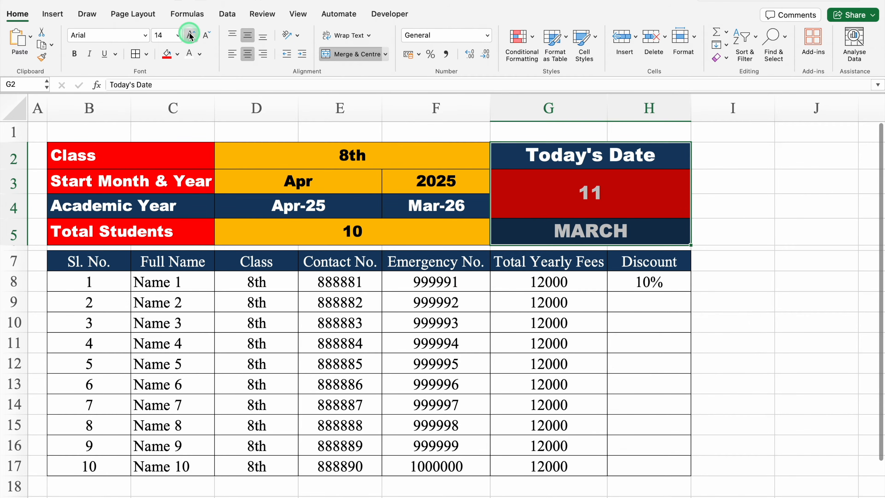
- Enlarge the day number in G3 to font size 36
left_click(544, 188)
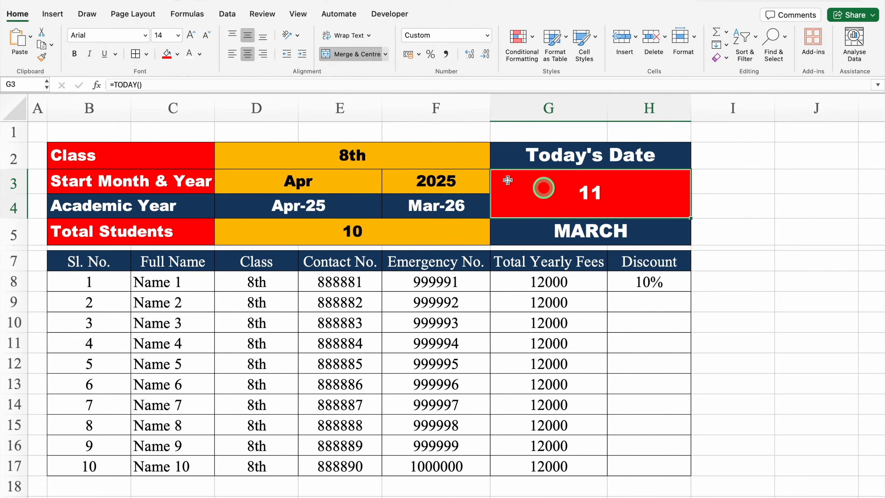
left_click(190, 35)
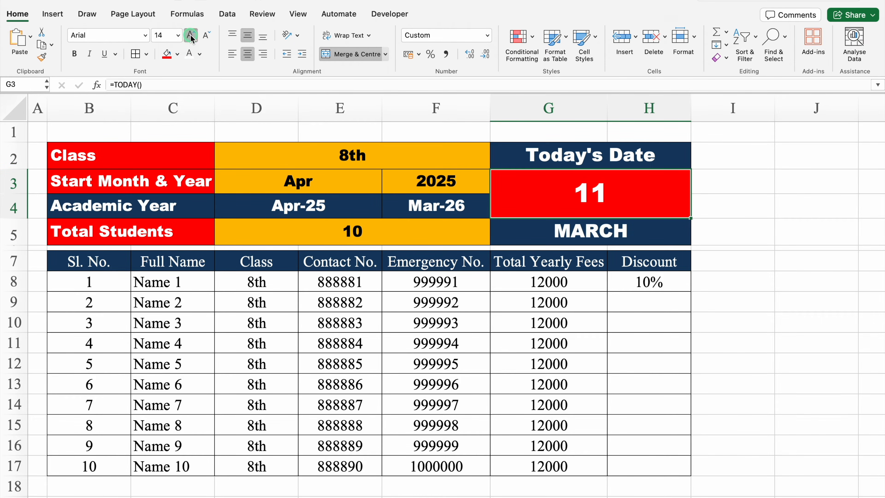
left_click(190, 35)
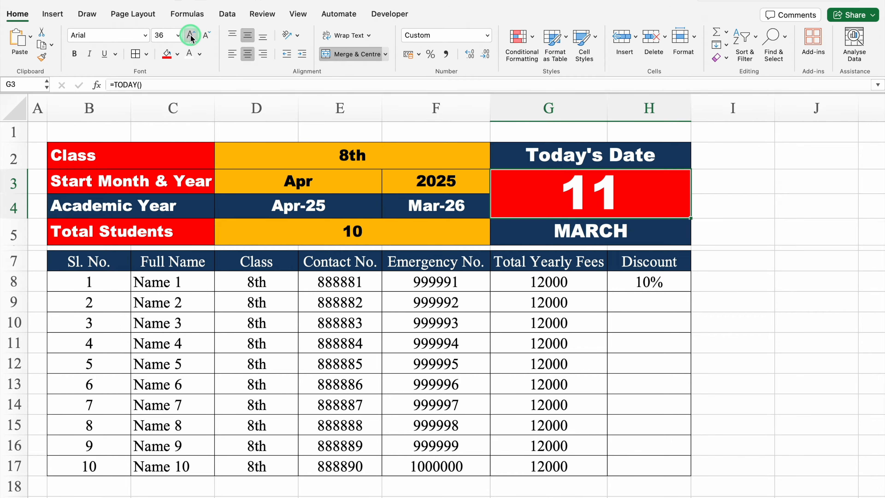
- Enlarge the month name in G5 to font size 16
left_click(552, 224)
left_click(252, 61)
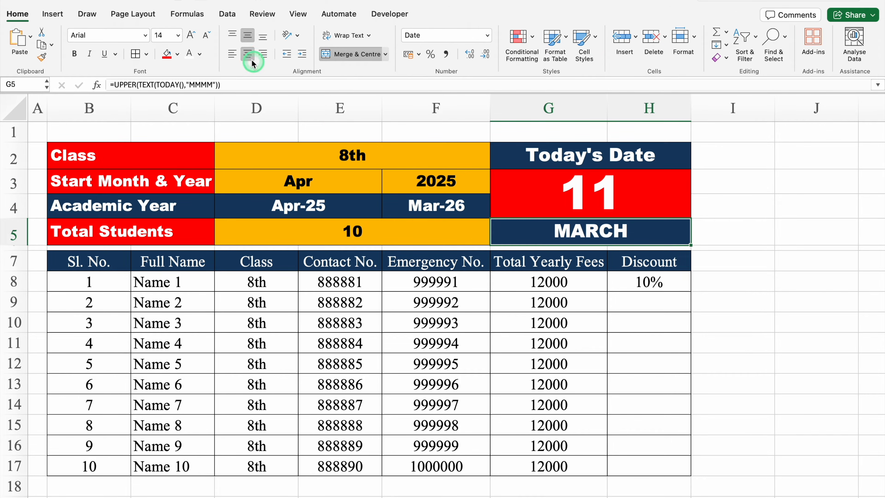
left_click(190, 34)
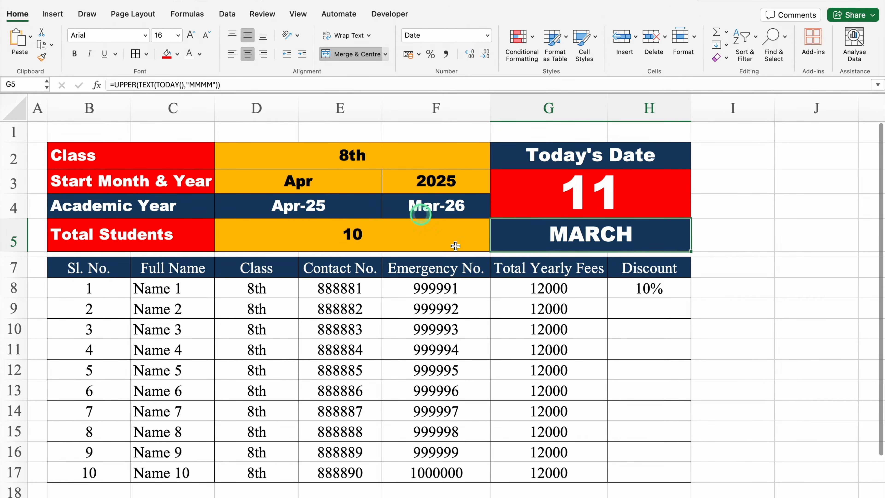
left_click(795, 292)
- Merge and centre I2:K2 with borders, and fill that formatting down to row 3
left_click(713, 159)
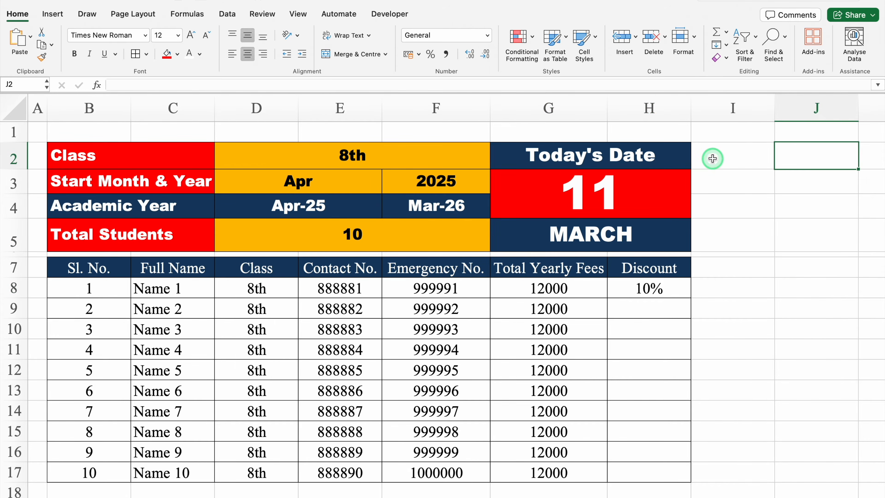
key("Right")
key("Right")
key("Right")
key("Right")
key("Right")
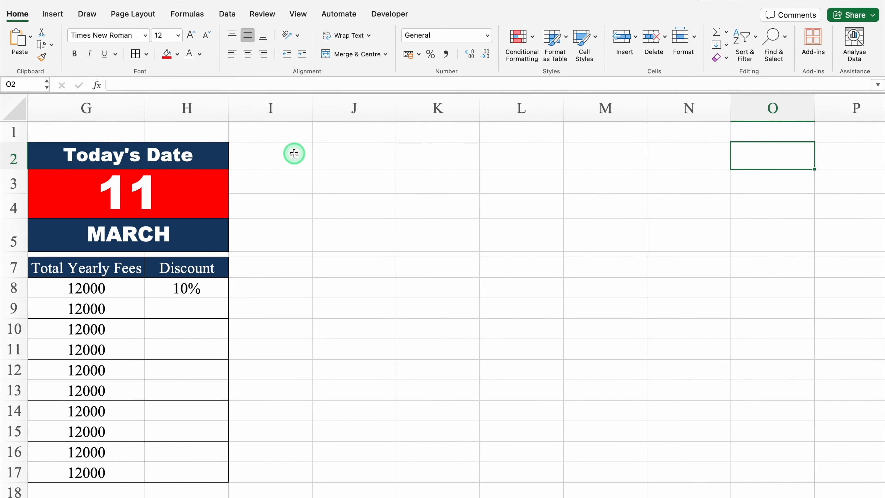
left_click(293, 153)
left_click_drag(294, 153, 437, 152)
left_click(345, 54)
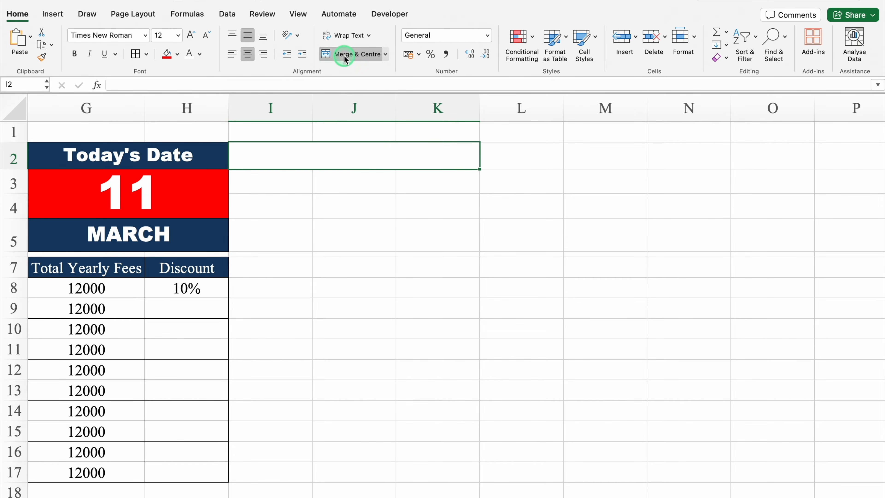
left_click(137, 55)
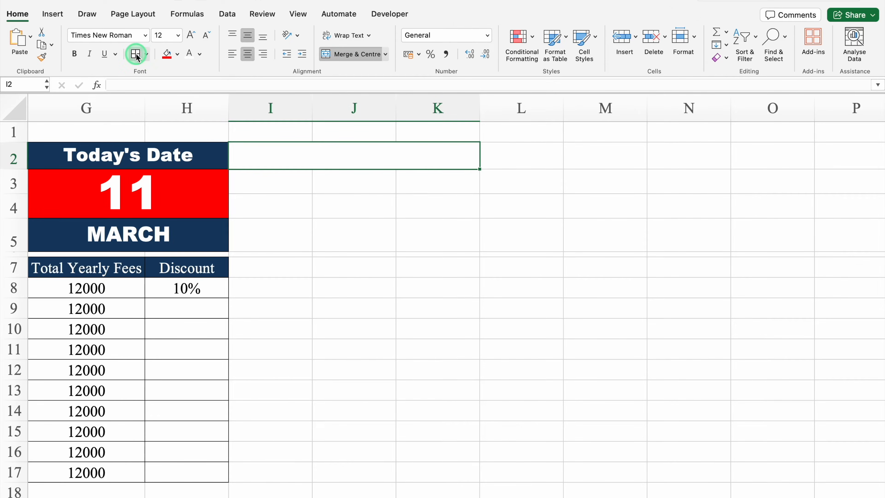
left_click_drag(479, 169, 457, 186)
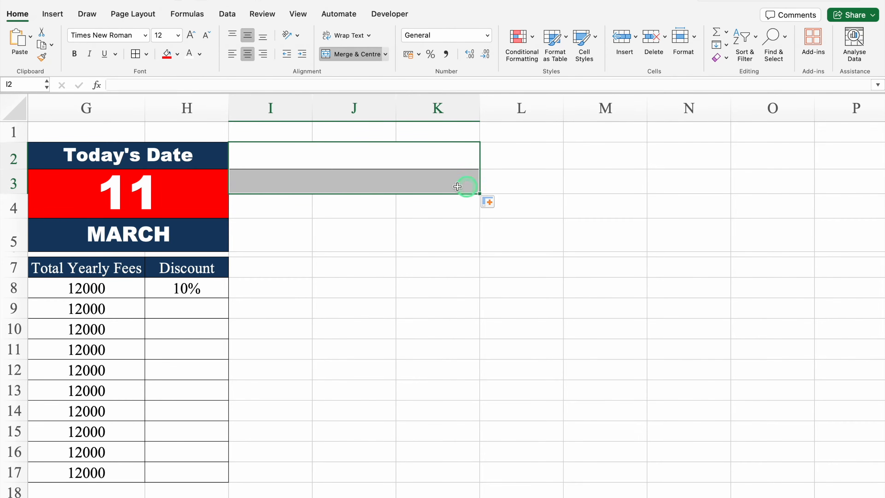
- Merge and centre I4:J4 and fill the merged formatting down to row 5
left_click(283, 208)
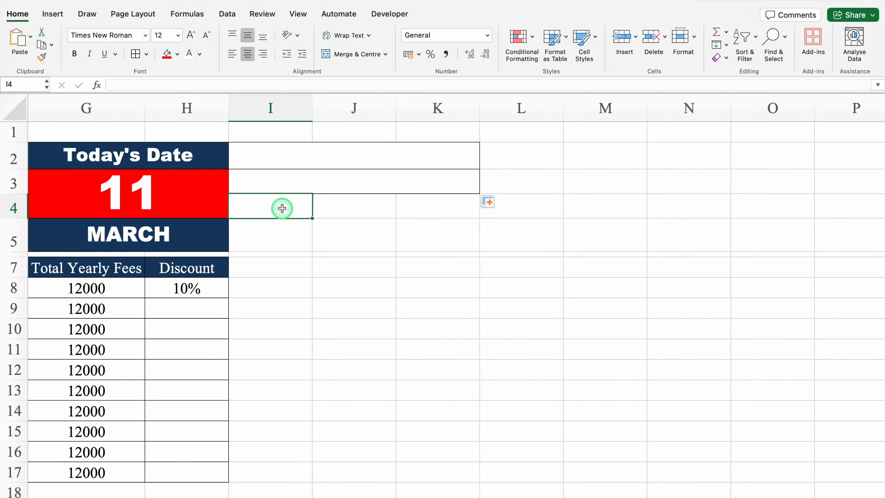
left_click_drag(282, 208, 344, 209)
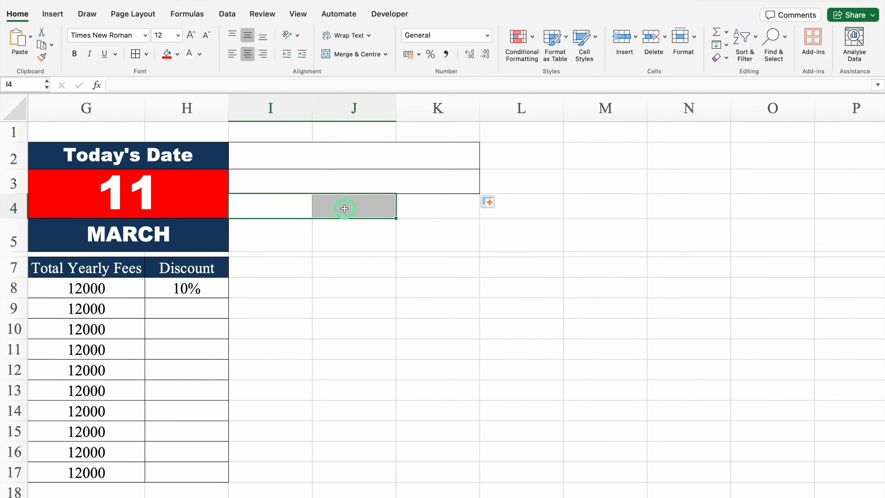
left_click(345, 54)
left_click_drag(395, 220, 399, 237)
- Enter the labels "Total Paid" in I4 and "Total Due" in I5
left_click(373, 213)
type("To")
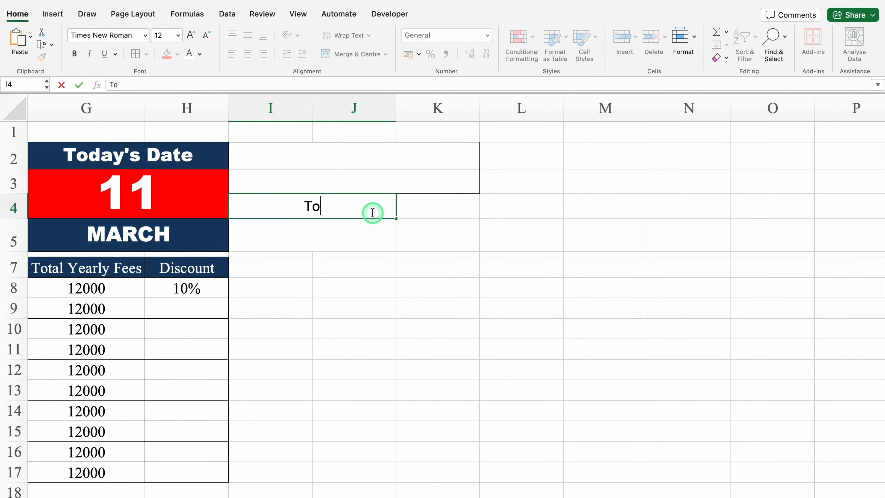
type("tal Paid")
key("Return")
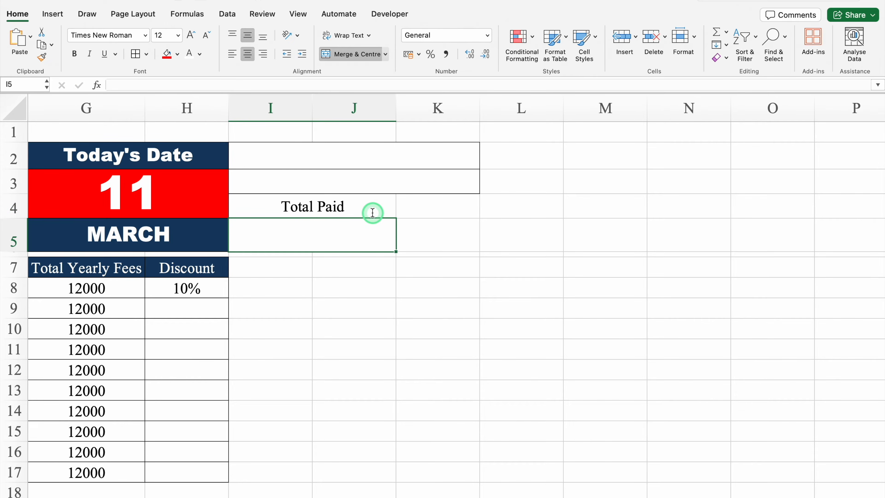
type("Total Due")
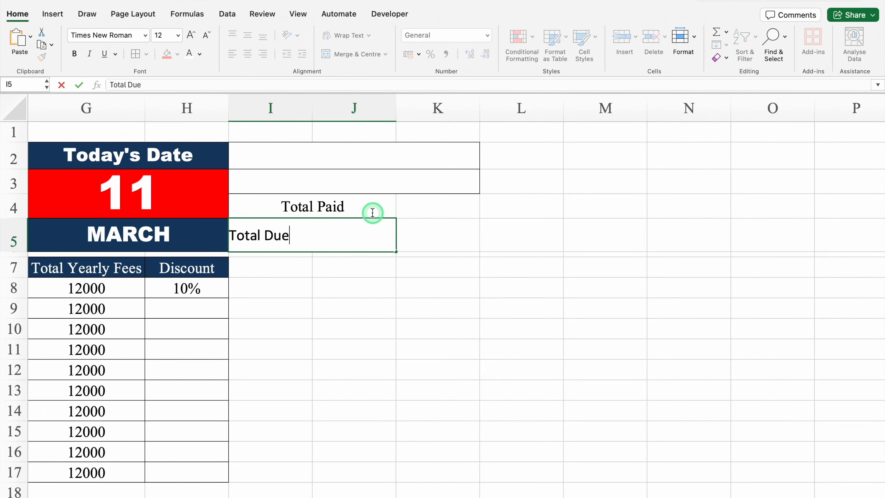
- Give the Total Paid cell I4 a green fill with white text
left_click(387, 206)
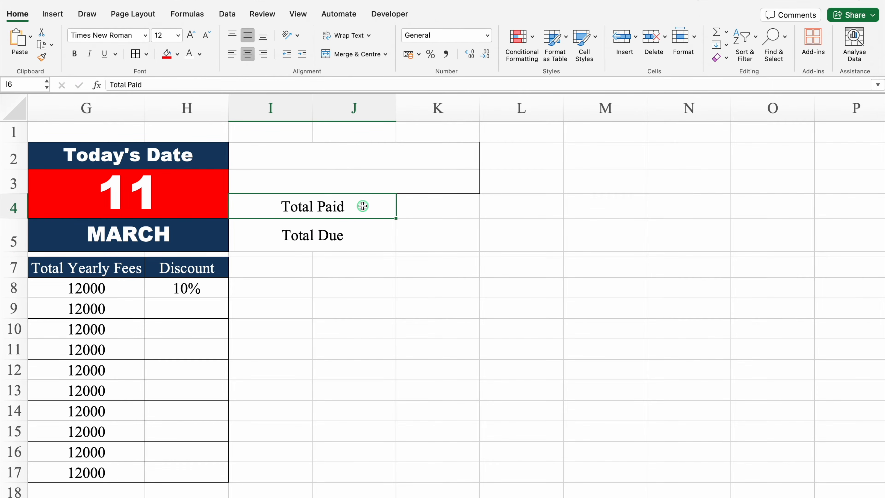
left_click(177, 53)
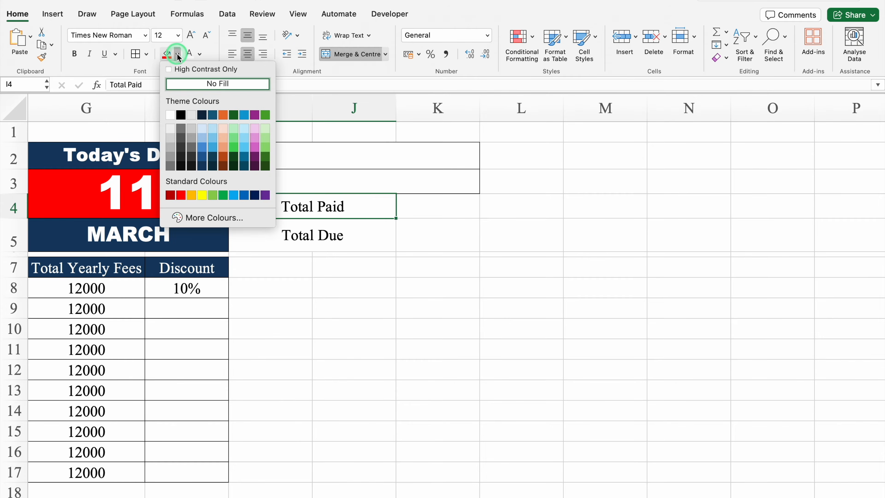
left_click(223, 195)
left_click(190, 57)
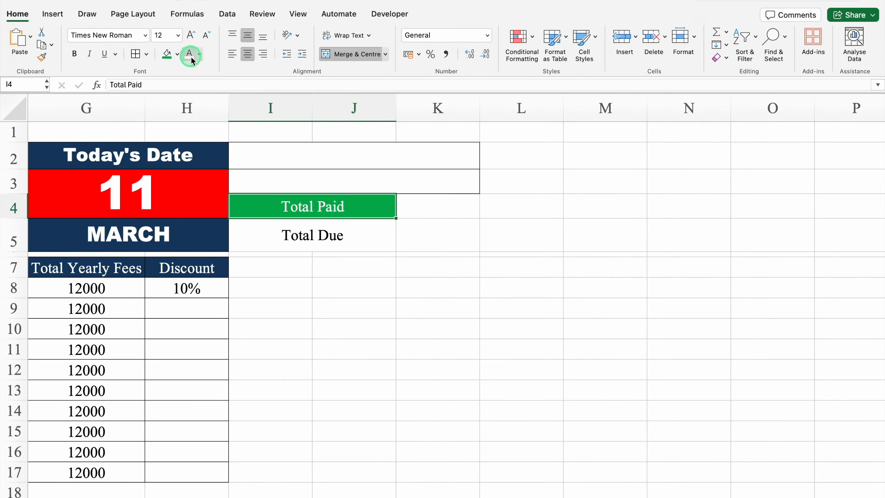
- Give the Total Due cell I5 a red fill, white text and borders
left_click(313, 231)
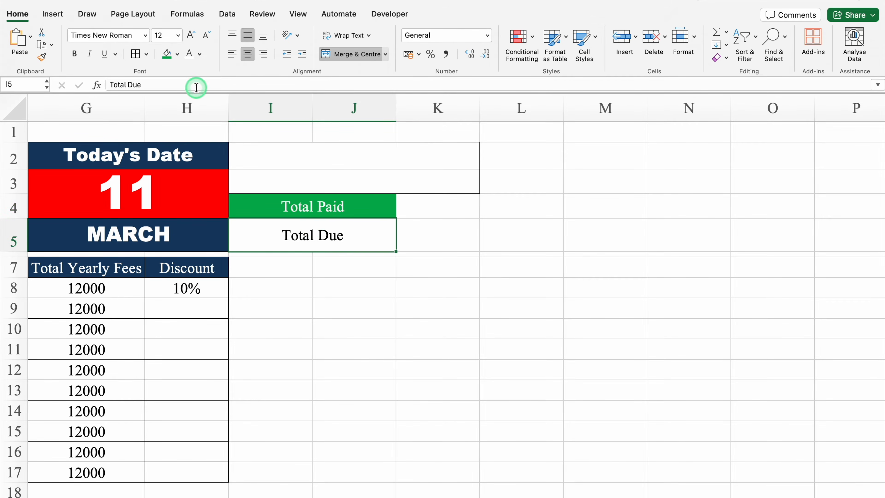
left_click(177, 53)
left_click(181, 196)
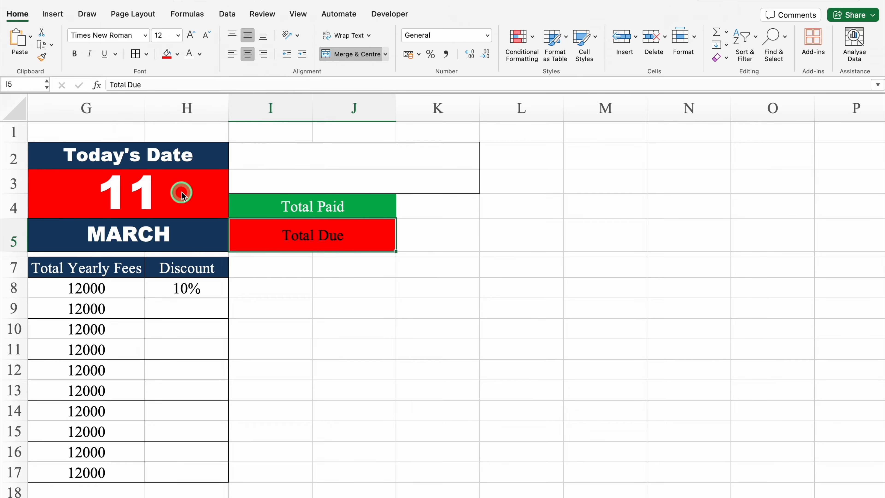
left_click(189, 55)
left_click(137, 54)
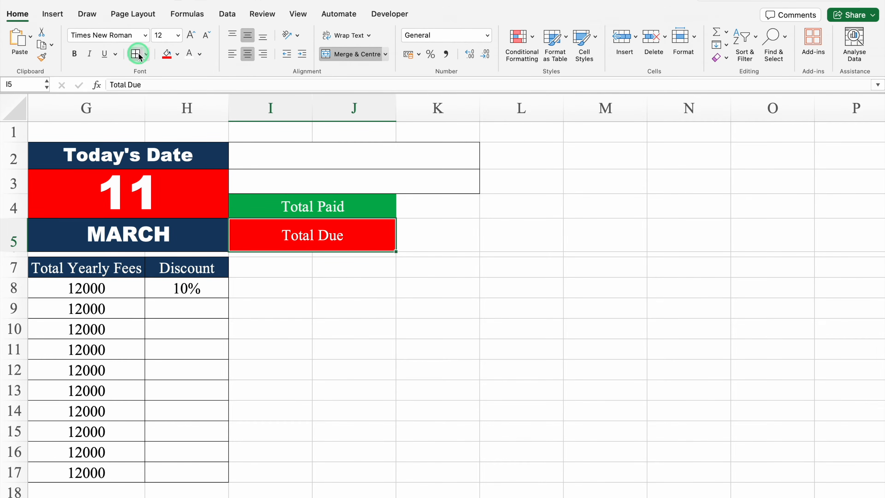
- Enter the label "Total Amount Received (Till Date)" in the merged cell I2
left_click(349, 158)
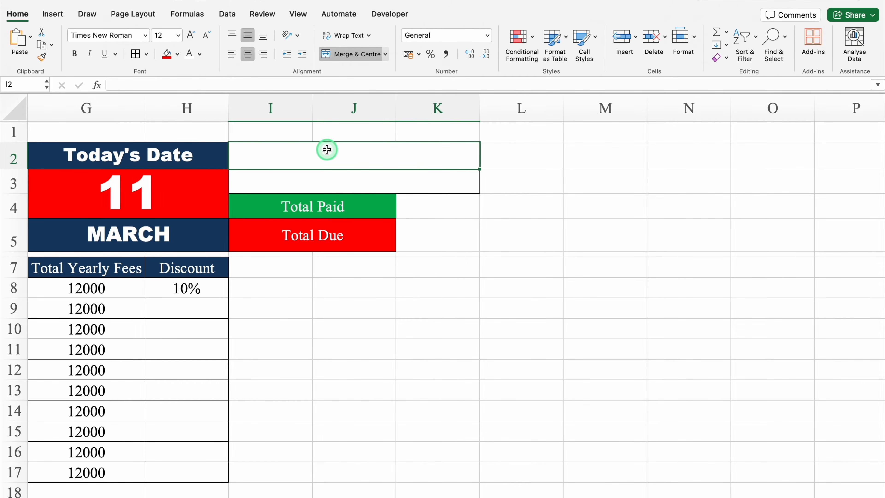
type("Tot")
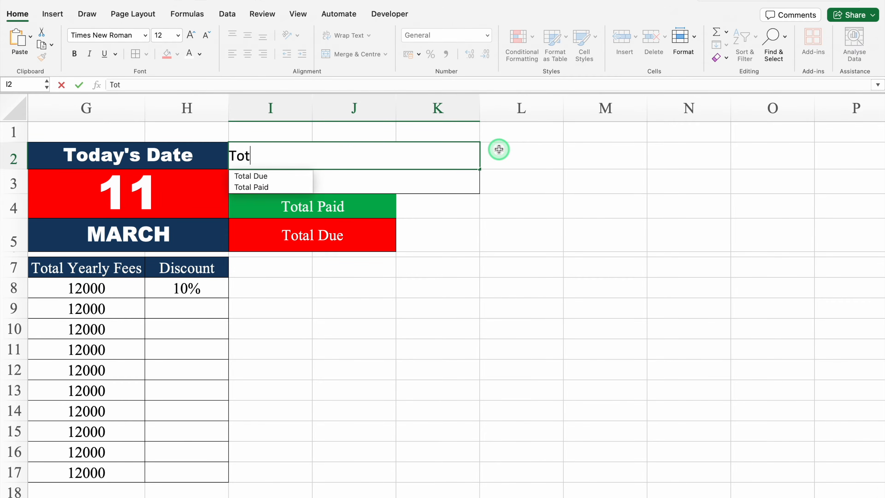
type("al Amount Received")
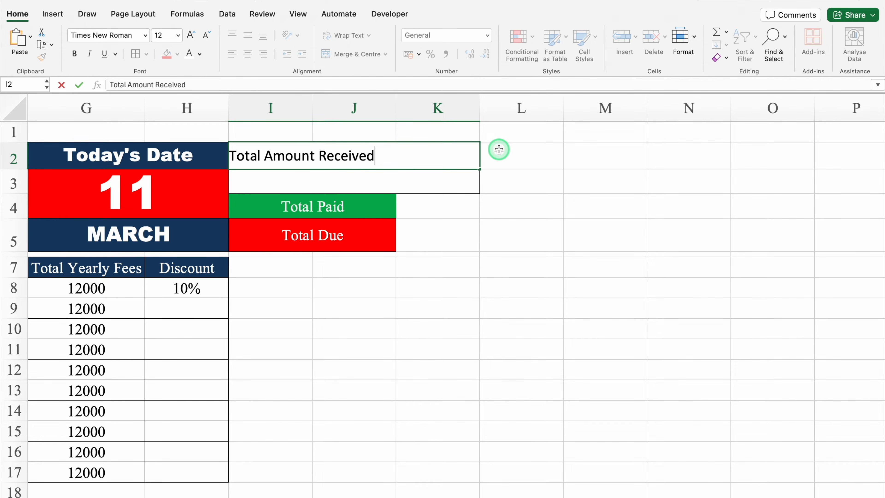
type(" (Till Date)")
- Copy the I2 label down to I3 and change it to "Total Amount Pending (Till Date)"
left_click_drag(479, 169, 480, 183)
left_click(414, 178)
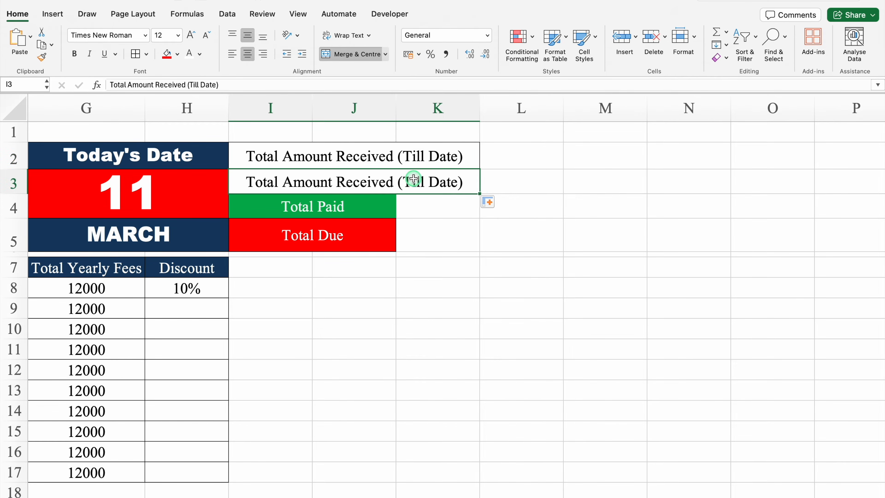
double_click(411, 179)
left_click(373, 181)
key("BackSpace")
key("BackSpace")
key("BackSpace")
key("BackSpace")
key("BackSpace")
key("BackSpace")
key("BackSpace")
key("BackSpace")
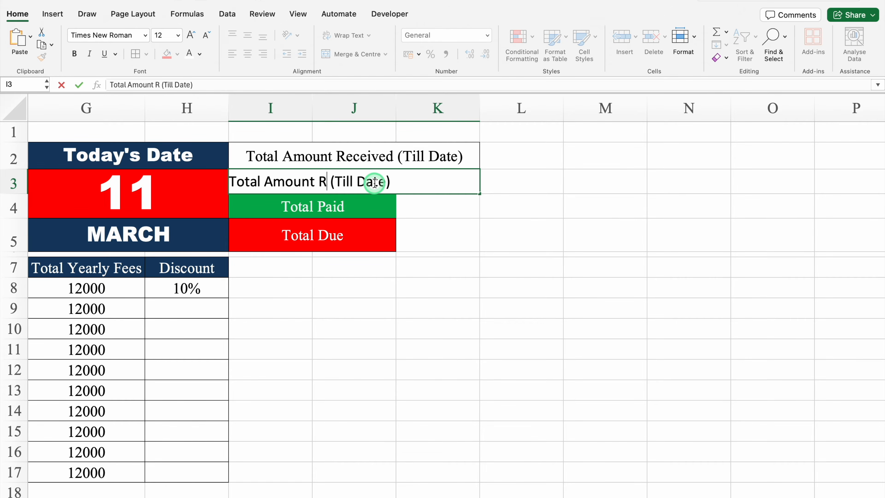
type("Pendin")
type("g")
key("Return")
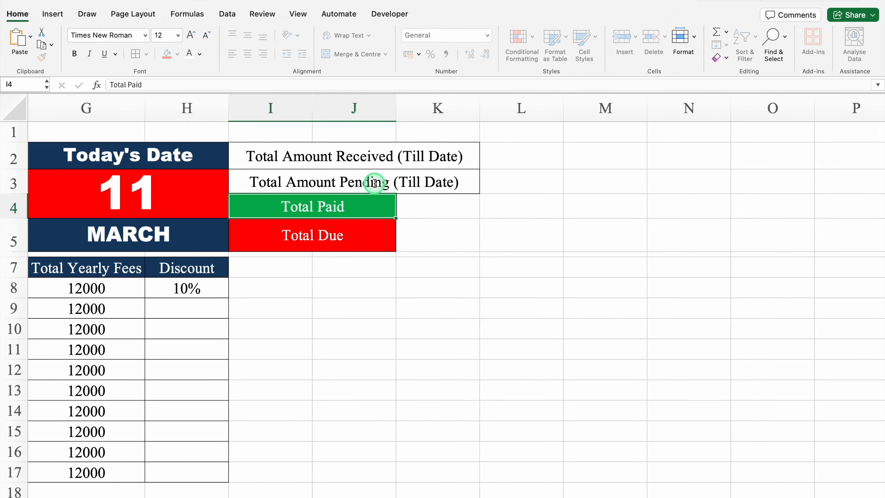
- Give the amount received and amount pending labels in I2:K3 a light grey fill
left_click_drag(420, 156, 429, 178)
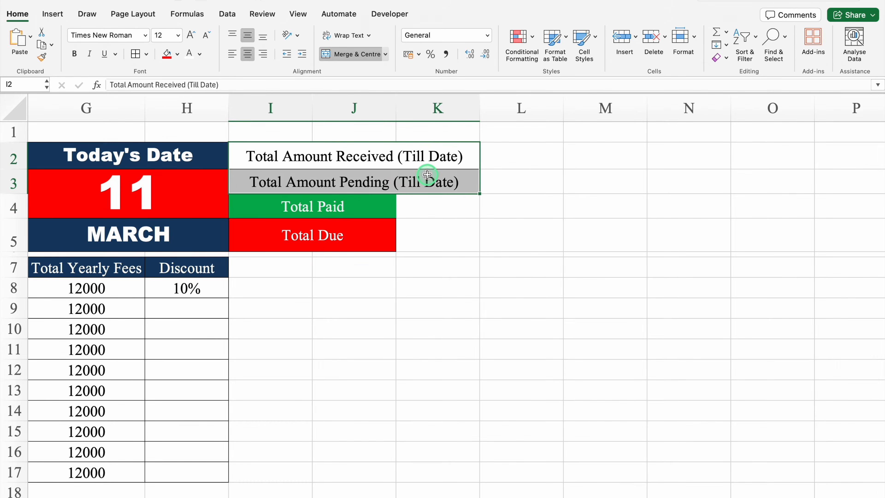
left_click(177, 54)
left_click(170, 139)
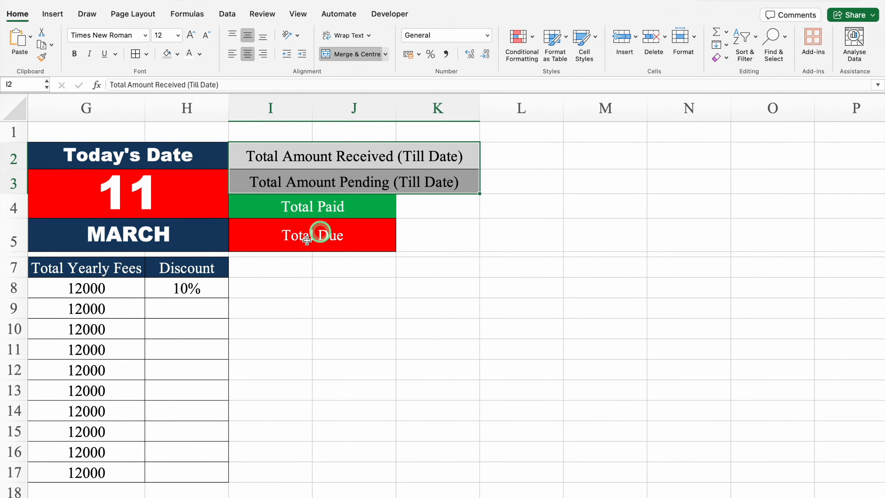
- Enter the column header "Total Fees With Discount" in cell I7
left_click(275, 267)
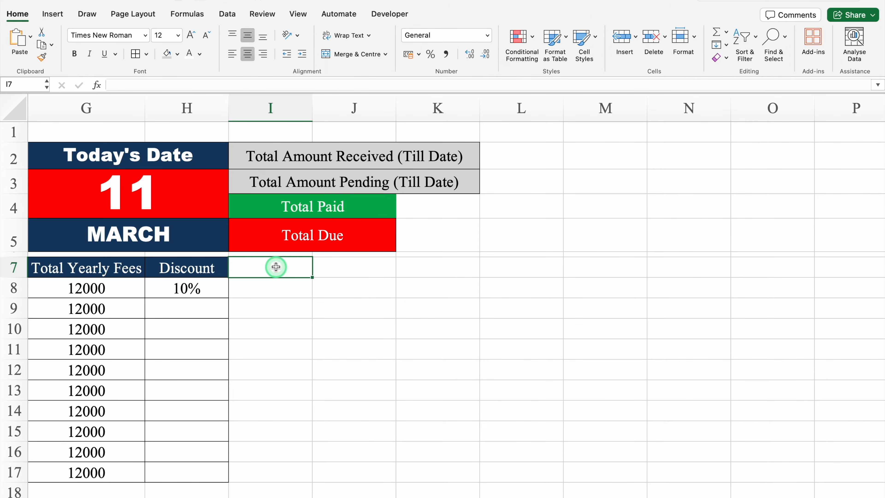
type("Total Fees ")
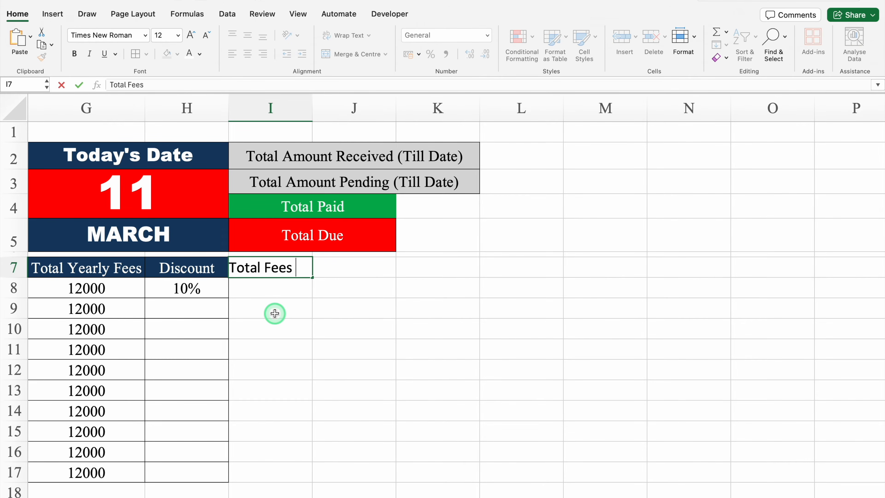
type("With Discount")
key("Return")
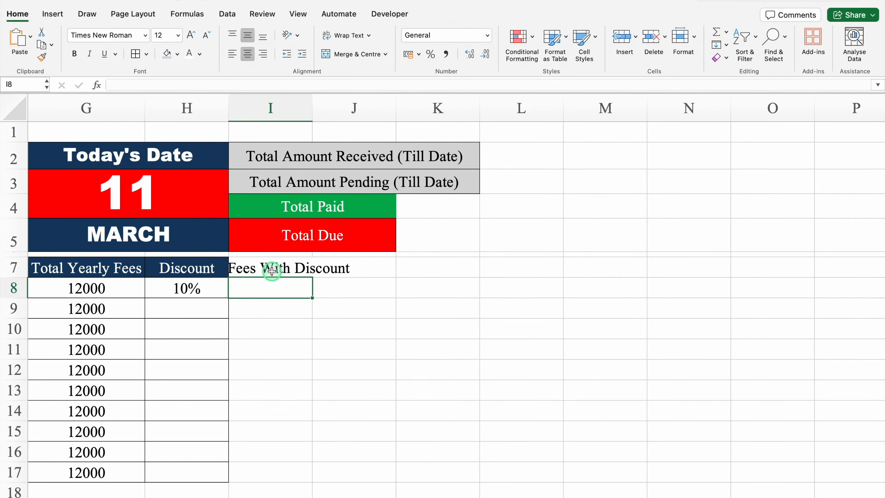
- Wrap the text in header cell I7, widen column I slightly and reduce the height of row 7 to 51
left_click(272, 270)
left_click(21, 16)
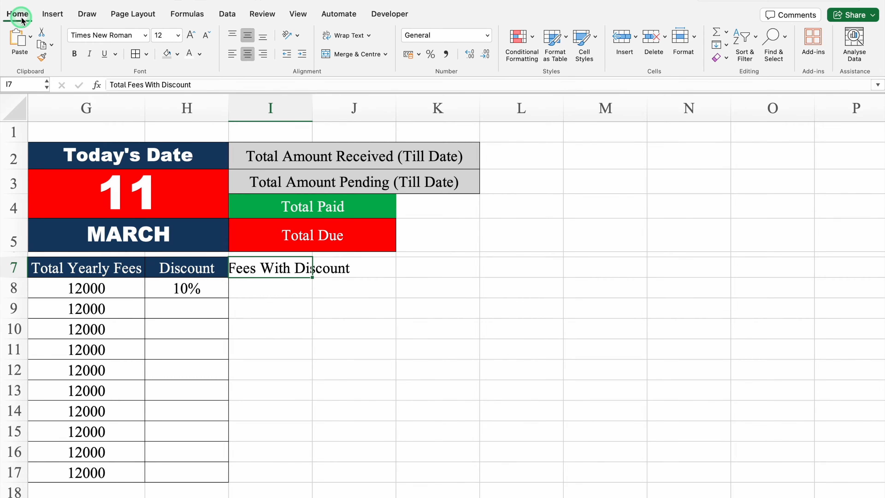
left_click(333, 41)
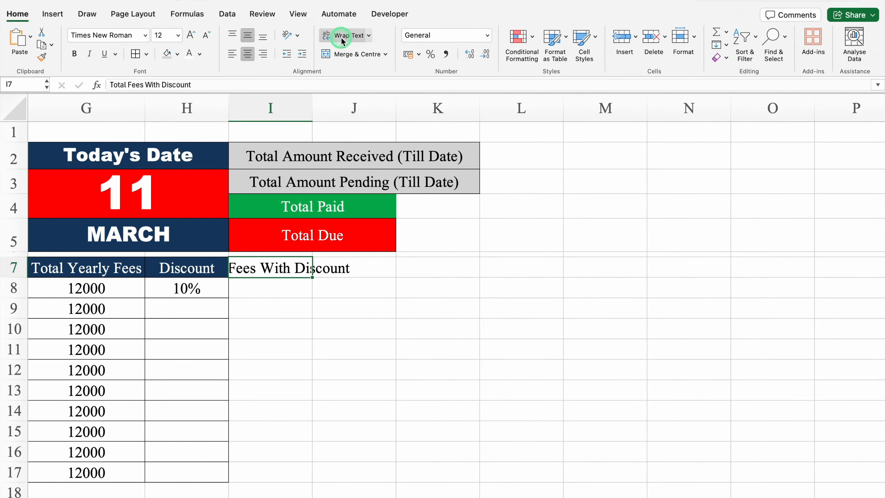
left_click(351, 39)
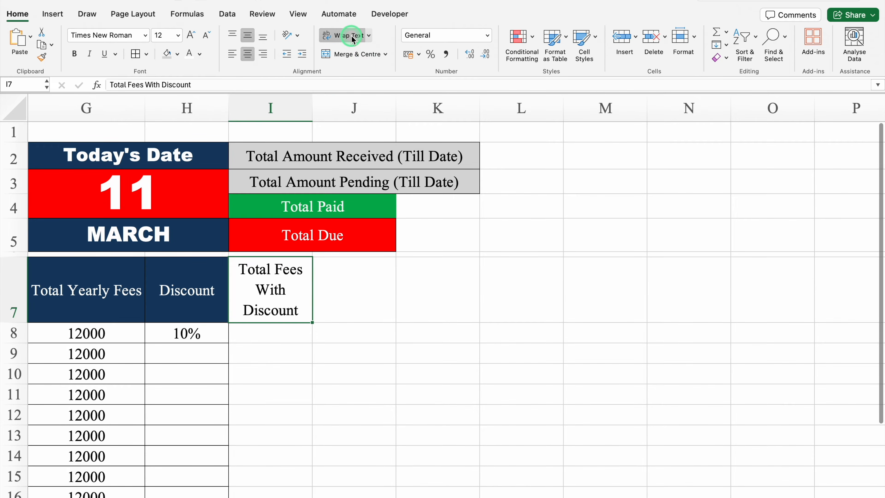
left_click_drag(313, 107, 338, 107)
left_click_drag(17, 321, 16, 301)
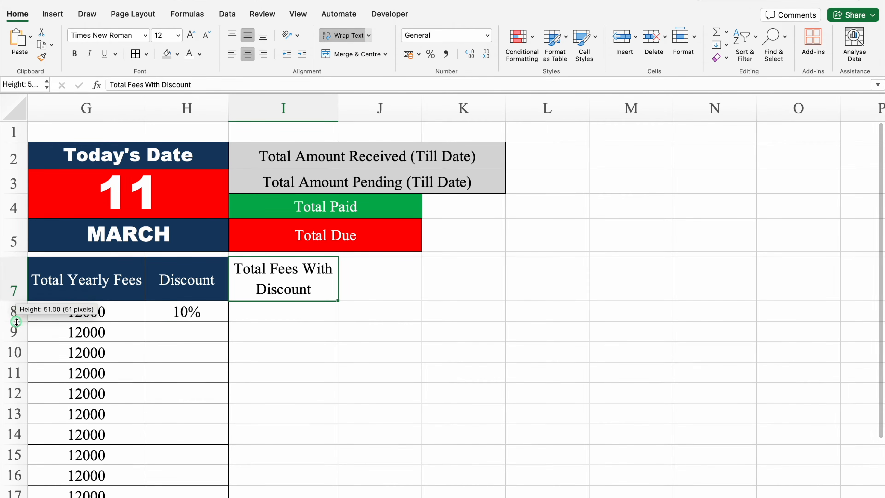
- Enter the column header "Monthly Fees" in J7 and autofit column J to it
key("Right")
type("Monthly ")
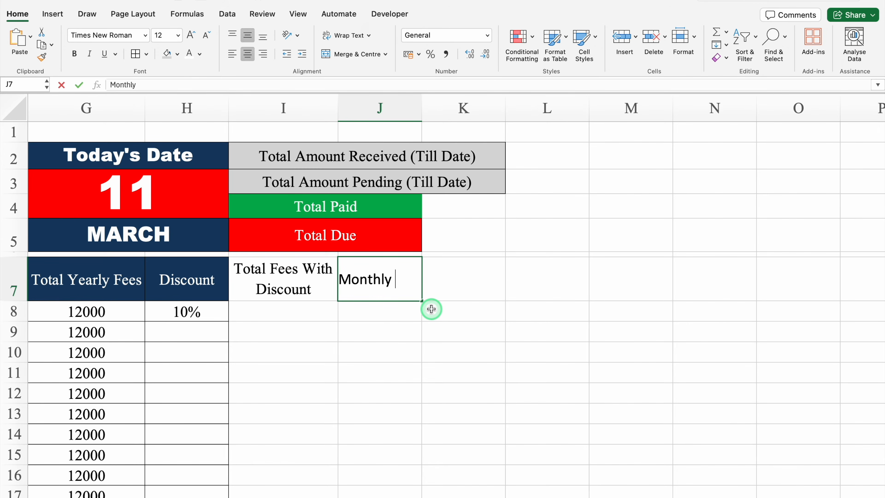
type("Fees")
left_click(463, 352)
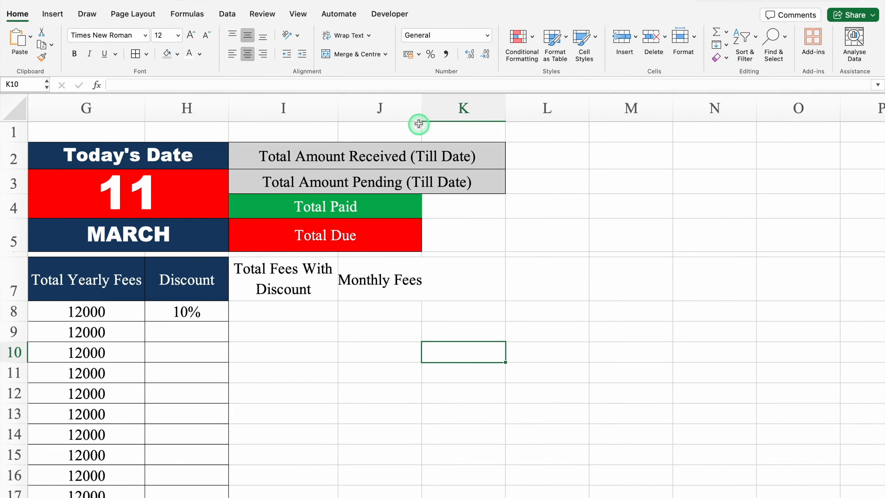
double_click(421, 113)
left_click(421, 112)
left_click(470, 282)
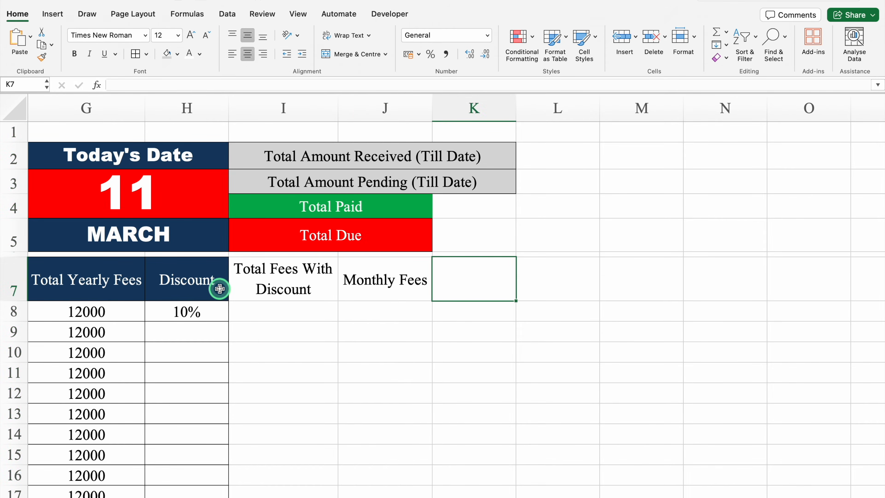
- Copy the formatting of the Discount header to the Total Fees With Discount and Monthly Fees headers in I7 and J7
left_click(219, 289)
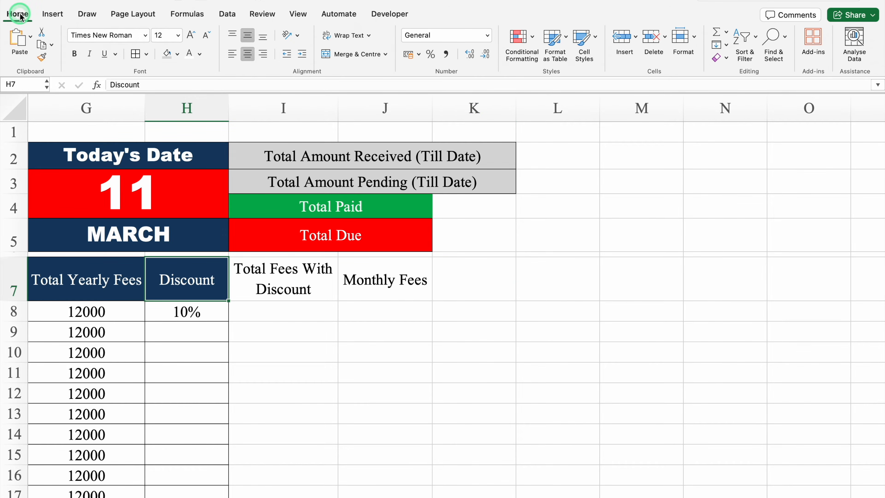
left_click(42, 58)
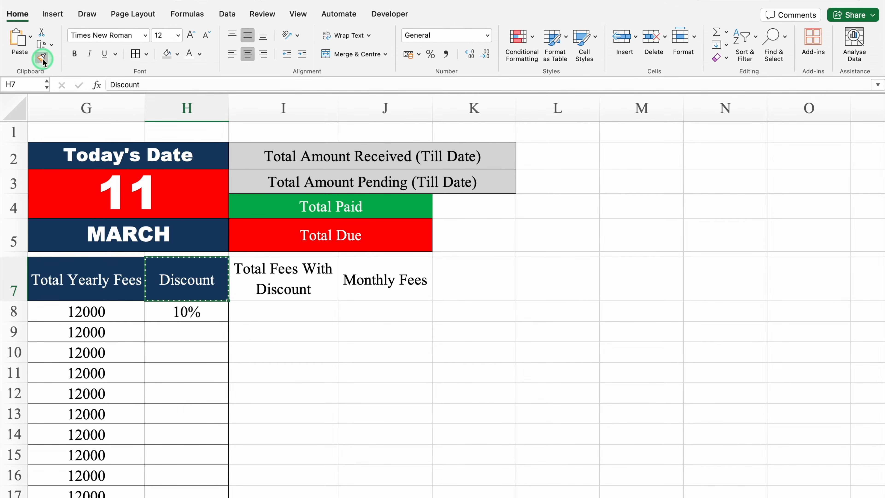
left_click(308, 288)
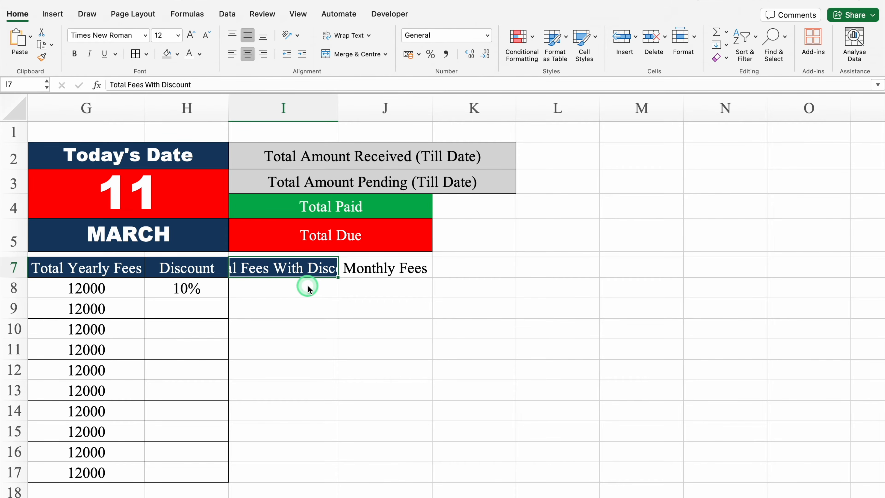
left_click(41, 59)
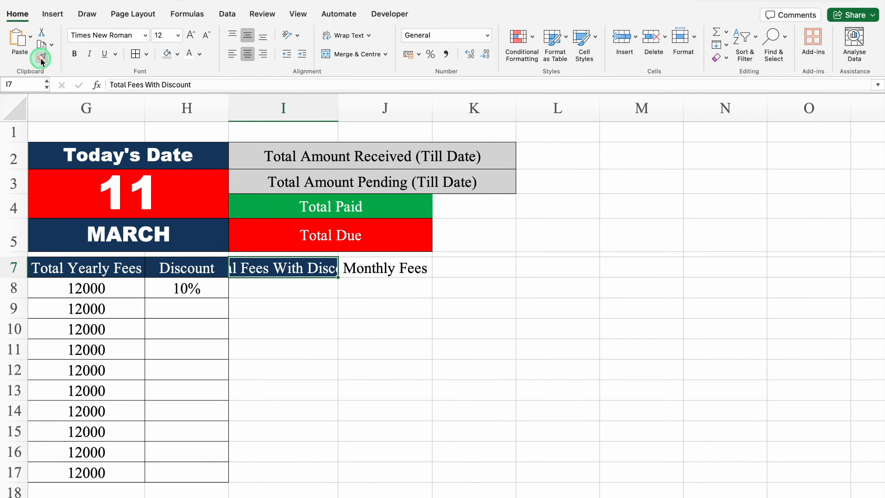
left_click(381, 274)
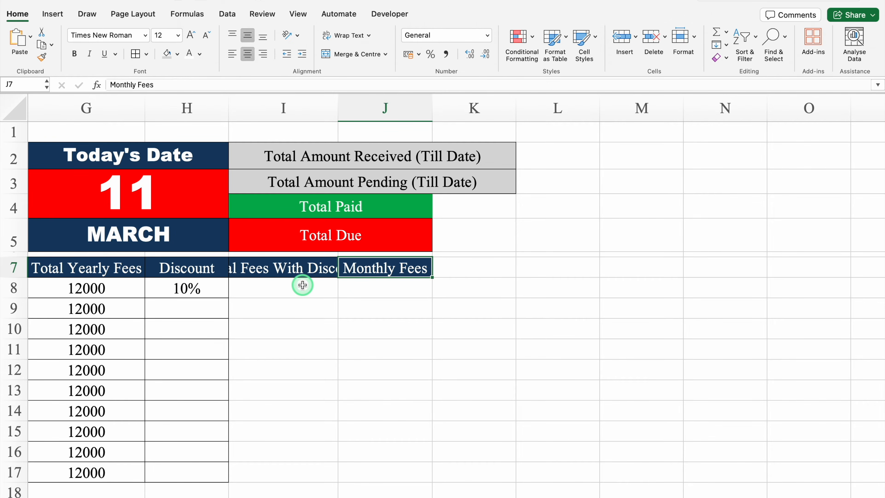
- Wrap the Total Fees With Discount header text again and apply borders to the range I7:J17
left_click(316, 274)
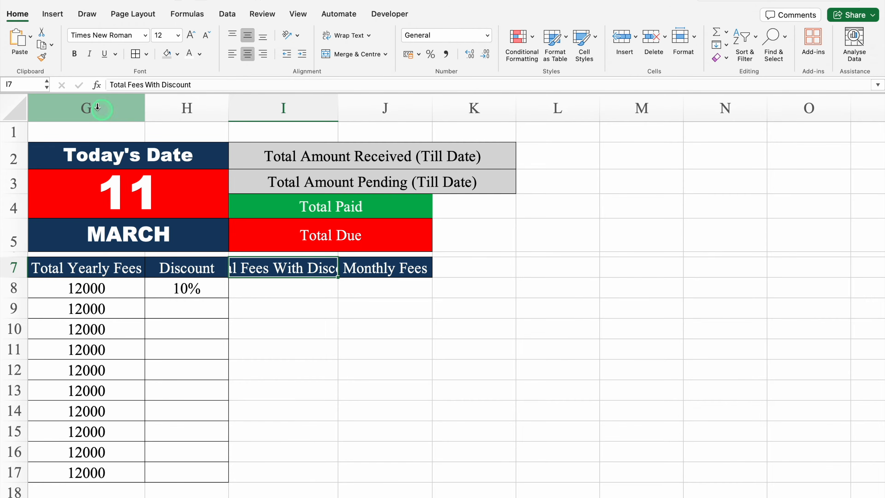
left_click(347, 34)
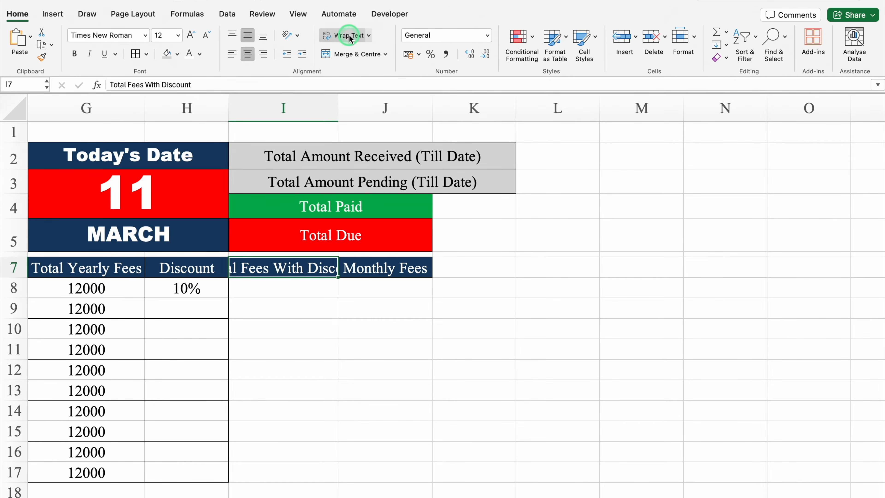
left_click(396, 282)
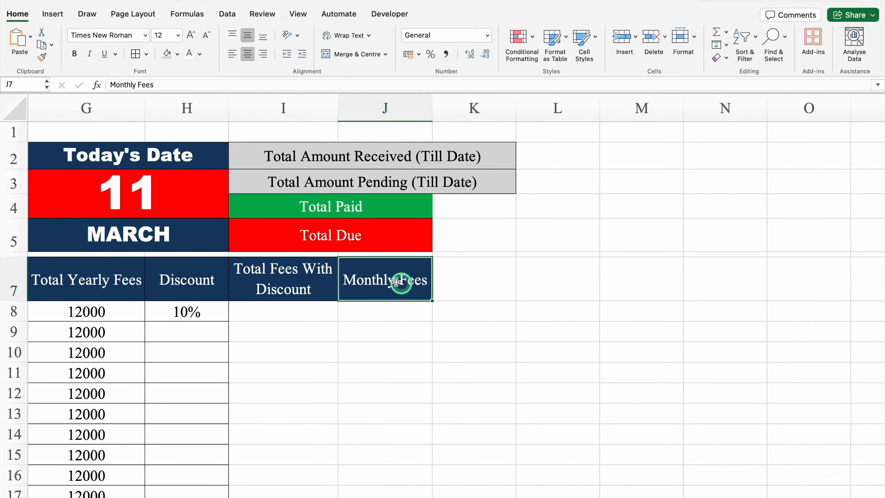
left_click_drag(296, 265, 395, 450)
left_click(135, 54)
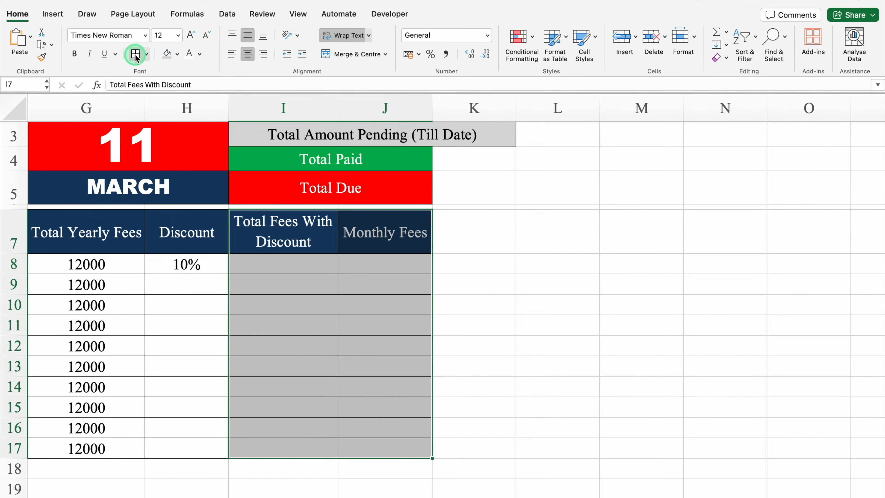
- Enter a 5% discount in H11 and a 15% discount in H15
scroll(304, 318, "left", 5)
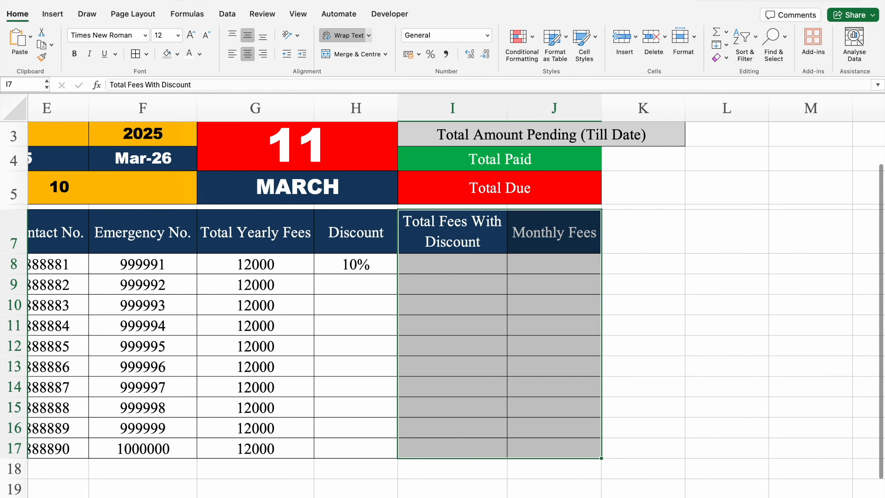
left_click(454, 265)
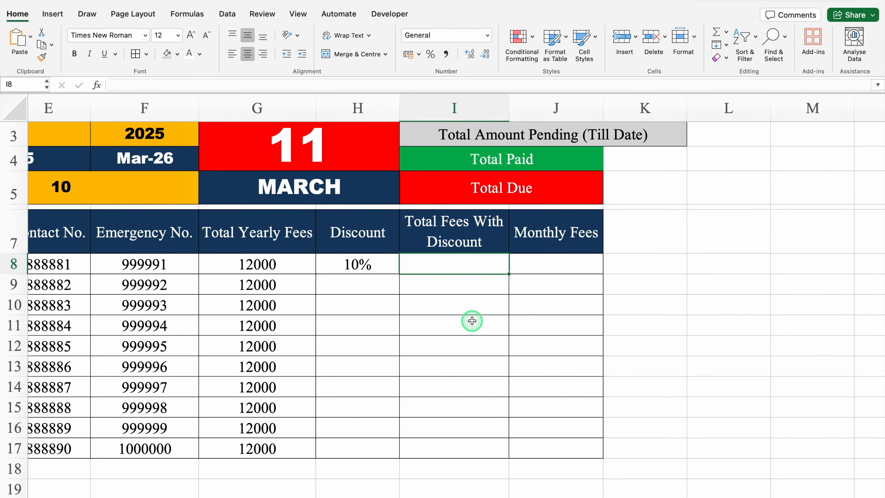
left_click(345, 326)
type("5")
key("Return")
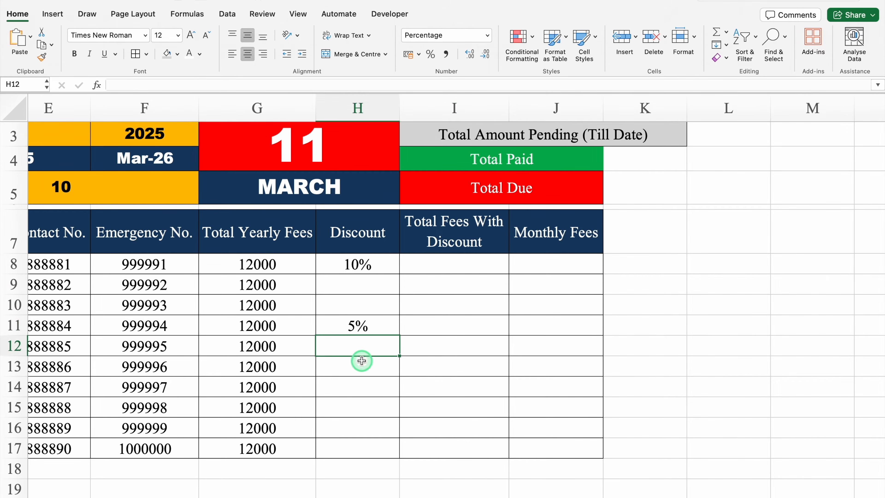
left_click(369, 400)
type("15")
key("Return")
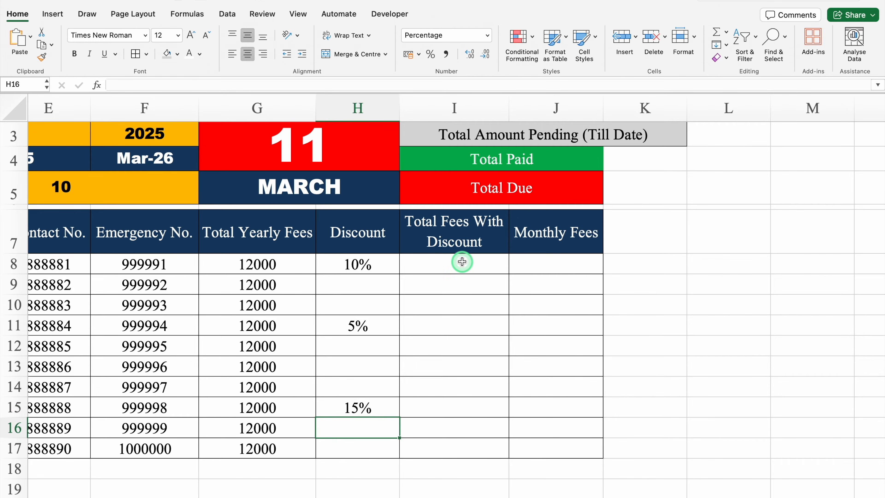
- Enter the formula =G8*H8 in I8 to multiply the yearly fees by the discount
left_click(462, 268)
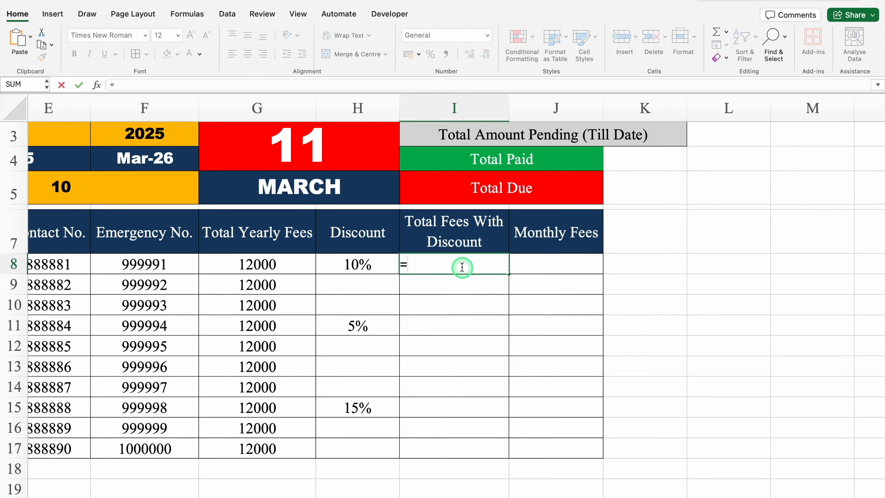
left_click(278, 262)
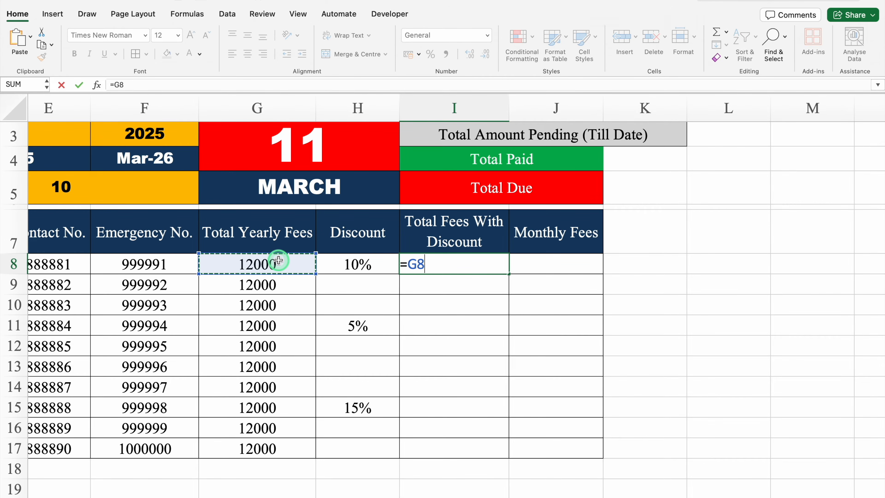
type("*")
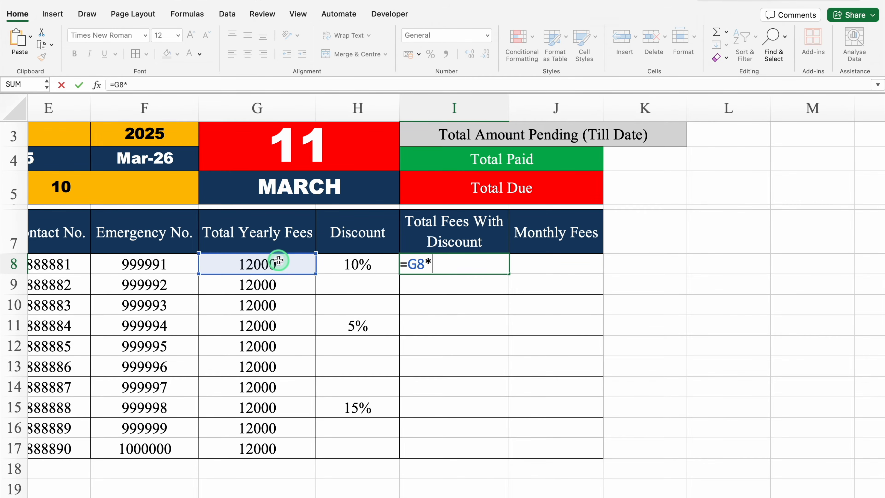
left_click(356, 263)
key("Return")
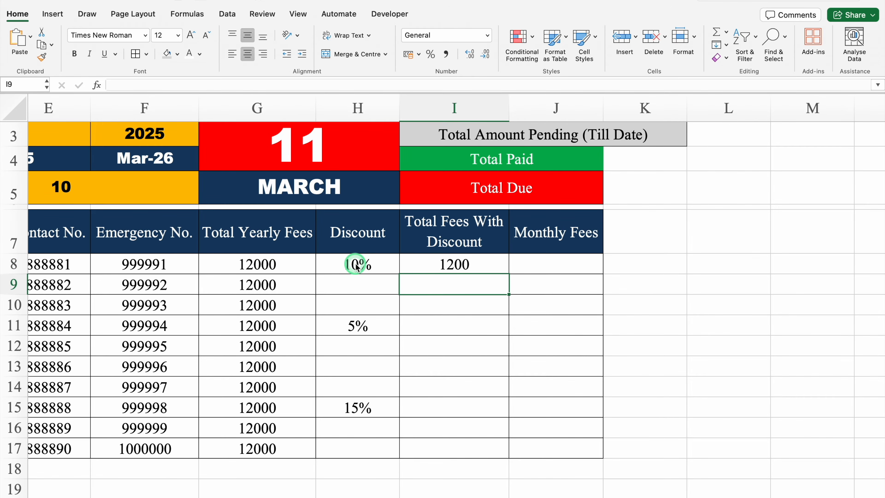
- Change the I8 formula to =G8-(G8*H8) so the discount is subtracted from the yearly fees
left_click(470, 268)
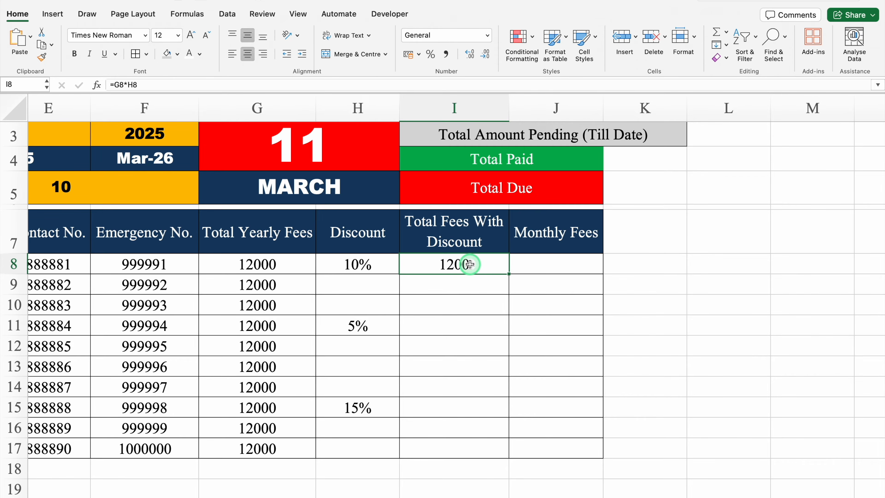
double_click(440, 264)
left_click(409, 265)
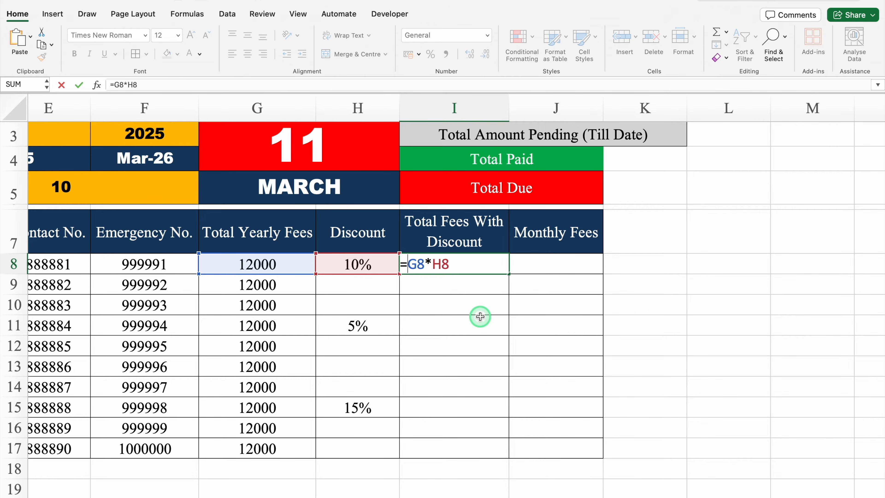
type("(")
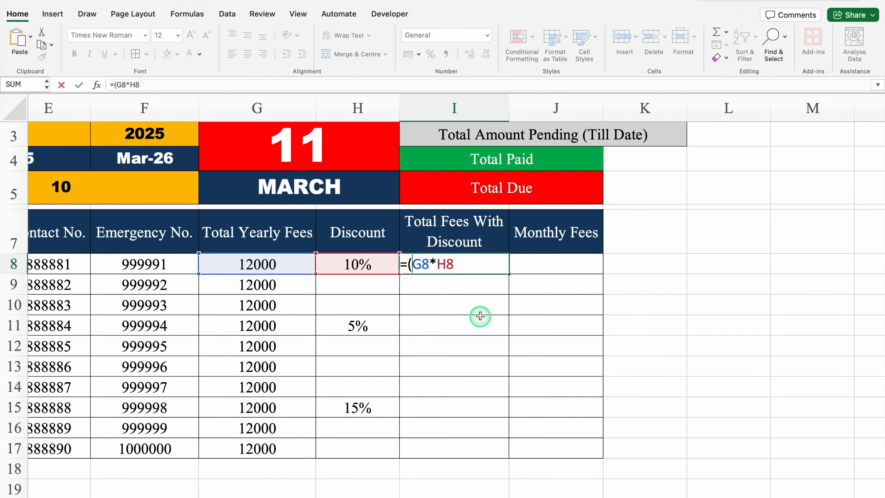
left_click(457, 264)
type(")")
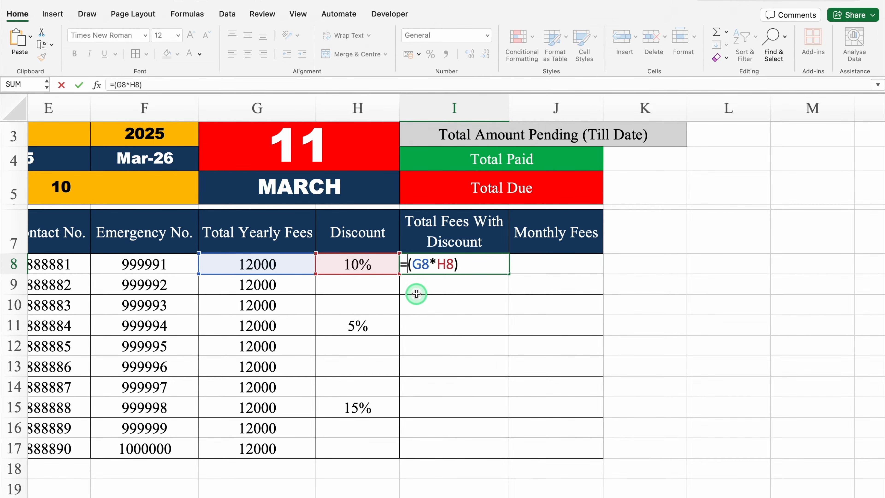
left_click(263, 264)
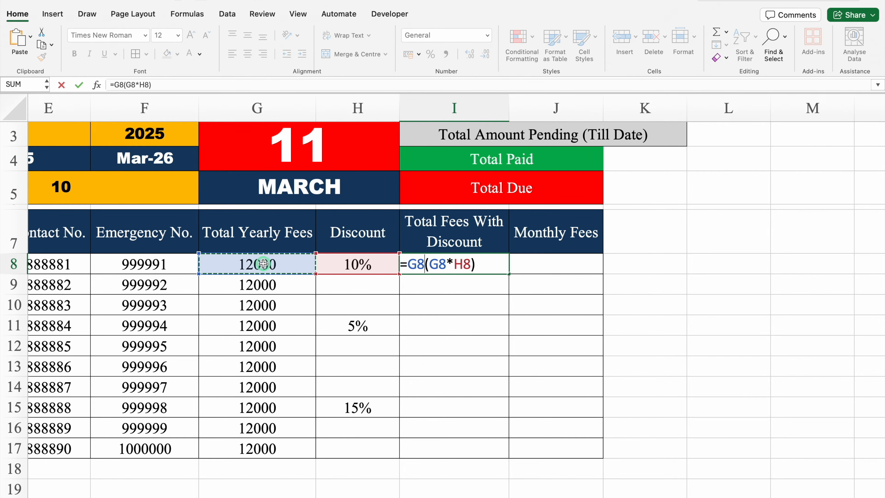
type("-")
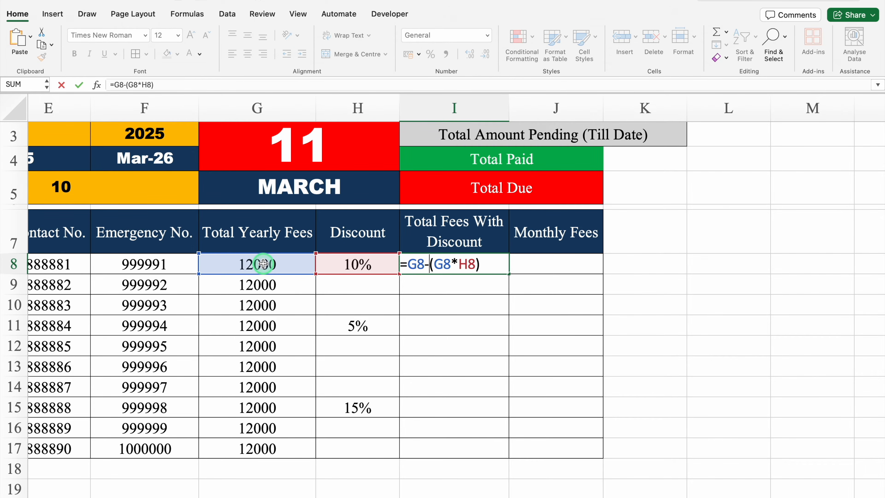
key("Return")
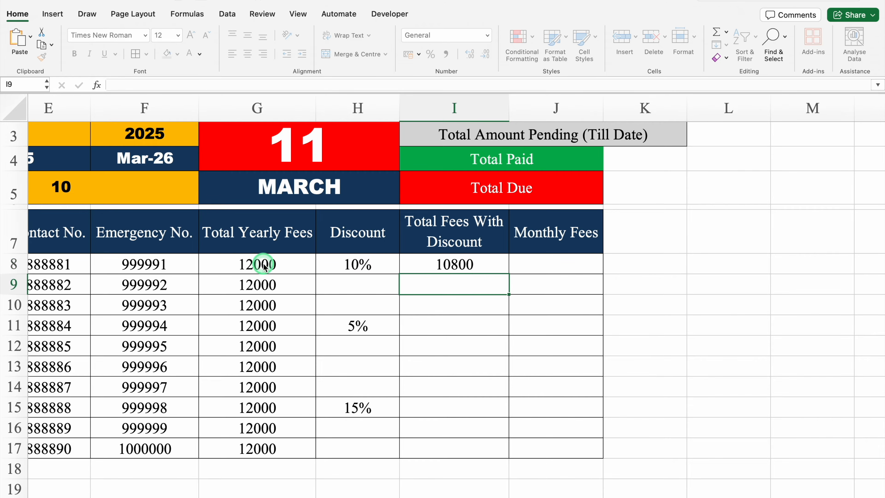
left_click(480, 270)
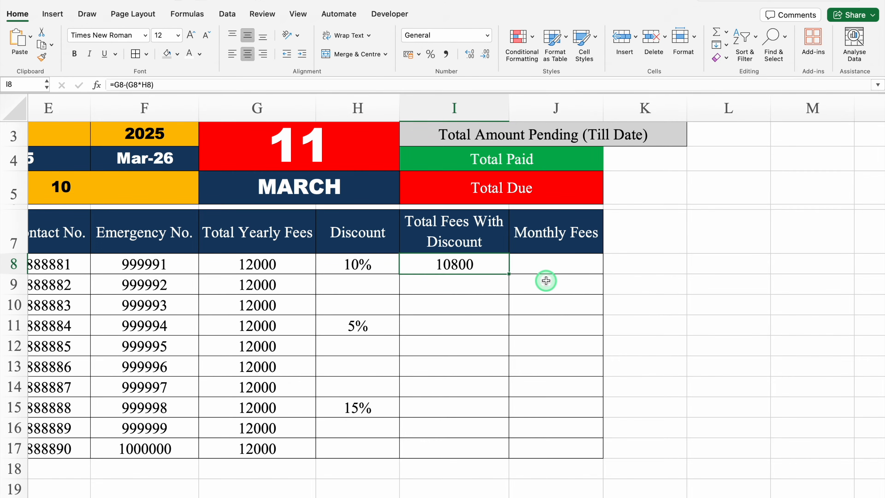
- Fill the discounted fees formula from I8 down through I17
double_click(508, 275)
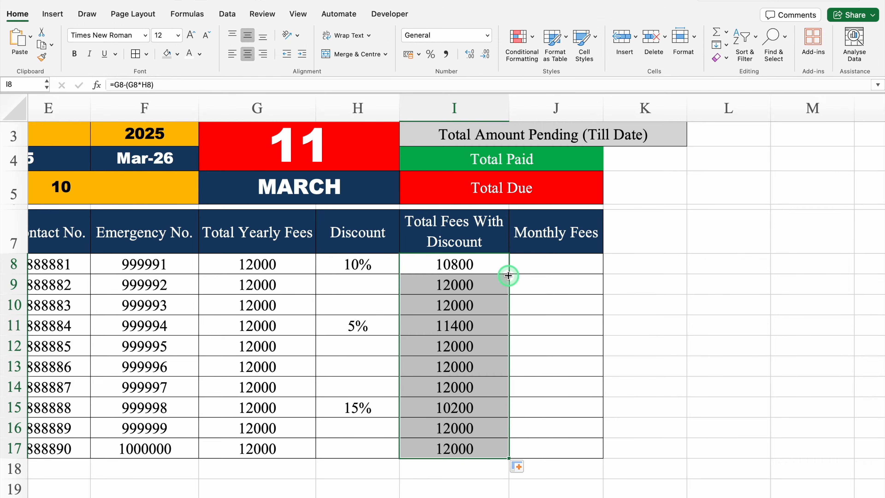
- Clear the discount in H8 to test the discounted fees formula, and undo the deletion
key("Left")
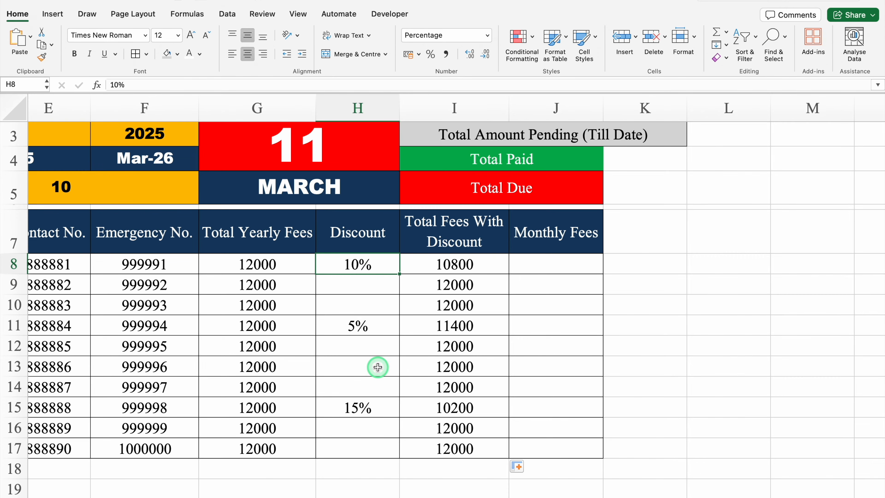
key("Delete")
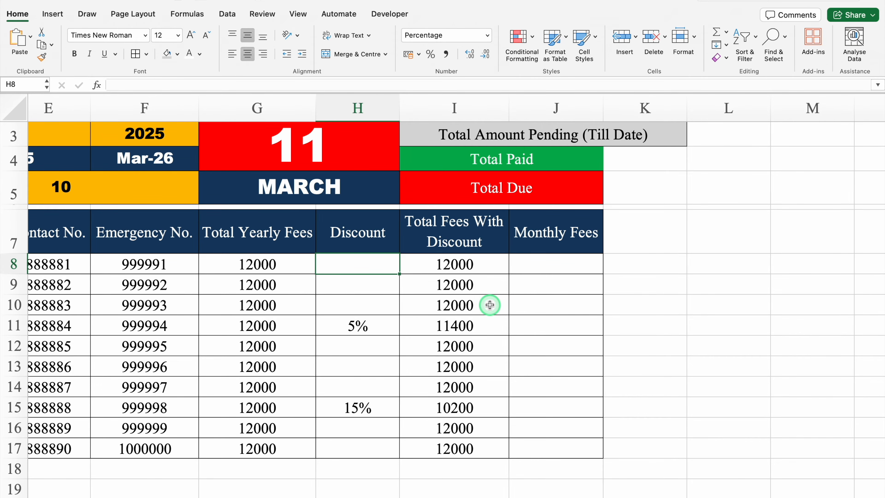
key("ctrl+z")
- Enter the formula =I8/12 in J8 for the monthly fees and fill it down through J17
key("Right")
key("Right")
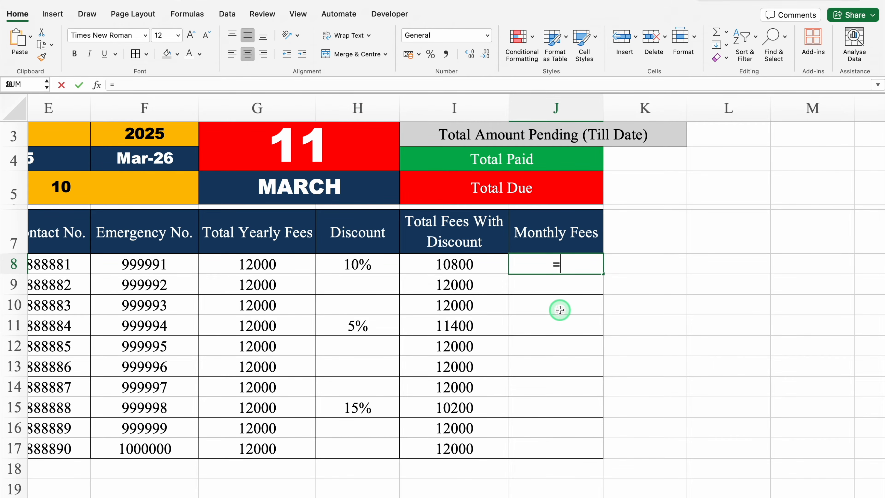
type("=")
left_click(470, 273)
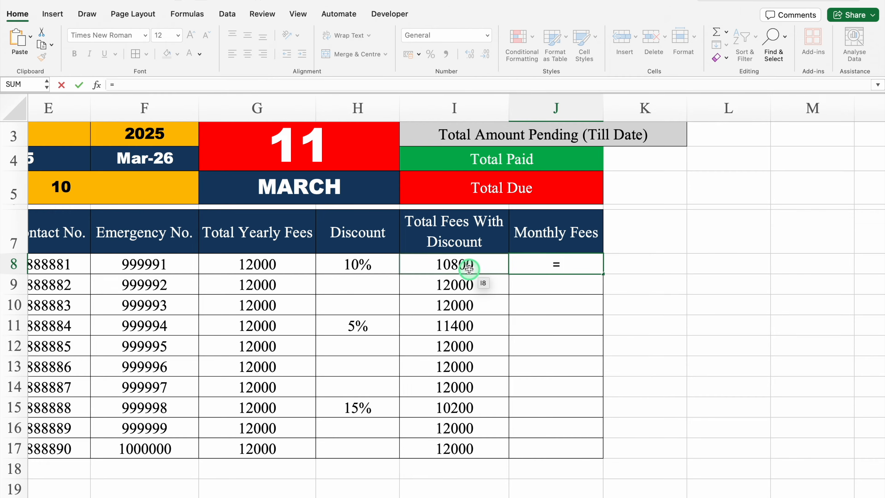
left_click(470, 270)
type("/")
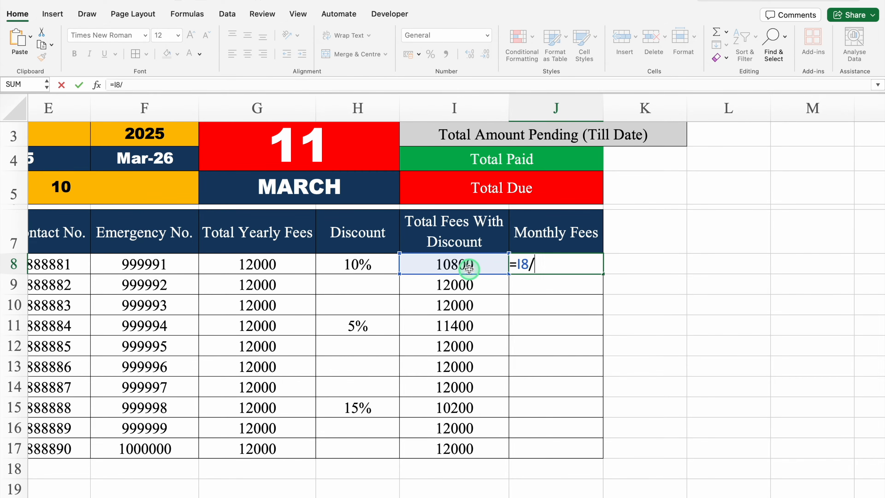
type("12")
key("Return")
left_click(578, 264)
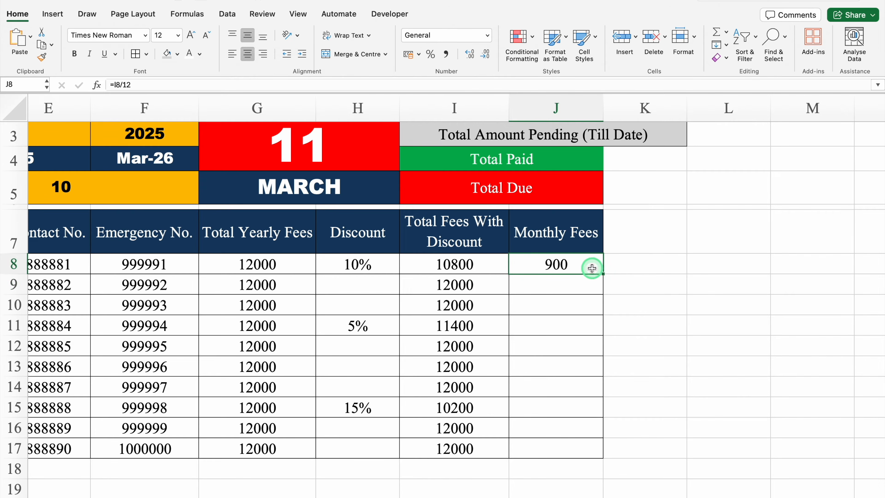
double_click(602, 275)
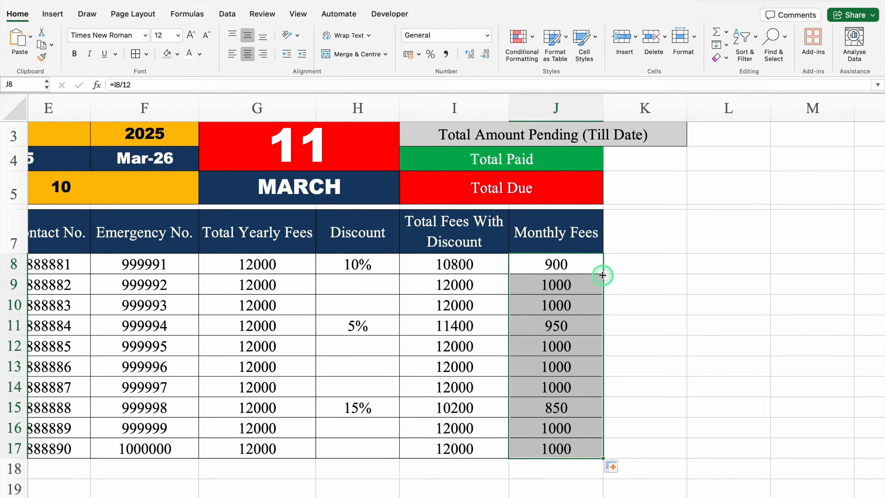
- Start a Classic conditional formatting rule for H8:J17 that uses a formula to determine which cells to format
left_click(379, 264)
left_click_drag(378, 263, 534, 445)
left_click(519, 38)
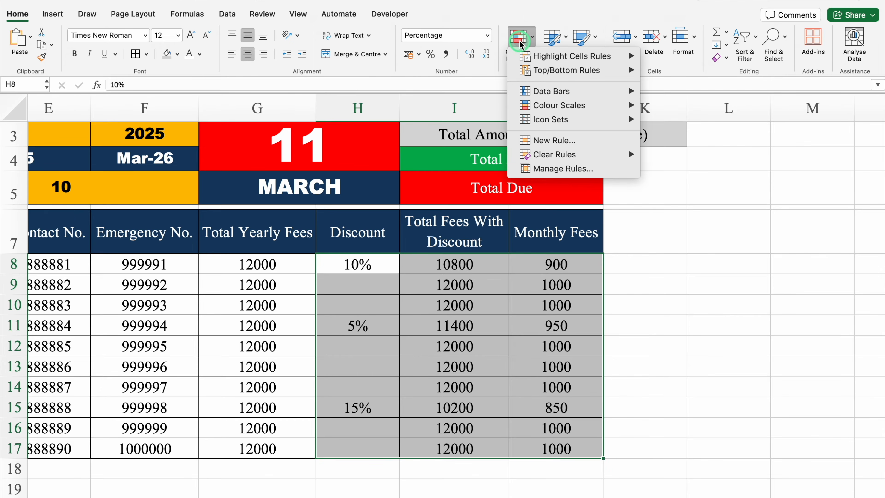
left_click(540, 141)
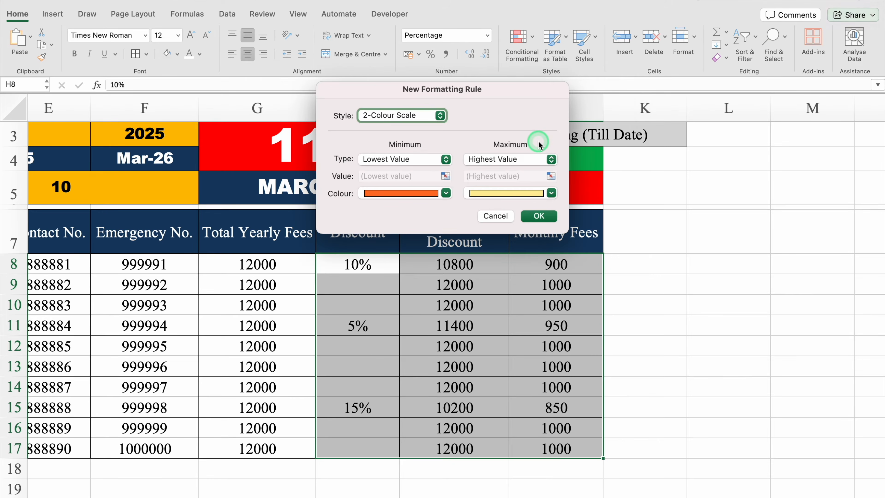
left_click(440, 116)
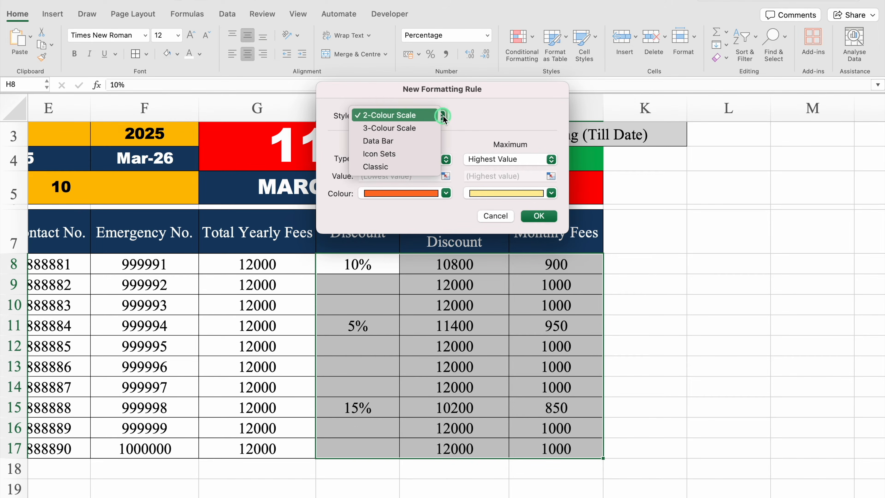
left_click(405, 167)
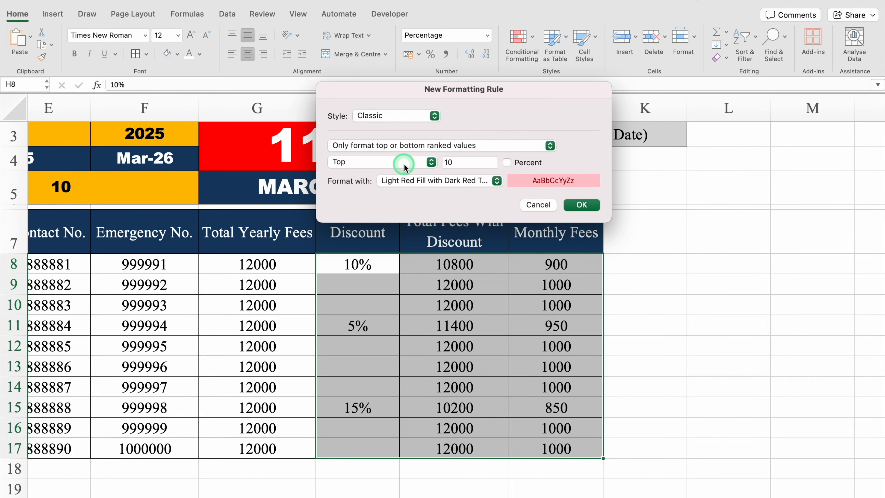
left_click(418, 146)
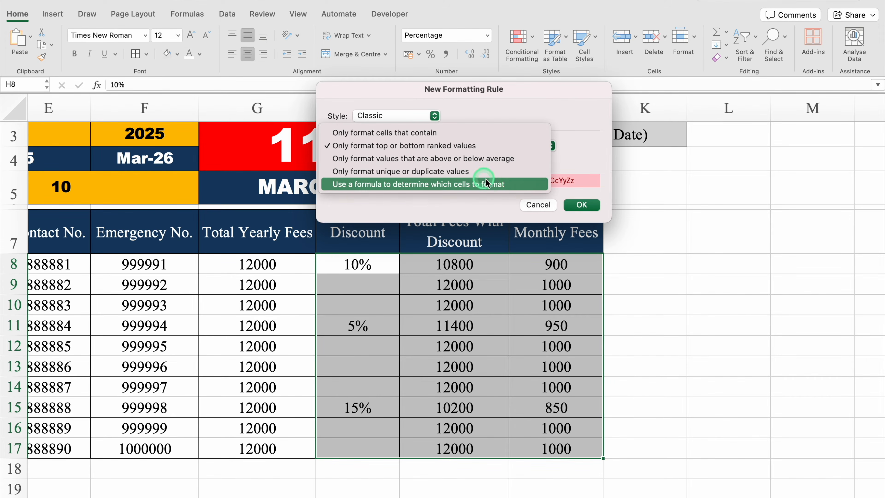
left_click(519, 185)
- Enter =$H8<>"" as the rule's formula, with only column H locked
left_click(435, 163)
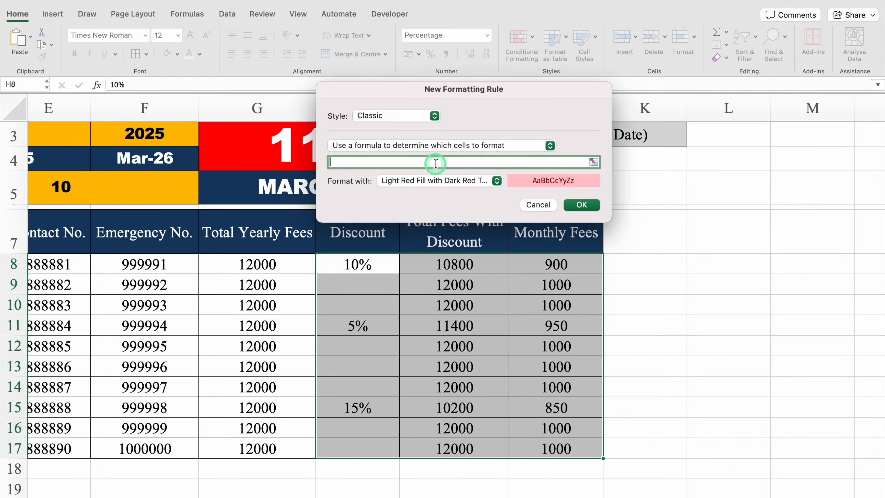
type("=")
left_click_drag(485, 88, 482, 319)
left_click(364, 266)
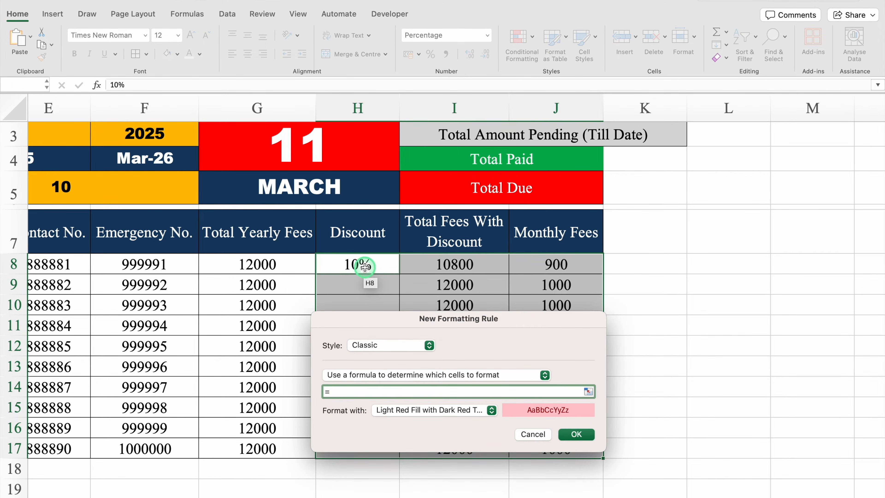
left_click(366, 267)
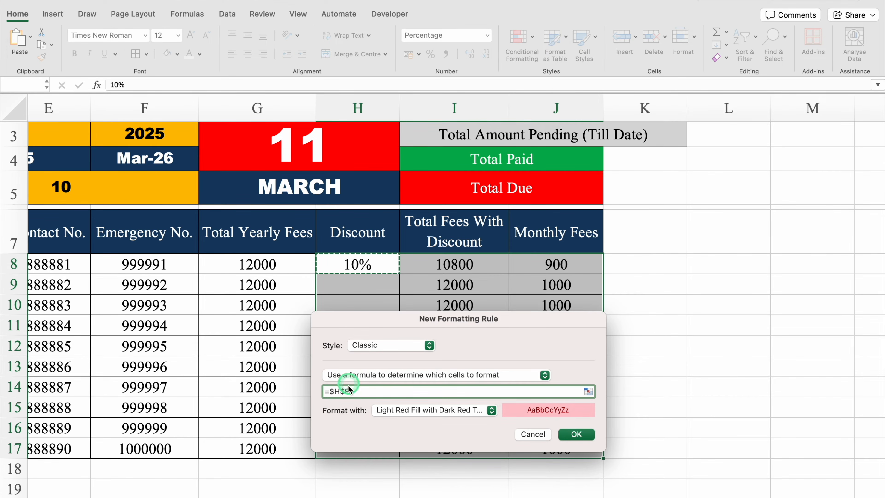
left_click(343, 392)
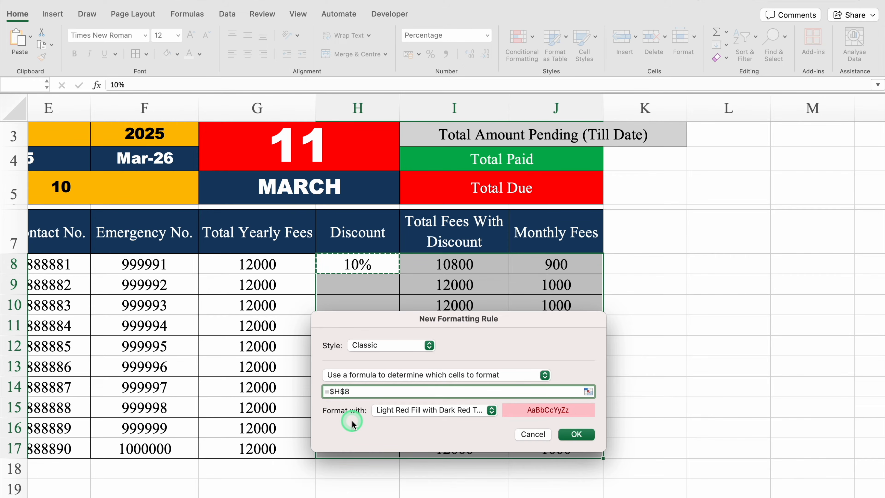
key("BackSpace")
left_click_drag(457, 326, 484, 145)
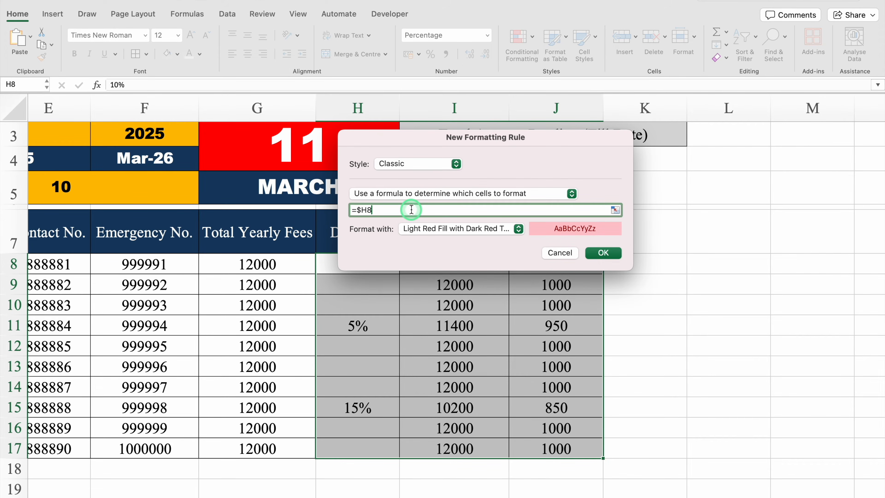
type("<>\"")
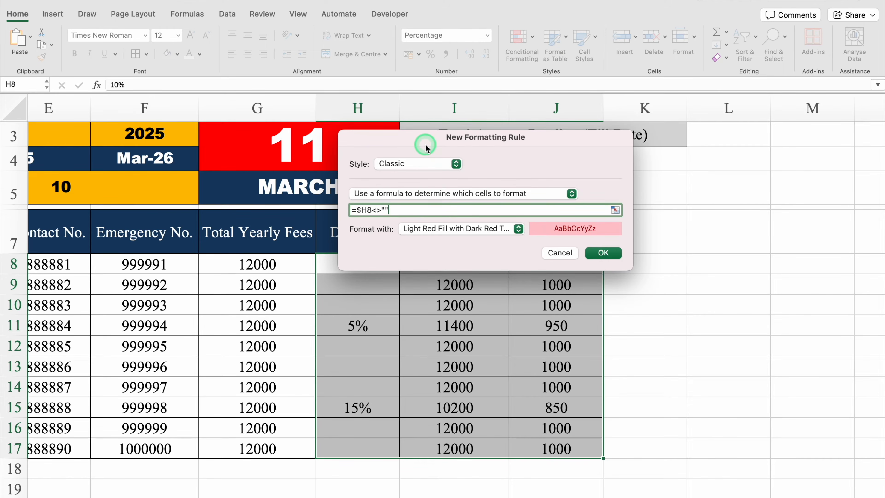
left_click_drag(421, 140, 562, 186)
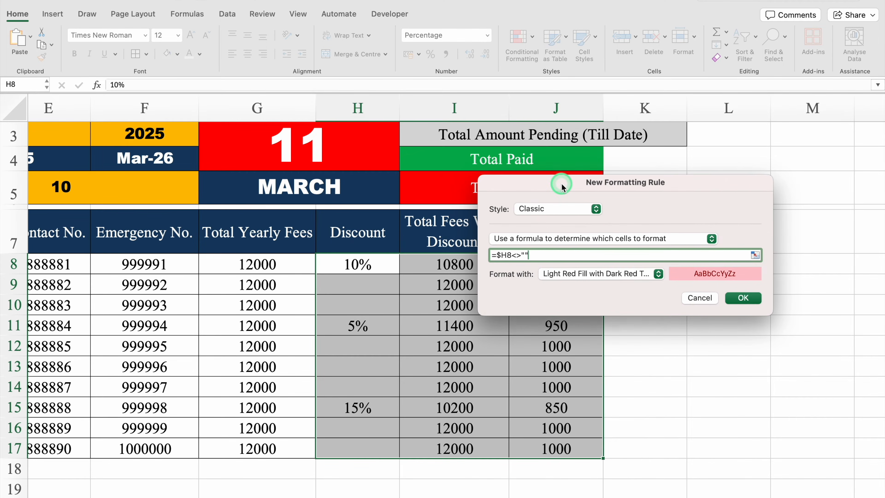
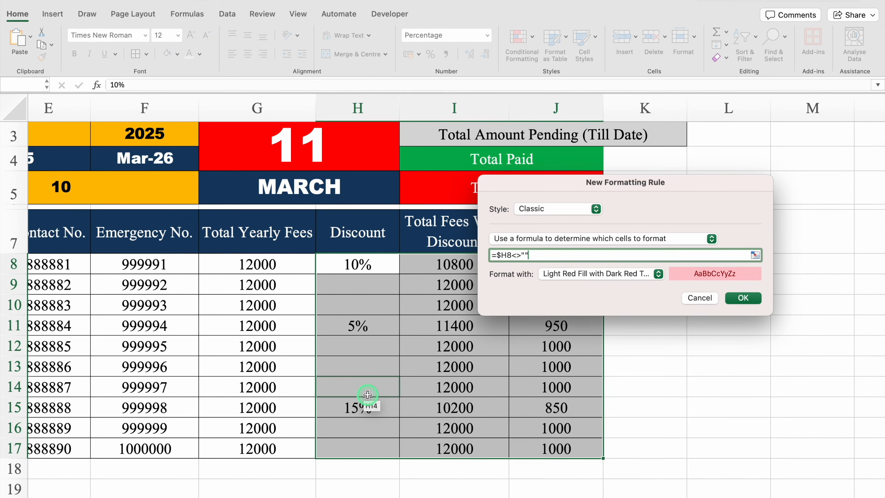
- Set the rule's format to Yellow Fill with Dark Yellow Text and apply the rule
left_click(658, 274)
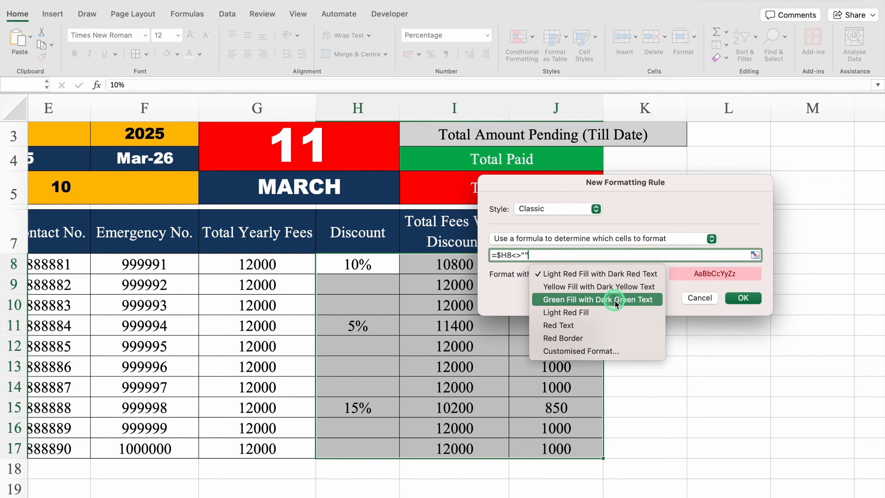
left_click(629, 290)
left_click(742, 297)
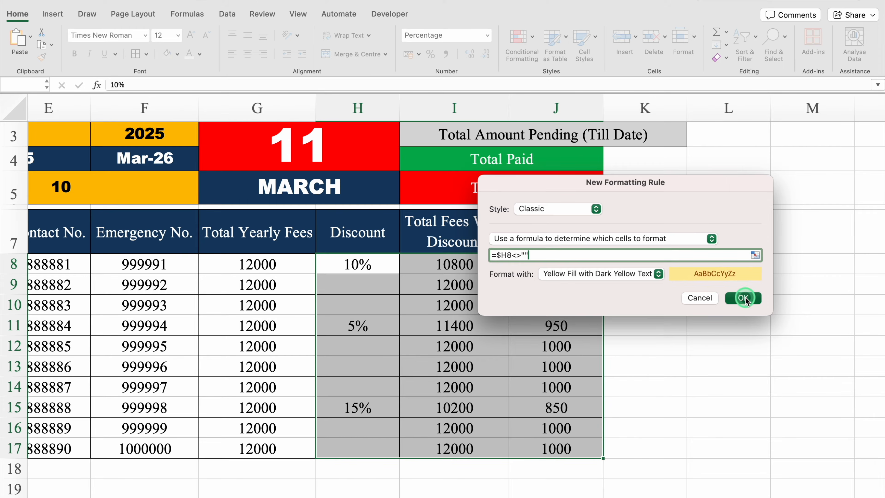
left_click(637, 282)
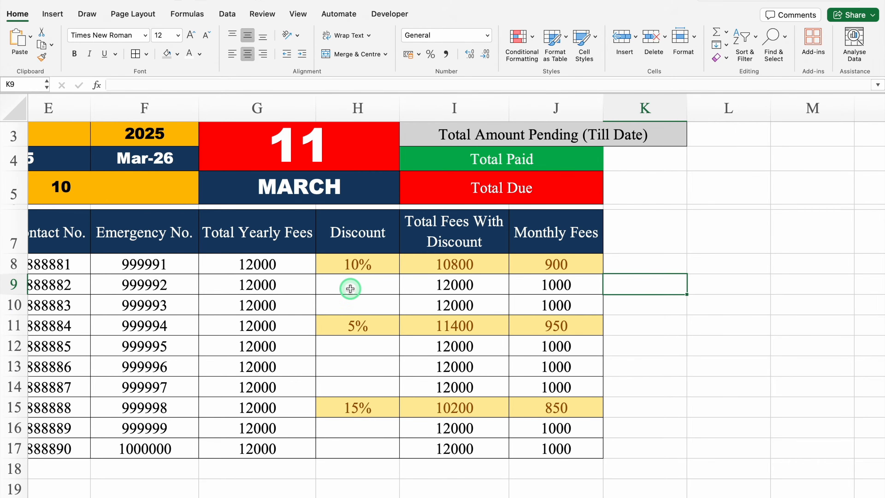
- Clear the discount in H8 to test the conditional formatting, and re-enter 10%
left_click(350, 264)
key("Delete")
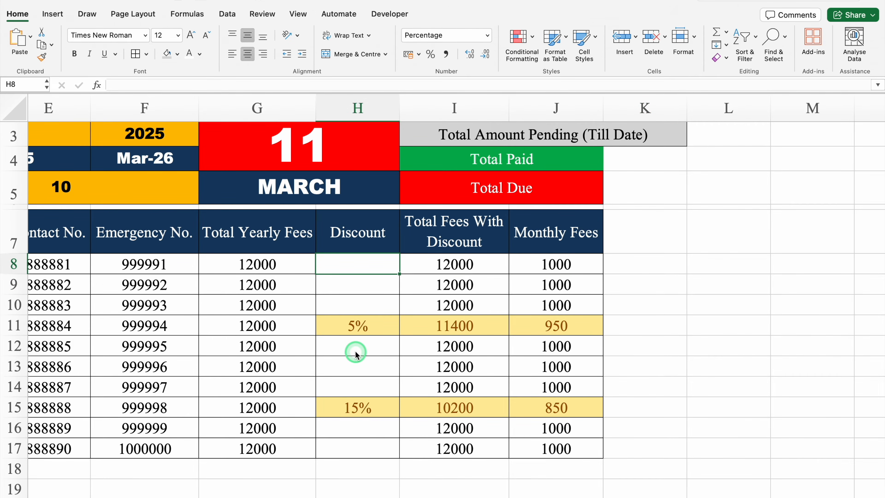
type("10")
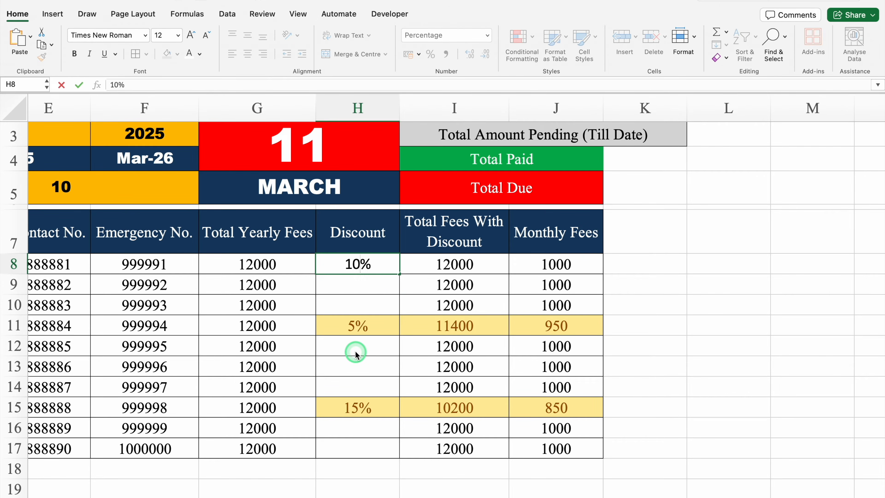
key("Return")
- Enter JAN as the first month header in K7, beside Monthly Fees
left_click(619, 241)
key("Right")
key("Right")
key("Right")
key("Right")
key("Right")
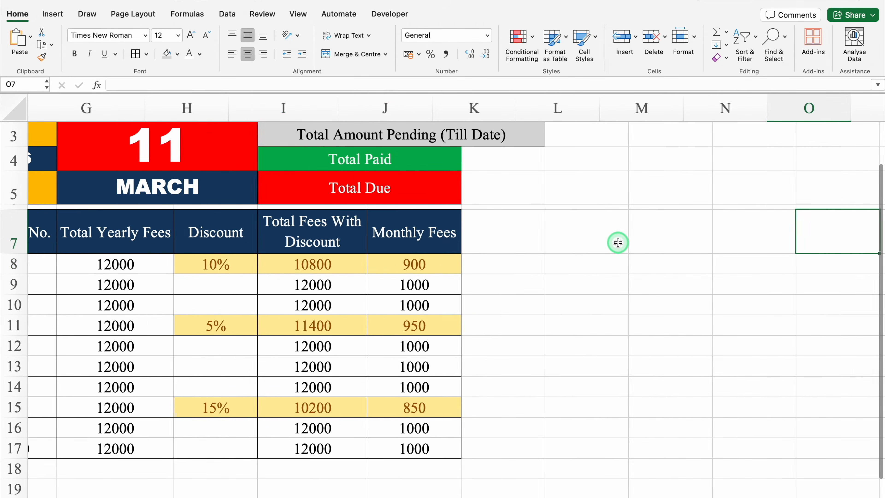
left_click(376, 231)
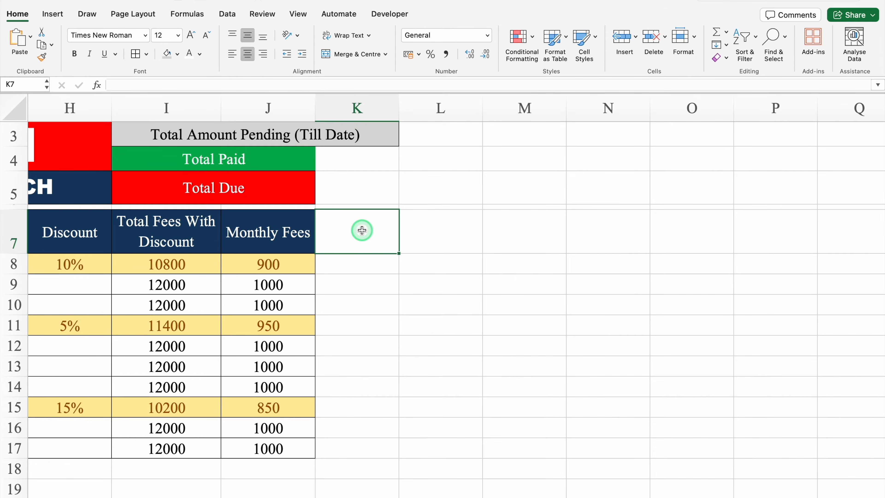
type("JAN")
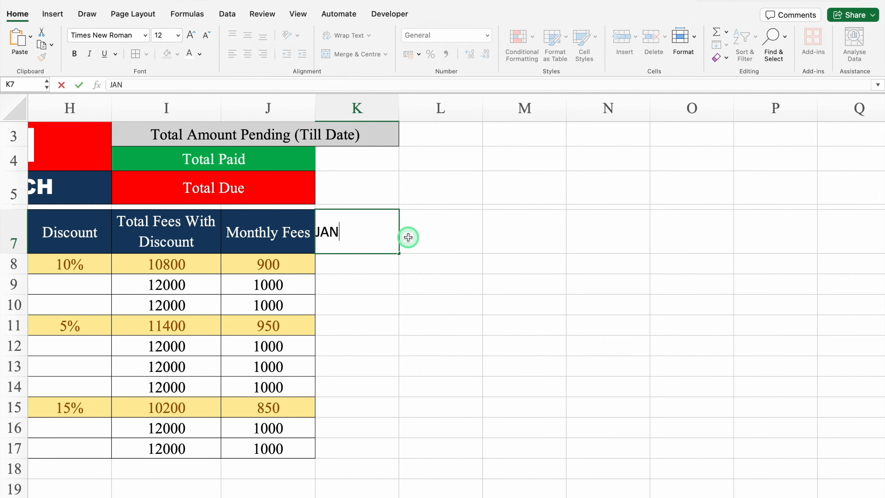
left_click(409, 238)
- Give the JAN header cell a golden-orange fill and set its font to Arial Black
left_click(332, 223)
left_click(176, 54)
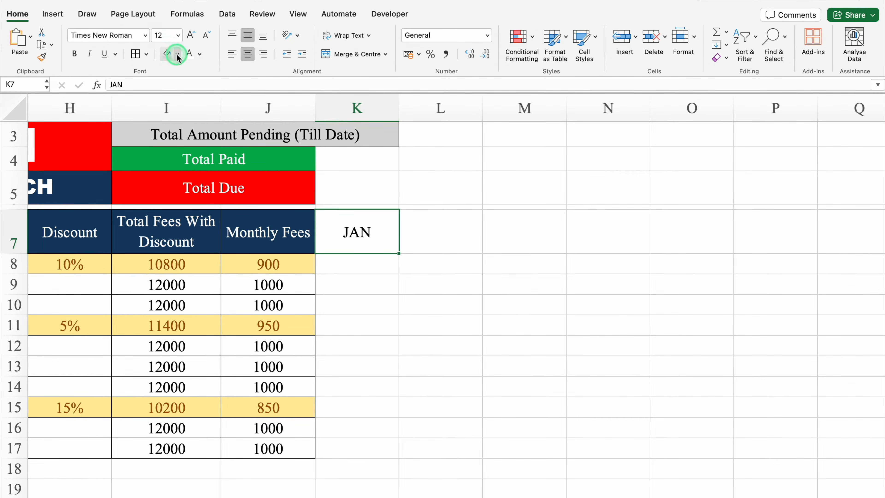
left_click(192, 195)
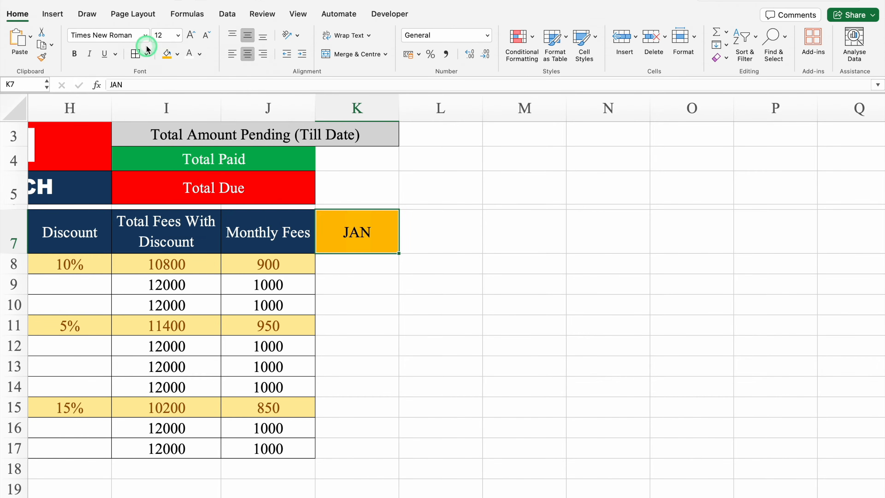
left_click(145, 35)
mouse_move(150, 137)
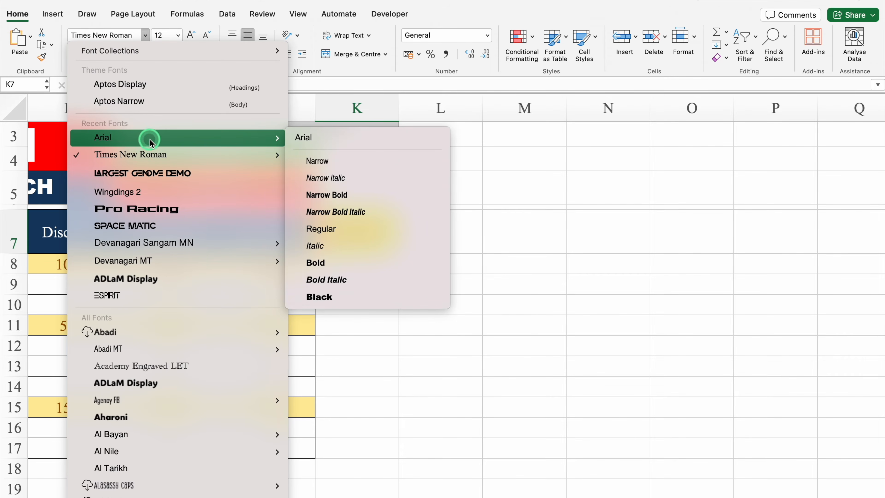
left_click(319, 297)
- Extend the month headers from K7 across row 7 to DEC in V7 and apply borders to them
left_click_drag(398, 253, 319, 133)
left_click(136, 54)
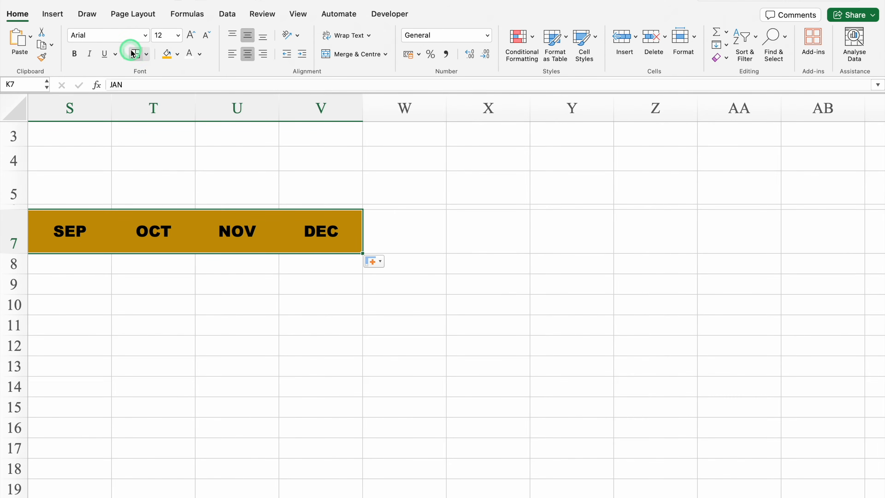
scroll(559, 488, "right", 10)
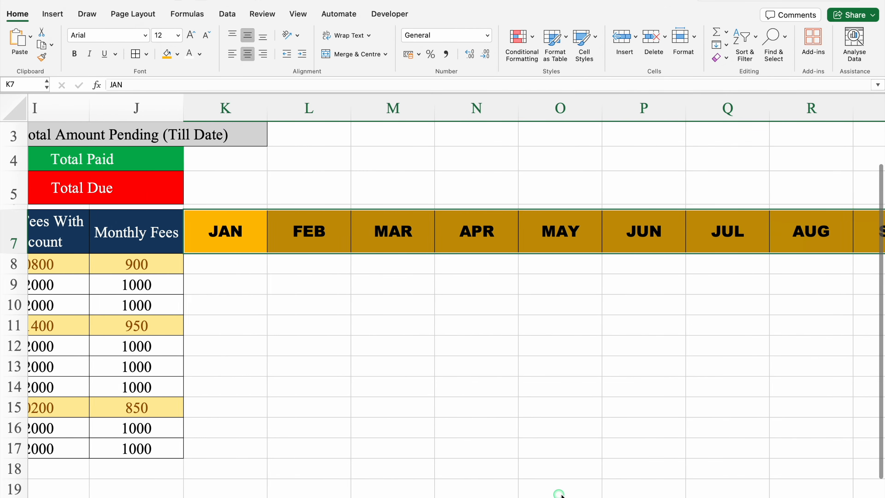
scroll(745, 492, "left", 10)
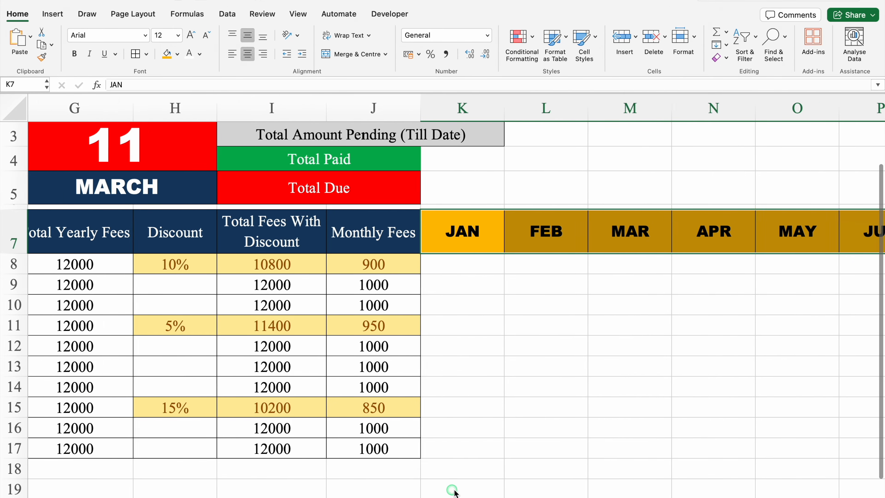
- Clear the month headings in row 7 from K7 onward and link K7 to the starting month with =D3
key("Delete")
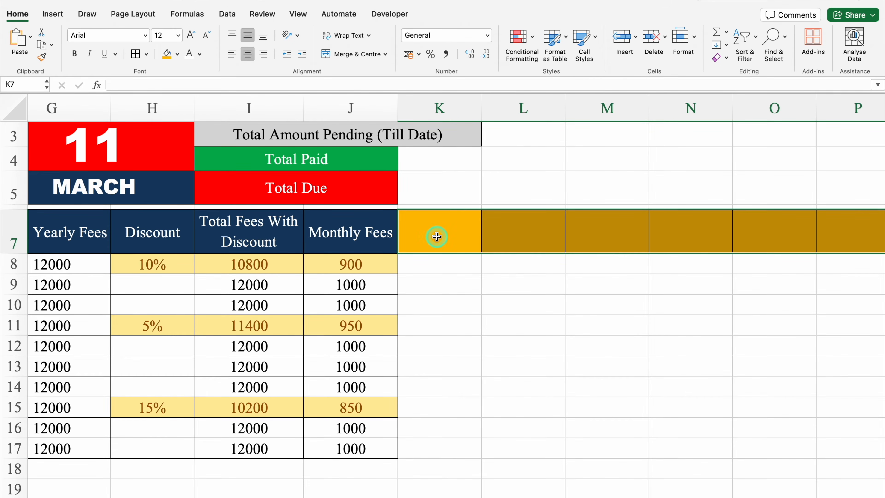
left_click(433, 228)
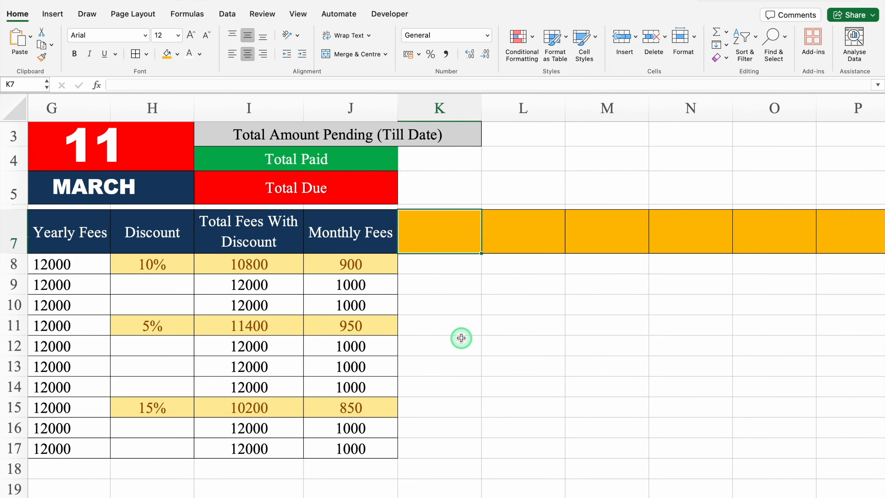
type("=")
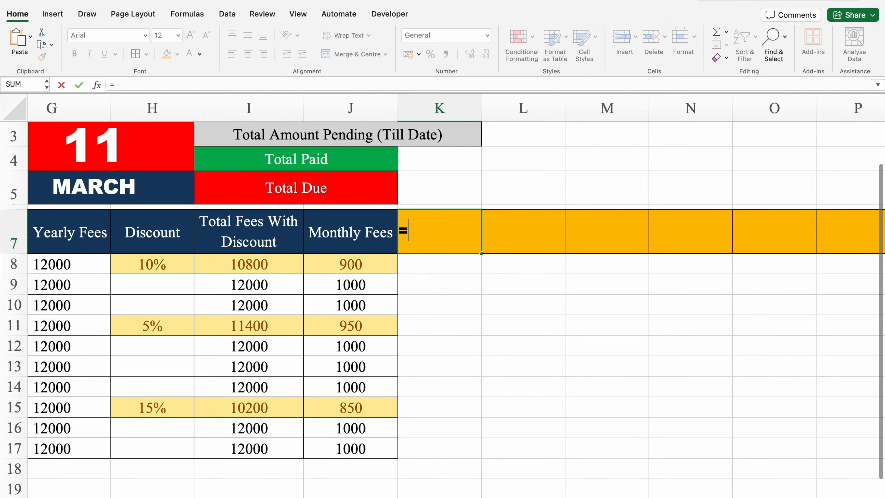
scroll(438, 493, "left", 5)
scroll(438, 493, "left", 5)
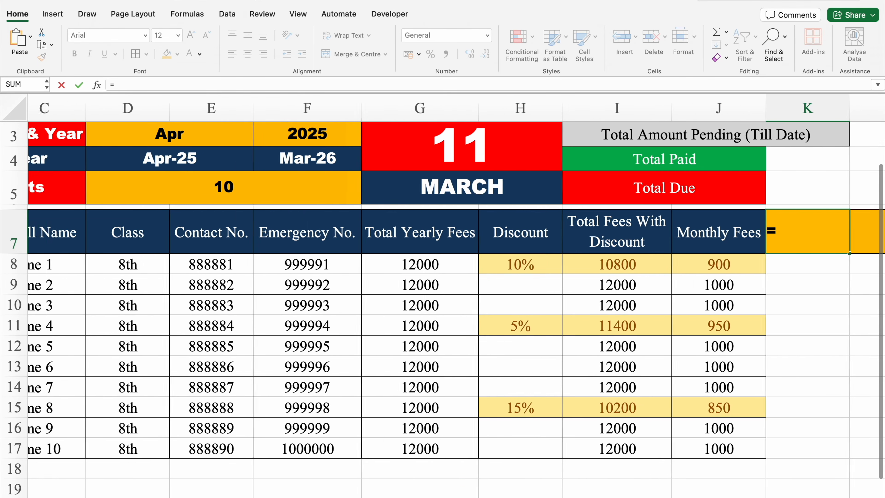
left_click(235, 134)
key("Return")
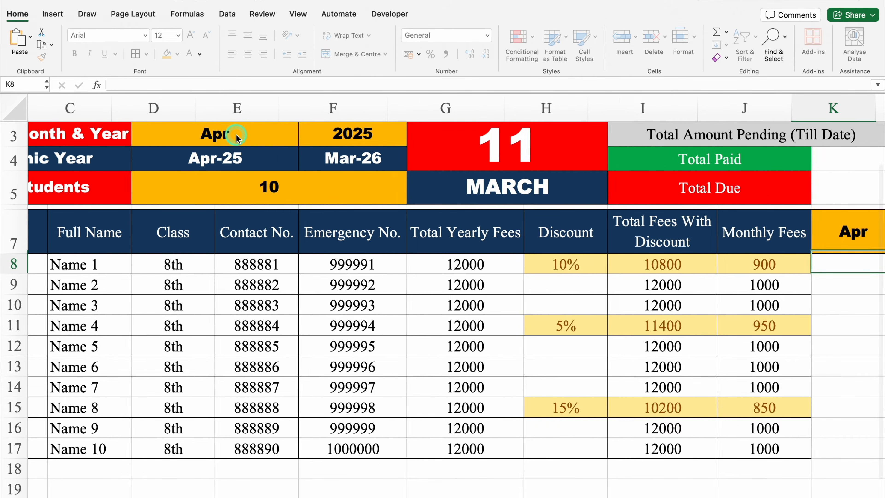
scroll(422, 493, "right", 5)
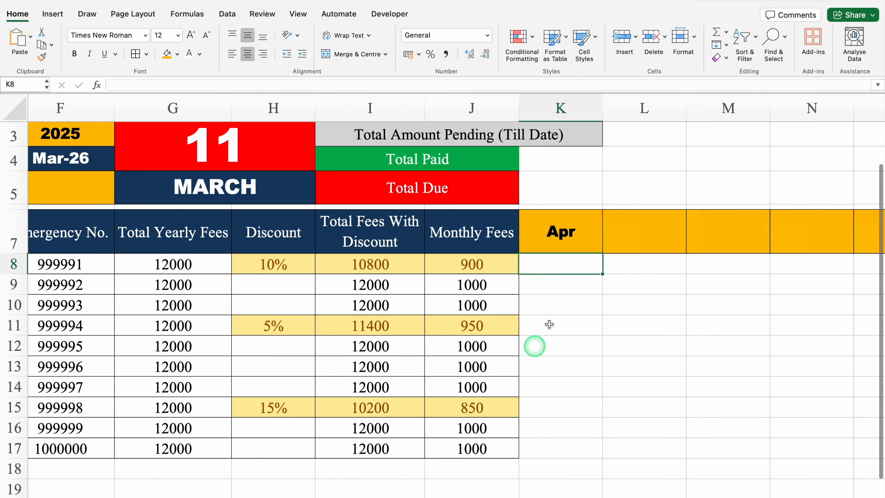
left_click(581, 240)
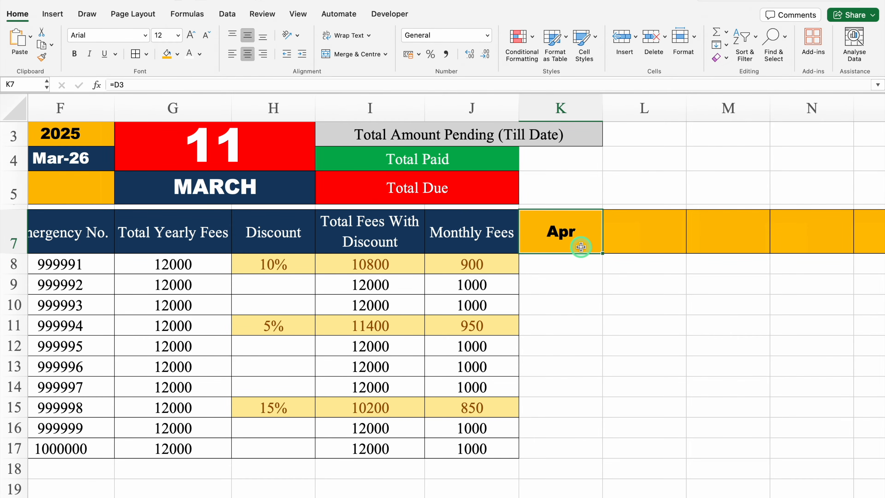
- Begin a formula in L7 with TEXT and a nested DATE, using the absolute reference $F$3 as the year
left_click(637, 239)
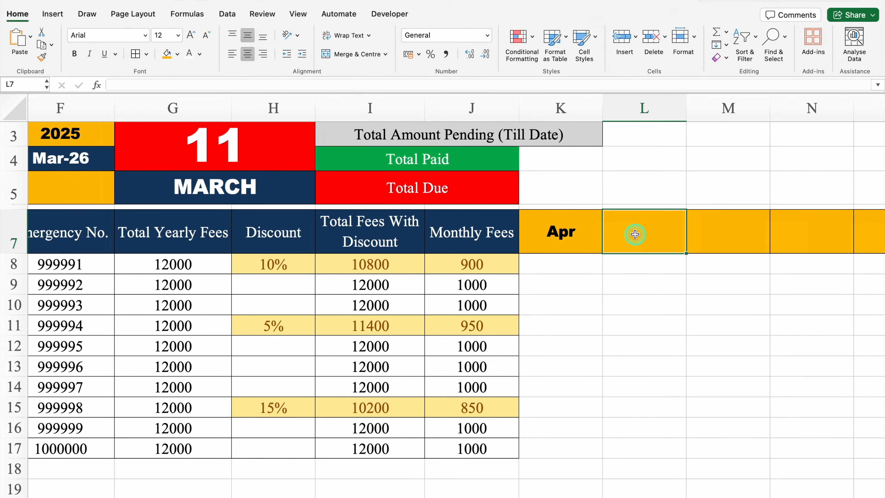
scroll(635, 234, "right", 3)
type("=")
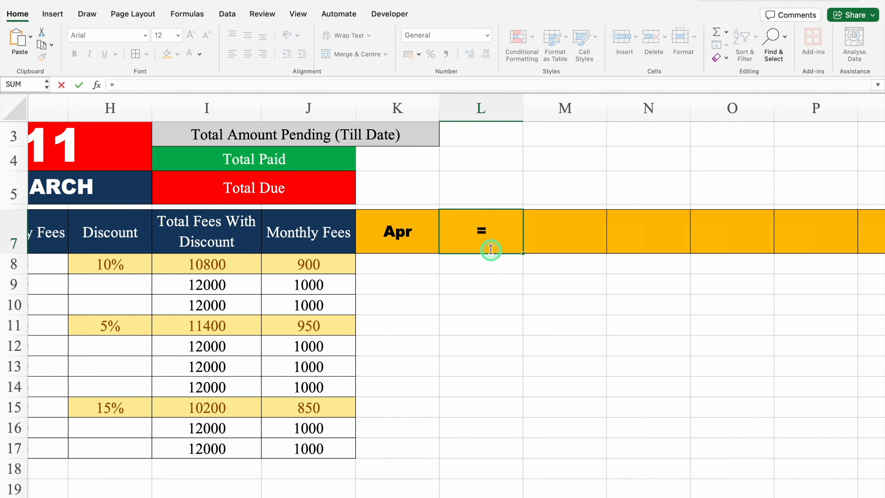
type("TEXT(")
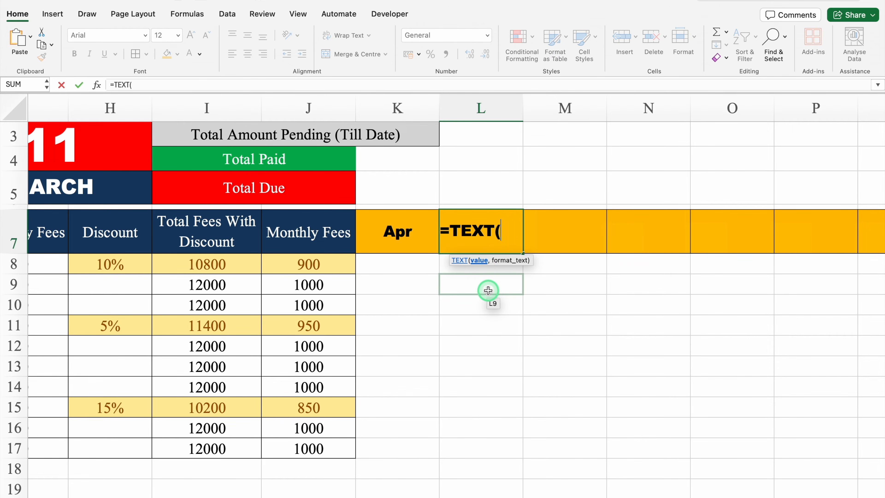
type("DATE")
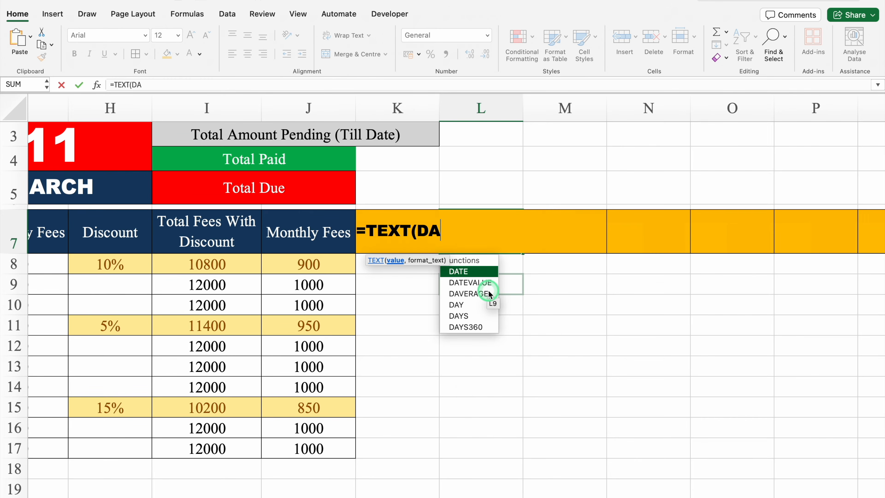
double_click(476, 276)
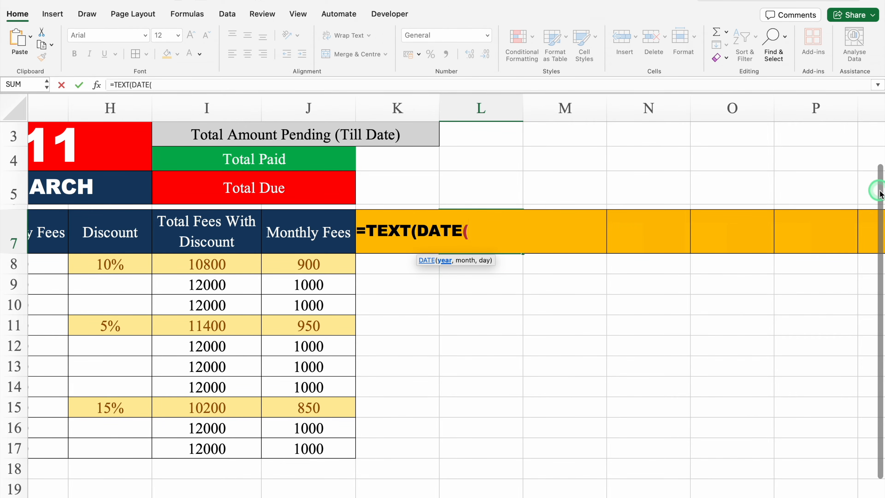
left_click_drag(879, 194, 882, 162)
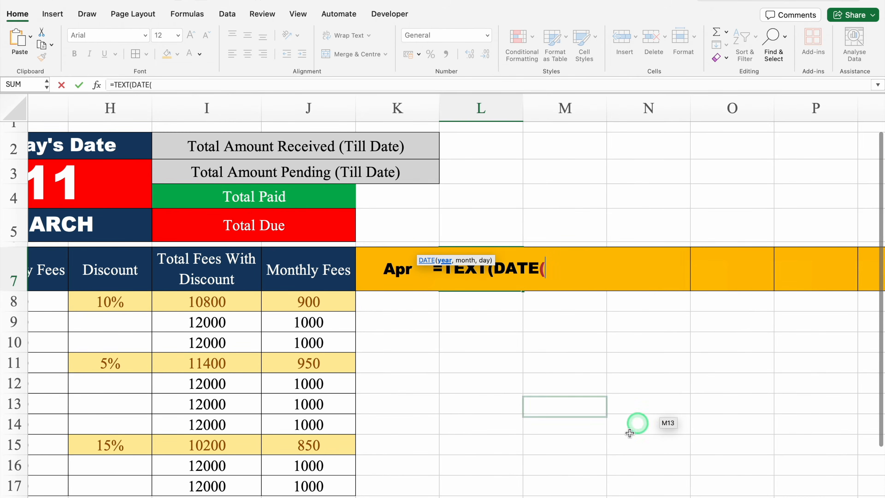
scroll(636, 423, "left", 5)
scroll(456, 297, "left", 1)
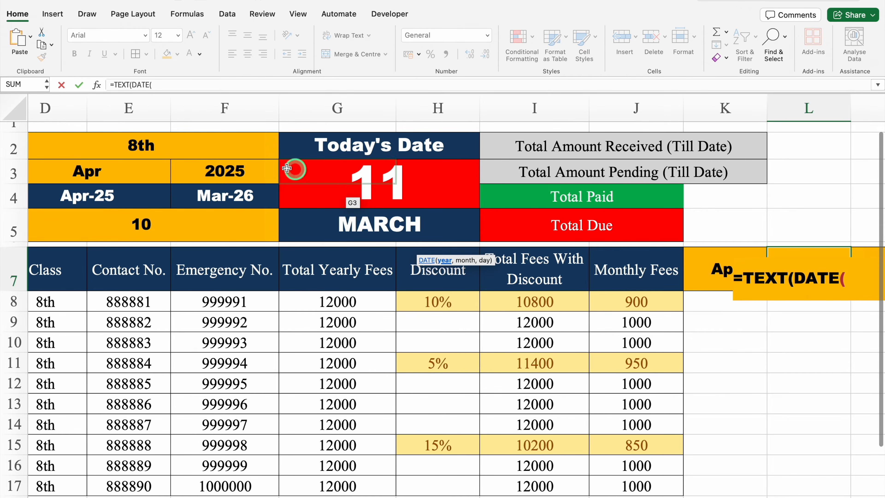
left_click(239, 172)
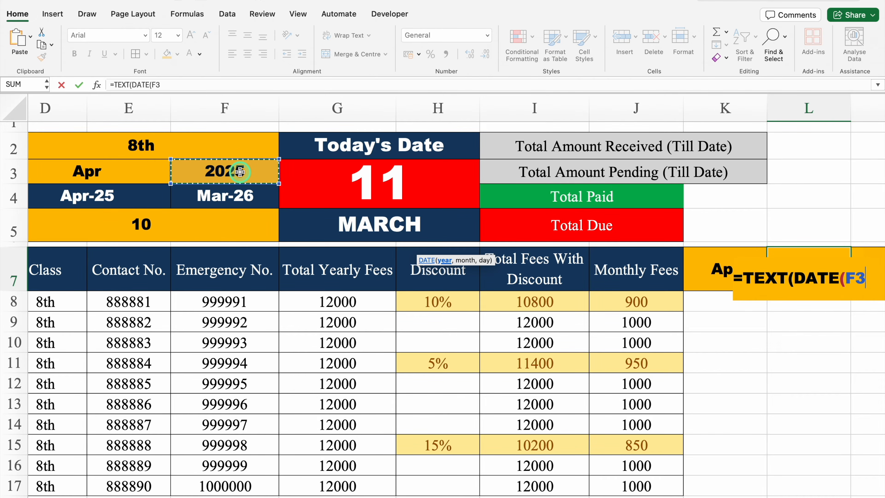
key("F4")
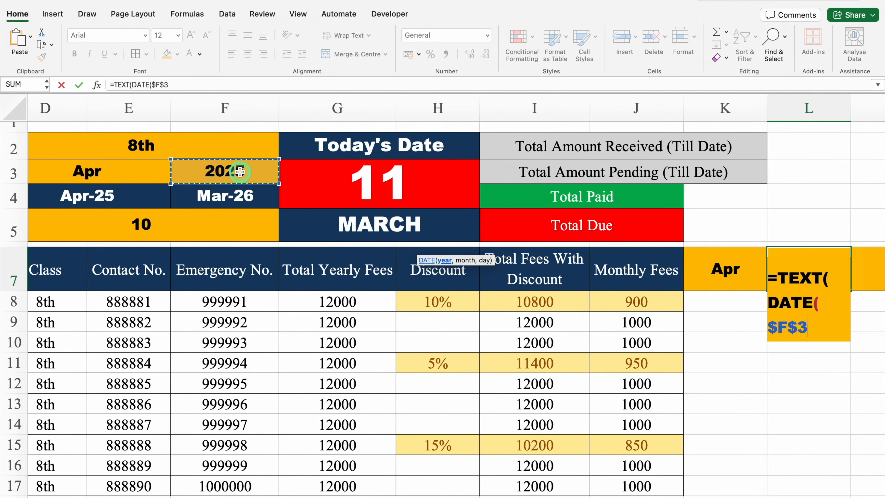
type(",")
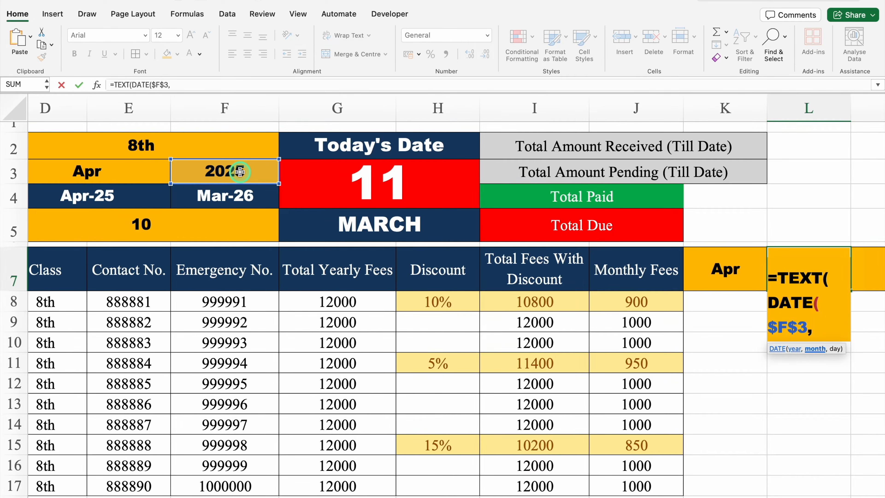
- Enter MONTH(DATEVALUE(K7&"1"))+1 as the month argument of the DATE function in L7
type("MONTH(")
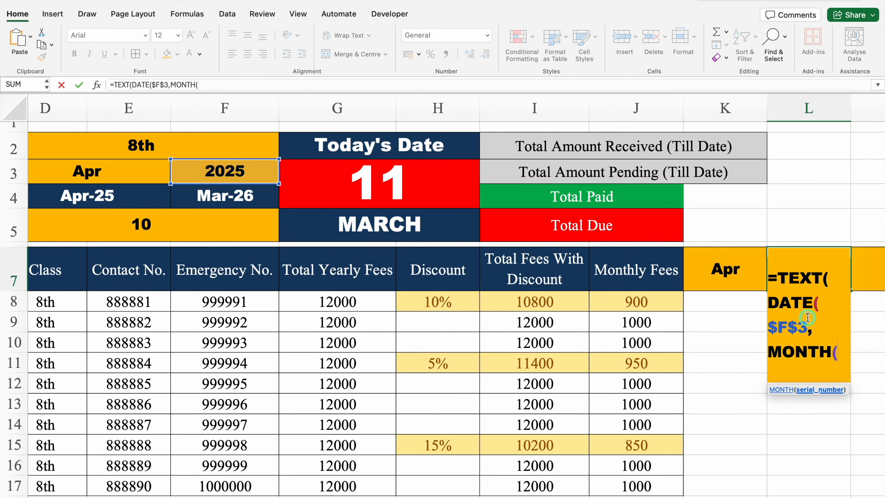
type("DATEVALUE(")
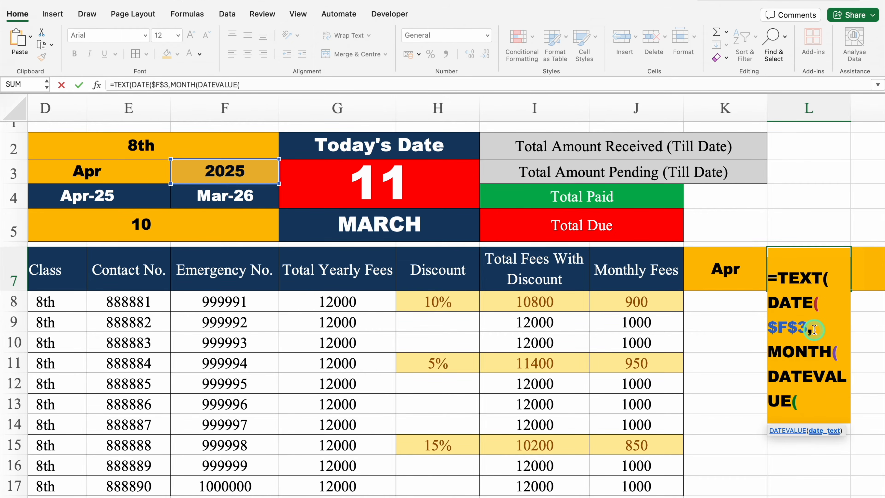
left_click(734, 271)
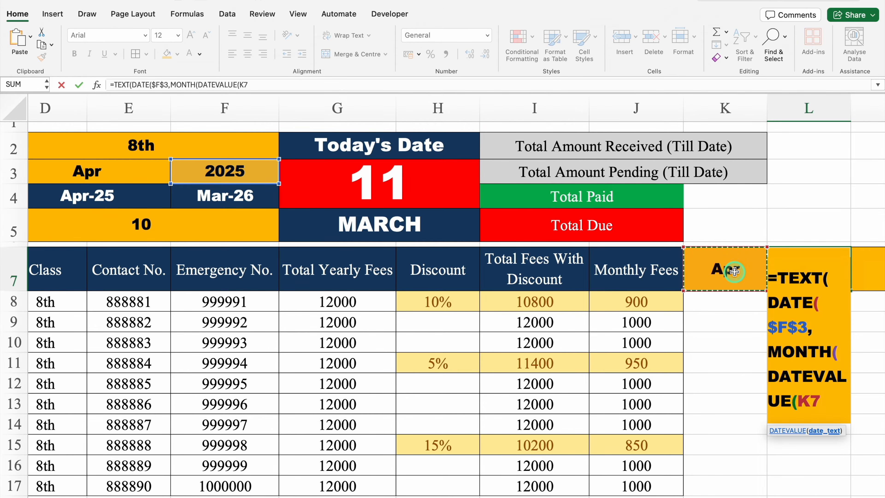
type("&\"")
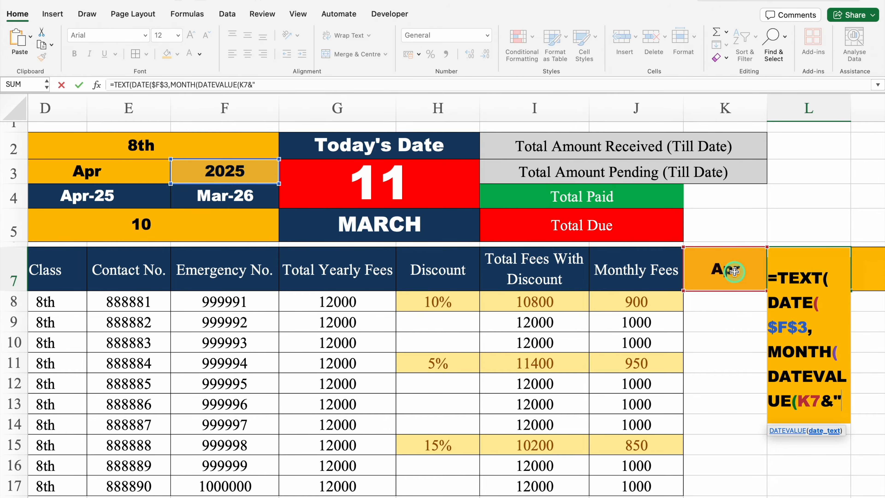
type("1\"")
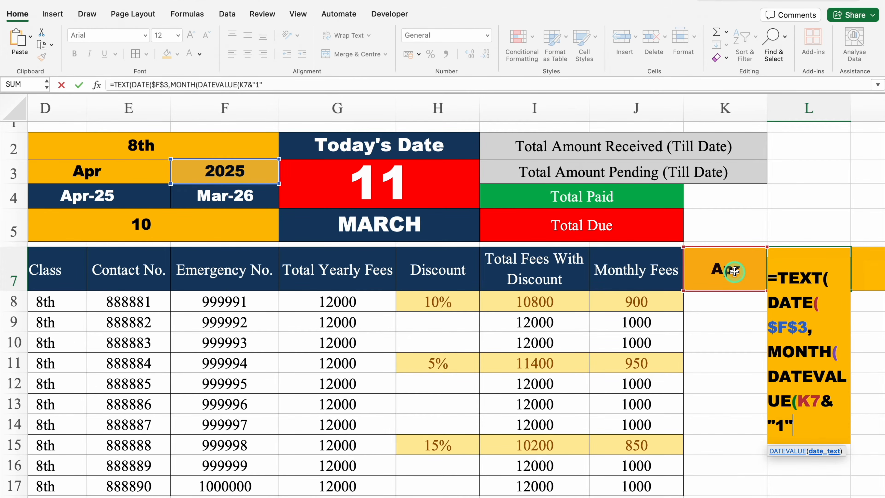
type("))")
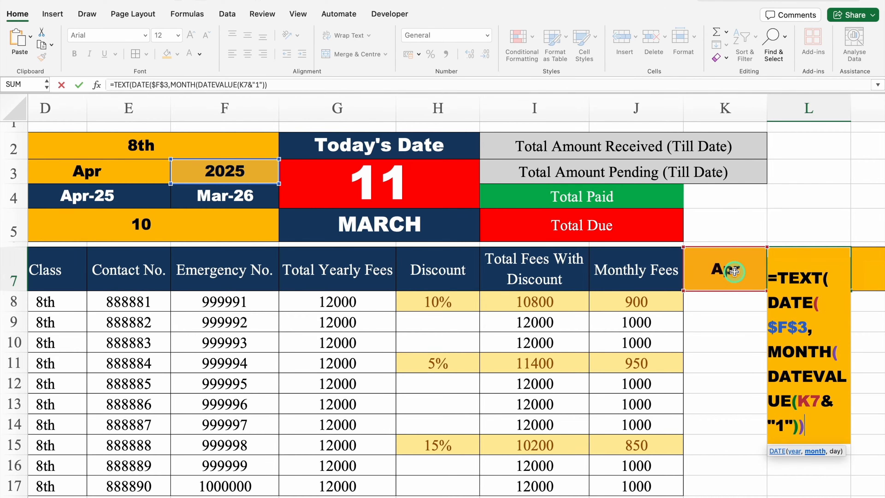
type("+1")
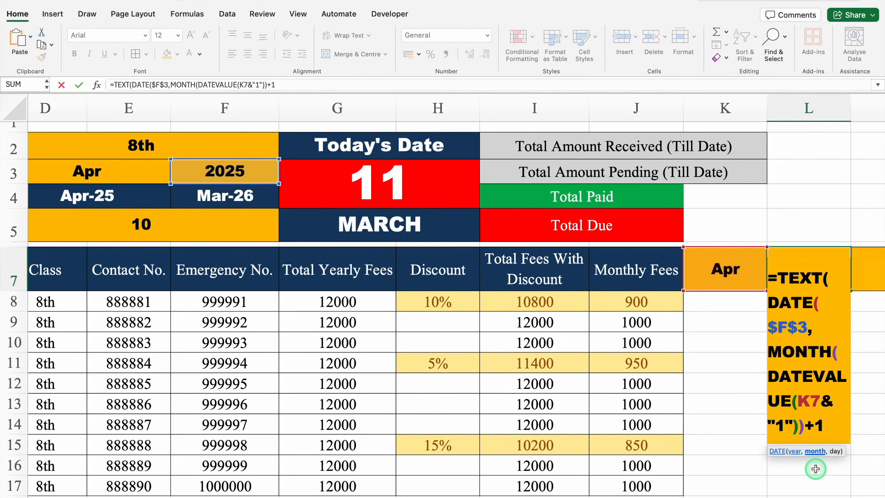
- Complete the L7 formula with day 1 and the text format "MMM", and enter it
type(",1)")
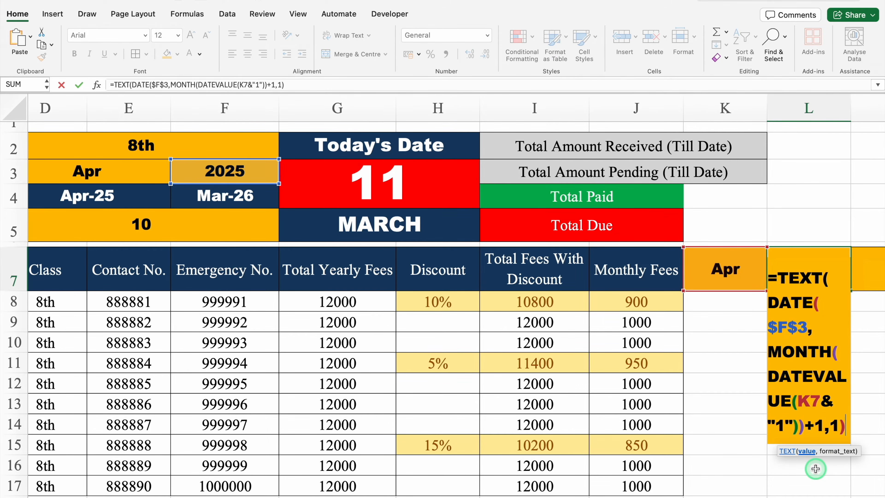
type(",\"")
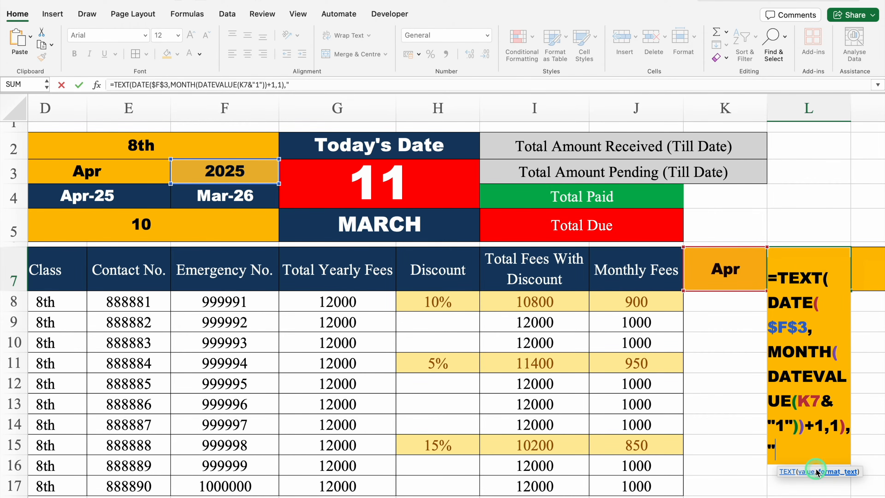
type("MMM")
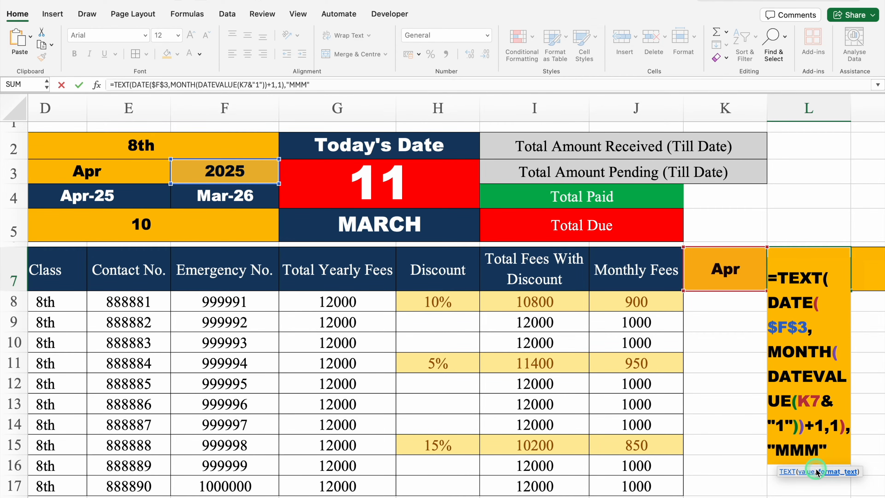
type(")")
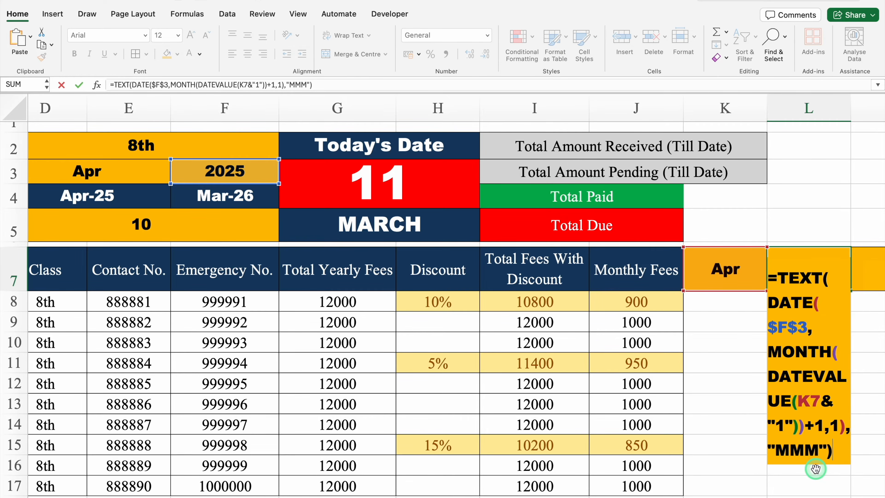
key("Return")
- Fill the month formula from L7 across the heading row to V7
scroll(816, 472, "right", 5)
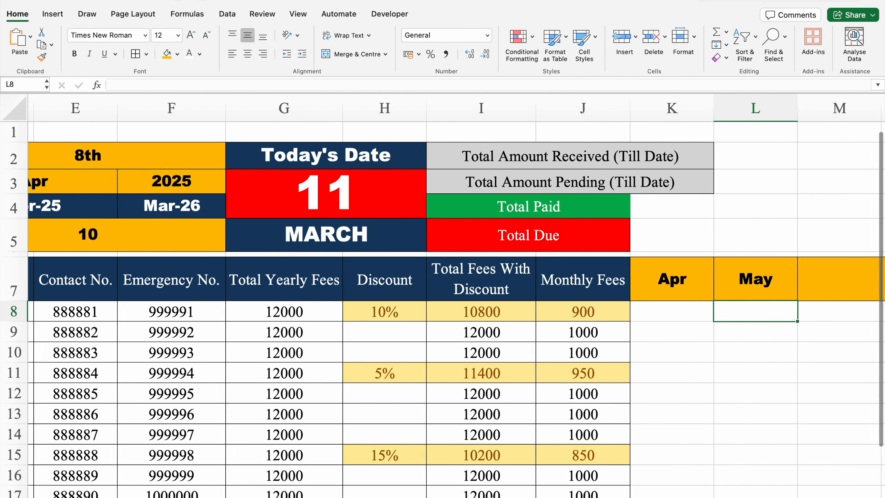
scroll(628, 491, "right", 3)
left_click(350, 283)
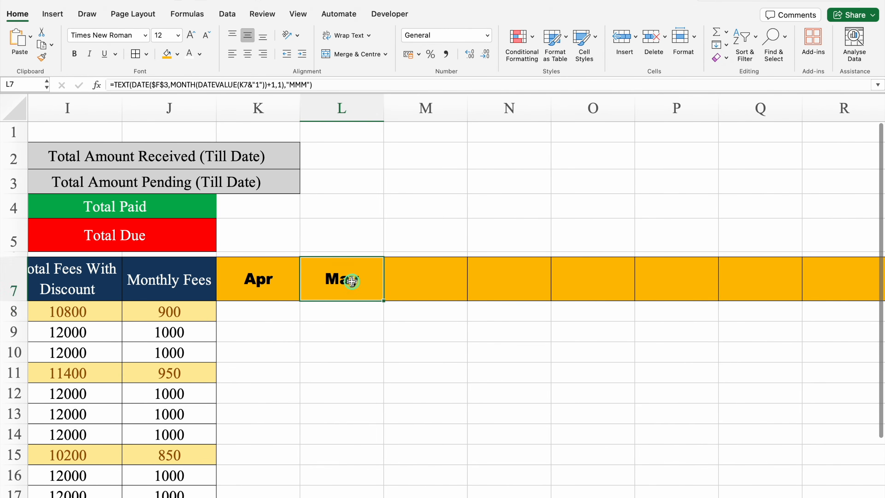
scroll(460, 458, "right", 3)
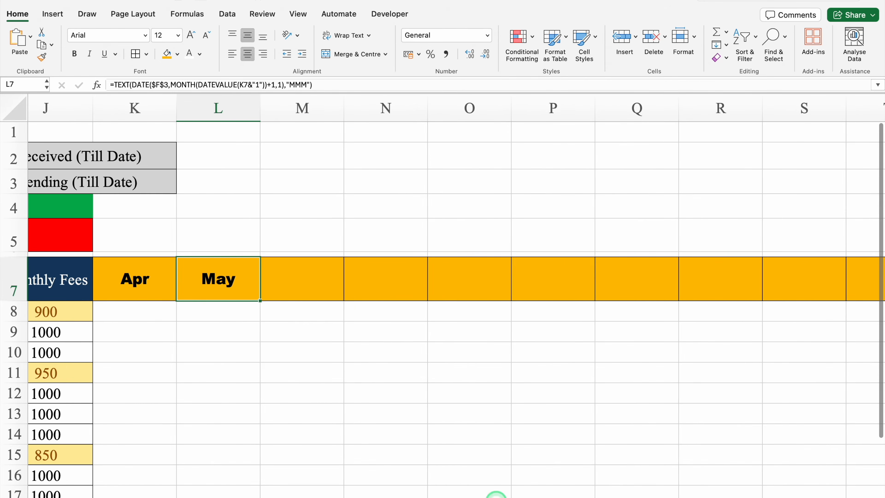
left_click_drag(260, 300, 847, 316)
scroll(760, 490, "right", 2)
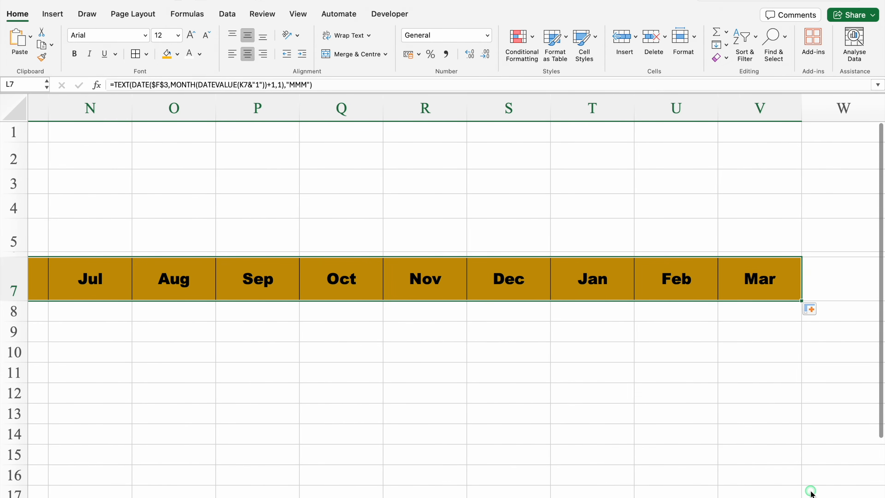
- Change the starting month in D3 to Jan
scroll(807, 493, "left", 10)
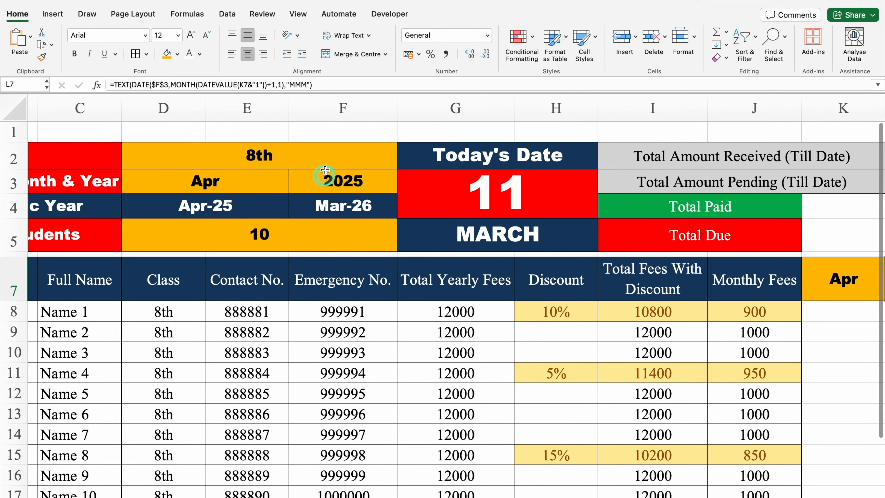
left_click(226, 174)
left_click(294, 187)
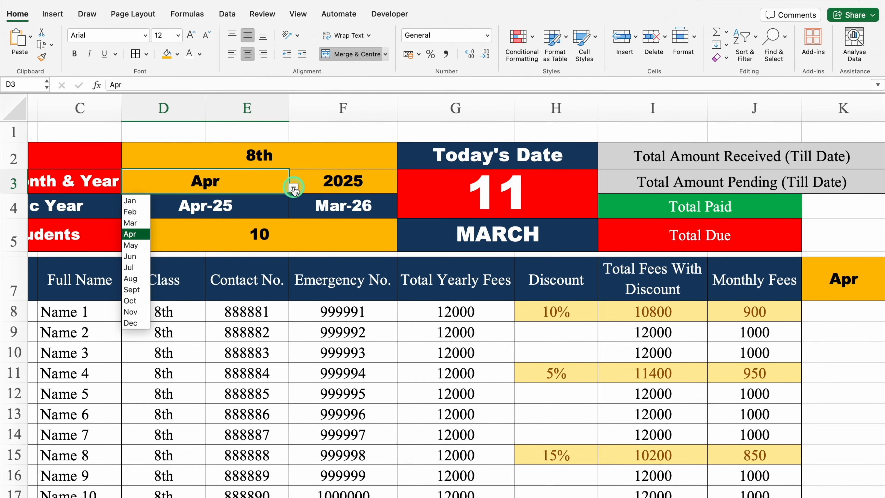
left_click(130, 200)
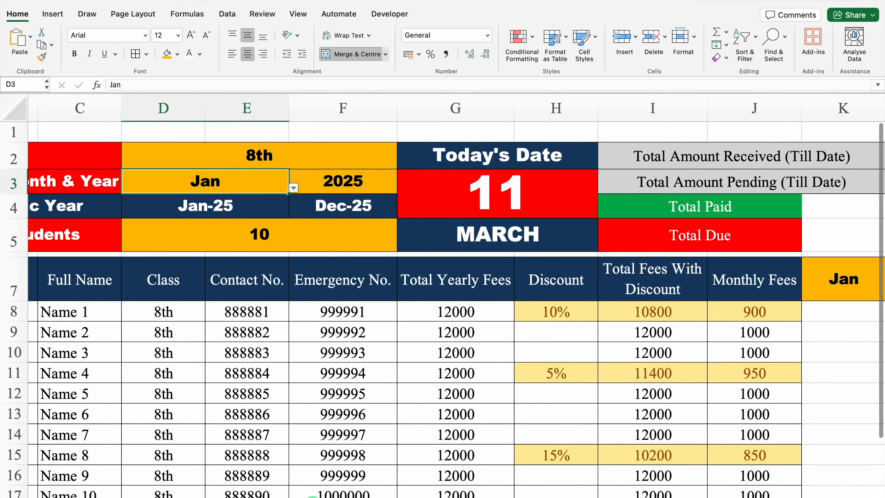
- Review the month headings in K7:V7 for the January start, and change the starting month in D3 to Apr
scroll(449, 493, "right", 3)
scroll(450, 493, "right", 2)
scroll(493, 493, "right", 4)
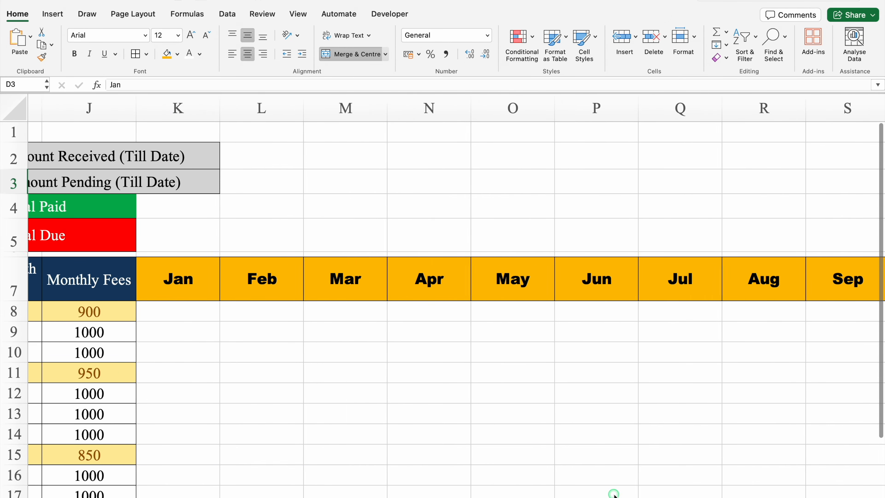
scroll(614, 494, "right", 4)
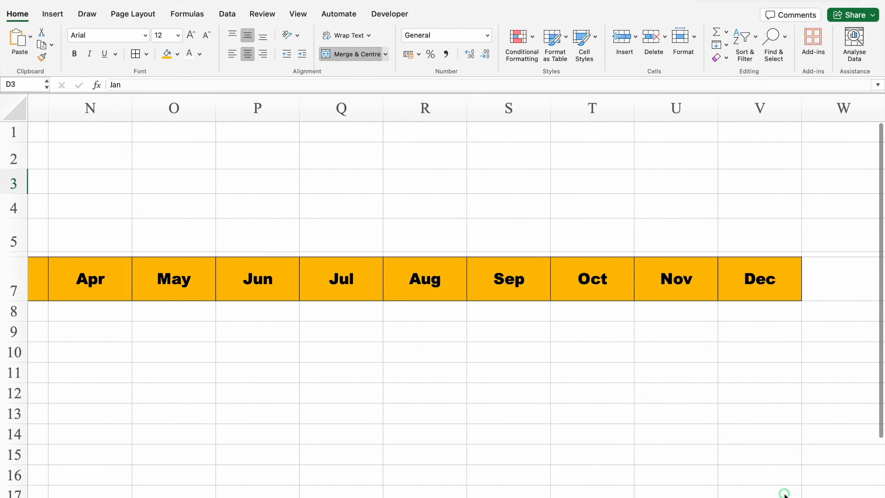
scroll(784, 492, "left", 6)
scroll(508, 492, "left", 1)
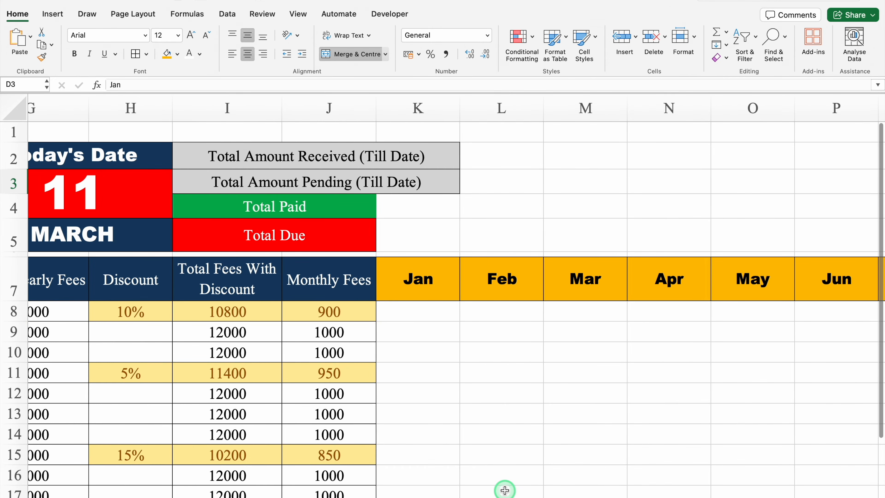
scroll(504, 490, "left", 6)
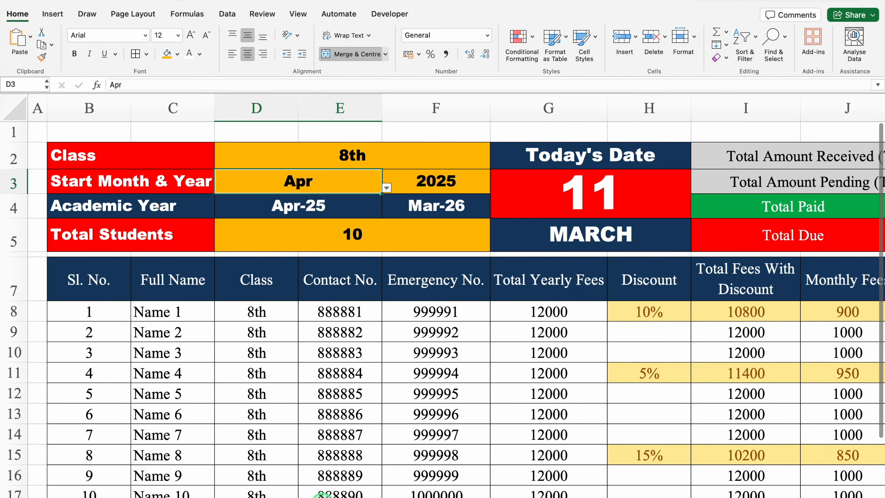
scroll(321, 494, "right", 8)
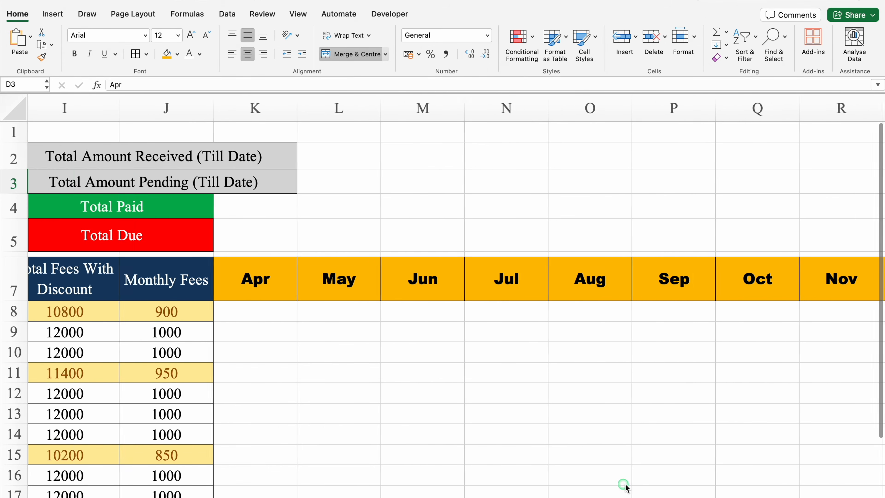
- Apply all borders and centre alignment to the monthly grid K7:V17
left_click_drag(881, 310, 881, 353)
left_click(148, 223)
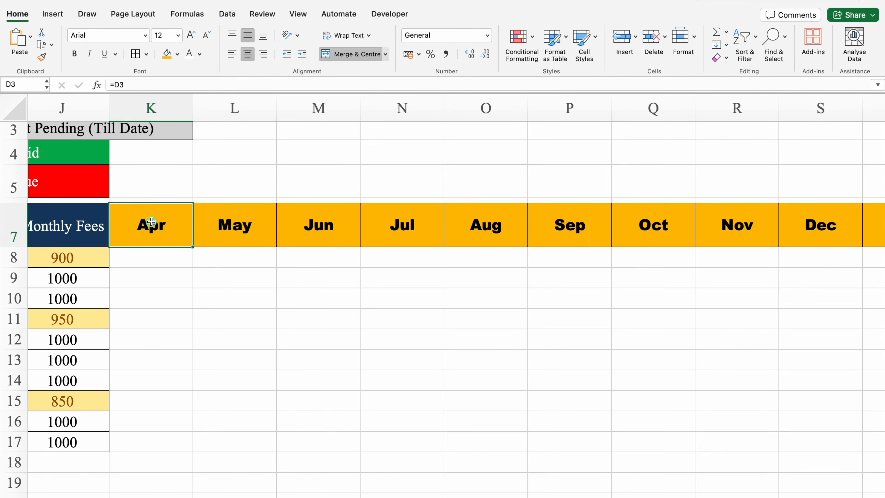
left_click_drag(150, 223, 159, 438)
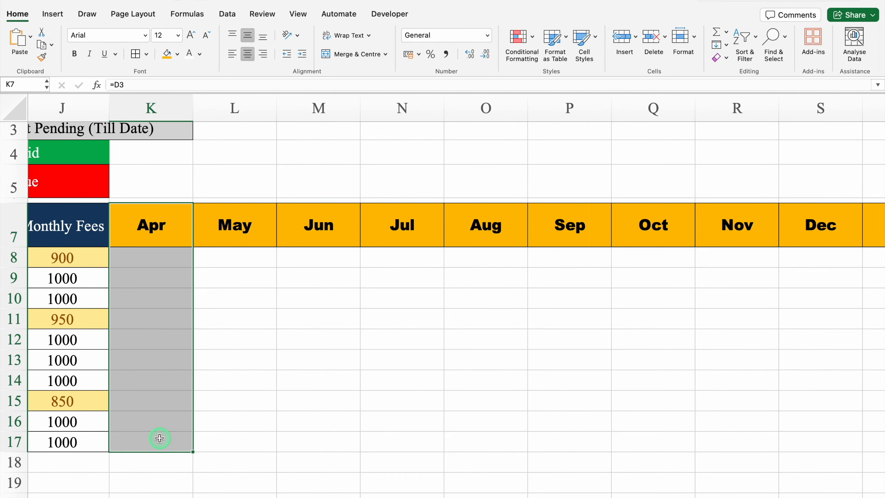
key("super+shift+Right")
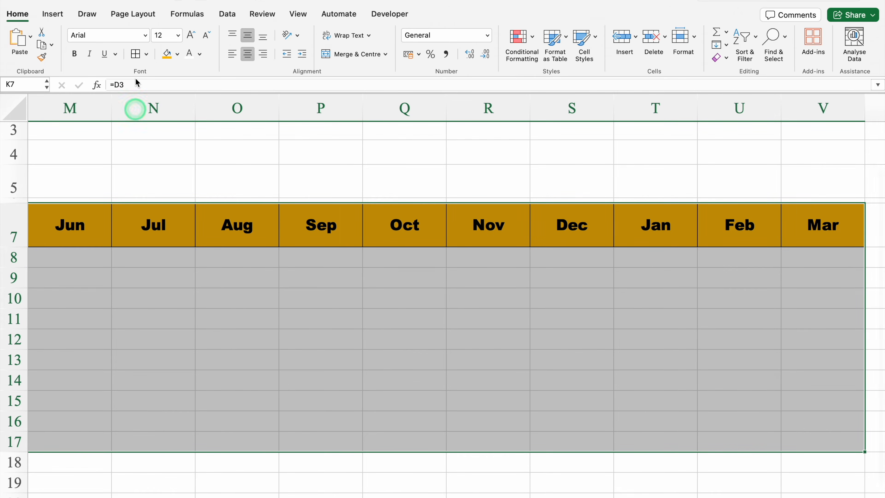
left_click(136, 54)
left_click(247, 54)
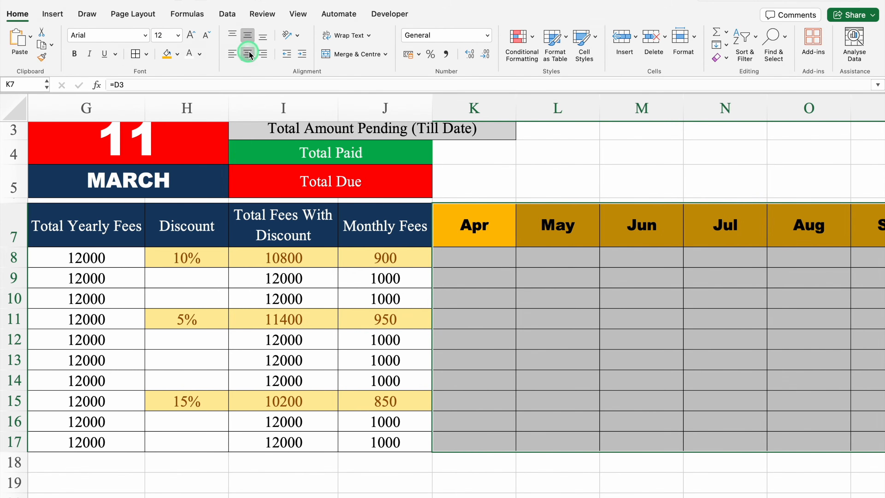
left_click(246, 55)
- Add list data validation to K8 with the source options Paid,Due
left_click(481, 260)
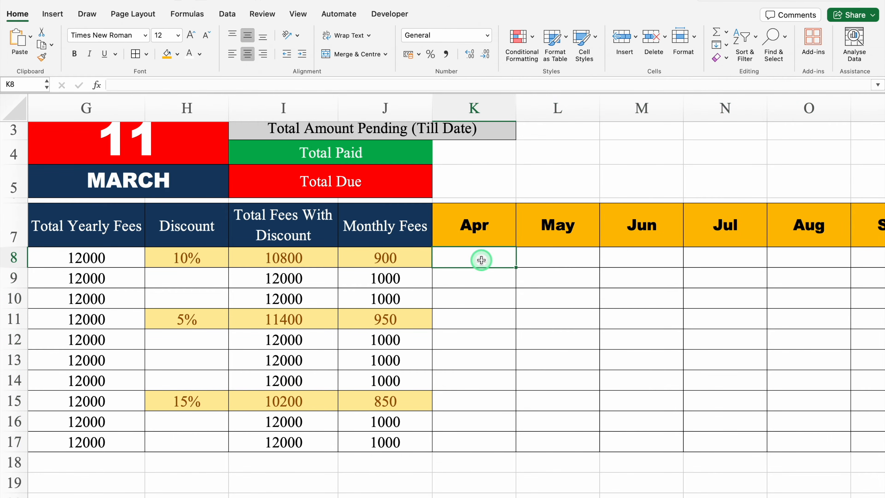
left_click(227, 14)
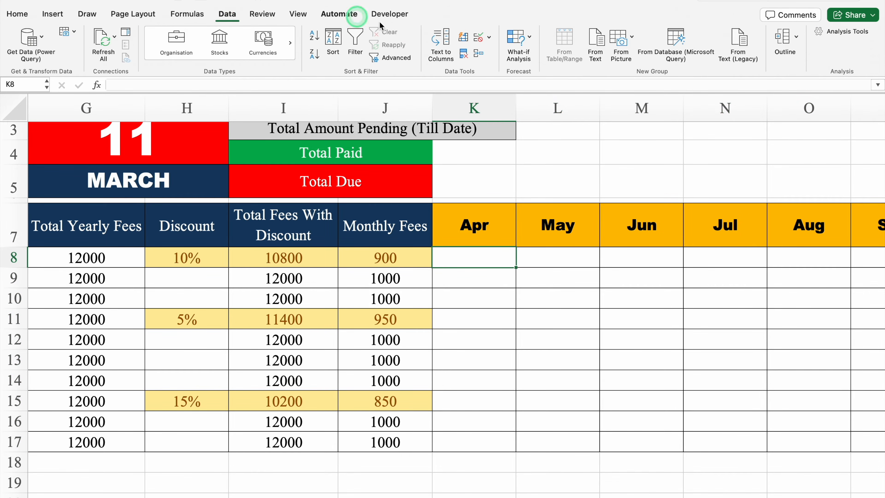
left_click(489, 37)
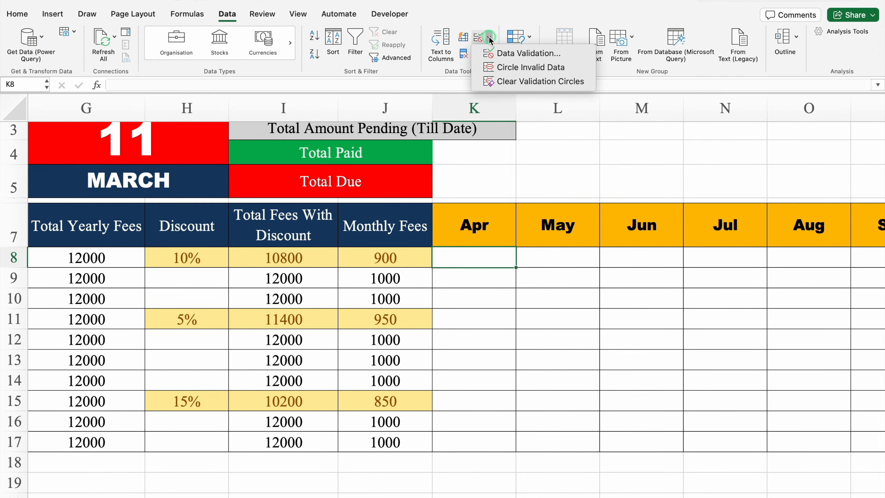
left_click(524, 54)
left_click(439, 140)
left_click(412, 146)
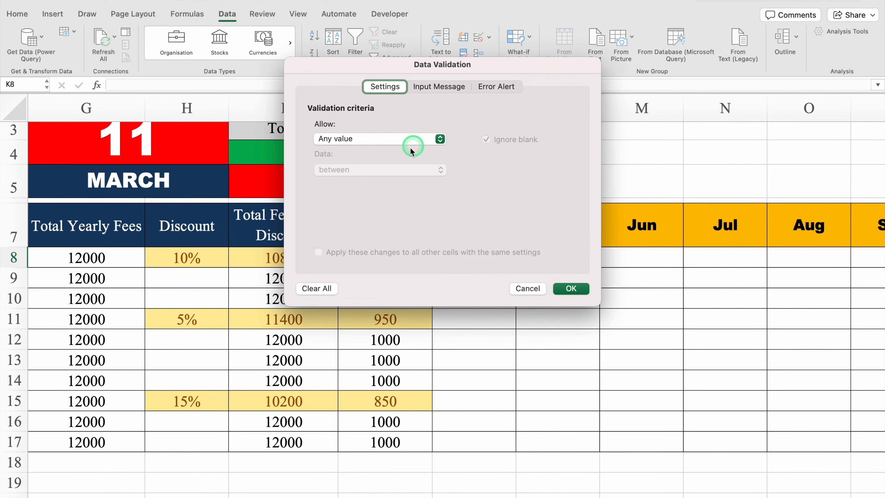
left_click(357, 178)
left_click(365, 200)
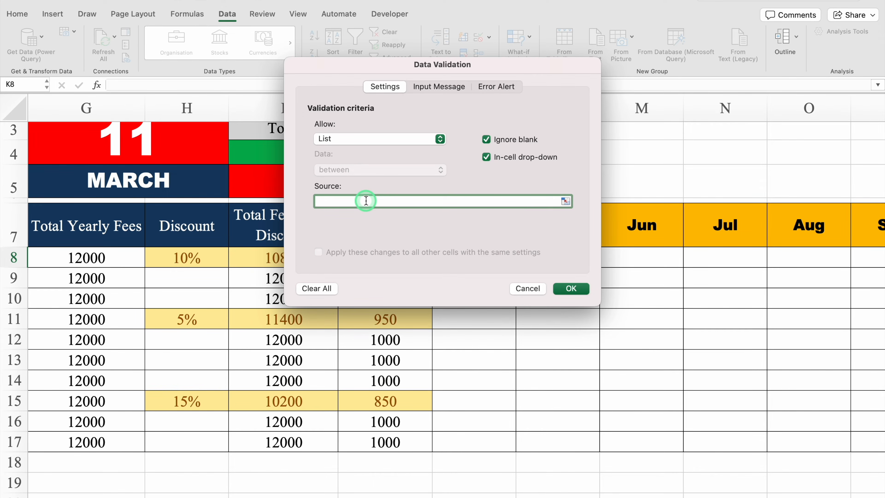
type("Paid,")
left_click(386, 239)
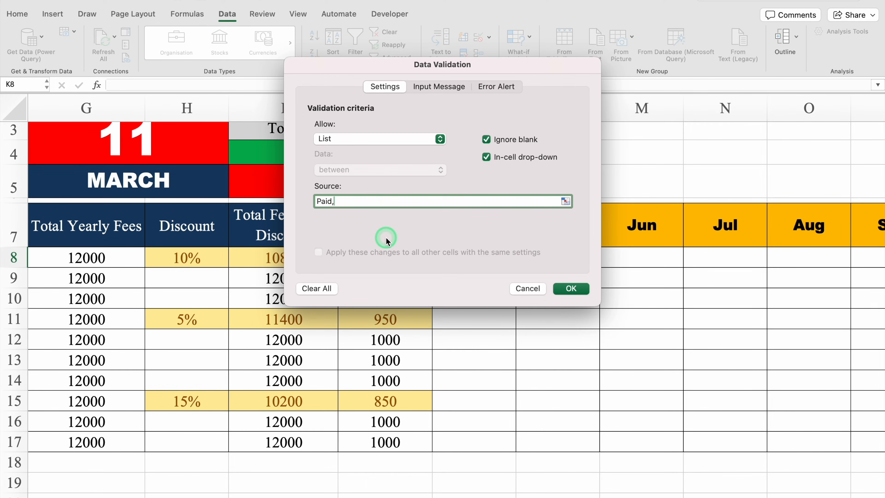
left_click(571, 298)
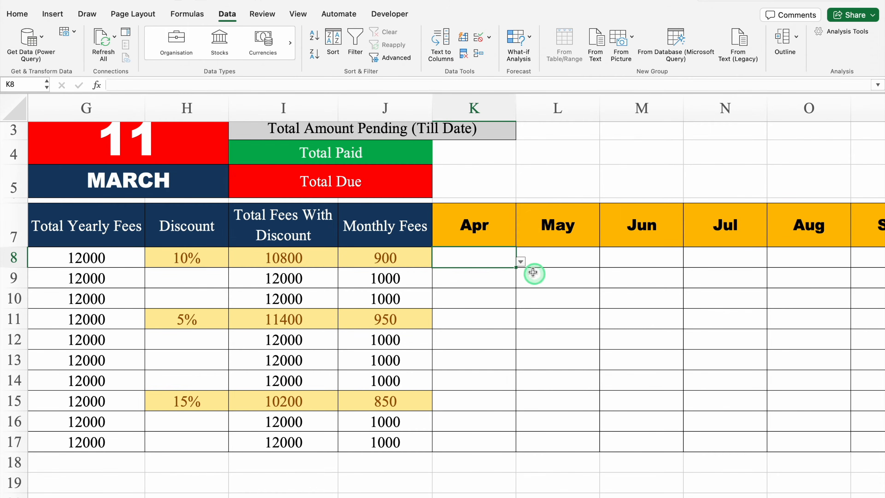
- Fill the K8 drop-down through K17, choosing Paid in K8 and Due in K9 and leaving the remaining cells blank
left_click(521, 261)
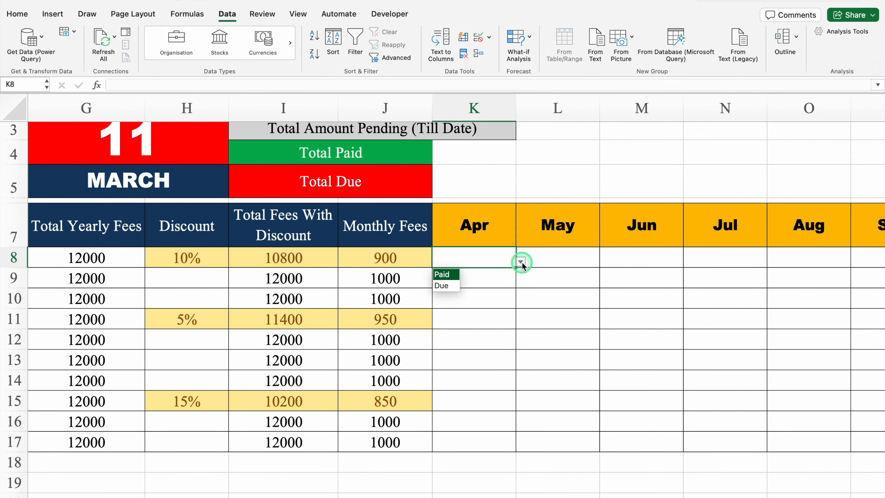
left_click(459, 276)
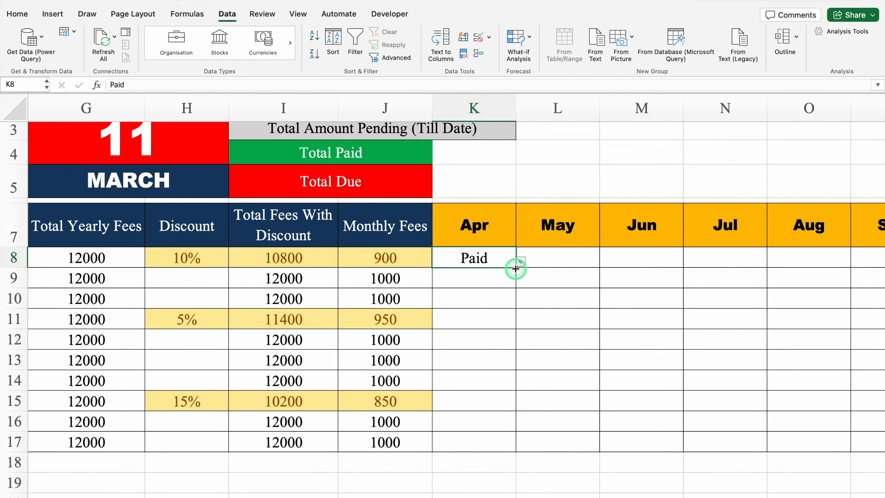
left_click_drag(516, 268, 509, 442)
left_click_drag(479, 279, 480, 442)
key("Delete")
left_click(521, 281)
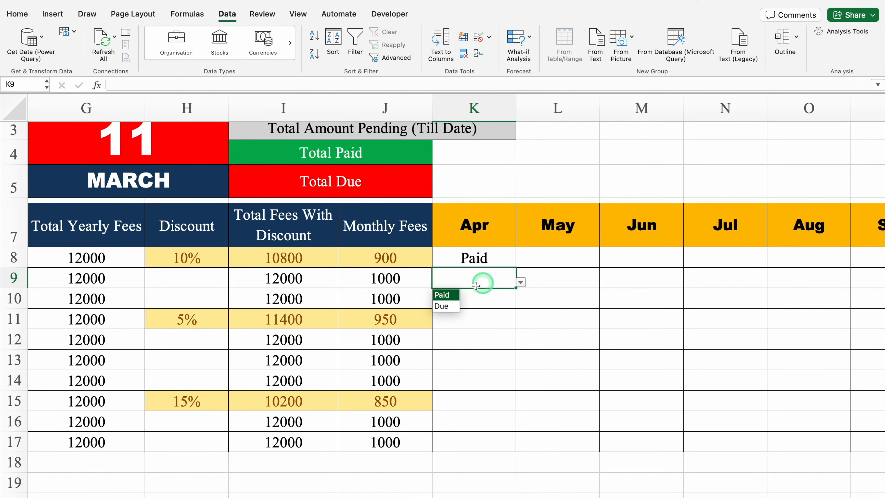
left_click(452, 306)
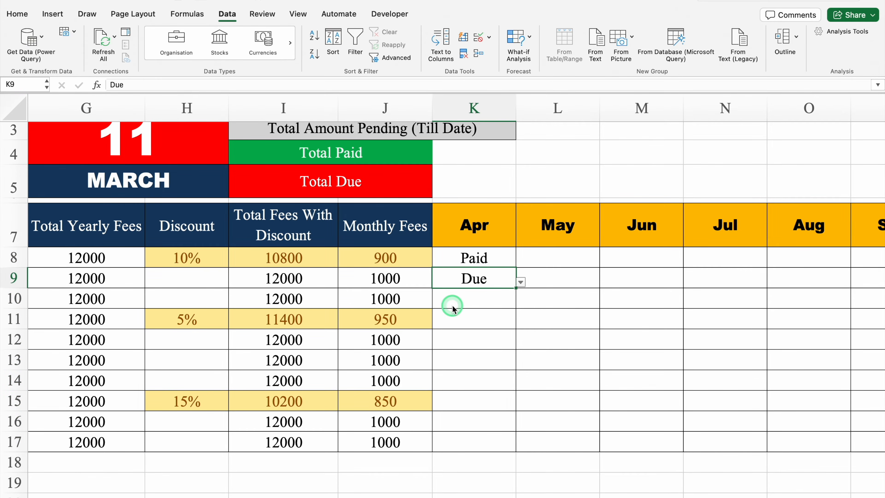
- Create a conditional formatting rule on the whole worksheet for cell values equal to Paid
left_click(14, 107)
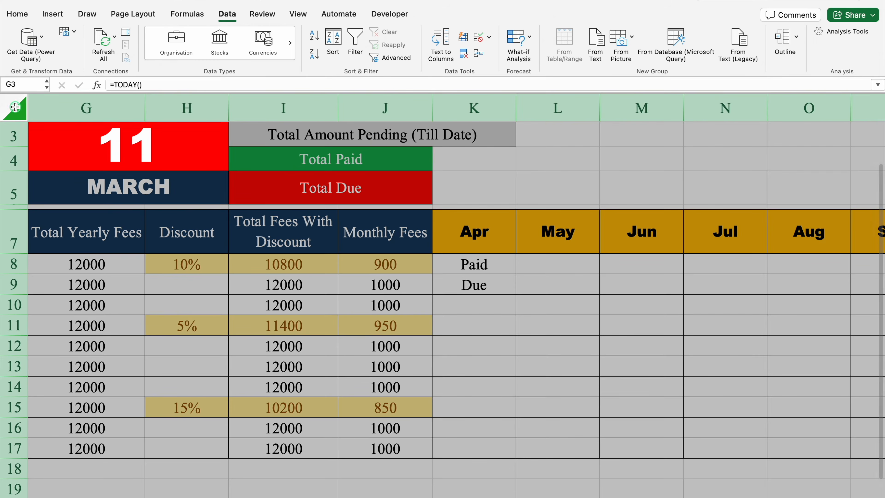
left_click(17, 15)
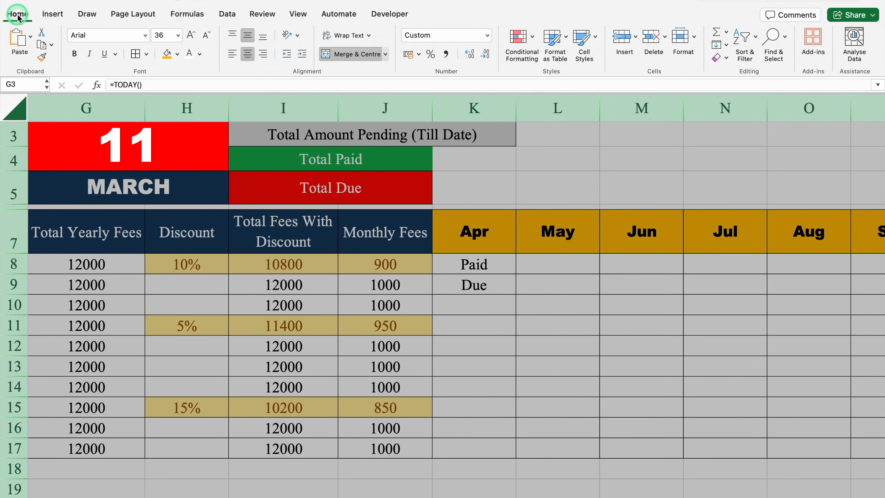
left_click(519, 39)
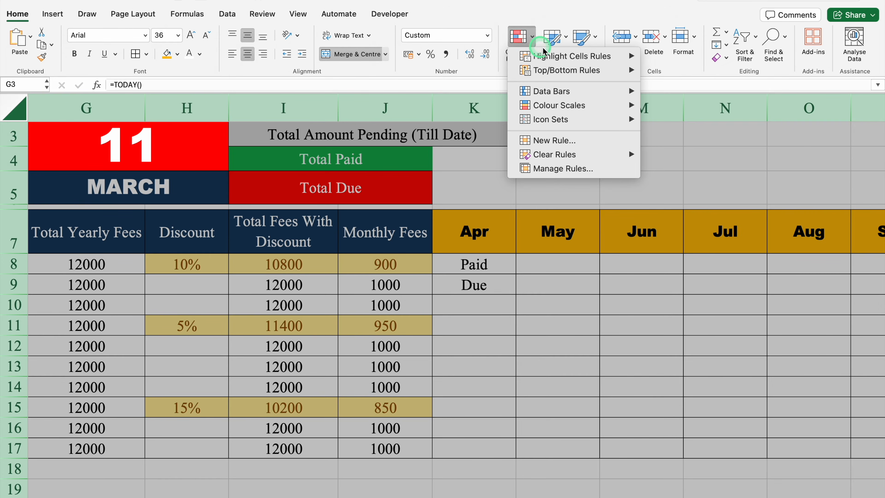
mouse_move(629, 56)
left_click(674, 101)
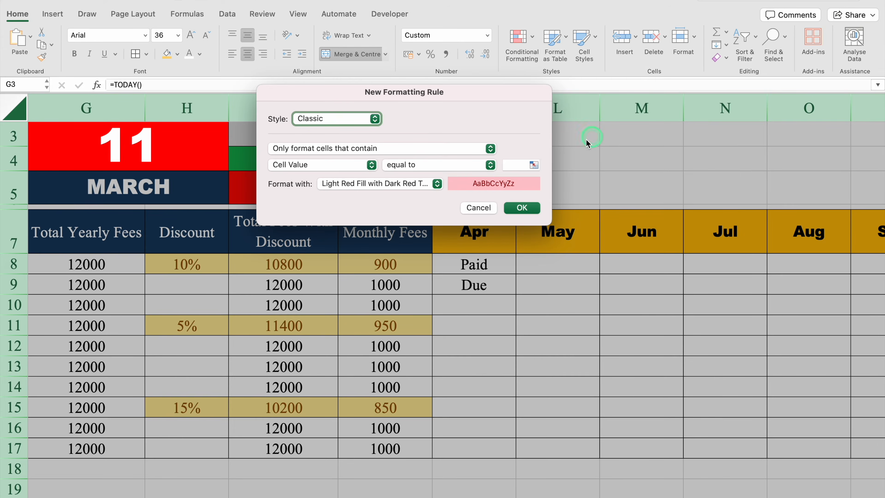
left_click(514, 166)
left_click(557, 291)
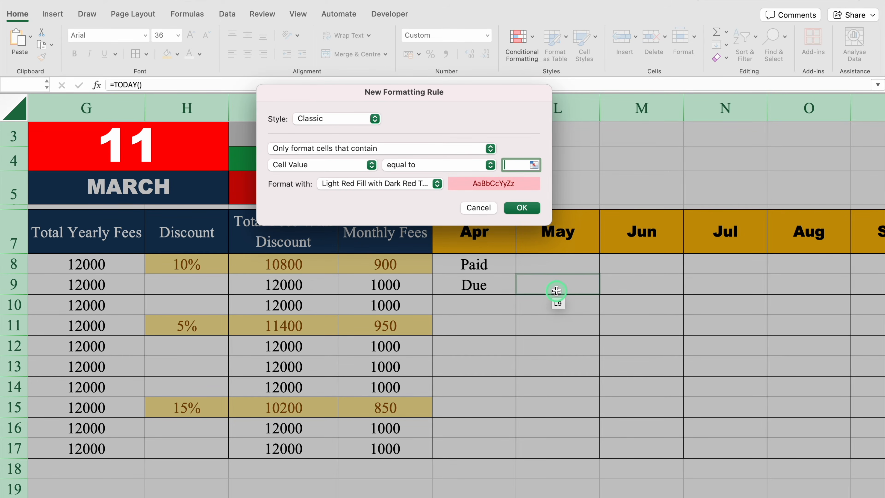
type("Paid")
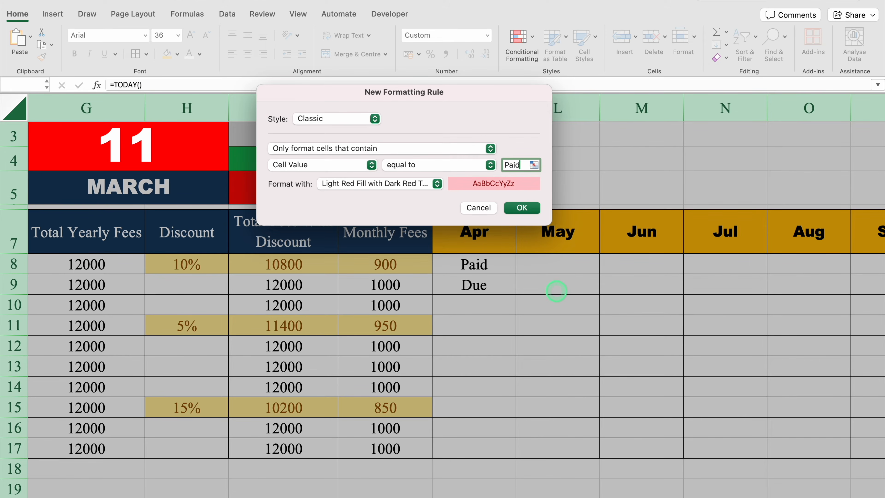
- Give the Paid rule a customised format with green fill and white font, and apply it
left_click(436, 183)
left_click(372, 264)
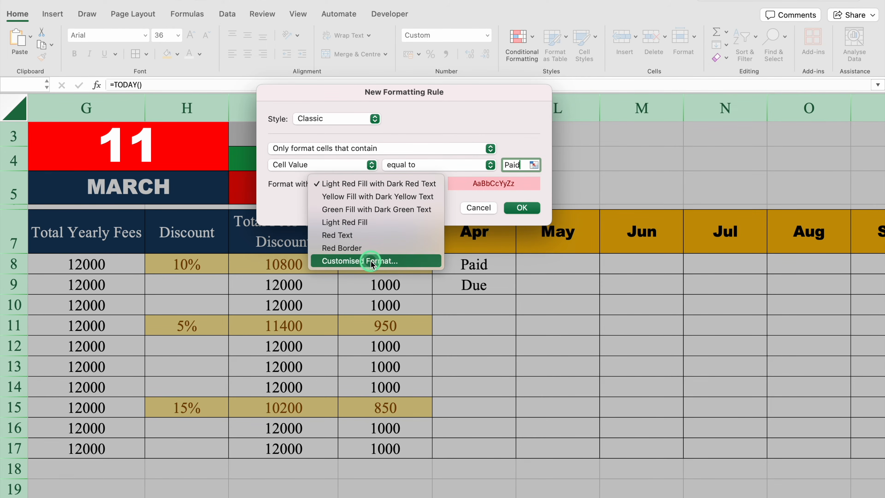
left_click(497, 62)
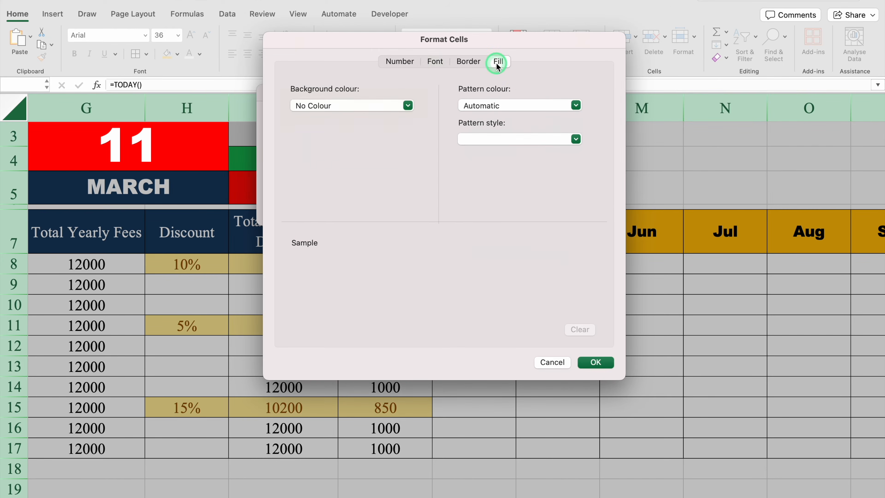
left_click(408, 106)
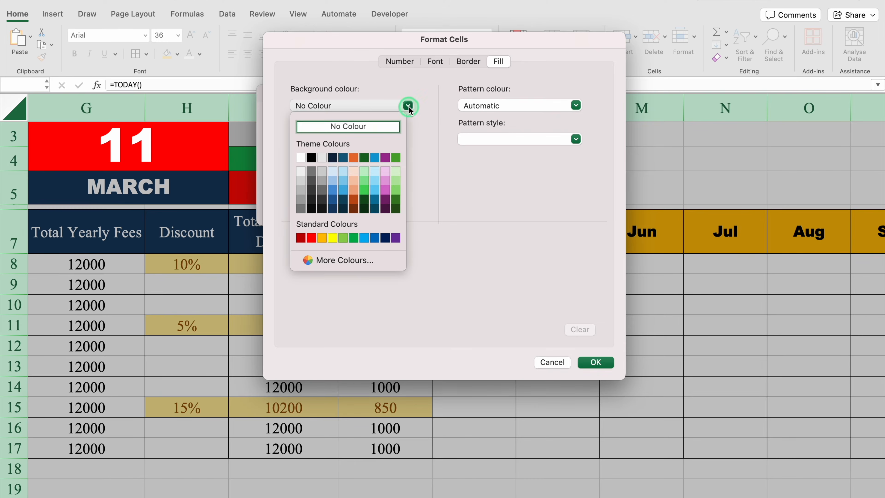
left_click(352, 238)
left_click(434, 62)
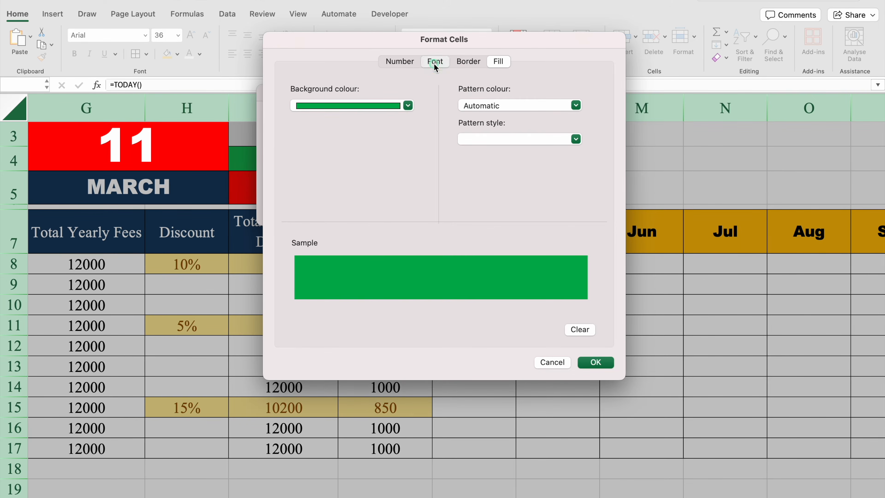
left_click(520, 196)
left_click(462, 247)
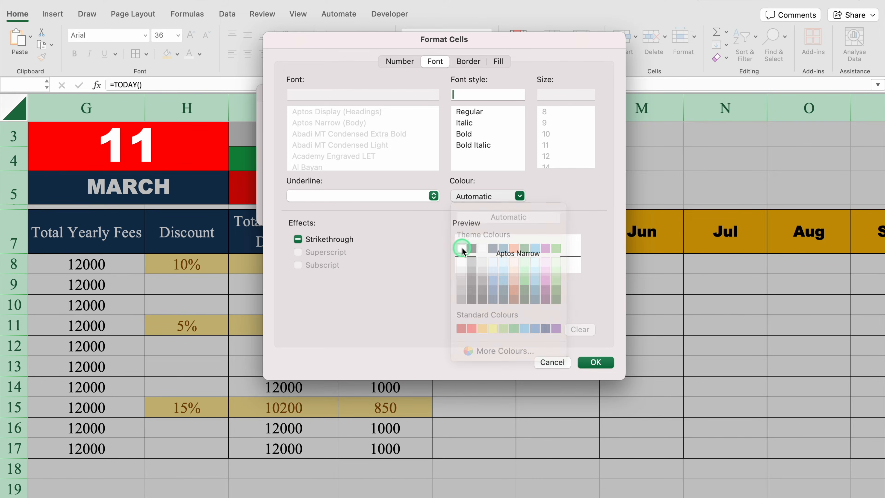
left_click(597, 363)
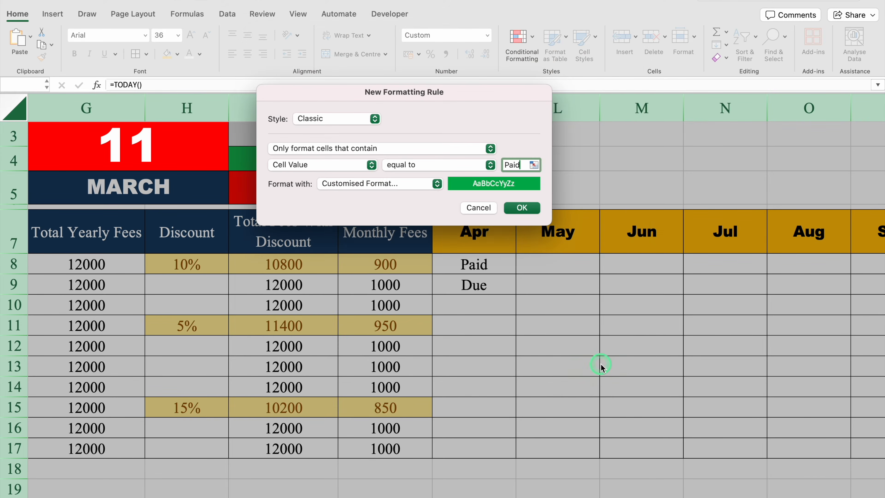
left_click(519, 206)
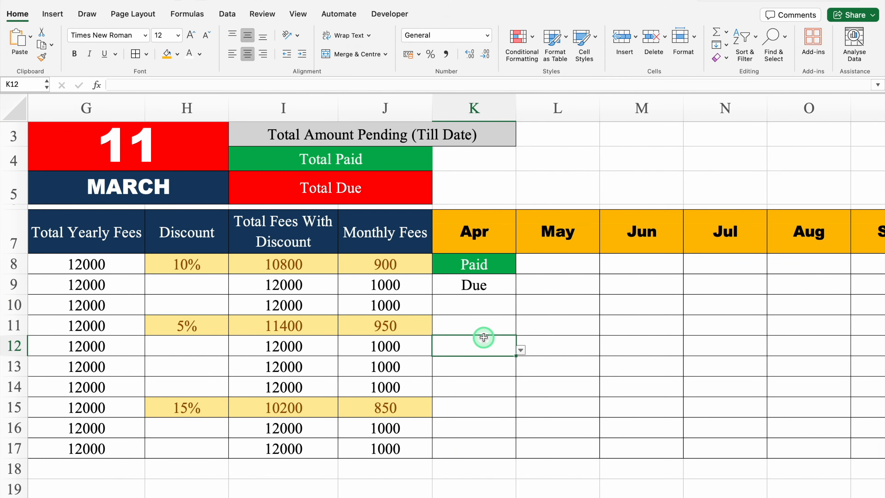
left_click(496, 258)
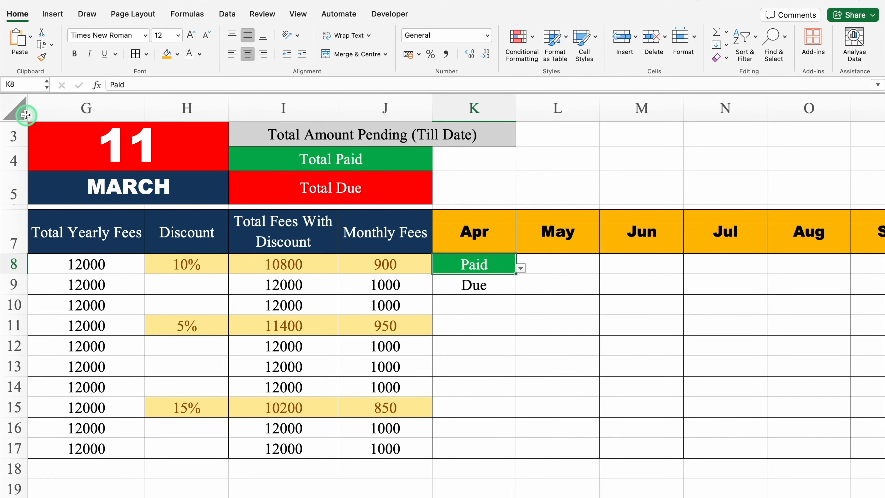
- Create a conditional formatting rule on the whole worksheet for cell values equal to Due
left_click(14, 106)
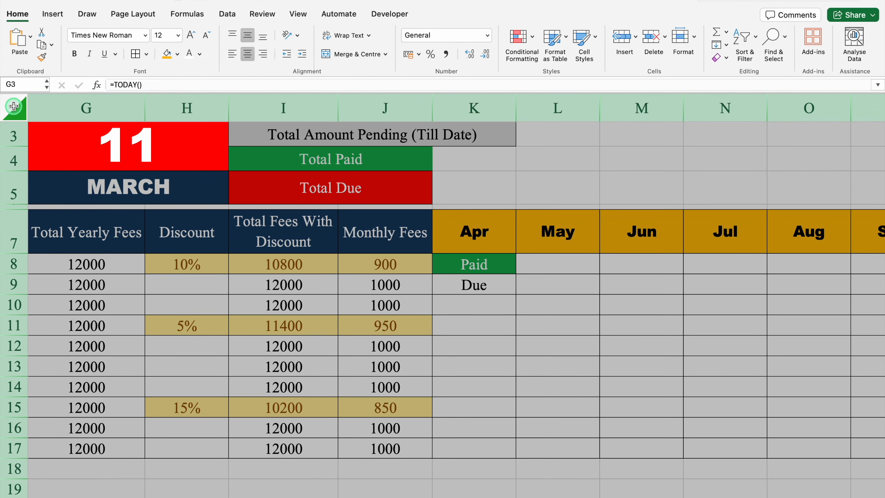
left_click(519, 36)
mouse_move(592, 56)
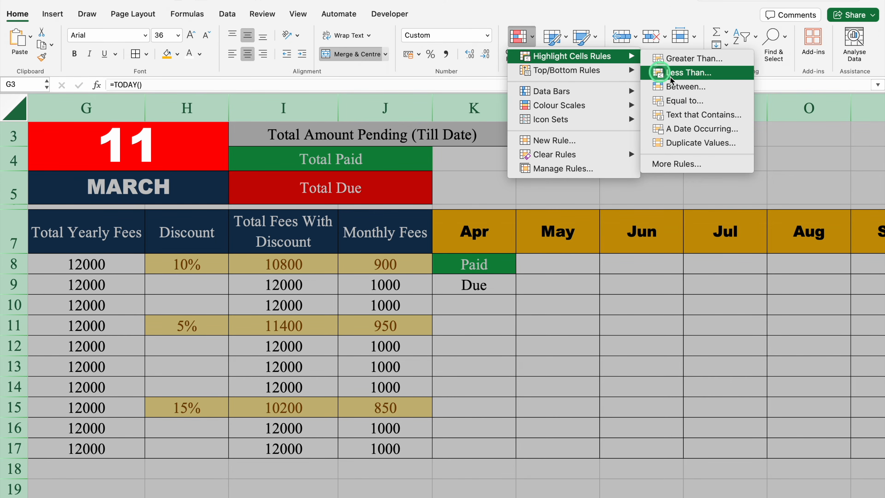
left_click(695, 99)
left_click(518, 166)
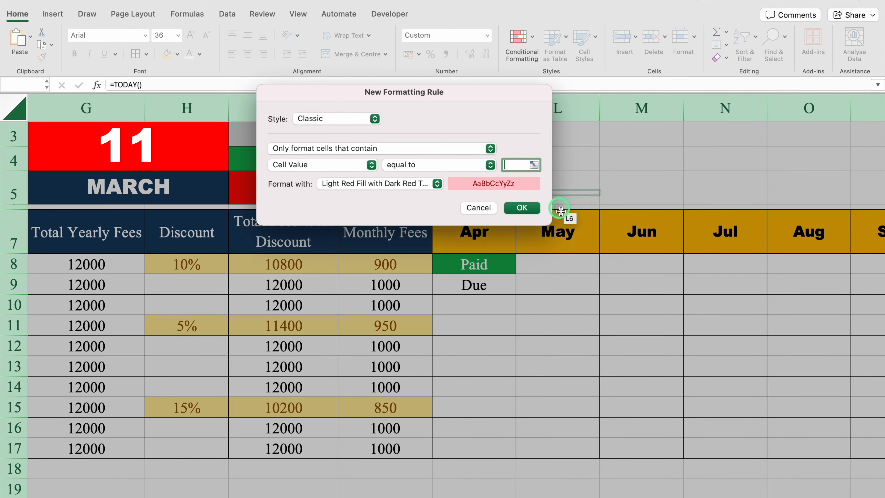
type("Due")
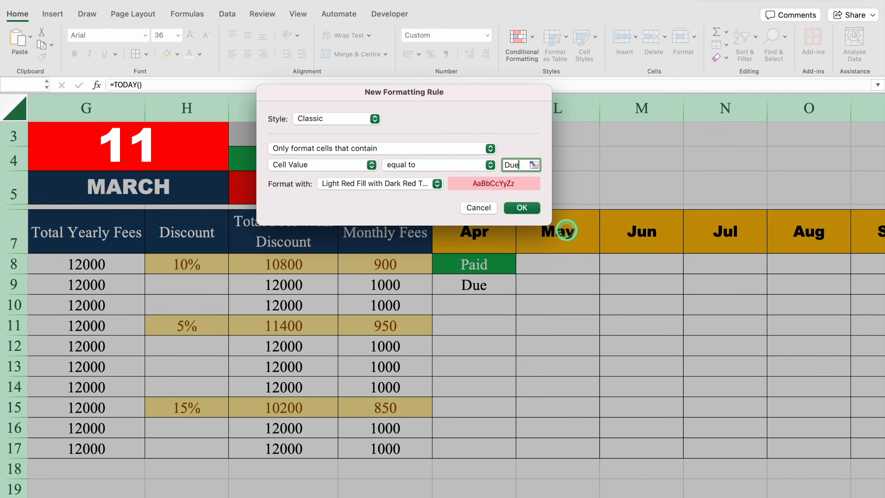
- Give the Due rule a customised format with red fill and white font, and apply it
left_click(437, 183)
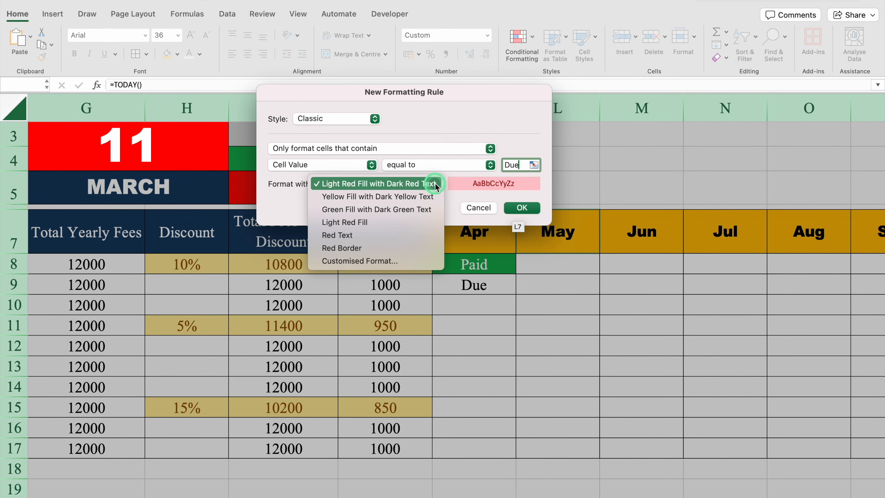
left_click(363, 259)
left_click(500, 61)
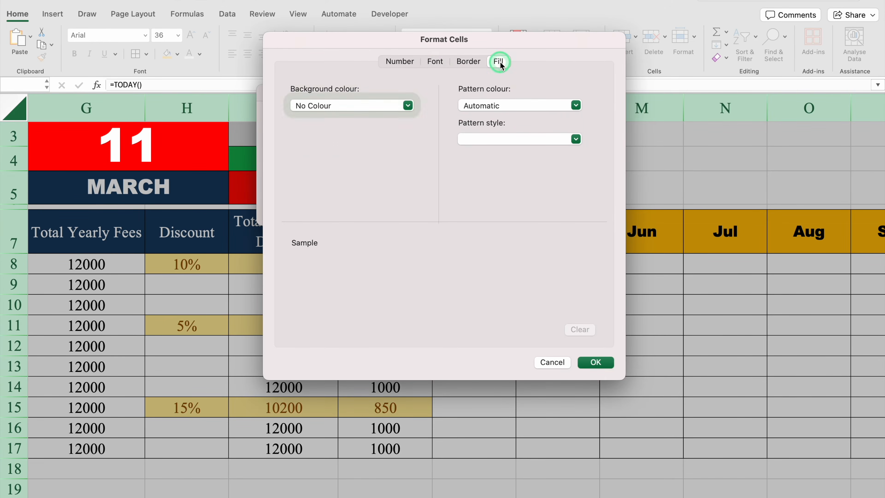
left_click(409, 106)
left_click(311, 238)
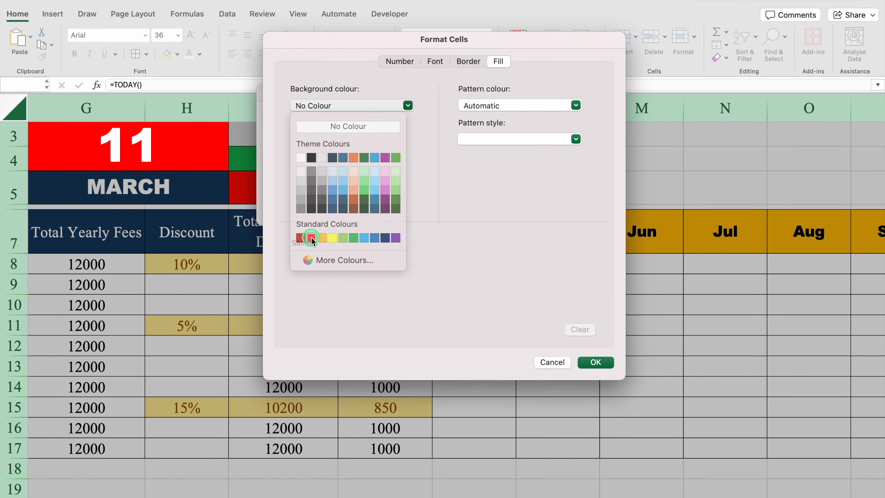
left_click(449, 89)
left_click(430, 65)
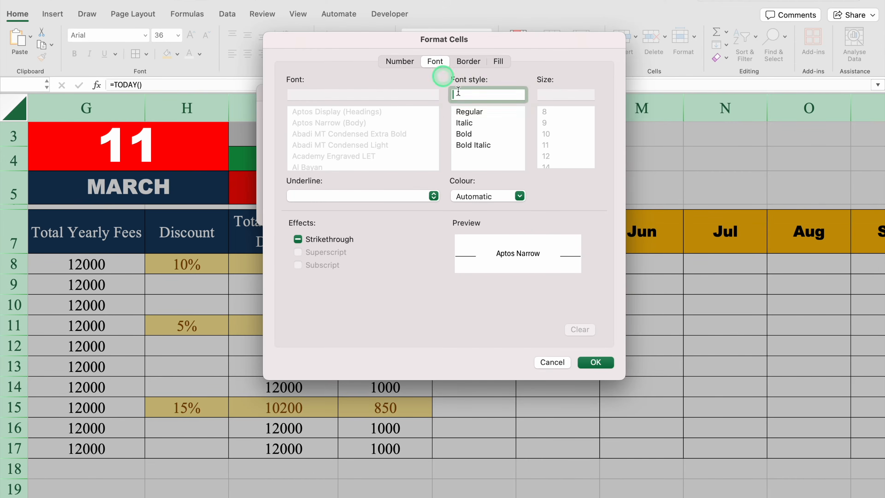
left_click(520, 196)
left_click(462, 248)
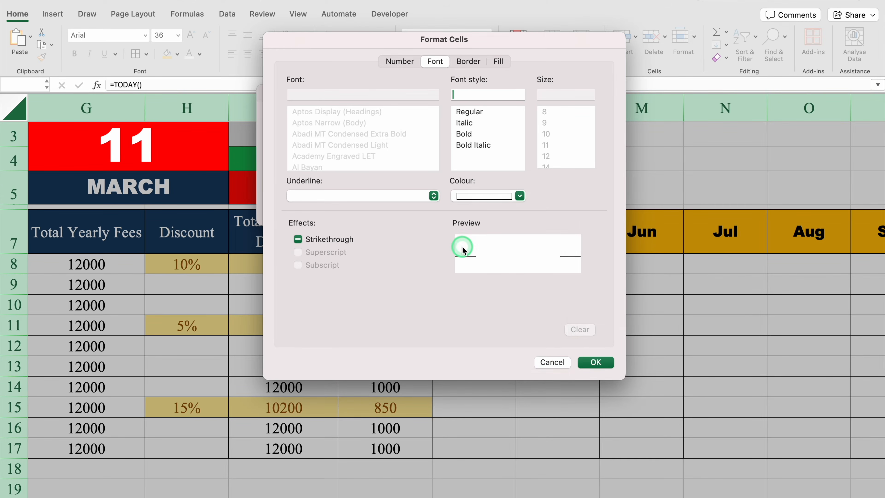
left_click(595, 357)
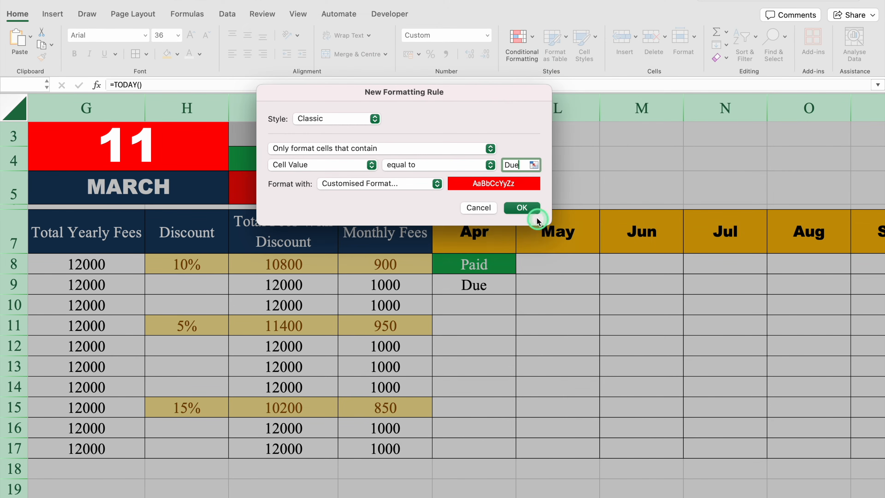
left_click(521, 206)
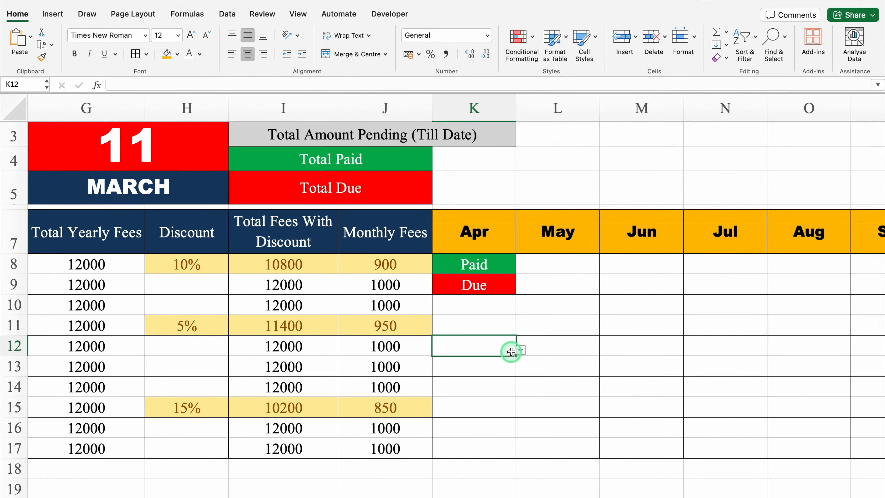
- Clear the Paid and Due entries in the Apr column and fill the drop-downs across to V17
left_click(519, 320)
mouse_move(506, 269)
left_mouse_down()
mouse_move(516, 458)
mouse_move(879, 461)
mouse_move(852, 464)
left_mouse_up()
key("Delete")
left_click(489, 262)
- Test the Jan drop-downs by choosing Paid in T9 and Due in T10, and clear both cells
left_click(664, 286)
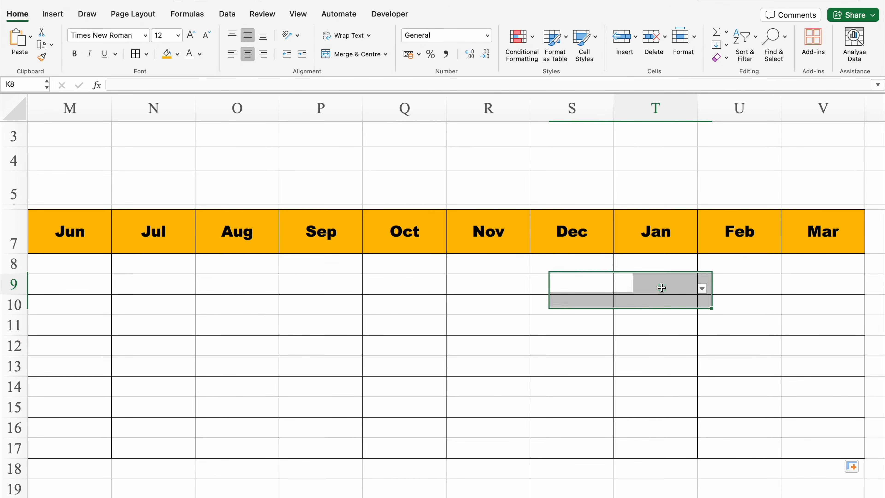
left_click(701, 289)
left_click(632, 301)
left_click(654, 308)
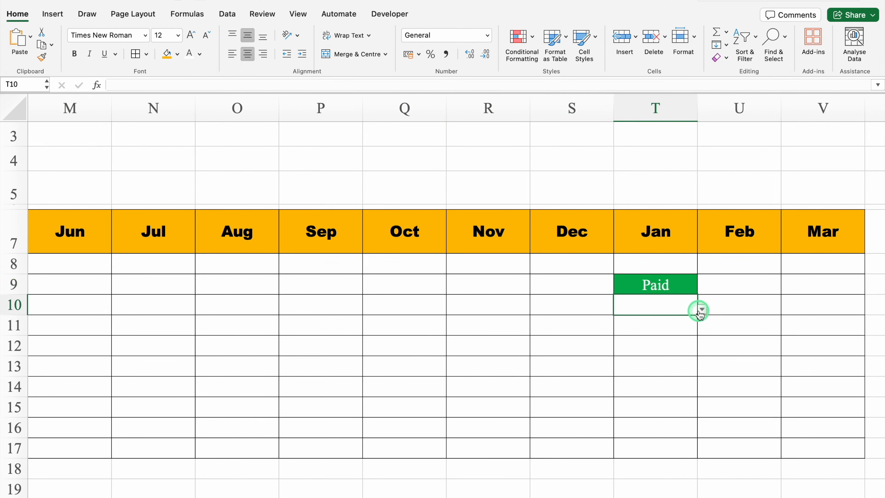
left_click(702, 309)
left_click(631, 334)
left_click(667, 348)
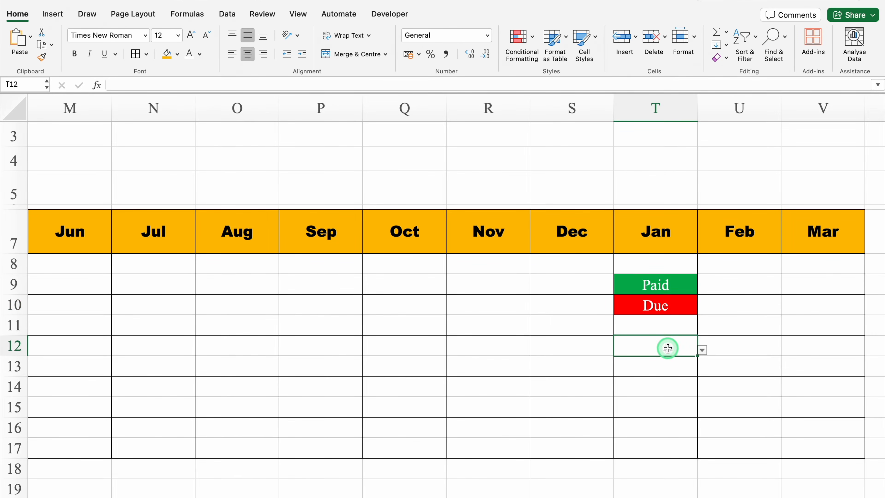
left_click_drag(668, 284, 672, 302)
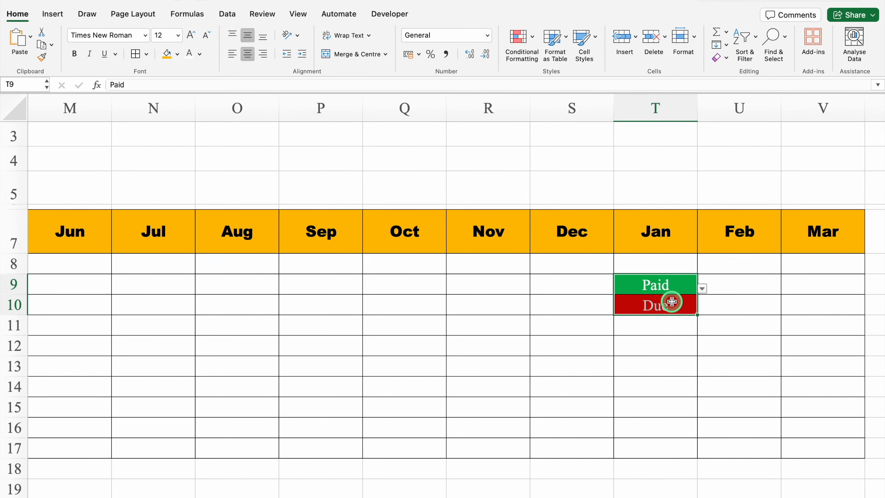
key("Delete")
- Apply all borders to the Total Paid and Total Due value cells K4:K5
scroll(610, 491, "left", 10)
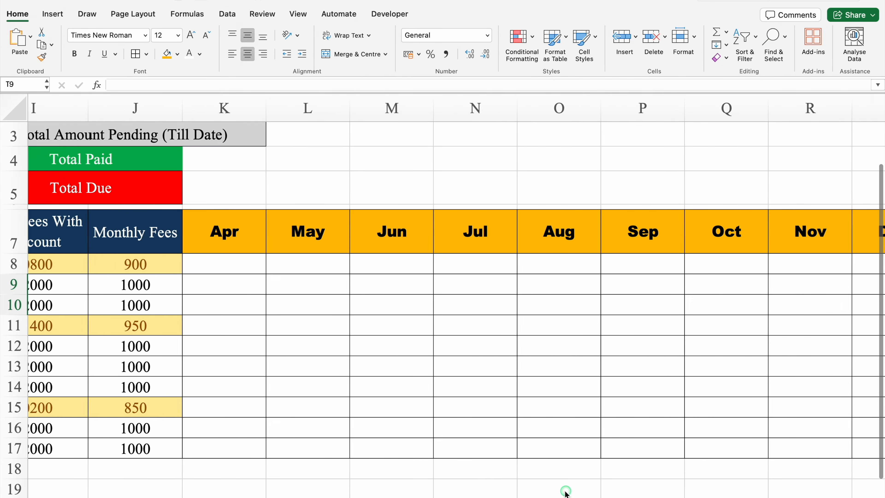
scroll(480, 490, "left", 2)
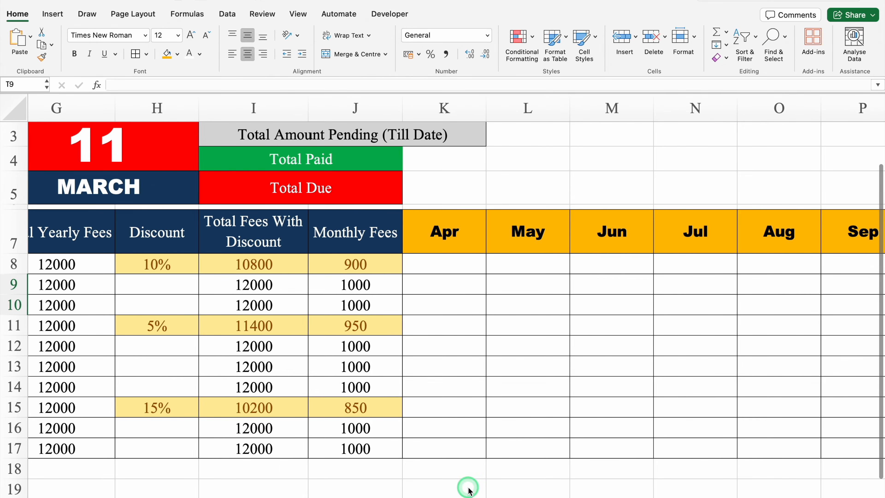
left_click(442, 162)
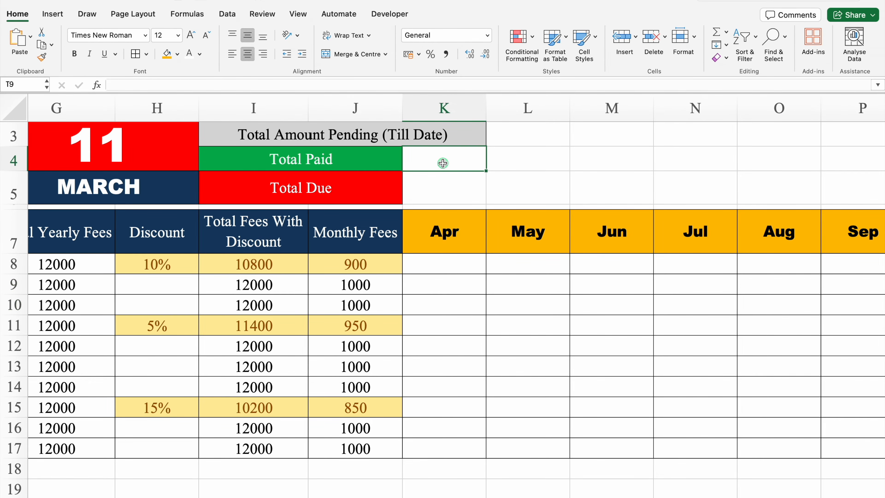
left_click_drag(443, 163, 448, 187)
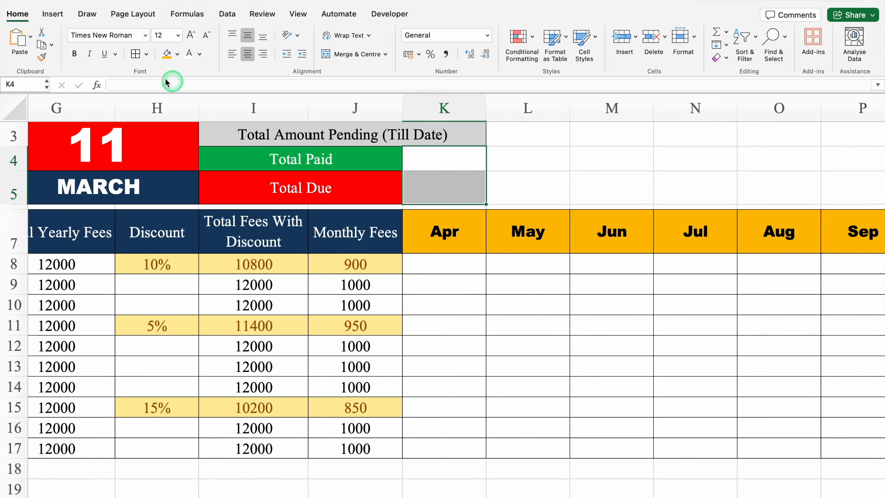
left_click(136, 54)
- Enter the formula =COUNTIF(K8:K170,"Paid") in the Total Paid cell K4
left_click(470, 163)
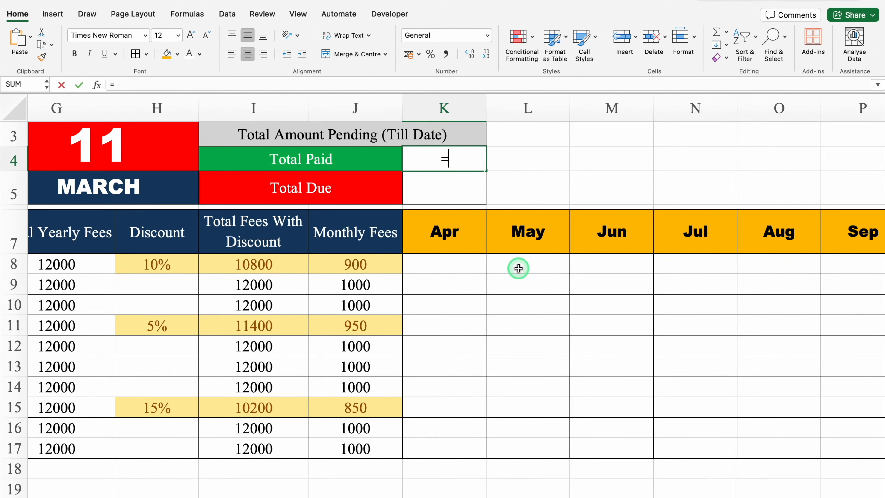
type("COUNTIF(")
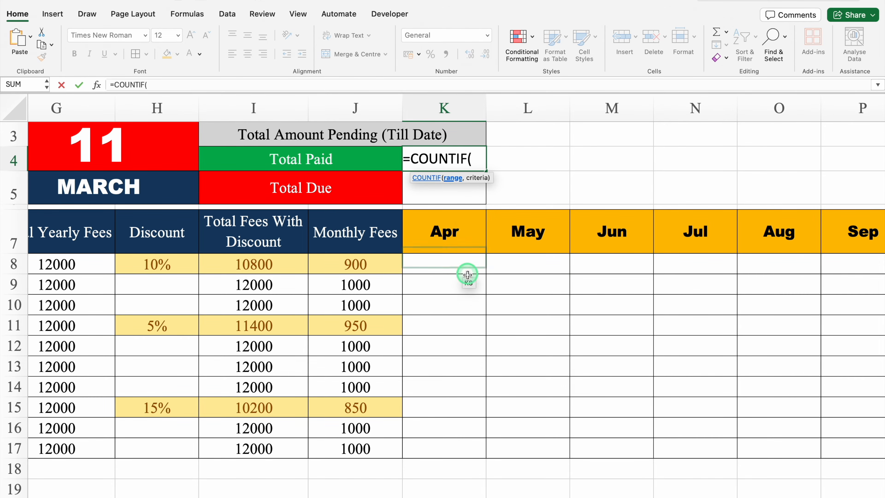
left_click(455, 262)
left_click_drag(456, 262, 460, 450)
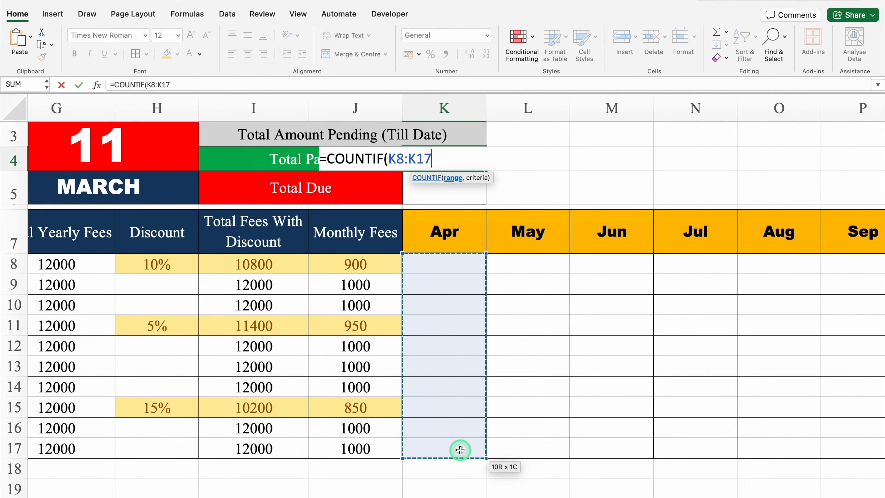
type("0")
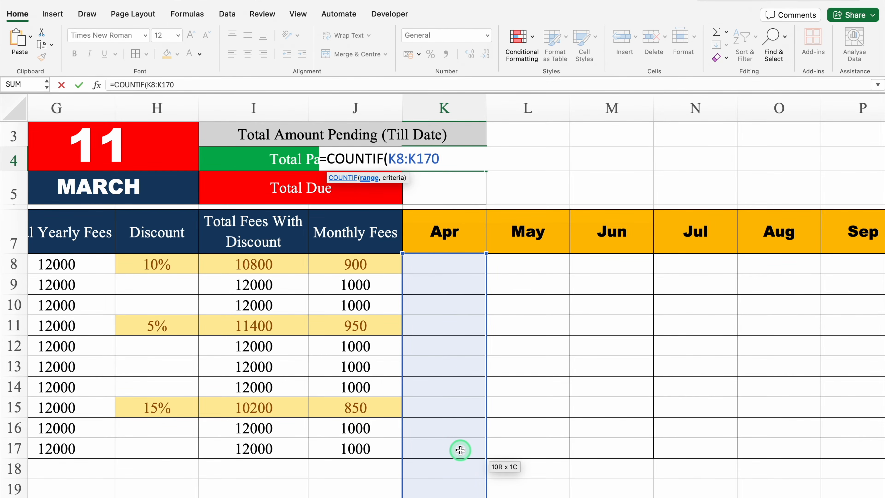
type(",\"Paid")
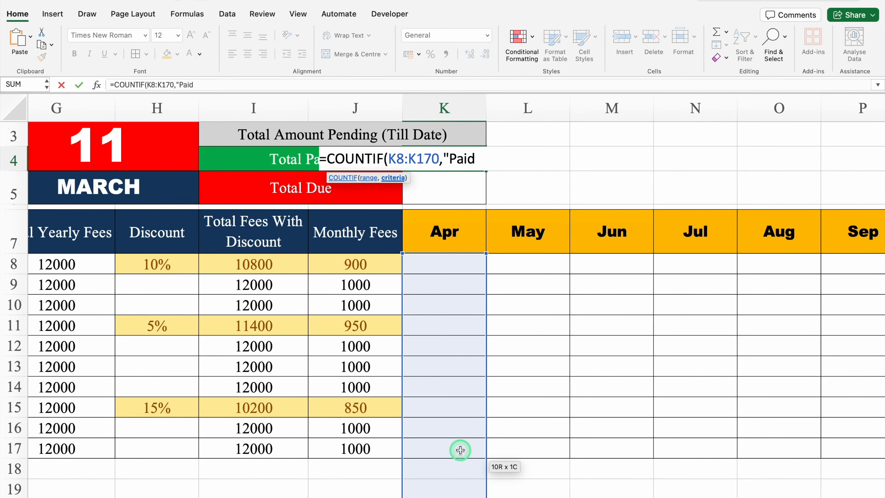
type(")")
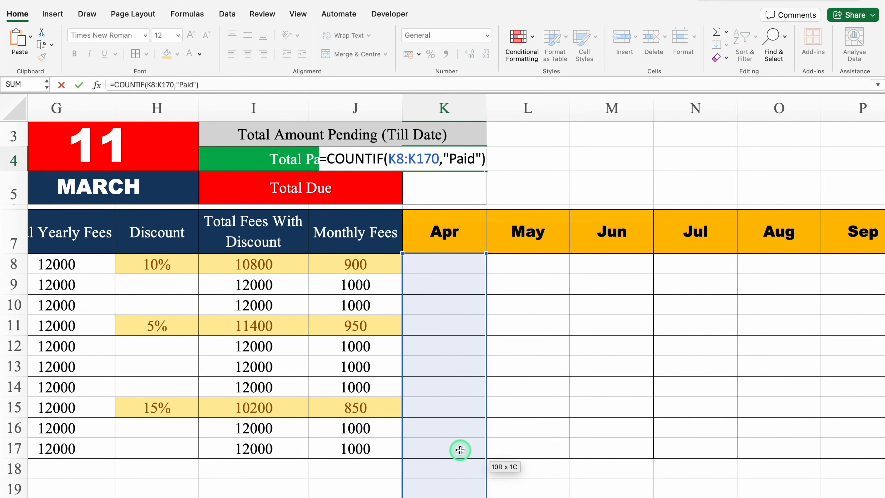
key("Return")
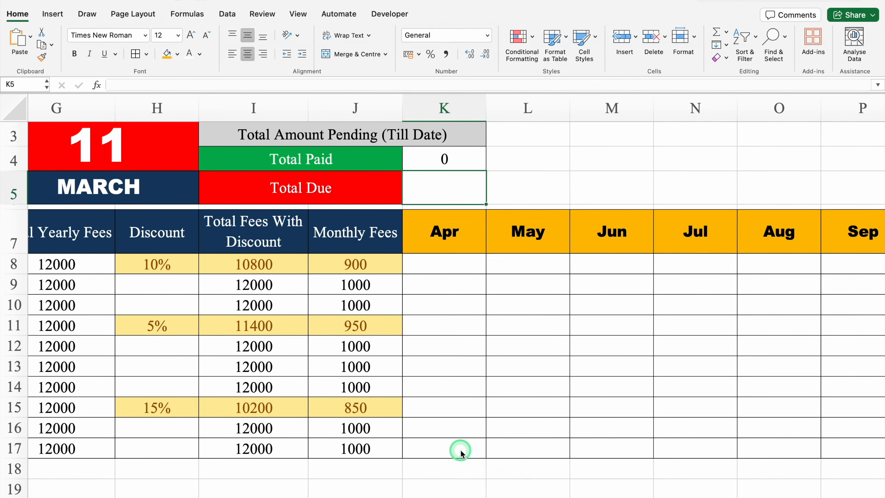
- Choose Paid in K9 and Due in K11 and K12 from the Apr drop-downs
left_click(454, 163)
left_click(458, 289)
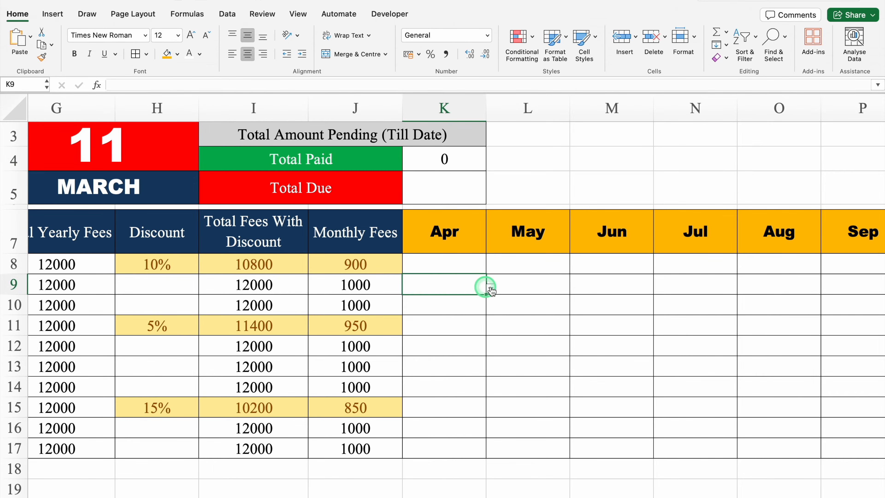
left_click(491, 288)
left_click(421, 302)
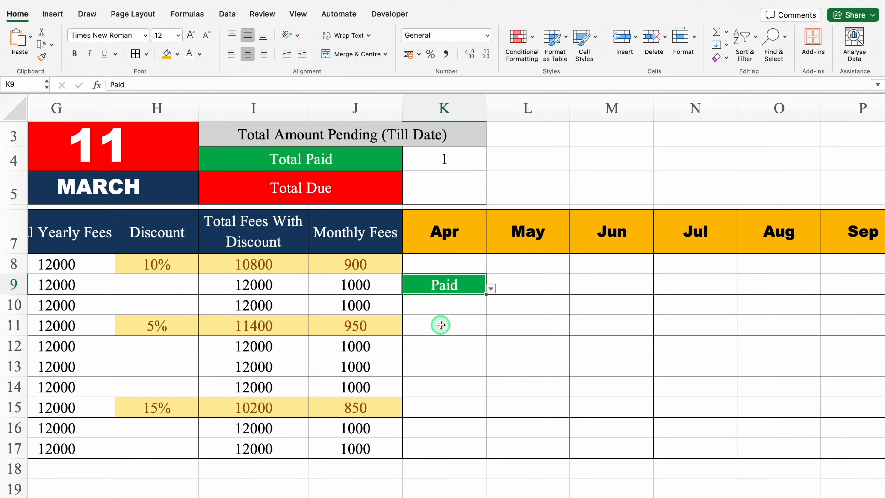
left_click(435, 315)
left_click(490, 328)
left_click(413, 353)
left_click(442, 347)
left_click(491, 350)
left_click(412, 374)
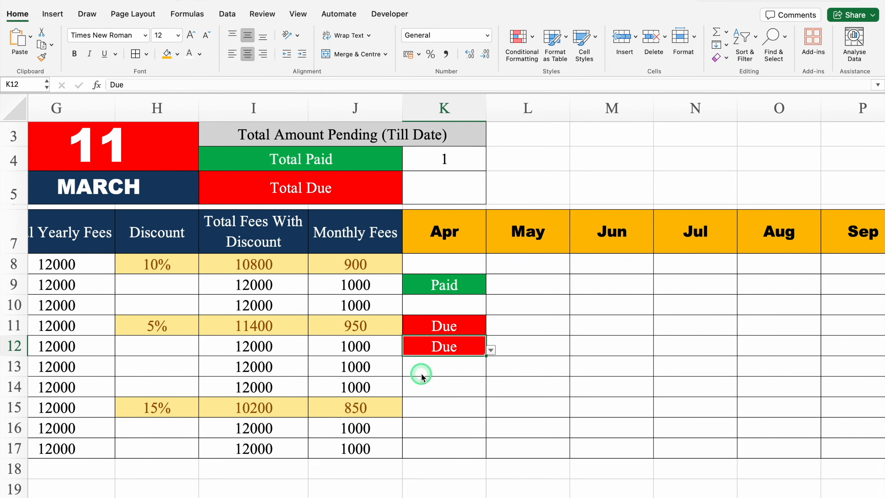
- Copy the COUNTIF formula text from the Total Paid cell K4 unchanged into the Total Due cell K5
left_click(439, 163)
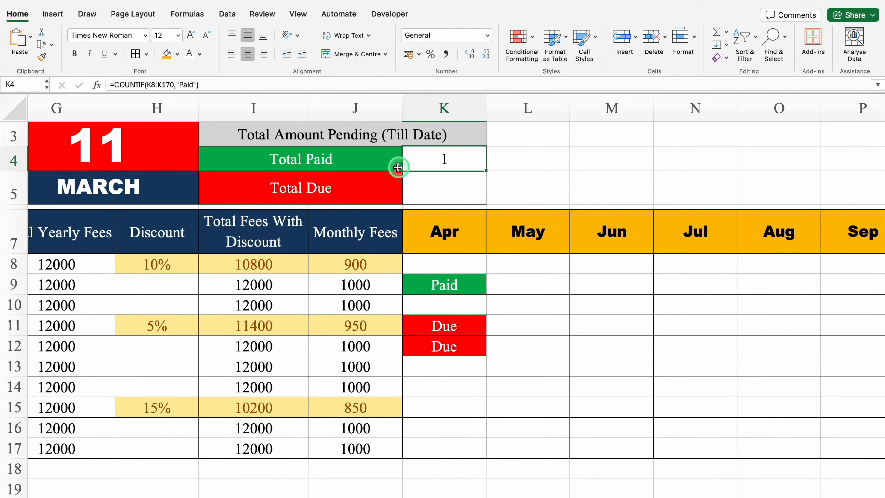
double_click(458, 162)
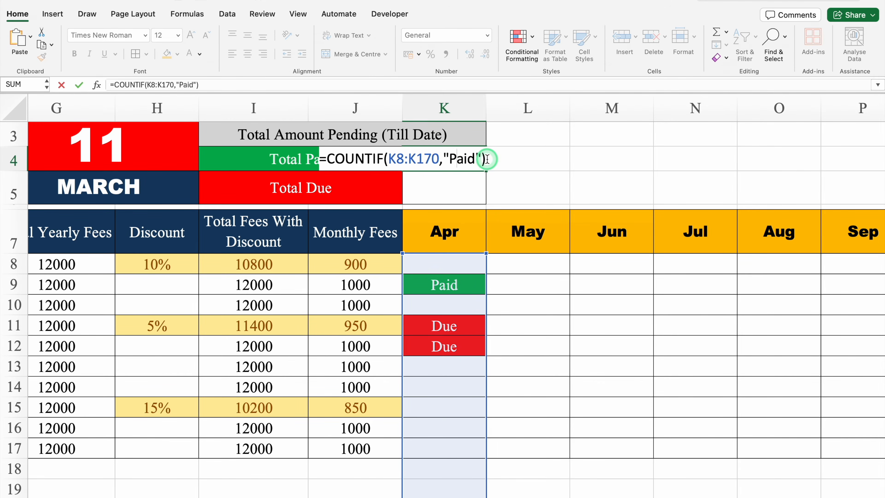
left_click_drag(487, 160, 318, 159)
key("super+c")
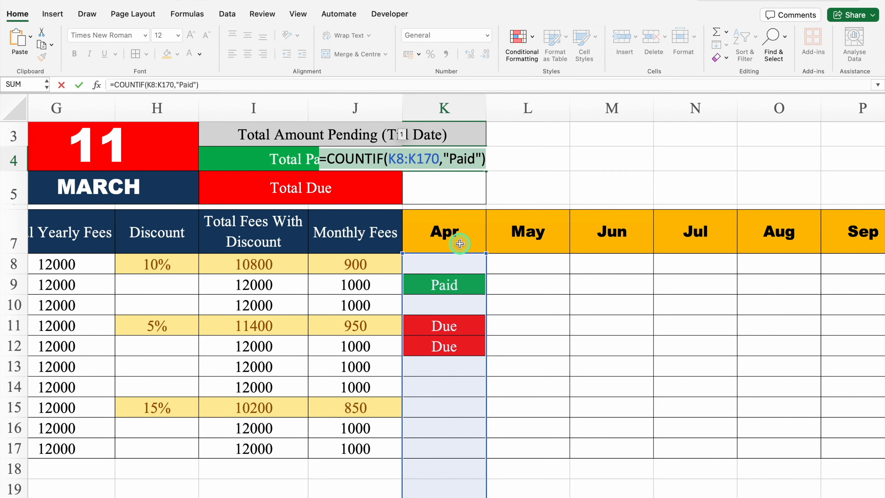
key("Escape")
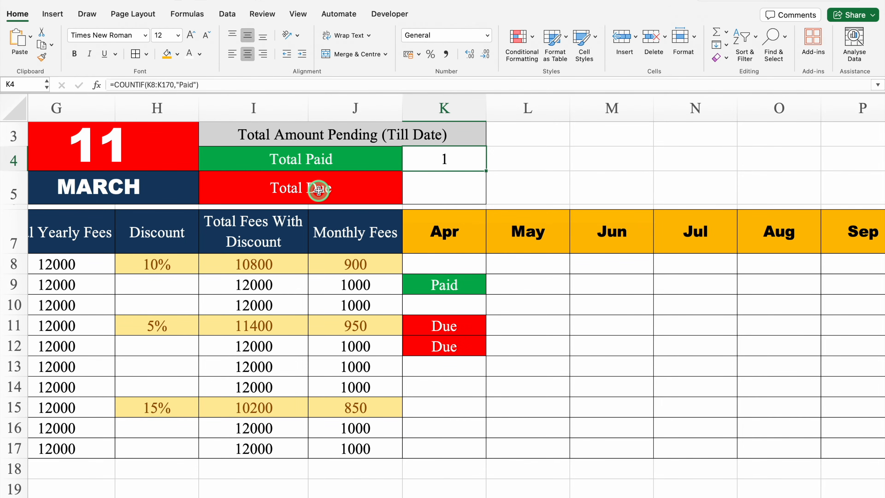
left_click(422, 191)
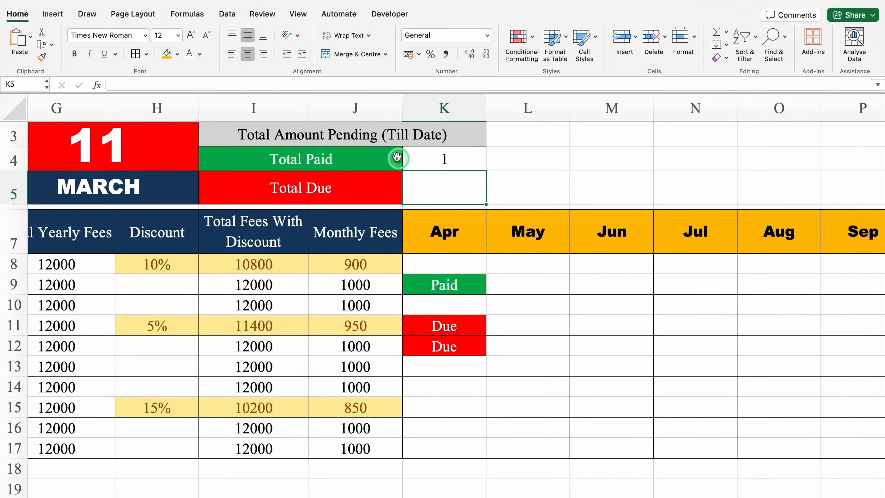
left_click(338, 86)
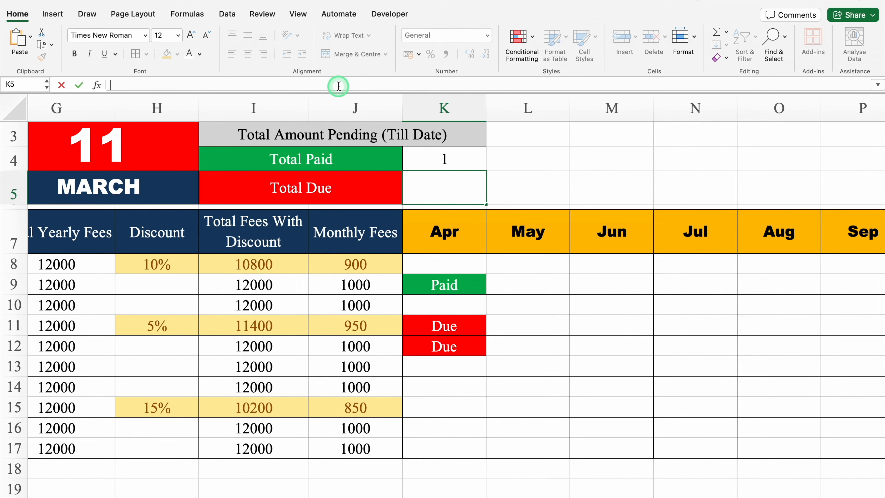
key("super+v")
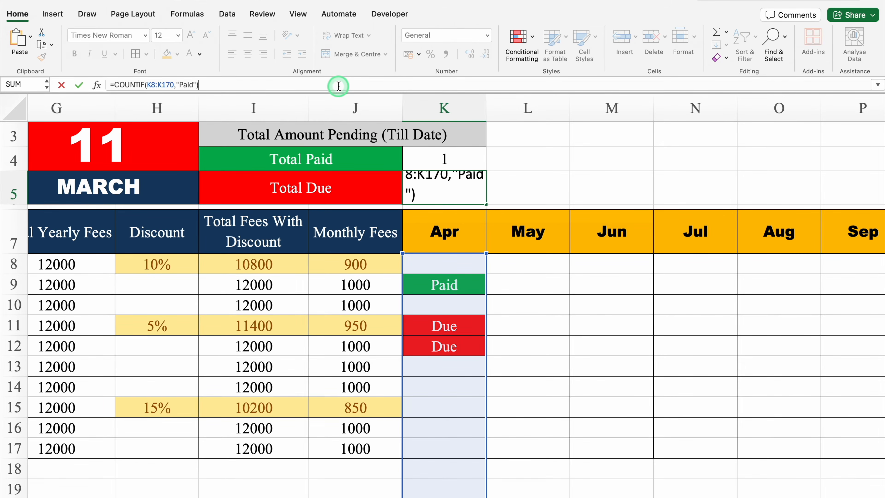
key("Return")
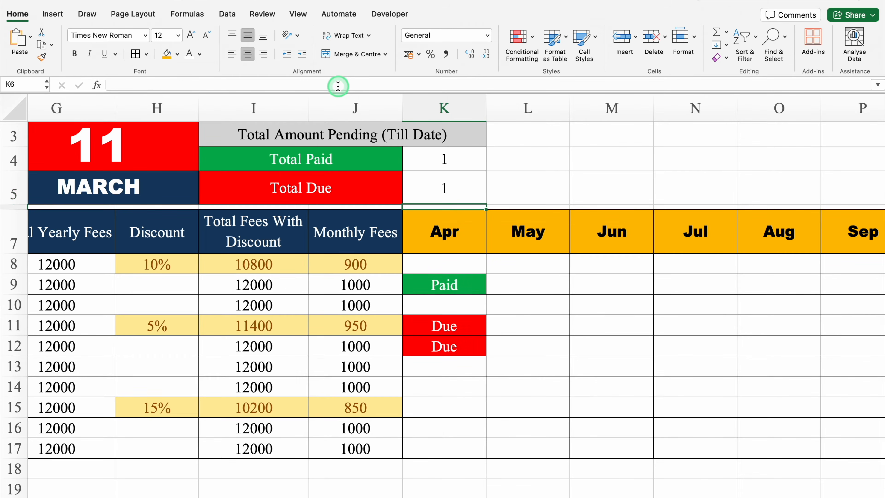
- Change the criterion in the Total Due formula so that K5 contains =COUNTIF(K8:K170,"Due")
left_click(455, 192)
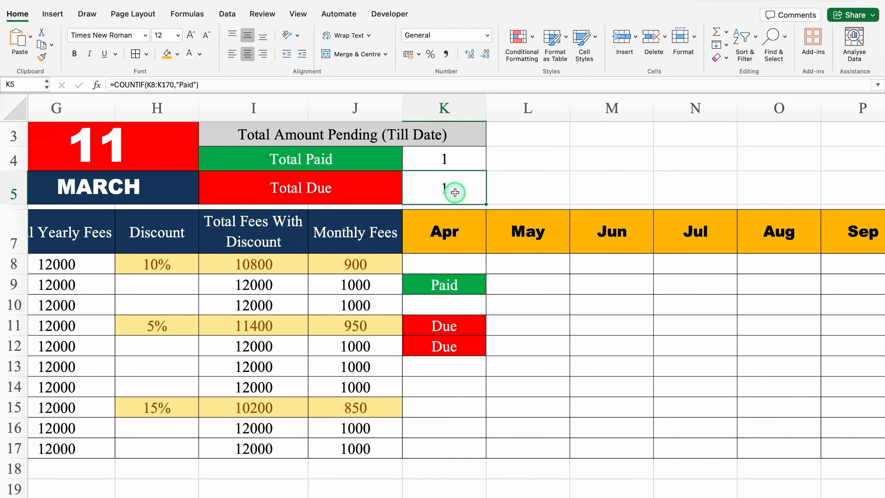
double_click(468, 188)
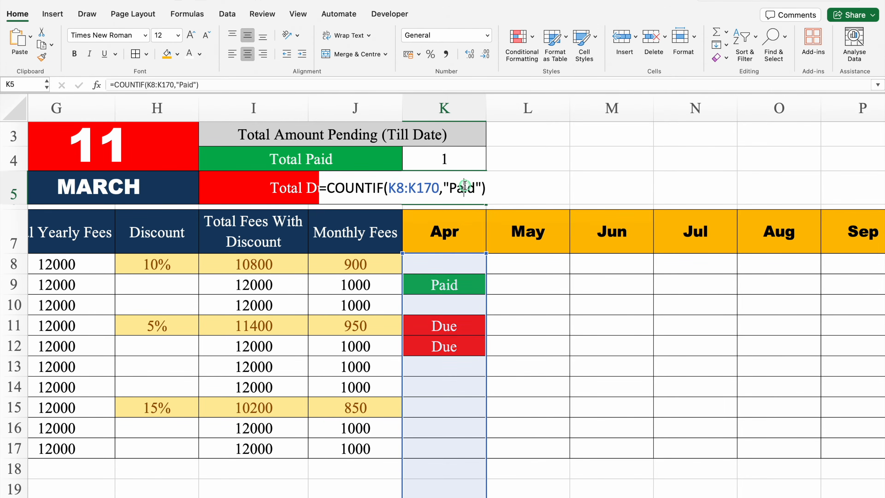
left_click(476, 188)
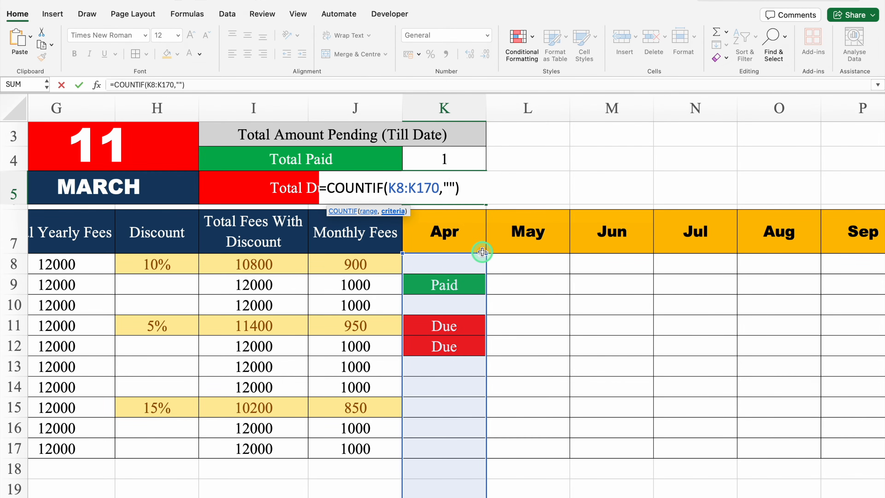
key("Return")
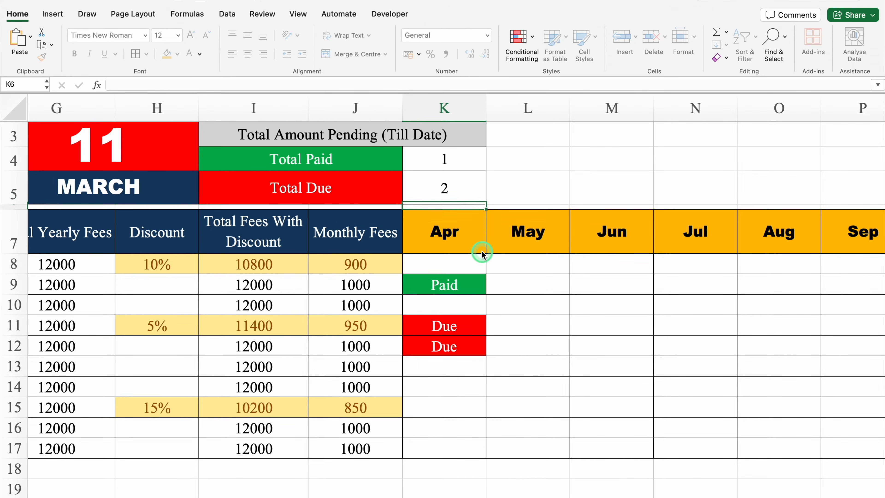
- Make the Total Due value in K5 bold with the standard red font colour
left_click(463, 191)
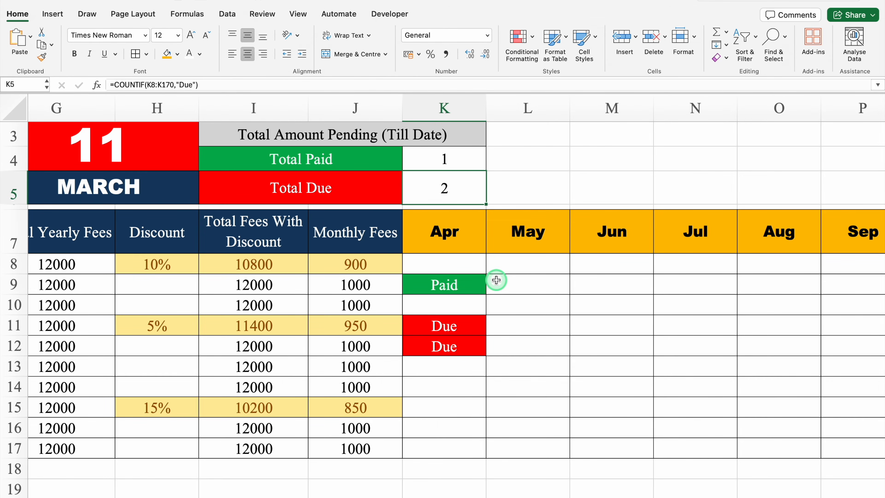
left_click(200, 54)
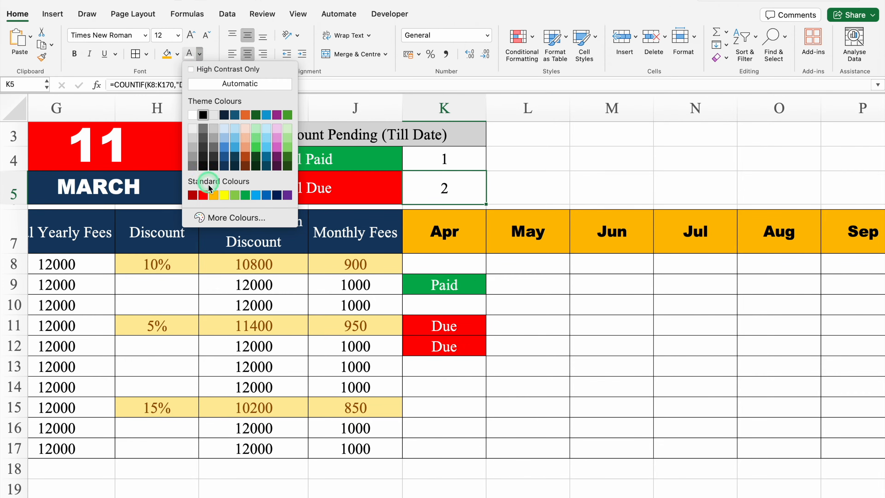
left_click(204, 196)
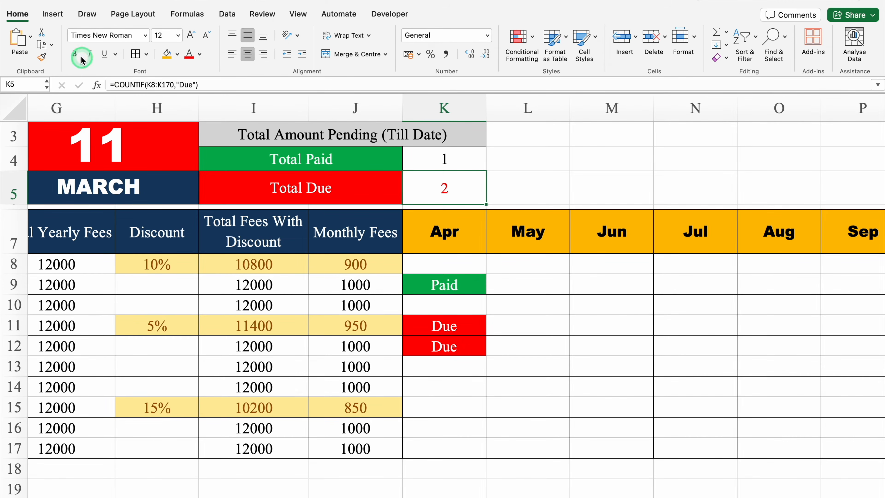
left_click(74, 54)
- Make the Total Paid value in K4 bold with the standard green font colour
left_click(455, 159)
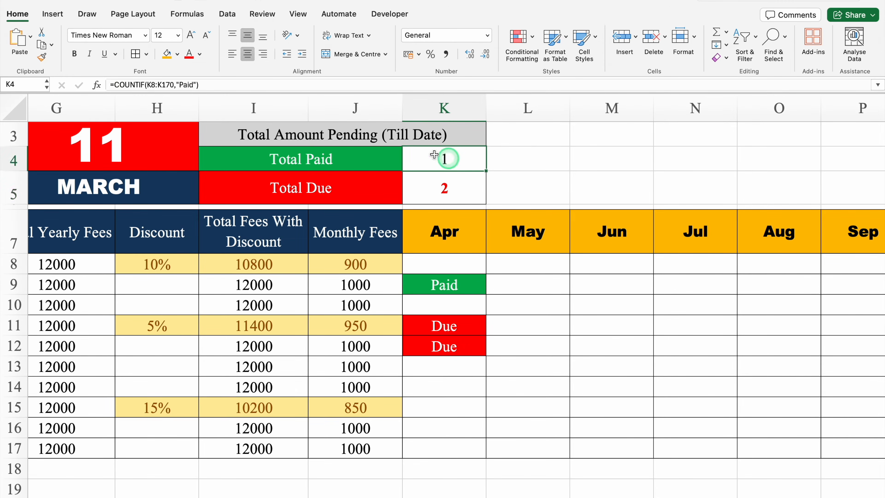
left_click(200, 54)
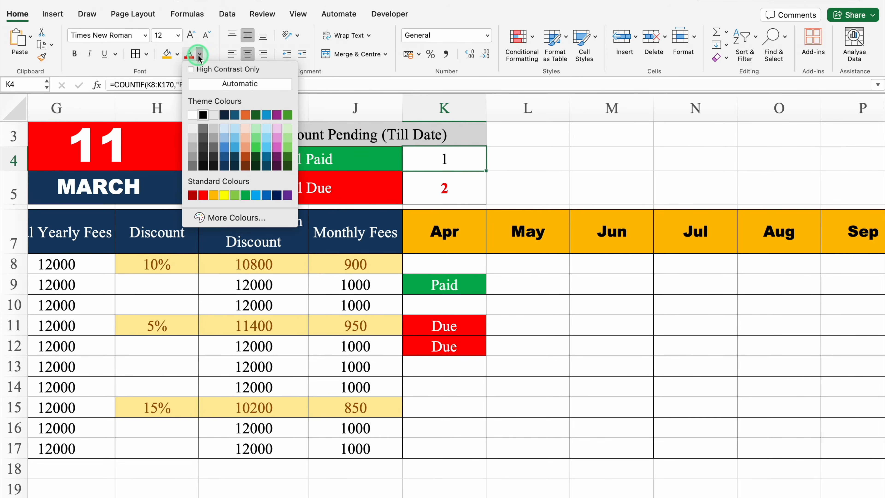
left_click(245, 195)
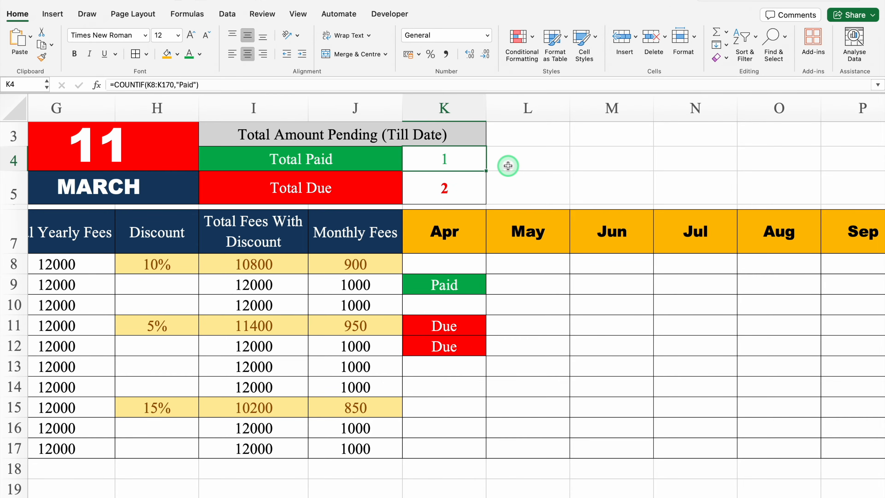
key("super+b")
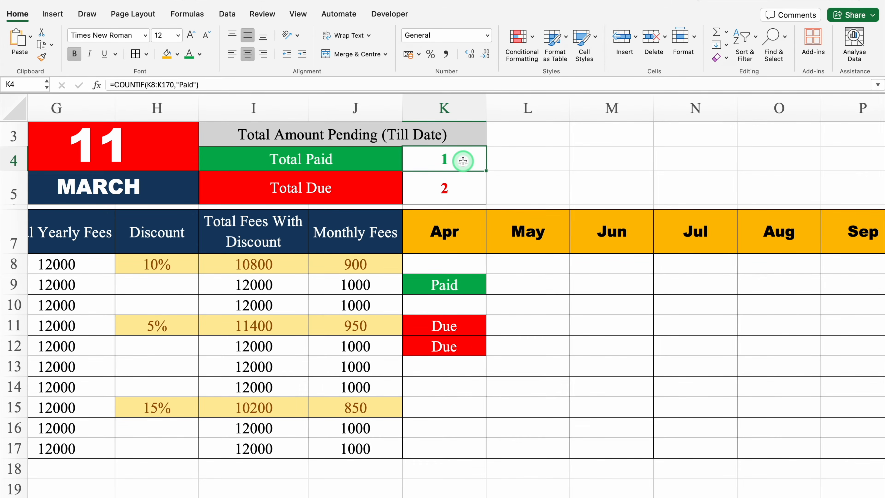
- Apply the custom number format #;#; to the total cells K4:K5 to hide zero counts
left_click_drag(463, 161, 465, 183)
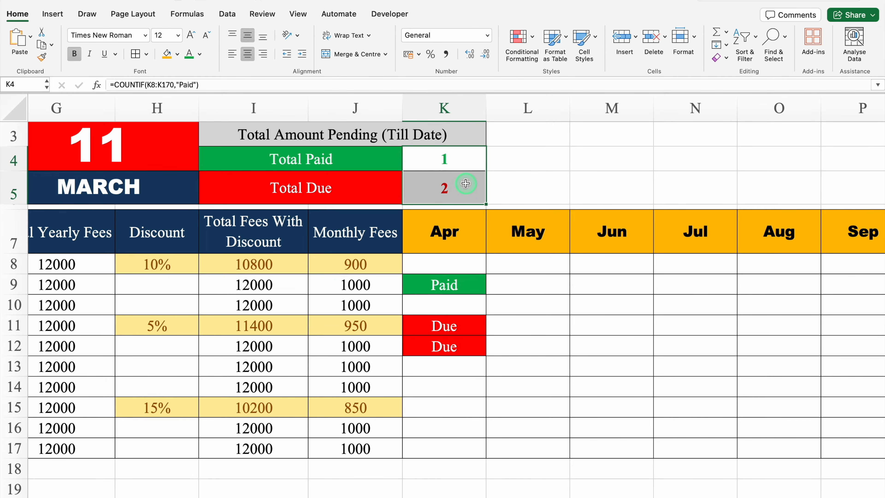
key("super+1")
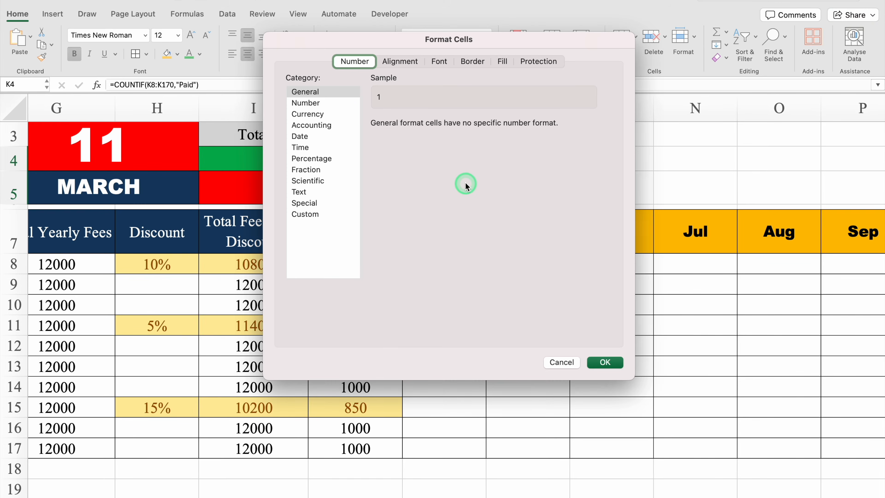
left_click(305, 214)
double_click(426, 140)
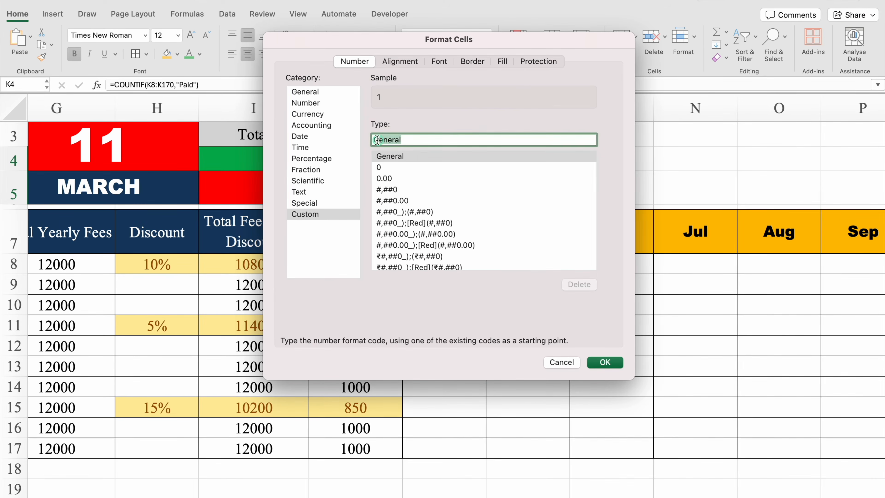
key("BackSpace")
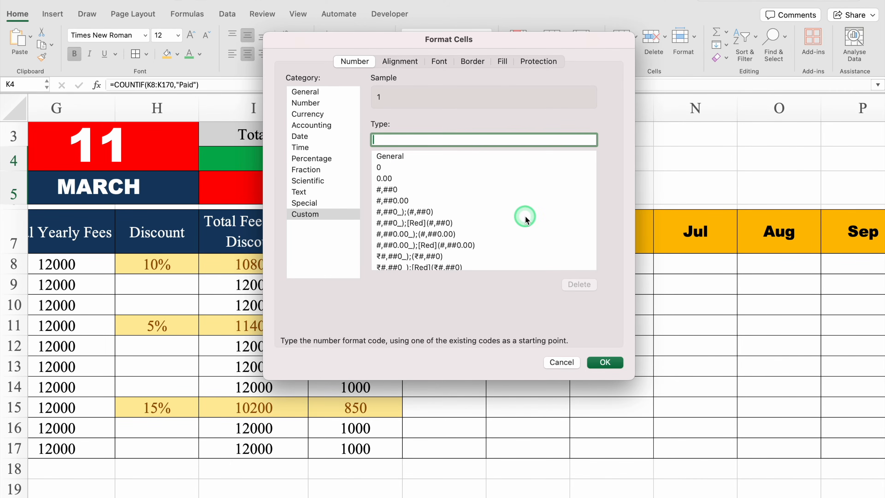
type("#;#;")
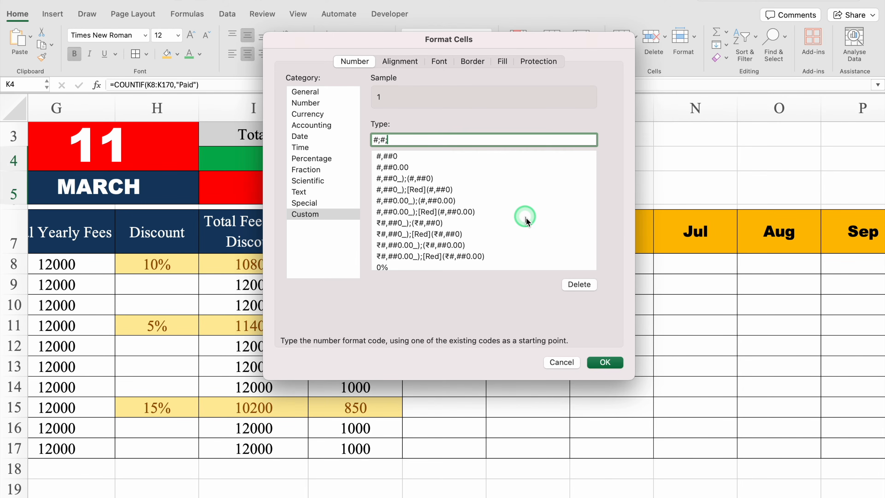
left_click(605, 363)
- Test the zero-hiding format by clearing the Apr entries in K8:K13, and undo the clearing
left_click(472, 264)
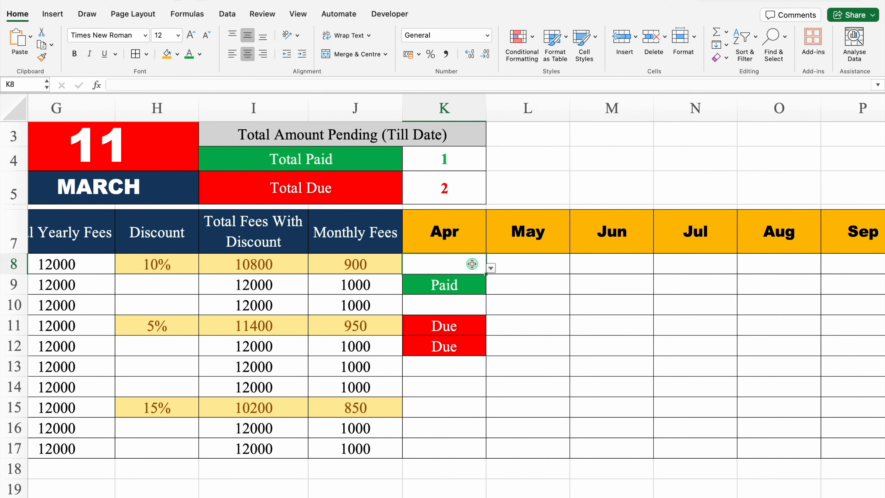
left_click_drag(472, 264, 472, 371)
key("Delete")
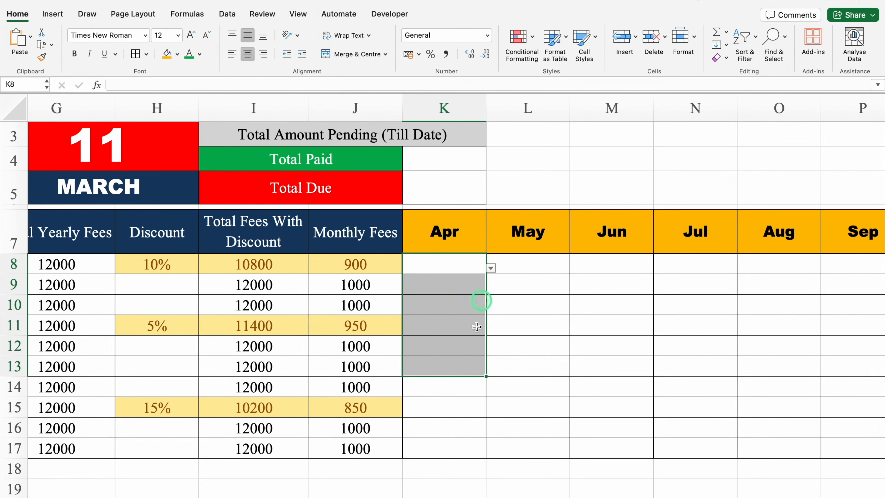
key("super+z")
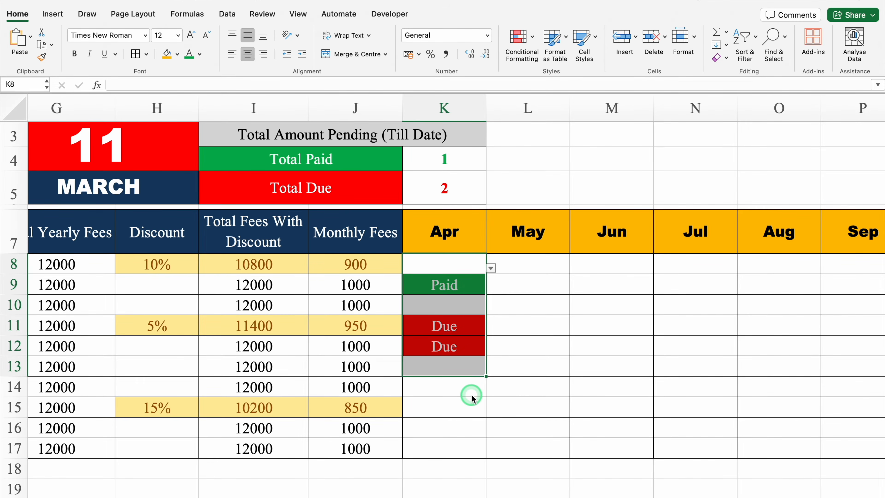
- Fill the Total Paid and Total Due formulas from K4:K5 across all months to column V
left_click_drag(468, 158, 796, 198)
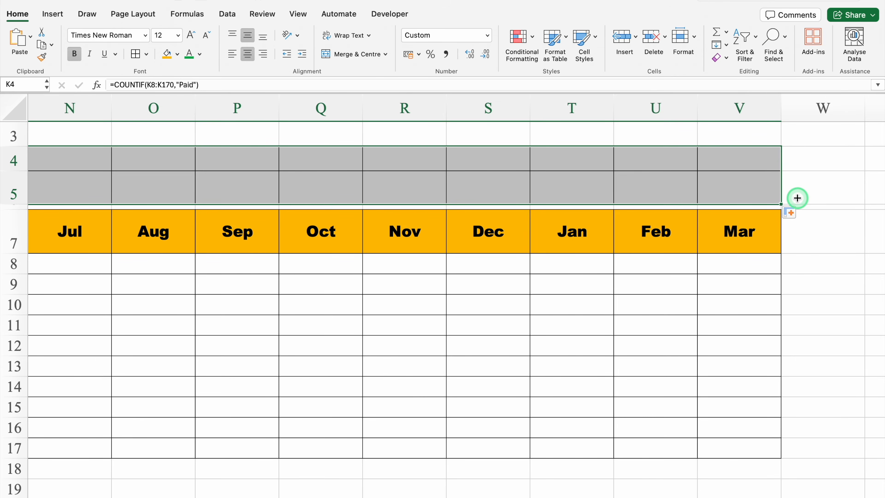
scroll(878, 230, "up", 2)
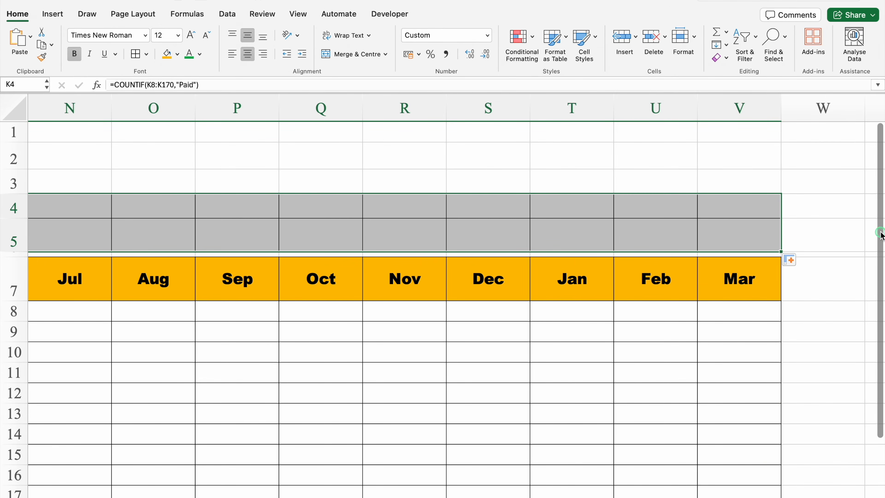
scroll(732, 492, "left", 3)
scroll(547, 492, "left", 4)
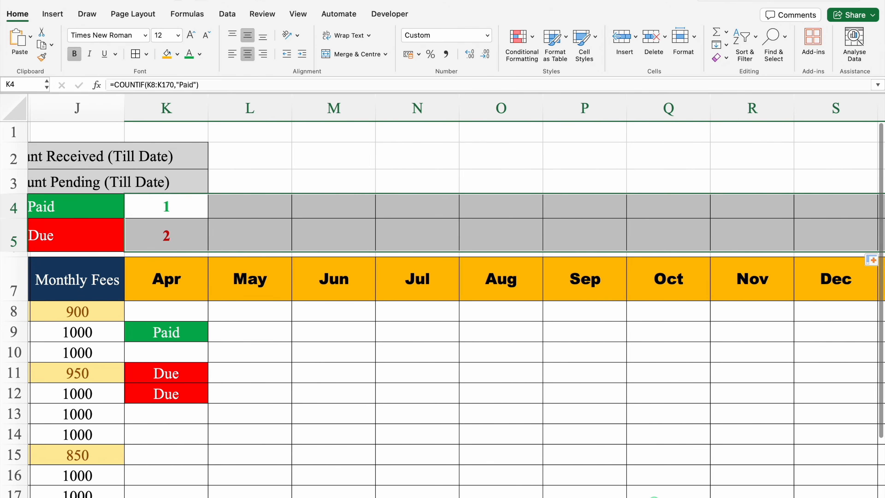
- Merge and centre L2:N2 with borders beside Total Amount Received, and fill the formatting down to L3:N3
left_click(492, 158)
left_click_drag(492, 157, 632, 157)
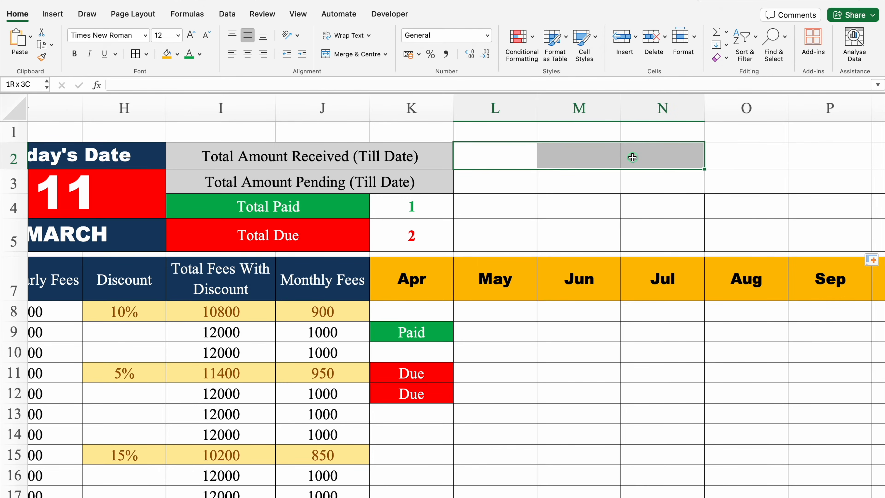
left_click(349, 54)
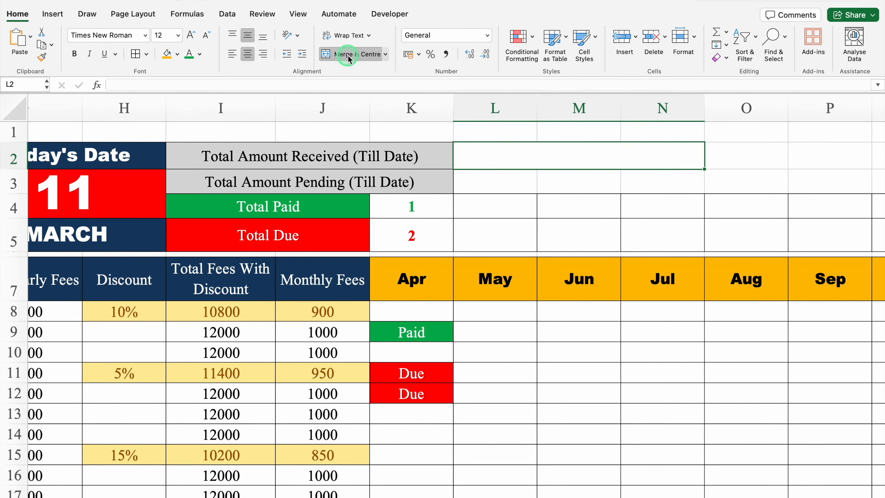
left_click(135, 54)
left_click_drag(704, 169, 706, 188)
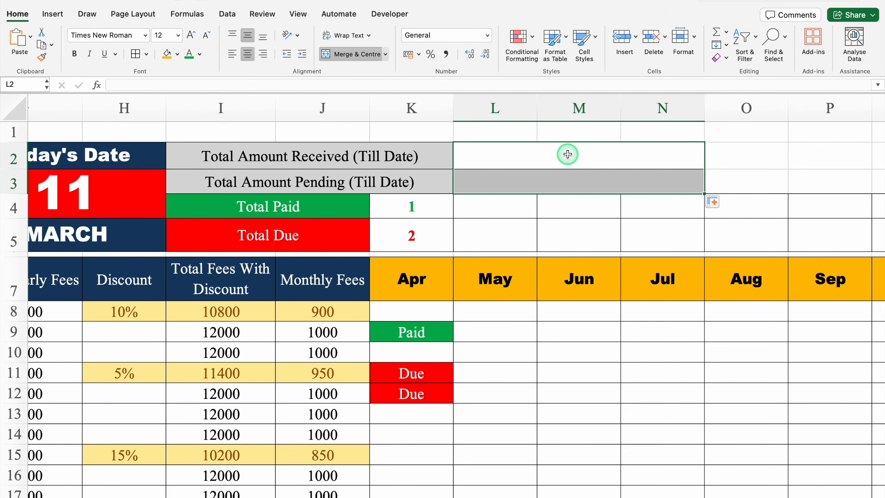
- Fill the merged result cell beside Total Amount Received green and set its font colour to white
left_click(568, 154)
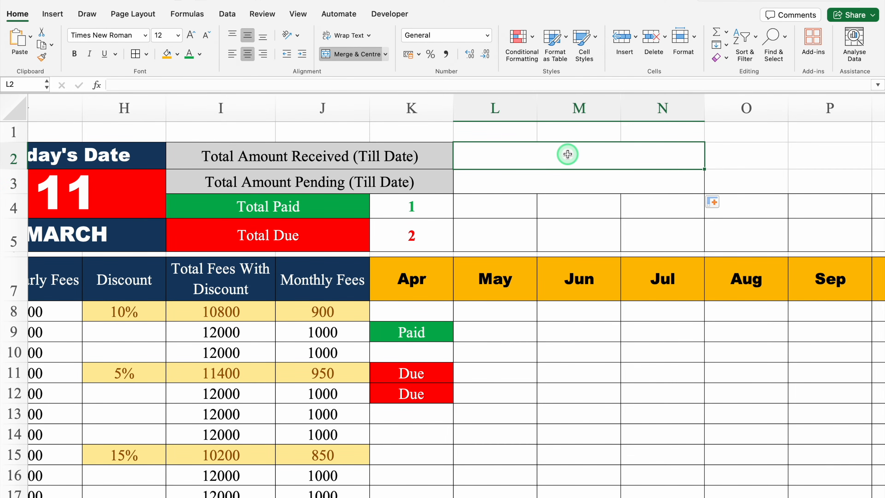
left_click(178, 54)
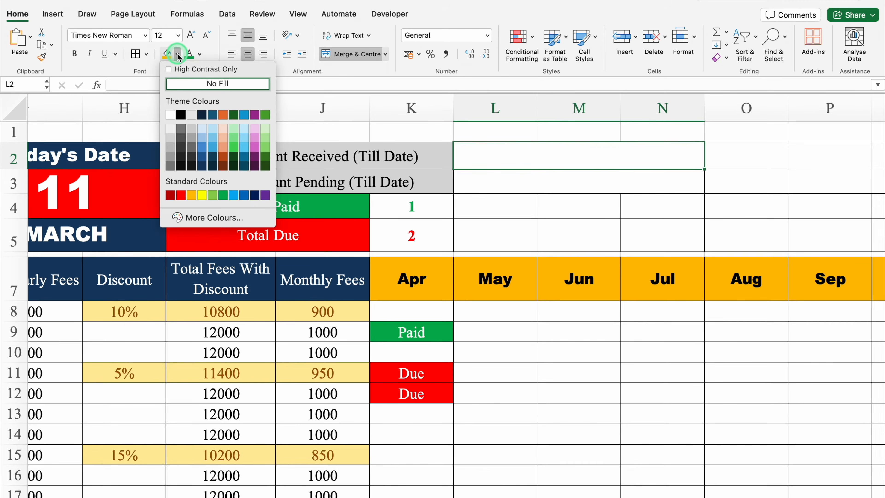
left_click(223, 195)
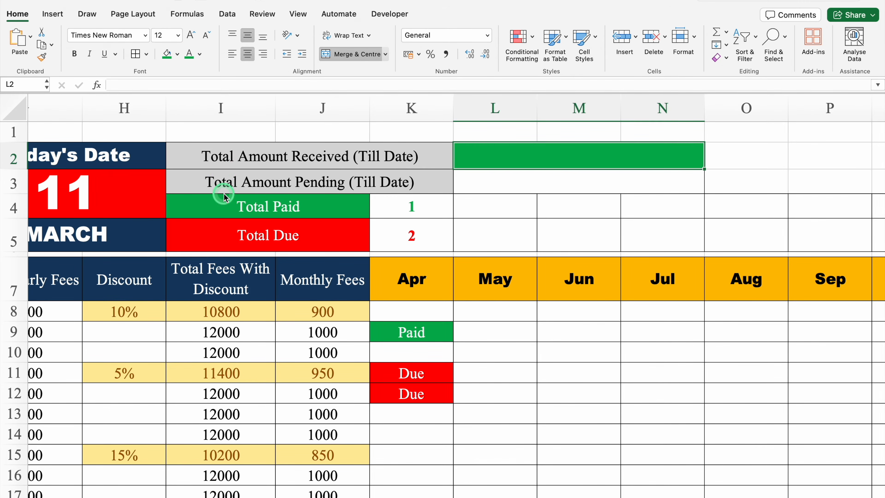
left_click(200, 55)
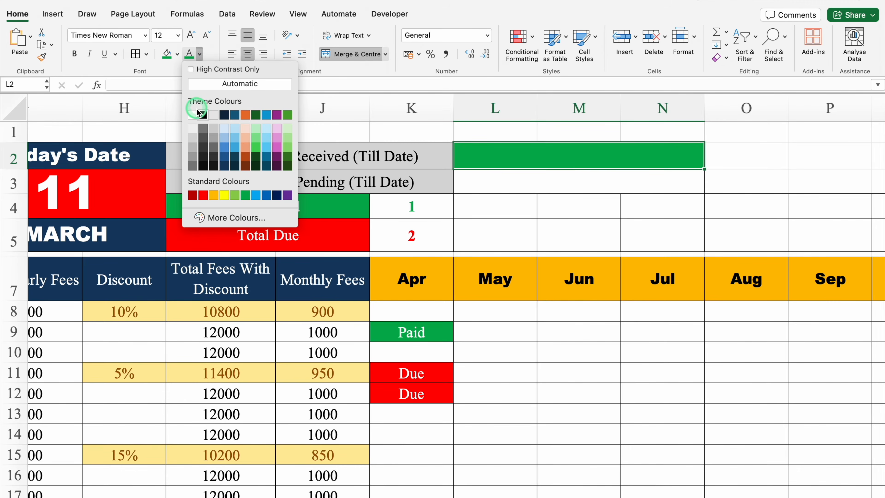
left_click(192, 115)
- Fill the merged result cell beside Total Amount Pending red
left_click(532, 182)
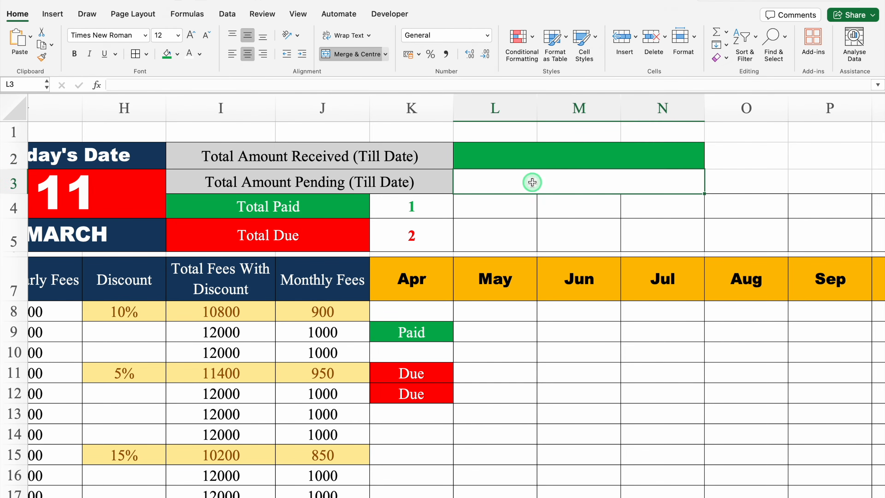
left_click(178, 54)
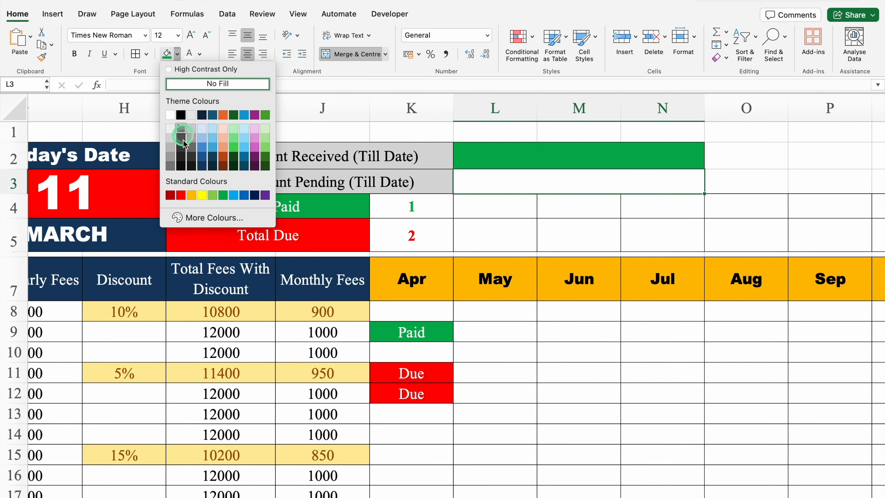
left_click(181, 195)
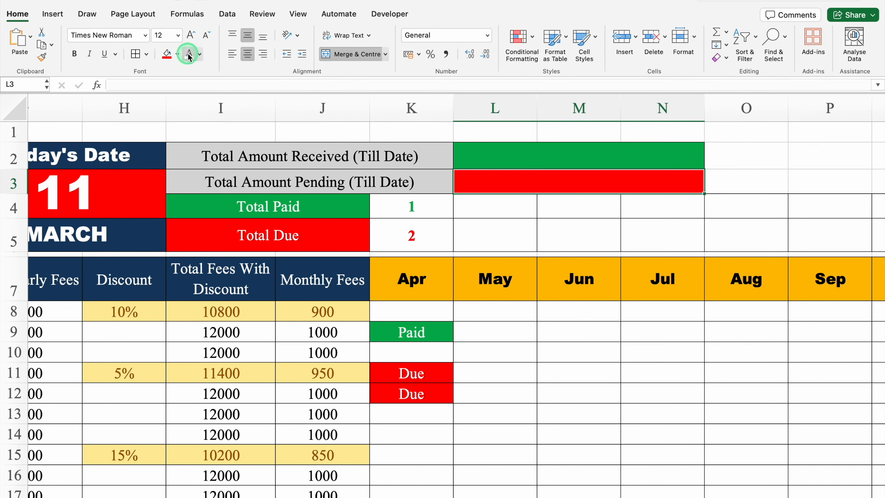
left_click(552, 162)
left_click(565, 176)
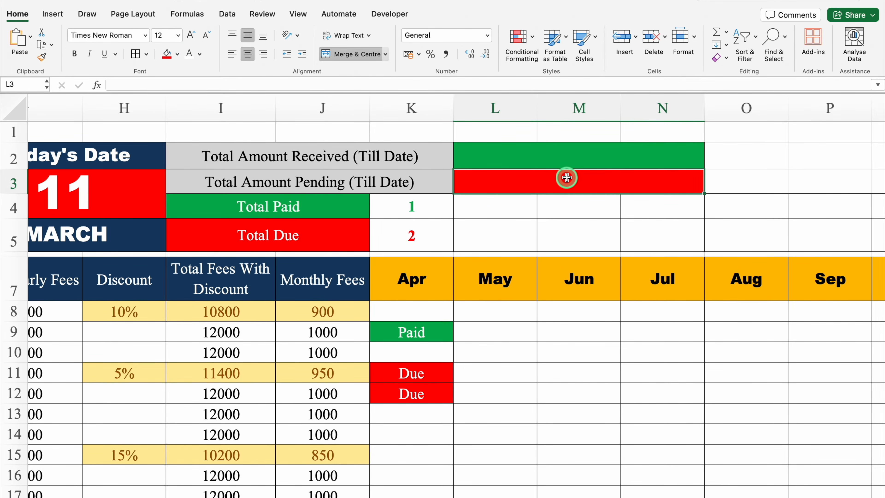
- Merge and centre W4:W7 beside the Mar column, and fill the merged format across to X4:X7
left_click(560, 156)
key("Right")
key("Right")
key("Right")
key("Right")
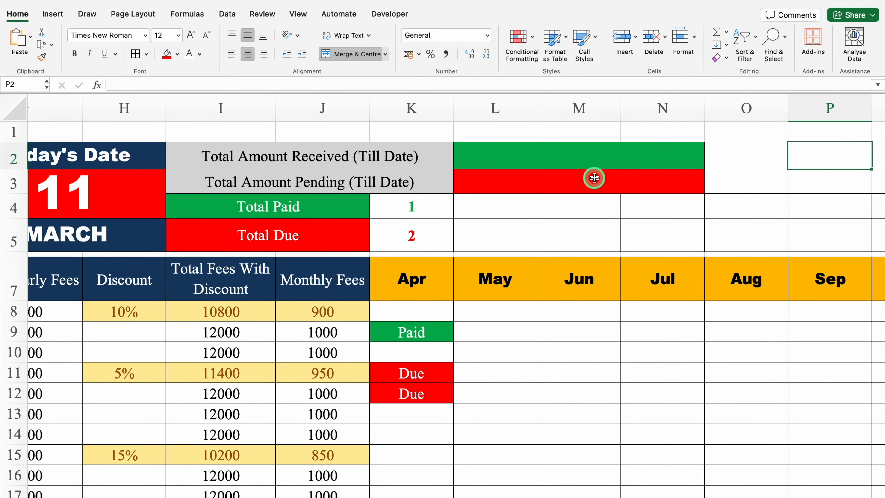
key("Right")
key("Right")
key("Right")
key("Right")
key("Right")
key("Down")
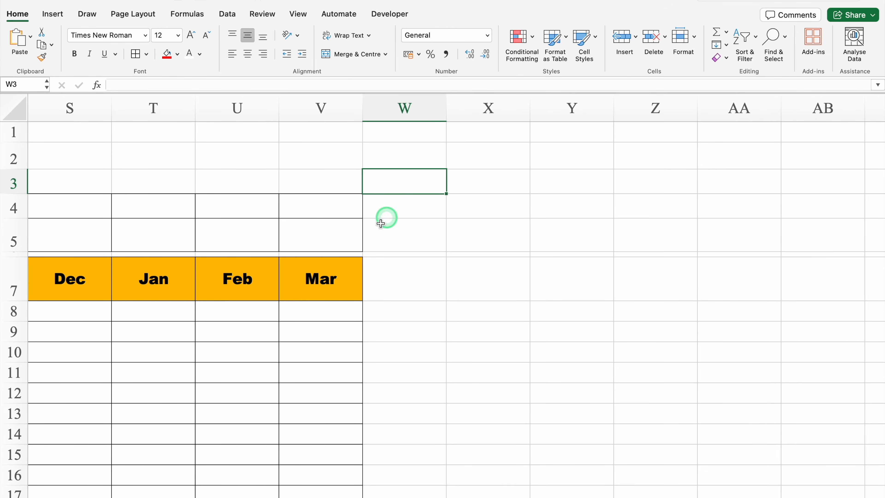
left_click(400, 279)
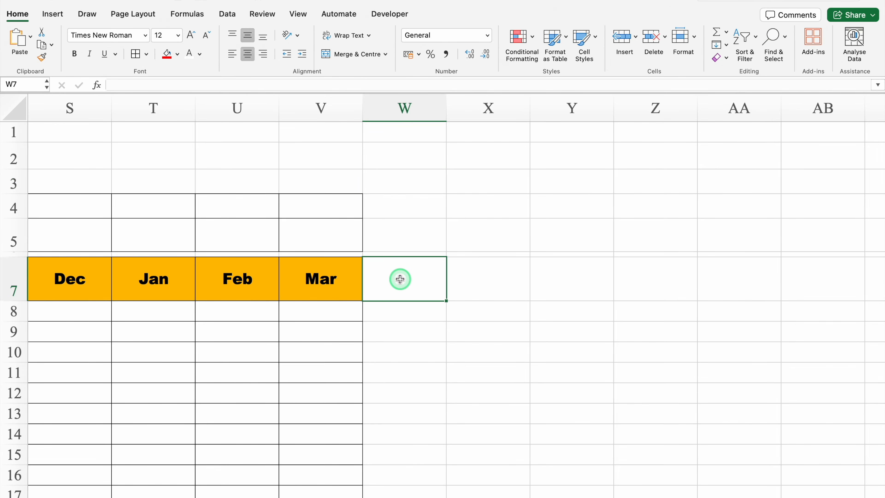
left_click_drag(400, 279, 394, 207)
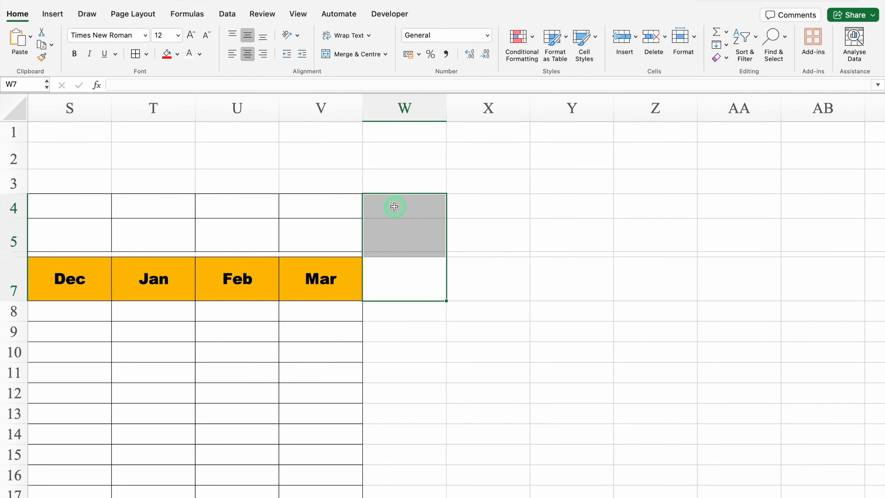
left_click(356, 54)
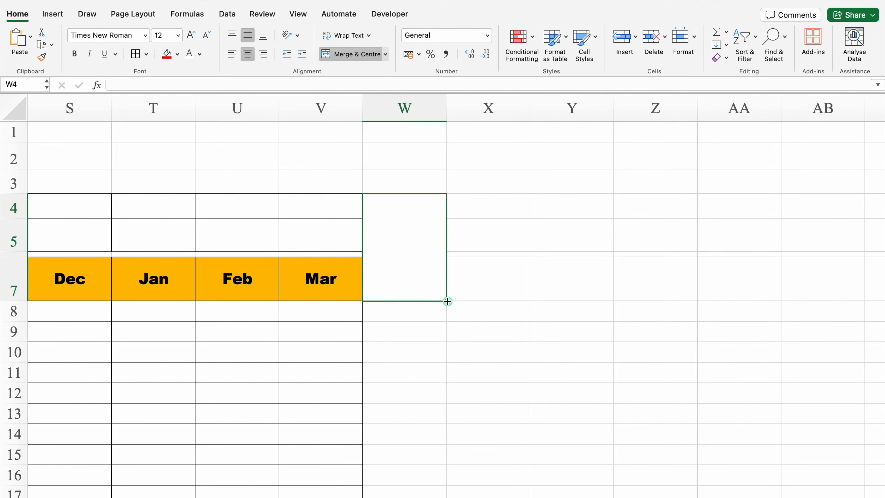
left_click_drag(447, 301, 501, 303)
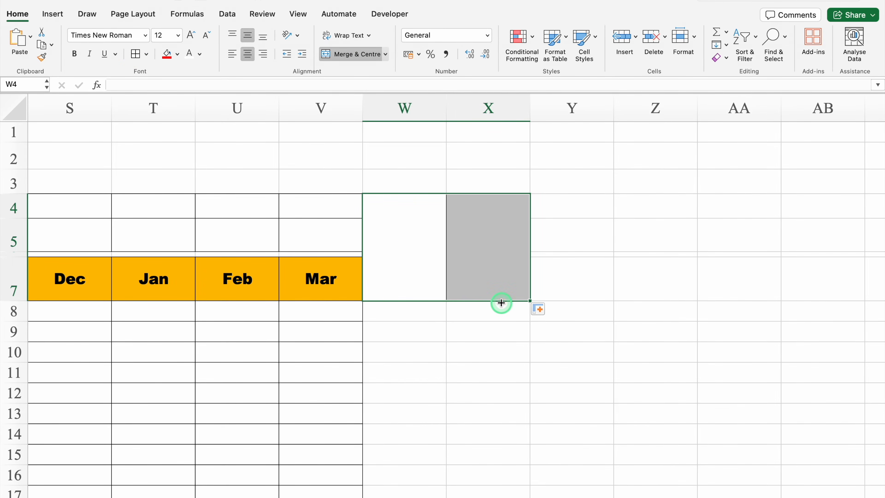
- Format the merged header cells W4:X7 with a dark blue fill and white Arial Black font
left_click(178, 54)
left_click(206, 166)
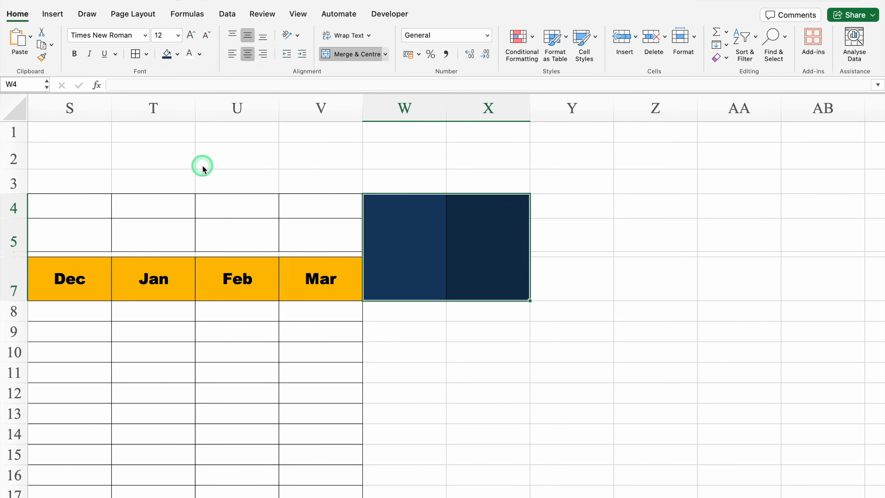
left_click(144, 35)
mouse_move(155, 142)
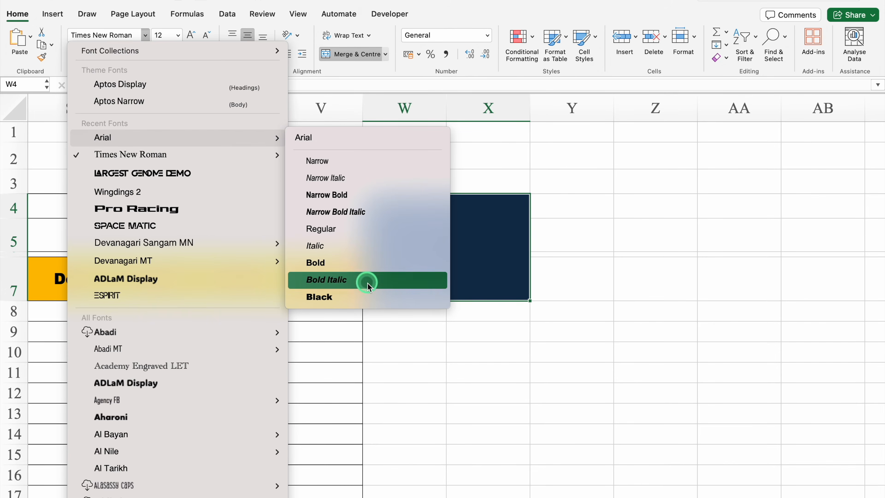
left_click(367, 297)
- Enter the headings Received in W4 and Fees Due in X4
left_click(411, 243)
type("R")
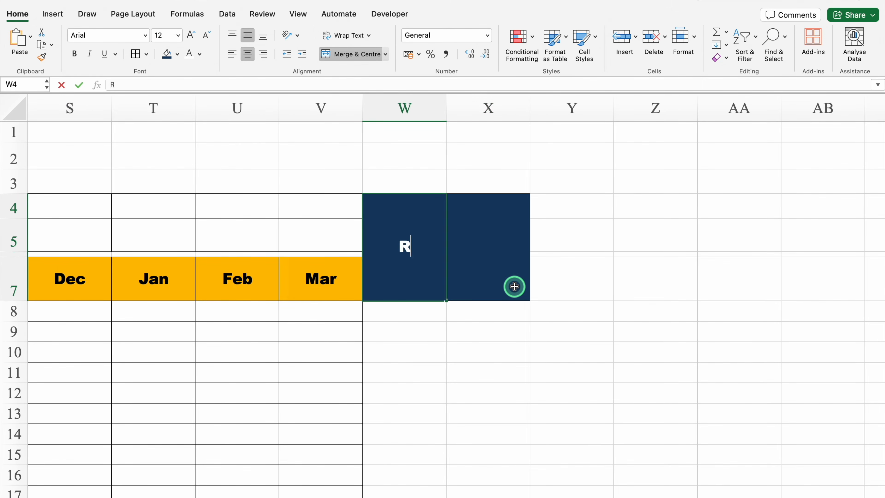
type("eceived")
left_click(511, 285)
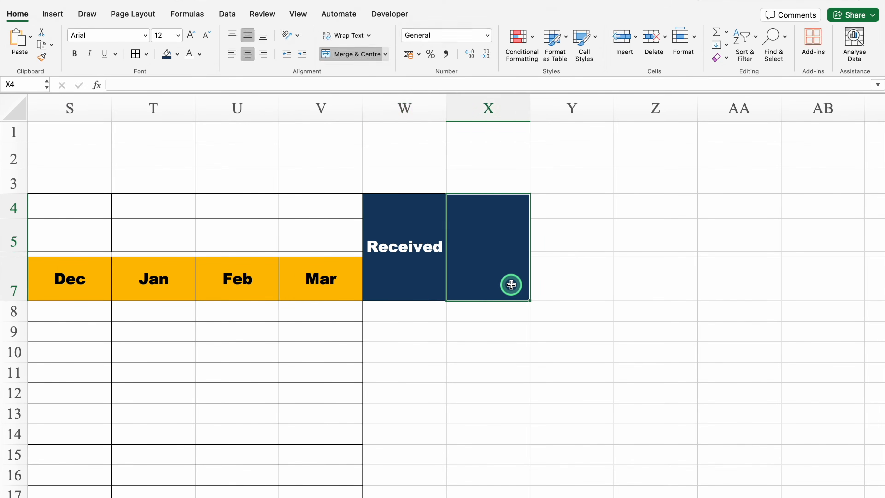
type("Fees Due")
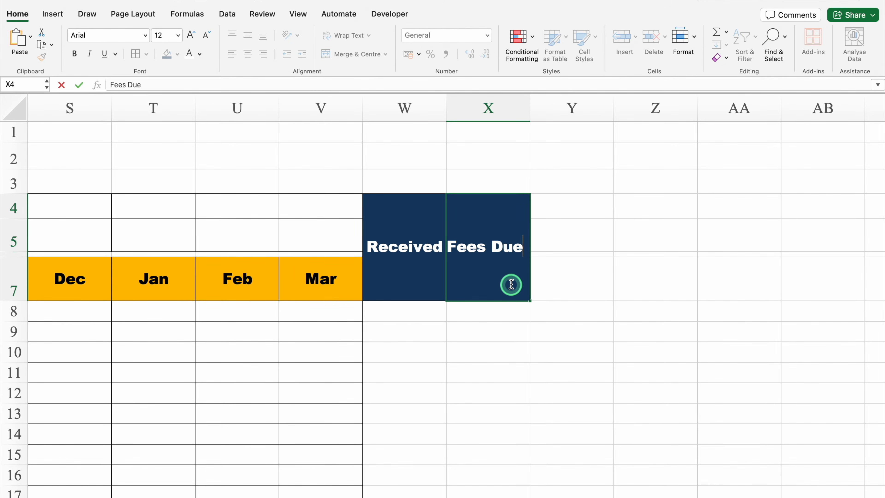
left_click(572, 309)
- Widen columns W and X to fit their headings, and add borders to W8:X17
left_click_drag(407, 108, 553, 108)
left_click(549, 330)
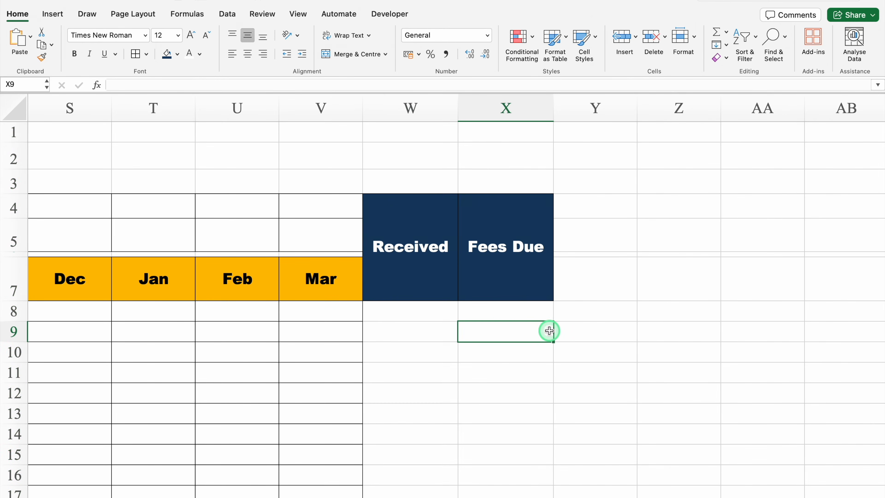
left_click_drag(393, 310, 511, 495)
left_click(136, 53)
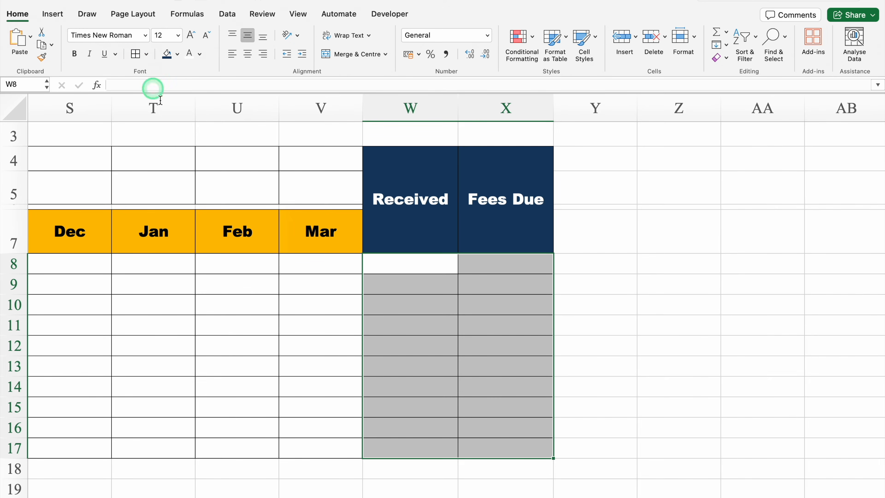
- Set the first and last student rows of the Mar column, V8 and V17, to Paid
scroll(665, 261, "left", 3)
left_click(665, 261)
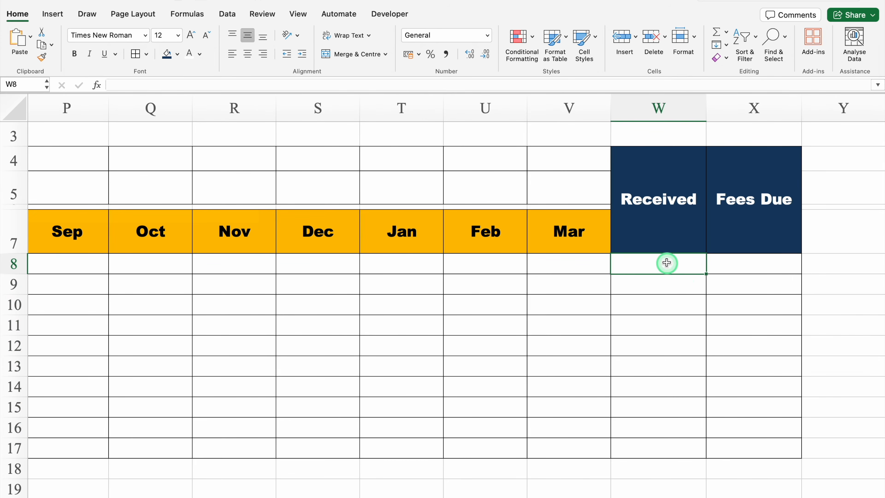
left_click(576, 262)
left_click(616, 268)
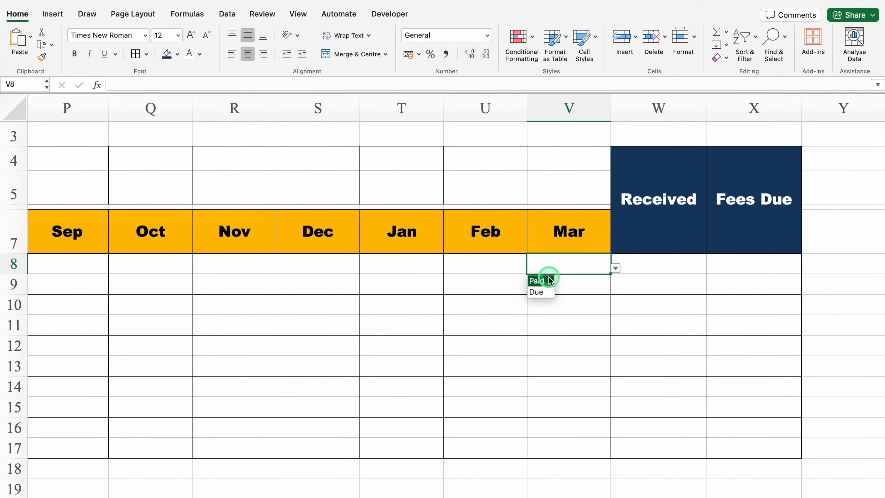
left_click(546, 284)
left_click(588, 449)
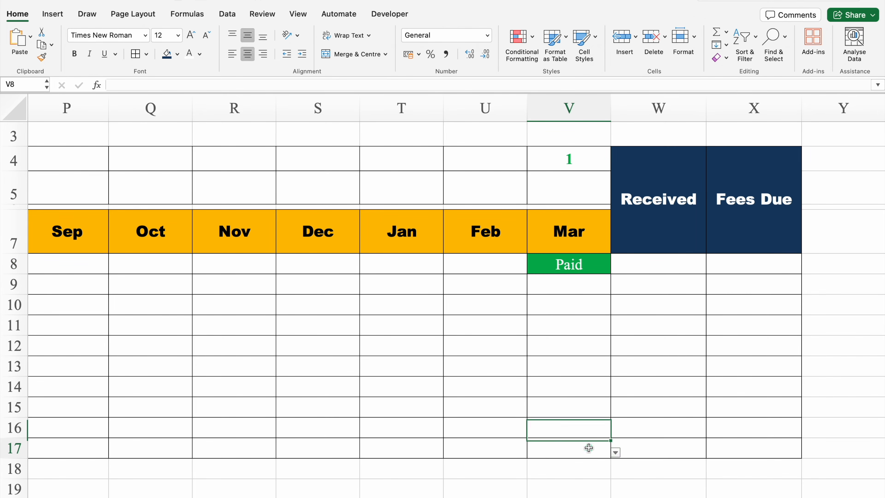
left_click(615, 452)
left_click(538, 465)
- Set the first and last student rows of the Apr column, K8 and K17, to Paid
scroll(694, 491, "left", 10)
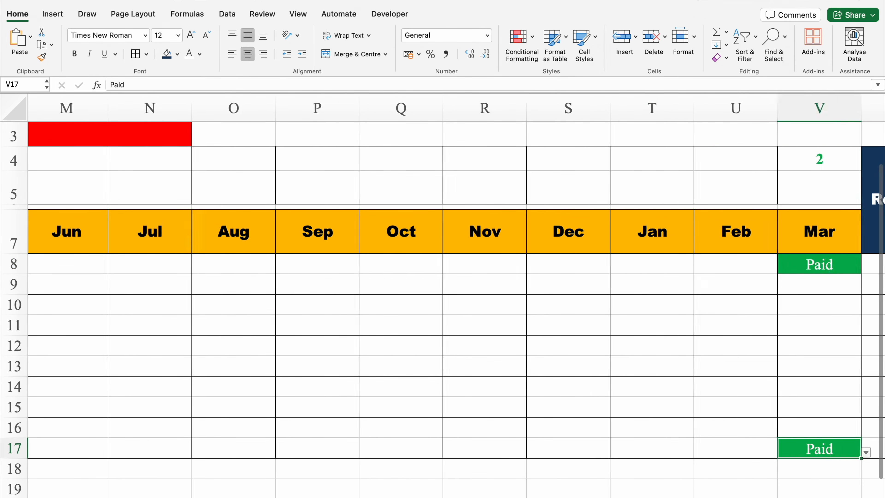
left_click(414, 264)
left_click(429, 268)
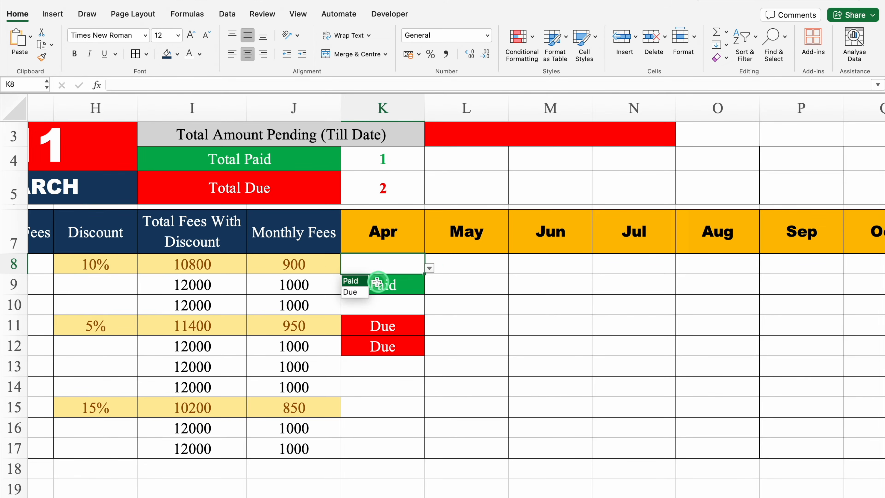
left_click(362, 282)
left_click(388, 448)
left_click(429, 452)
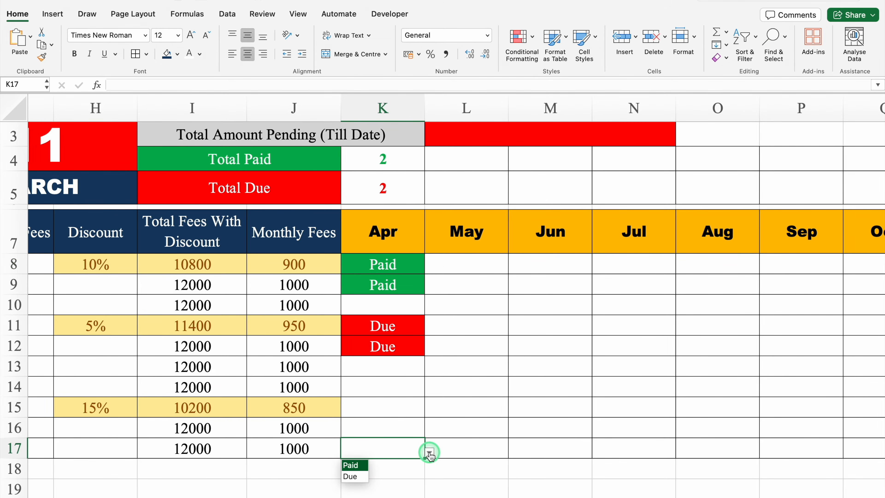
left_click(362, 466)
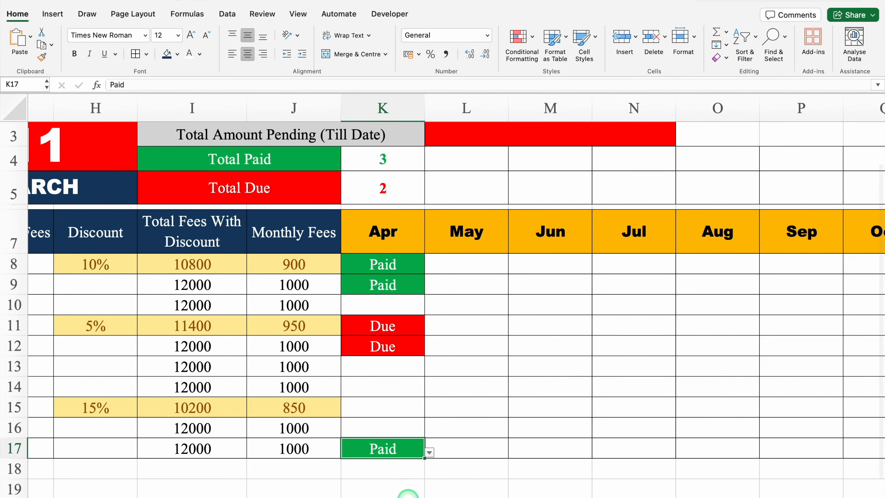
- Enter the formula =COUNTIF(K8:V8,"Paid") in W8 under Received to count the first student's paid months
scroll(405, 490, "right", 10)
left_click(652, 266)
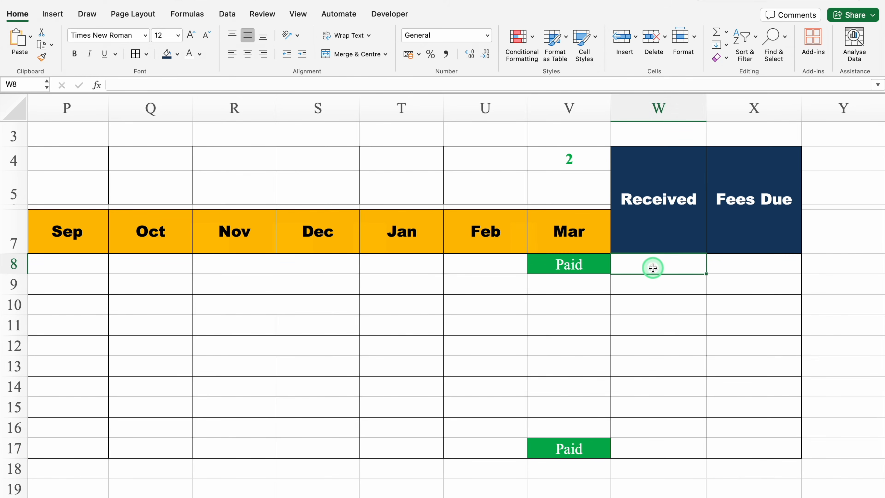
type("=COUNTIF(")
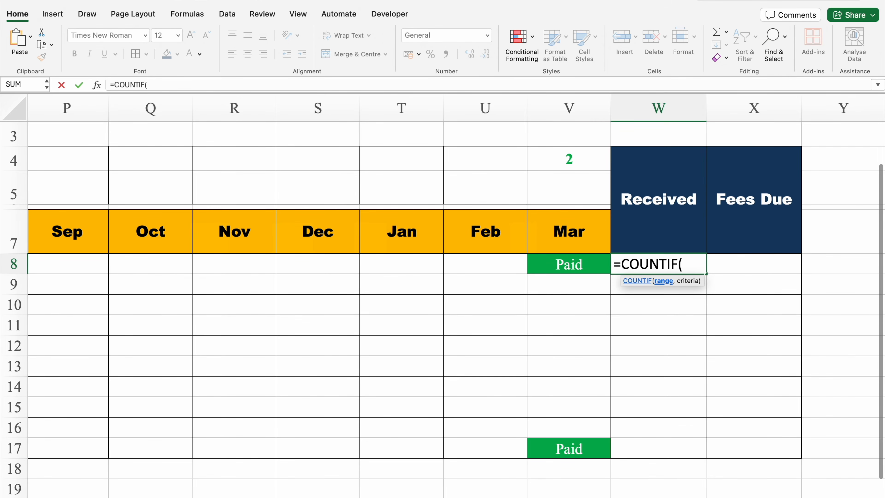
scroll(642, 492, "left", 5)
scroll(442, 314, "left", 4)
scroll(312, 287, "right", 1)
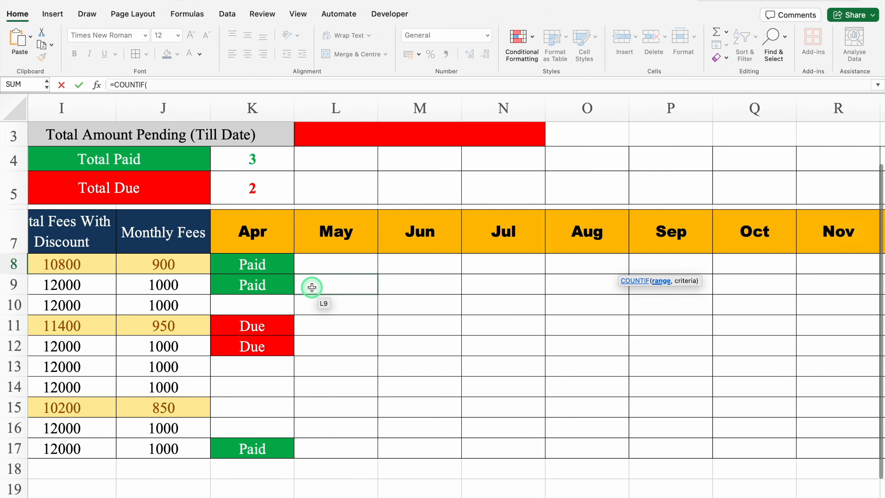
left_click(276, 264)
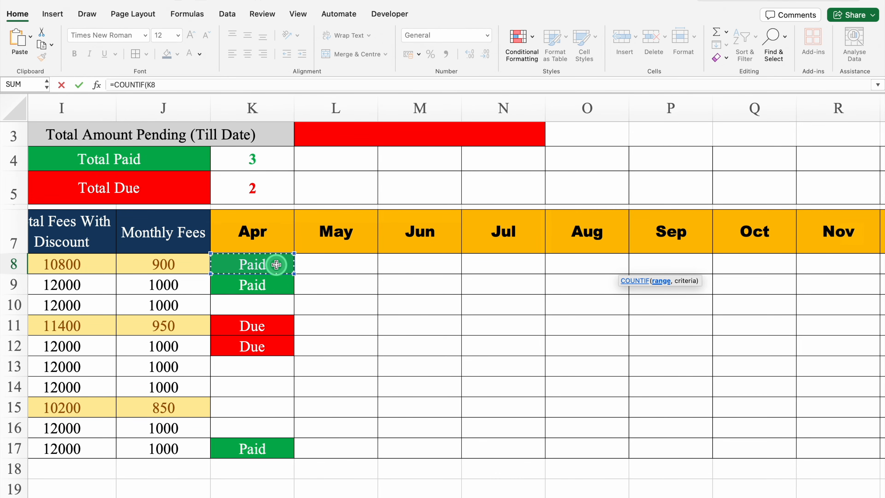
key("super+shift+Right")
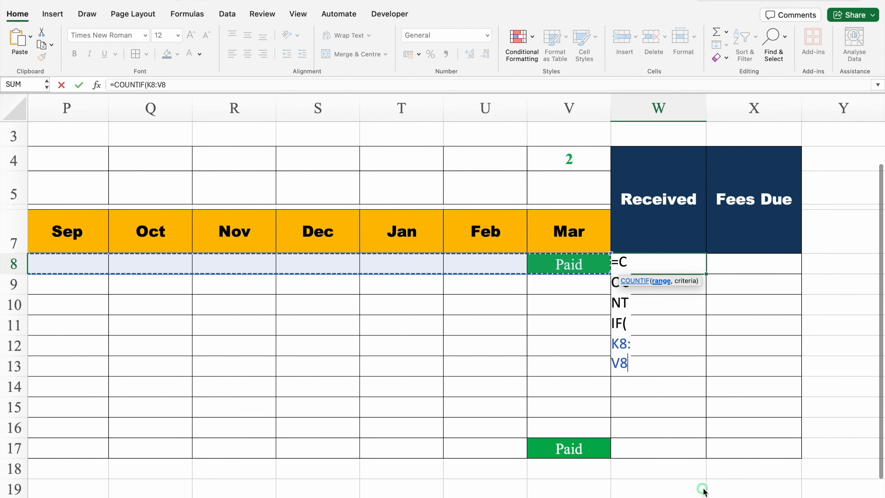
type(",\"Paid")
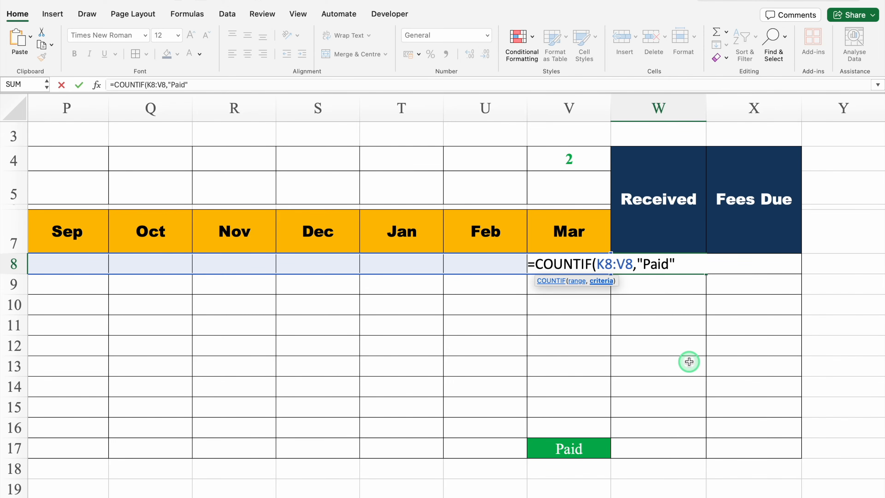
type(")")
key("Return")
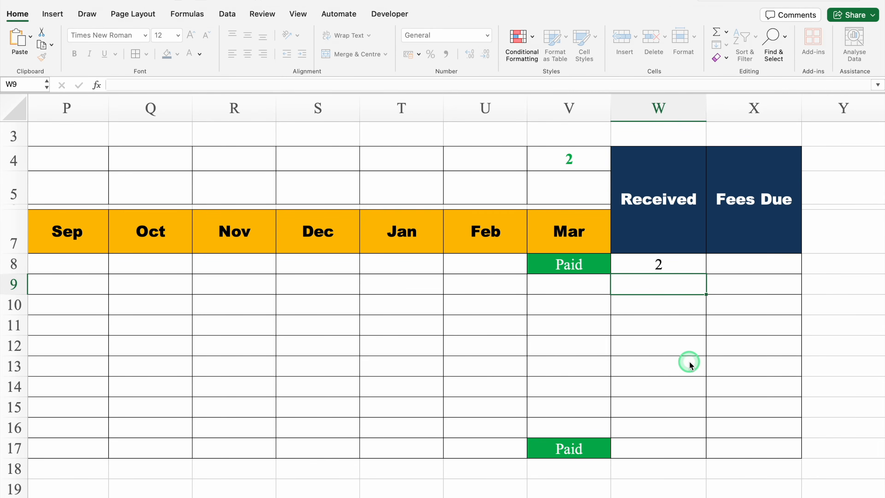
- Extend the Received formula in W8 to =COUNTIF(K8:V8,"Paid")*J8, multiplying the paid months by the monthly fee
left_click(677, 264)
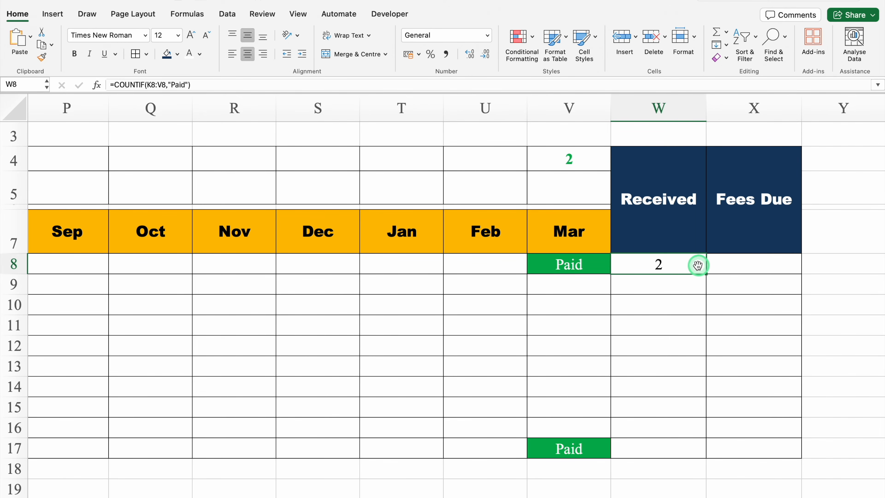
double_click(678, 264)
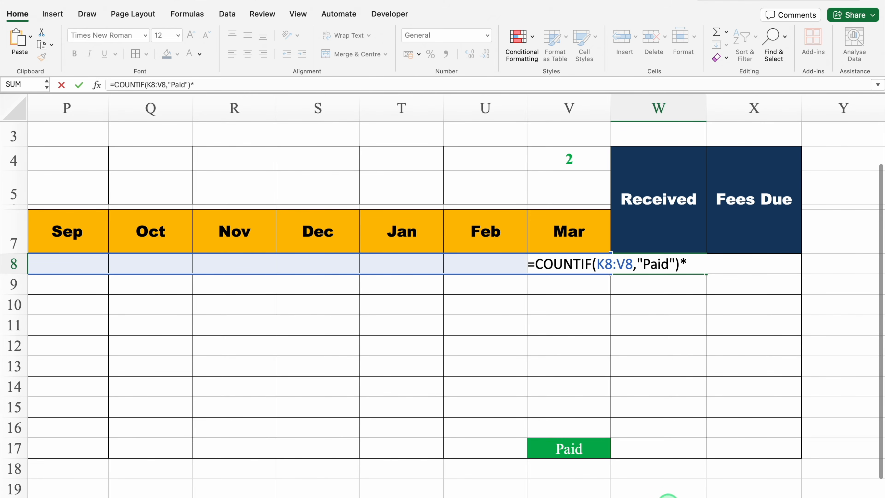
scroll(668, 488, "left", 5)
type("*")
scroll(349, 488, "left", 5)
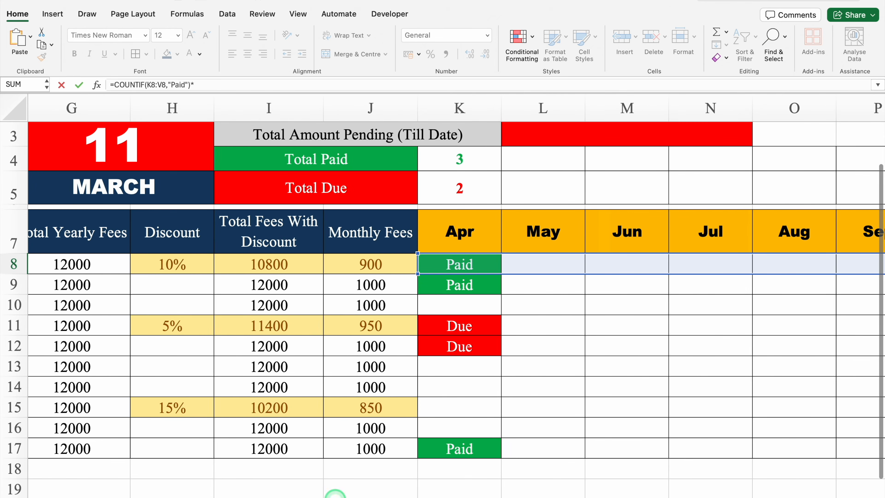
left_click(397, 264)
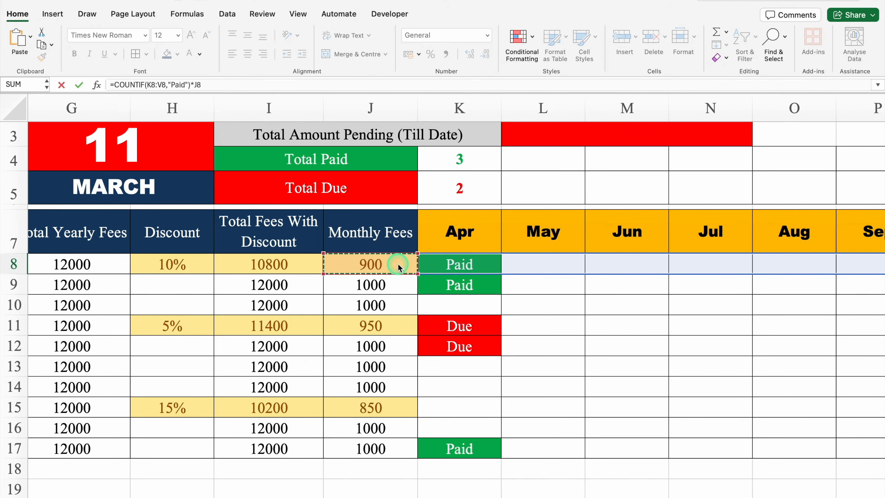
key("Return")
scroll(565, 492, "right", 2)
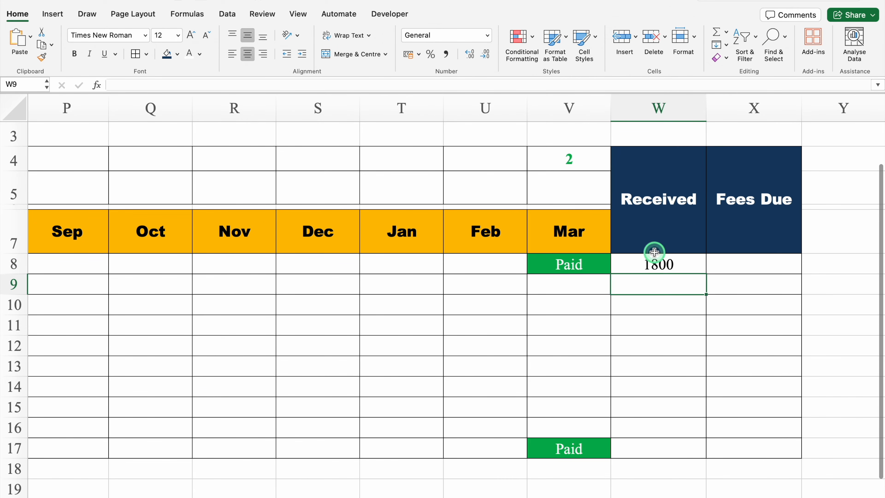
- Copy the text of the W8 formula, =COUNTIF(K8:V8,"Paid")*J8, unchanged into X8 under Fees Due
left_click(658, 260)
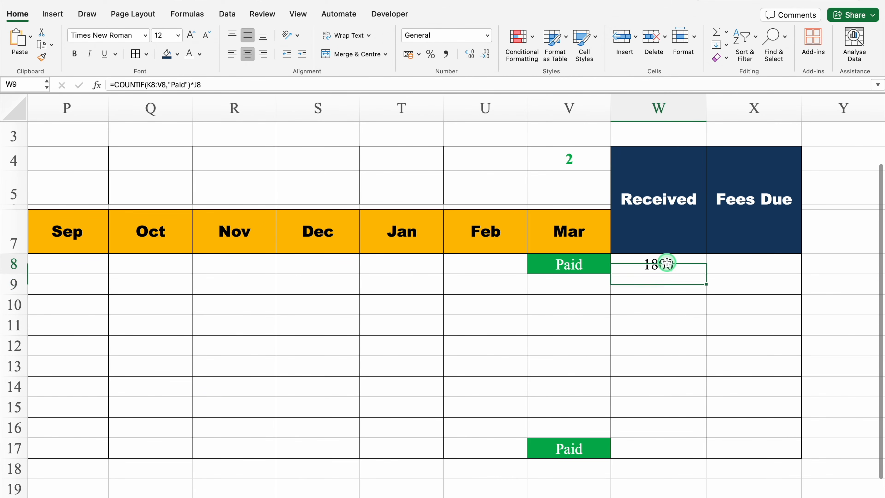
double_click(689, 263)
left_click_drag(695, 264, 527, 264)
key("super+c")
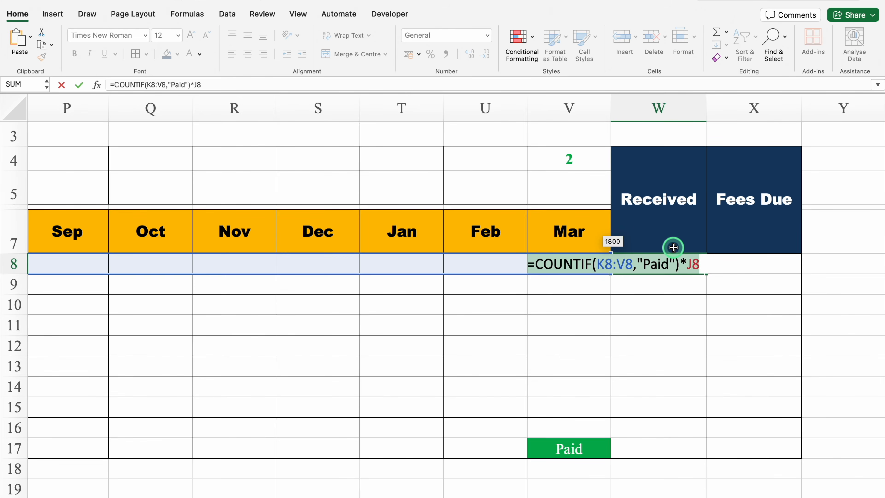
key("Escape")
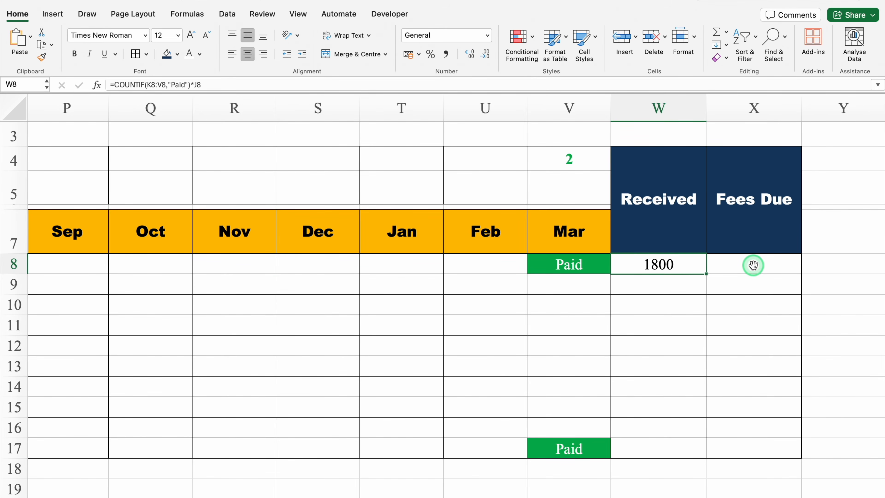
left_click(753, 265)
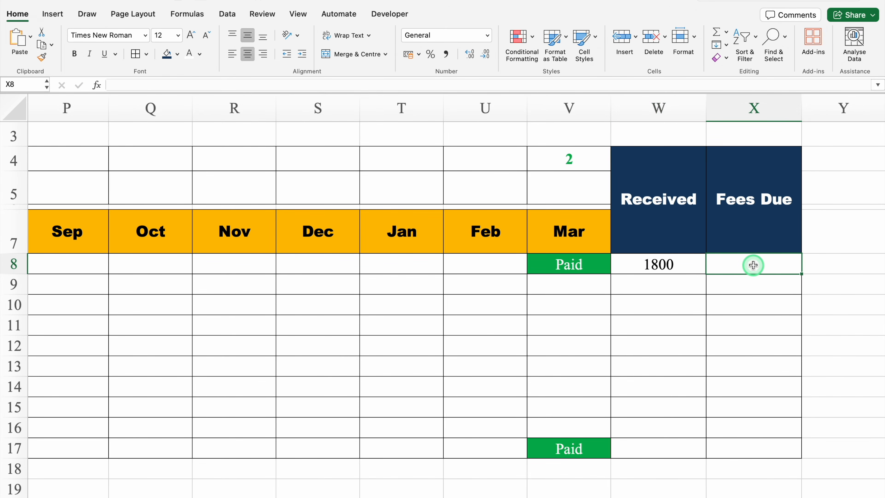
left_click(486, 83)
key("super+v")
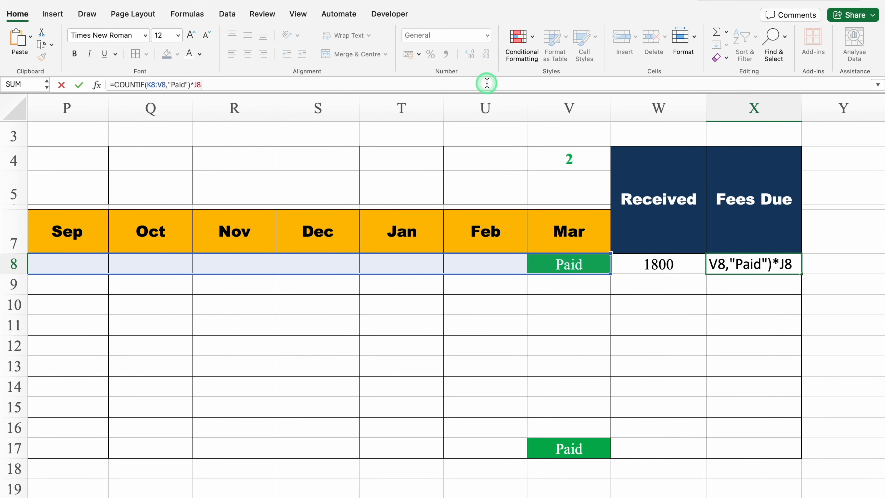
key("Return")
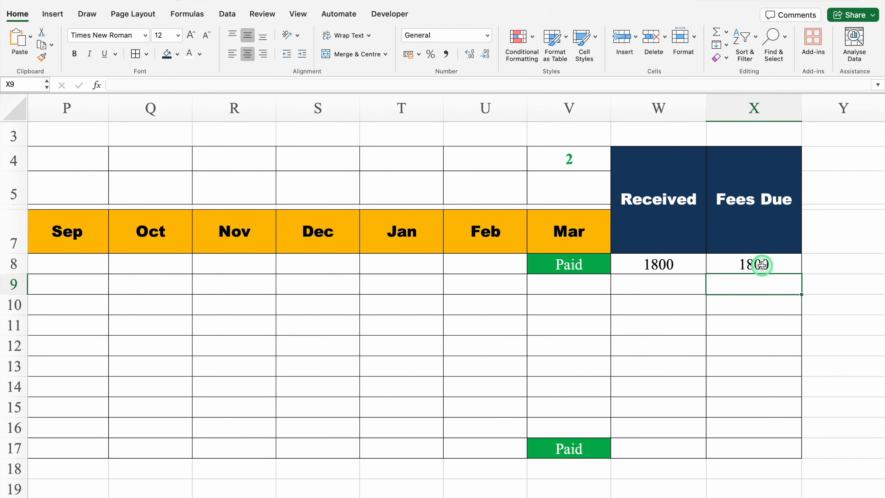
- Change the criterion in the X8 formula to "Due" so it reads =COUNTIF(K8:V8,"Due")*J8
double_click(762, 265)
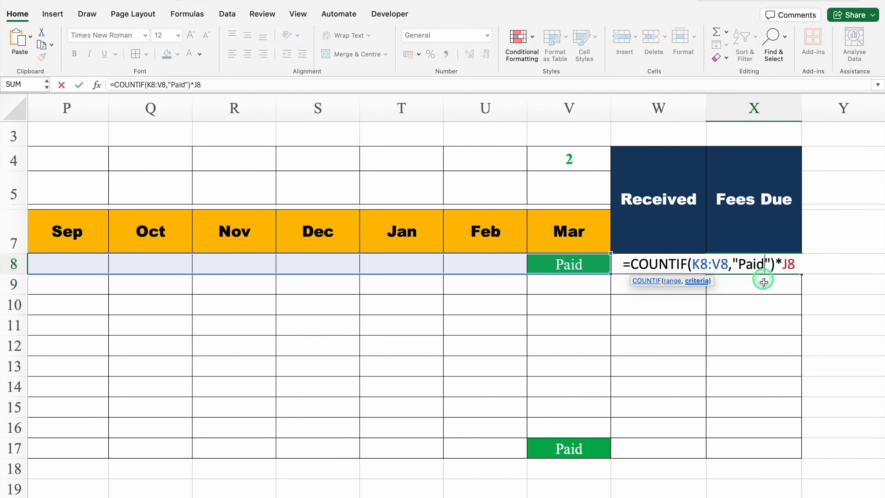
key("BackSpace")
key("BackSpace")
key("BackSpace")
key("BackSpace")
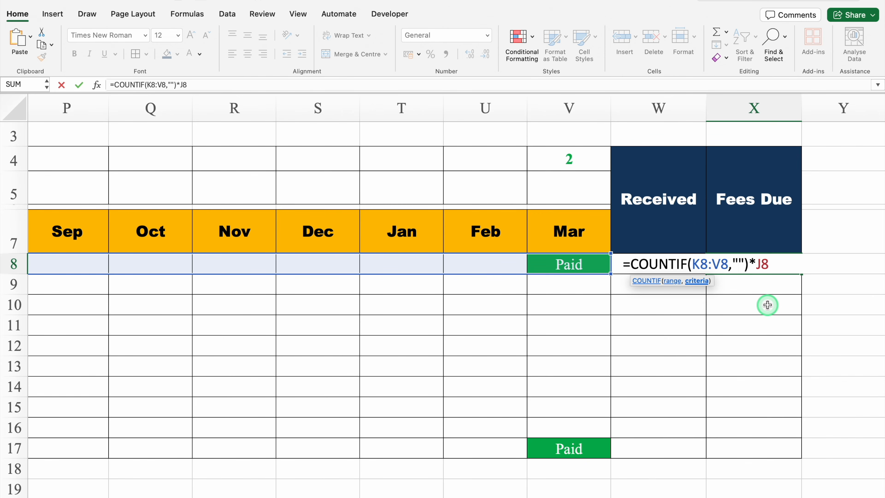
type("Due")
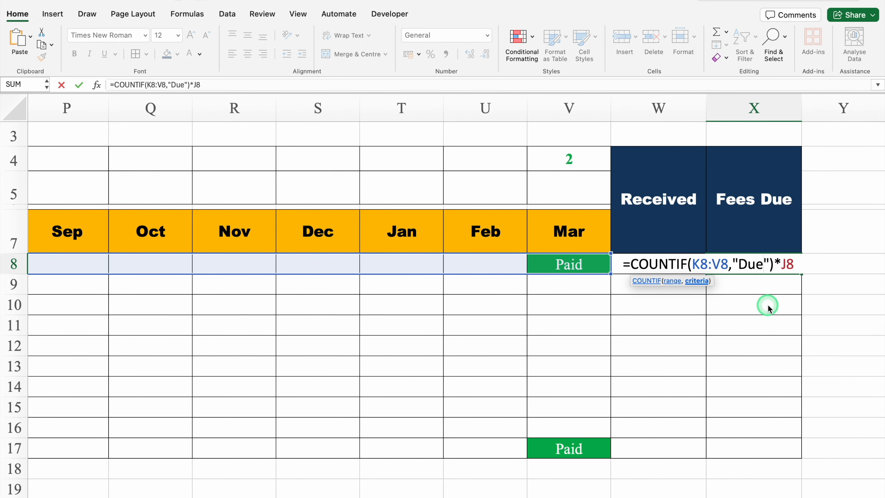
key("Return")
- Fill the Received and Fees Due formulas in W8:X8 down to row 17
left_click(756, 264)
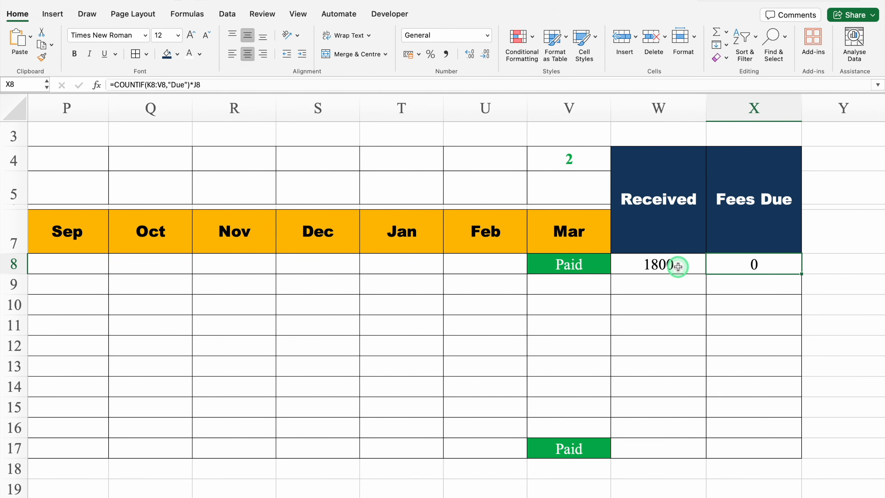
left_click_drag(678, 266, 746, 263)
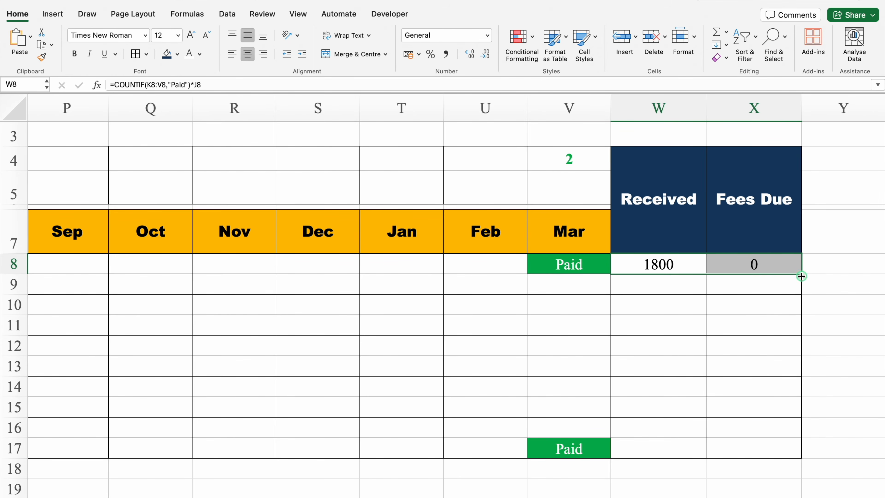
left_click_drag(801, 276, 796, 453)
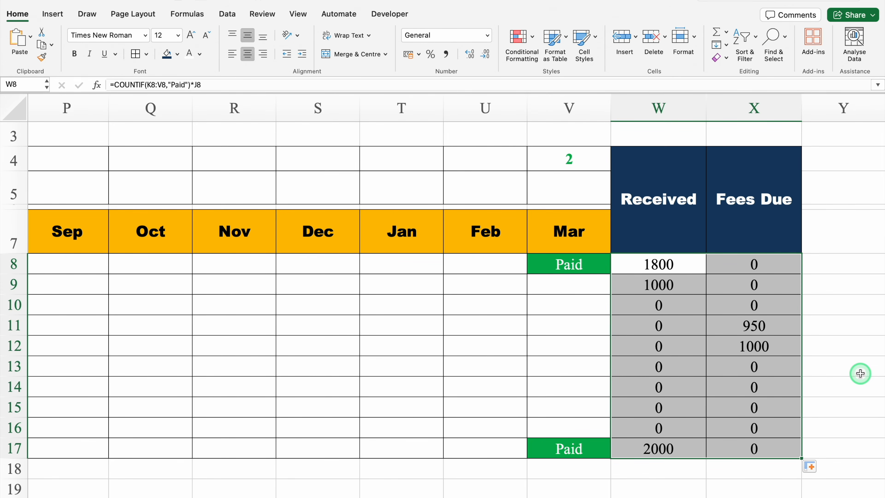
- Apply the custom number format #;#; to W8:X17 to hide the zeros
key("super+1")
left_click(310, 214)
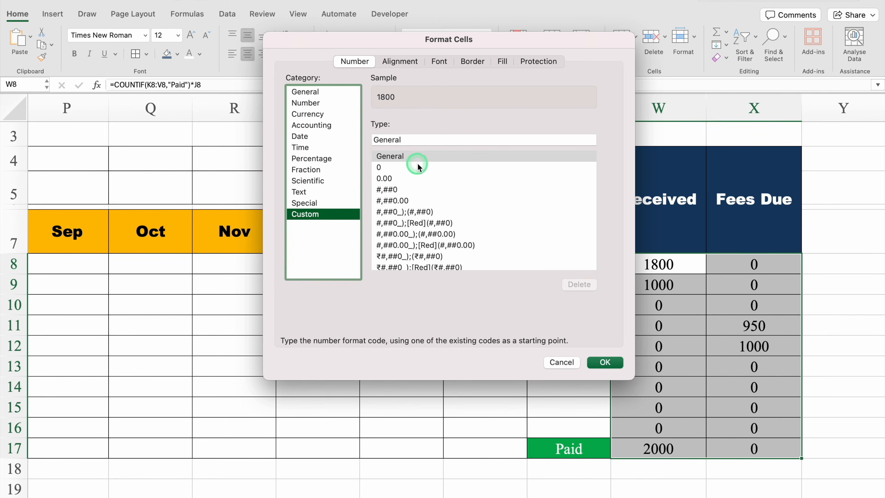
double_click(421, 139)
key("BackSpace")
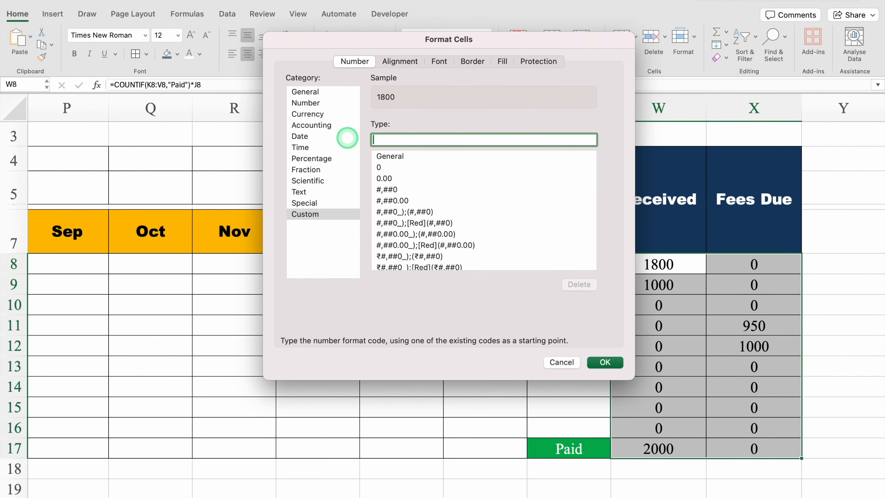
type("#")
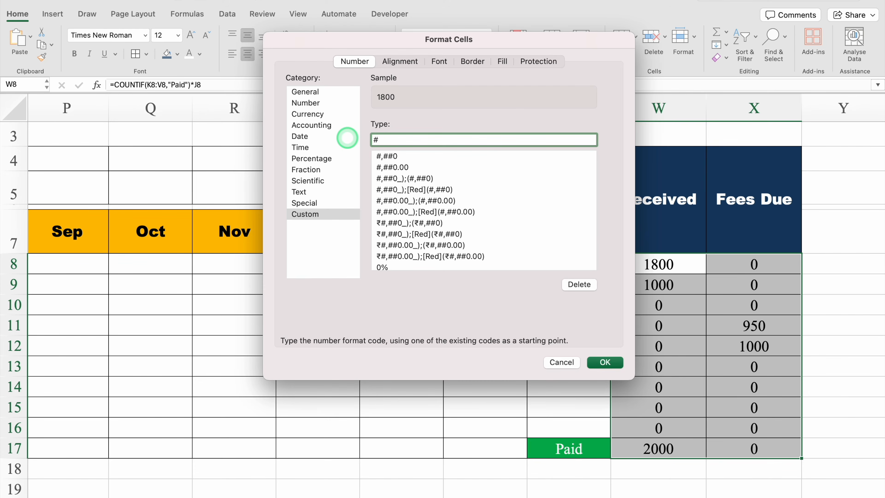
type(";")
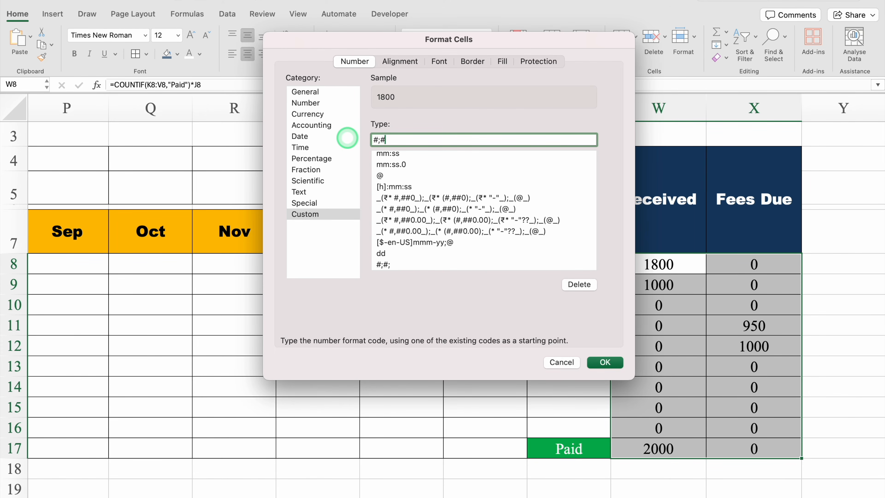
type("#;")
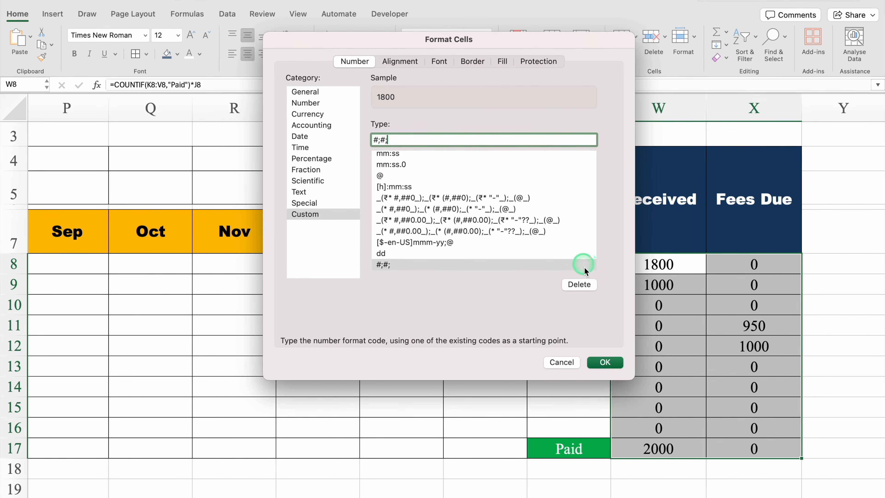
left_click(604, 363)
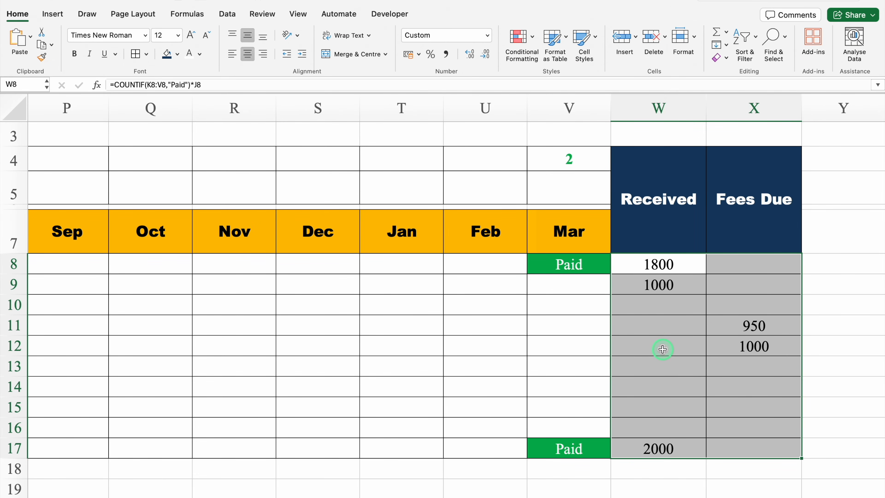
left_click(662, 350)
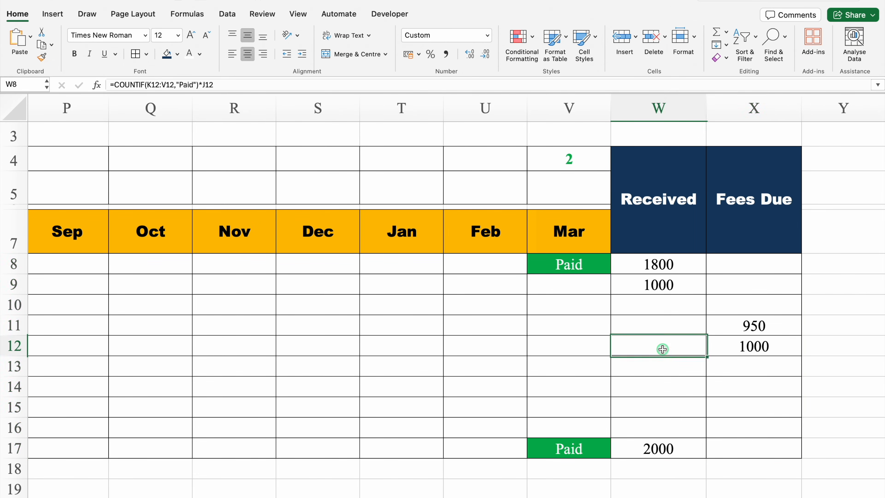
left_click(663, 368)
left_click(667, 407)
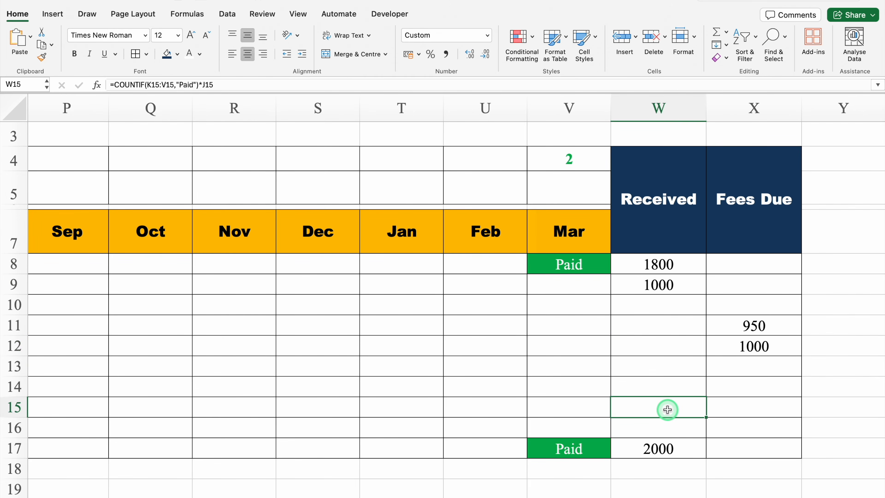
- Enter =SUM(W8:W17) in the merged cell L2 beside Total Amount Received (Till Date)
scroll(667, 410, "left", 10)
scroll(881, 206, "up", 2)
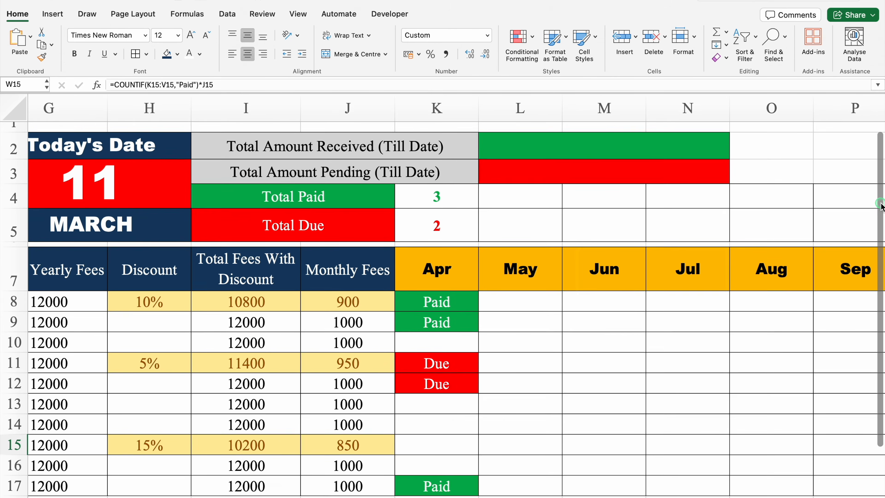
scroll(880, 205, "up", 1)
left_click(629, 160)
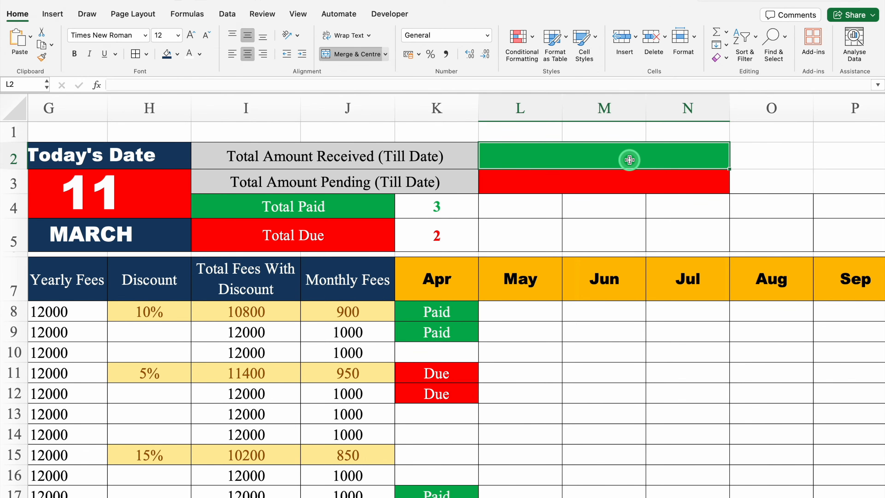
type("=")
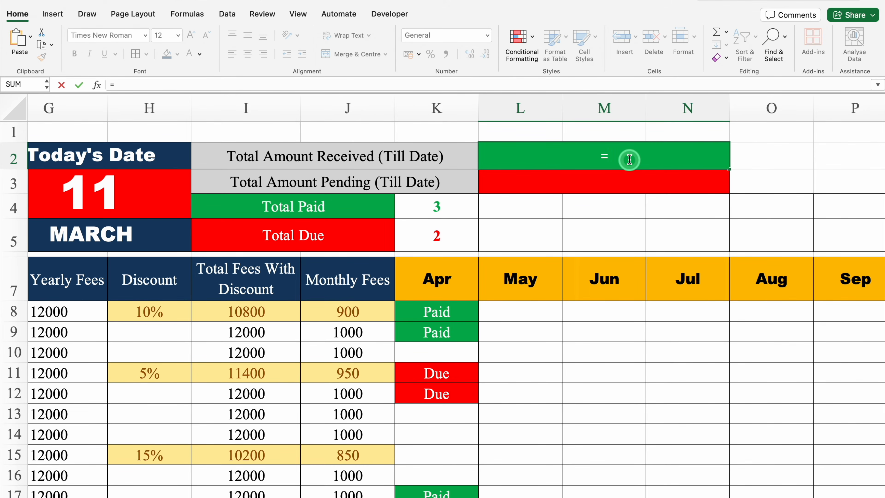
type("SUM(")
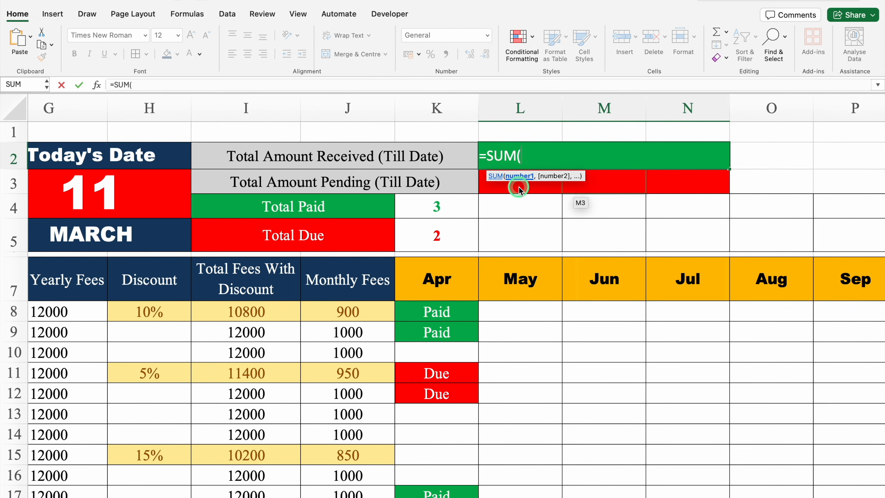
scroll(414, 488, "right", 6)
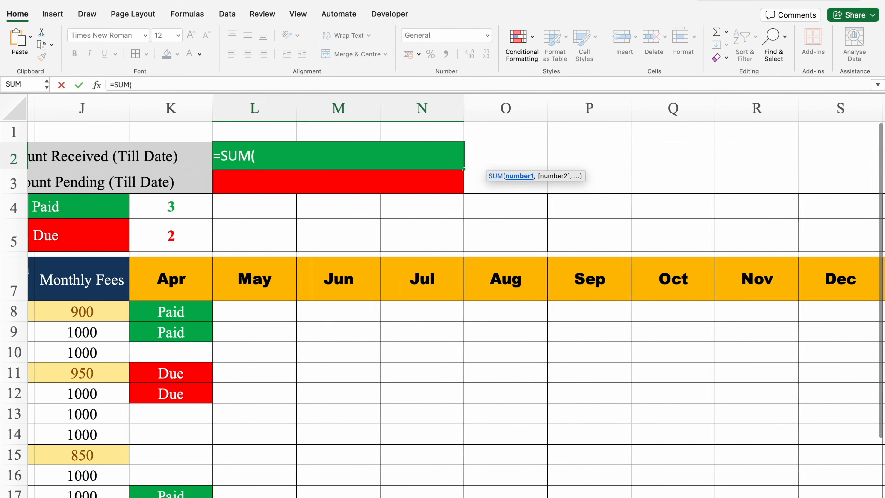
scroll(453, 296, "right", 4)
left_click(672, 307)
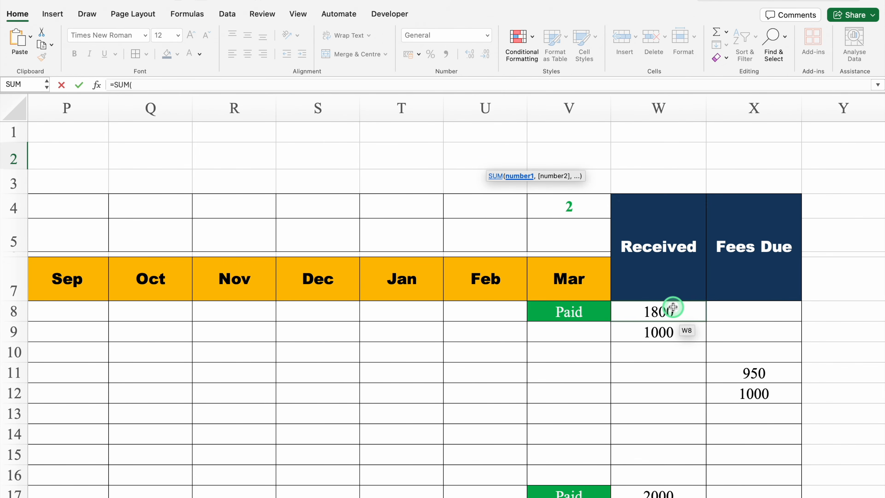
left_click_drag(672, 308, 680, 449)
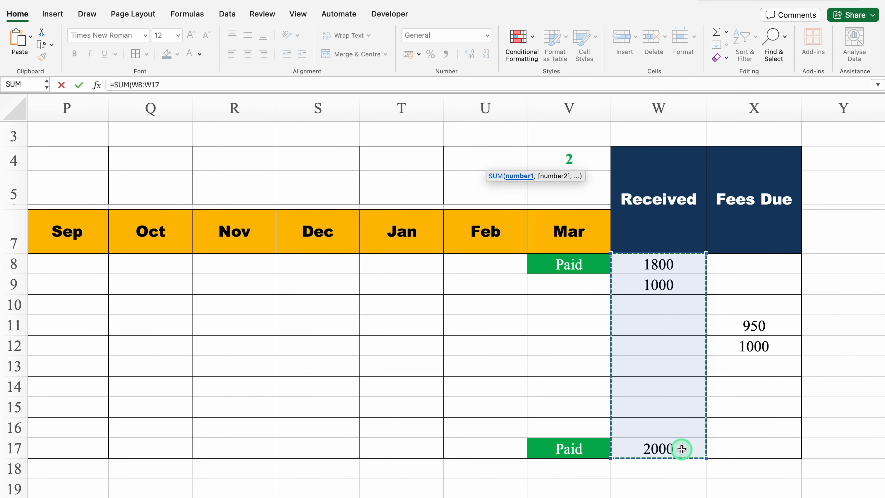
type(")")
key("Return")
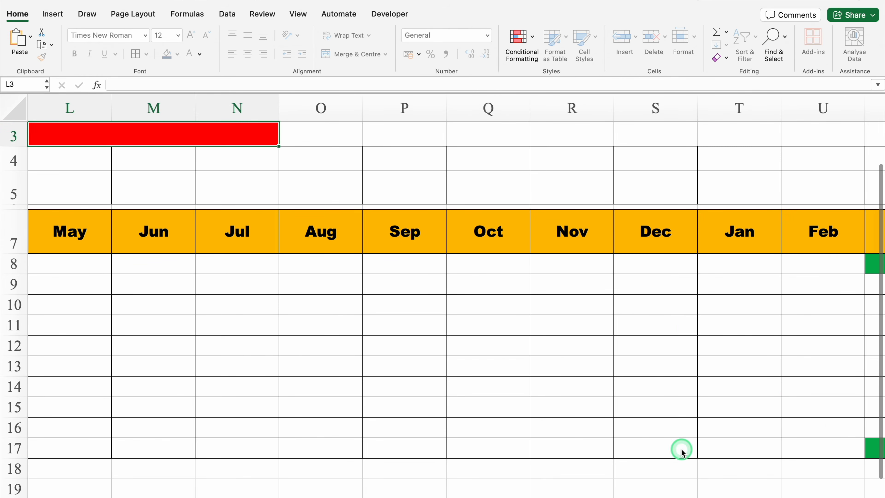
scroll(767, 388, "left", 3)
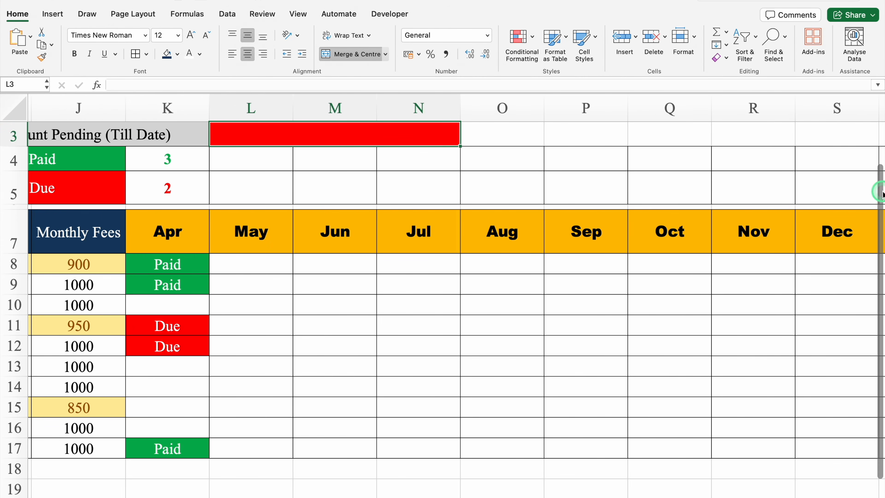
scroll(877, 188, "up", 2)
left_click(358, 158)
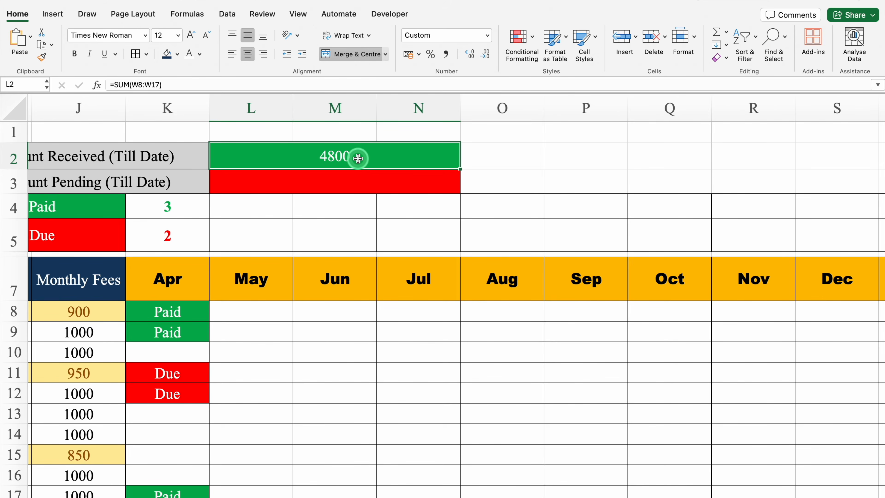
- Enter =SUM(X8:X17) in the merged cell L3 beside Total Amount Pending (Till Date), and review both total cells
left_click(359, 179)
double_click(359, 179)
type("=S")
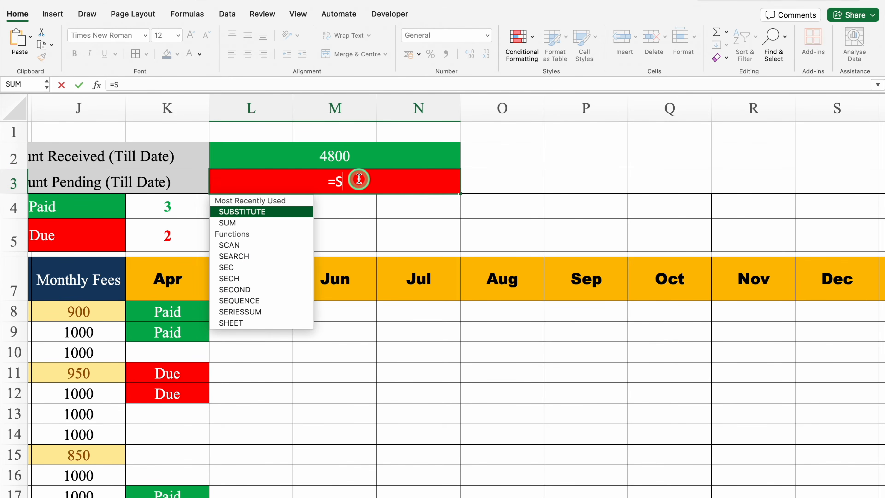
type("UM")
double_click(270, 216)
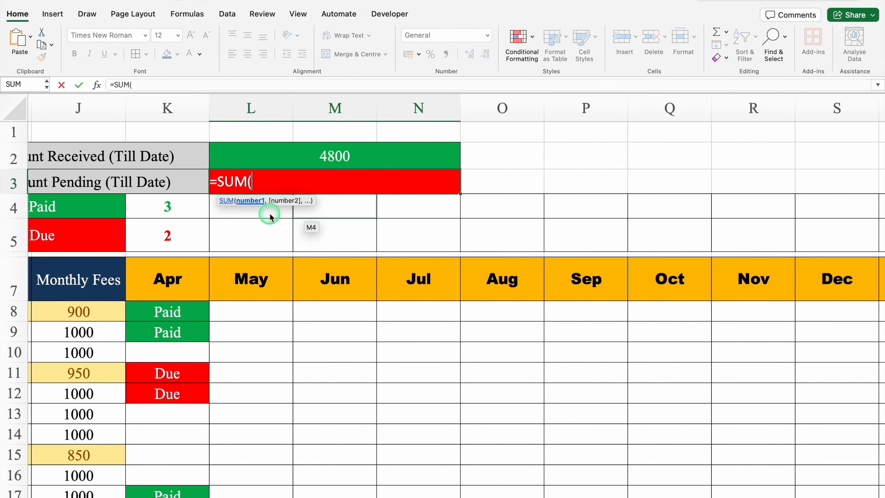
scroll(554, 495, "right", 5)
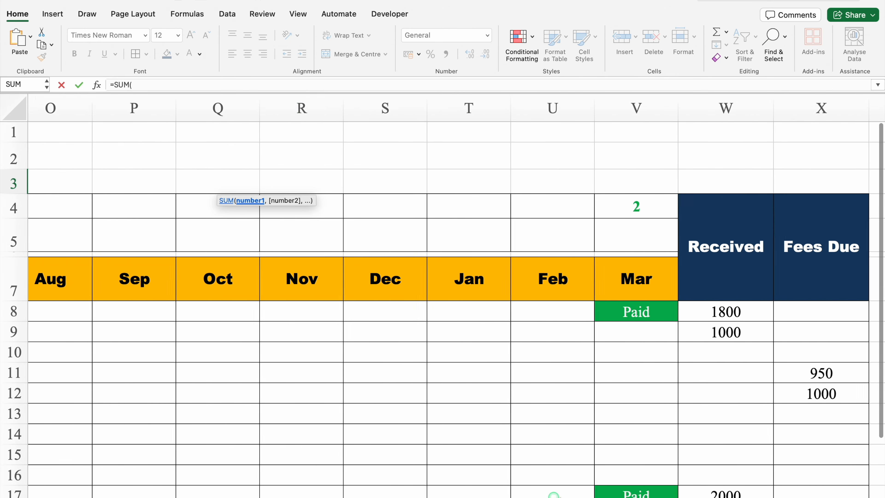
scroll(554, 494, "right", 1)
left_click(778, 310)
left_click_drag(778, 309, 778, 449)
key("Return")
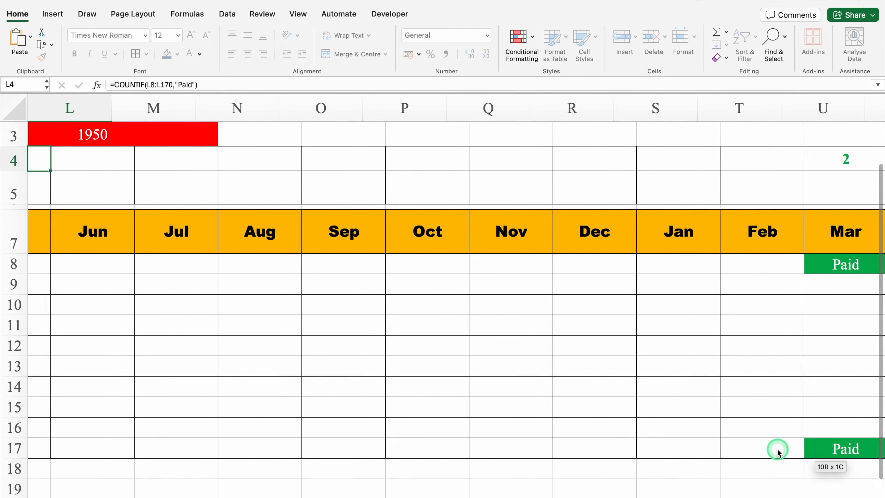
scroll(874, 303, "up", 2)
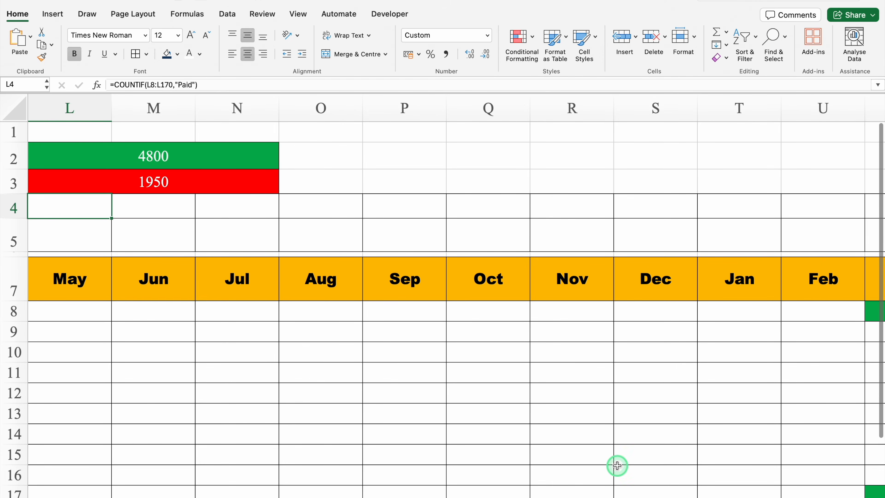
scroll(616, 466, "left", 4)
left_click(460, 180)
left_click(443, 158)
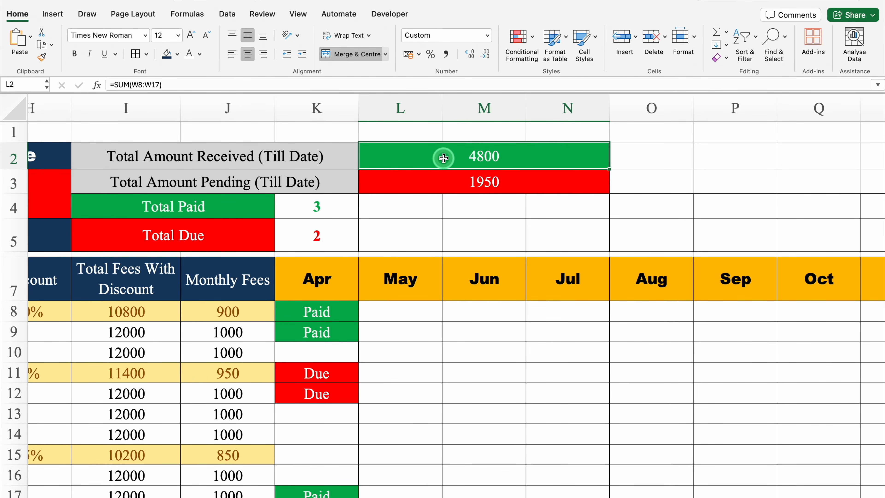
left_click(460, 180)
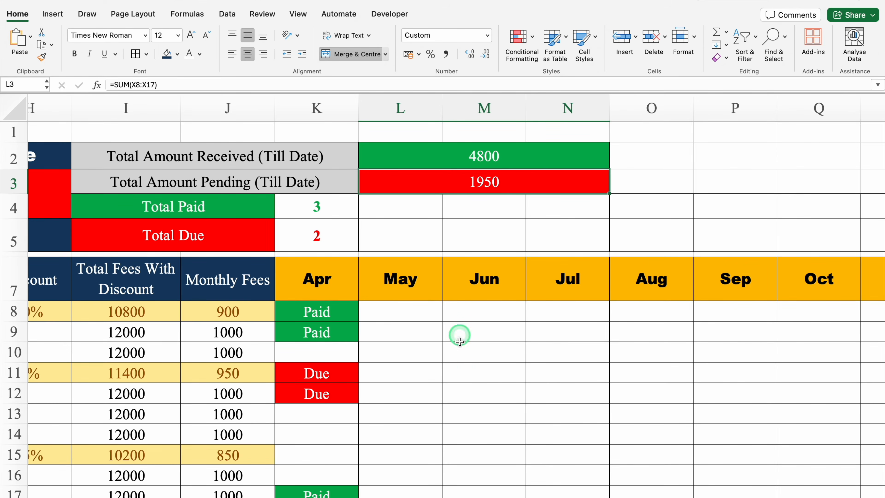
- Merge and centre the range O2:X3 and fill it with light grey
scroll(458, 334, "right", 4)
left_click(291, 156)
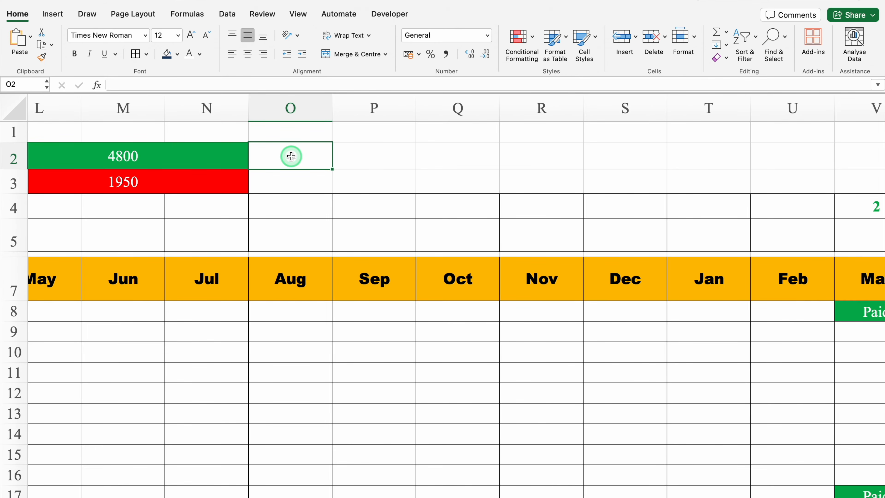
left_click_drag(291, 156, 883, 187)
left_click(364, 54)
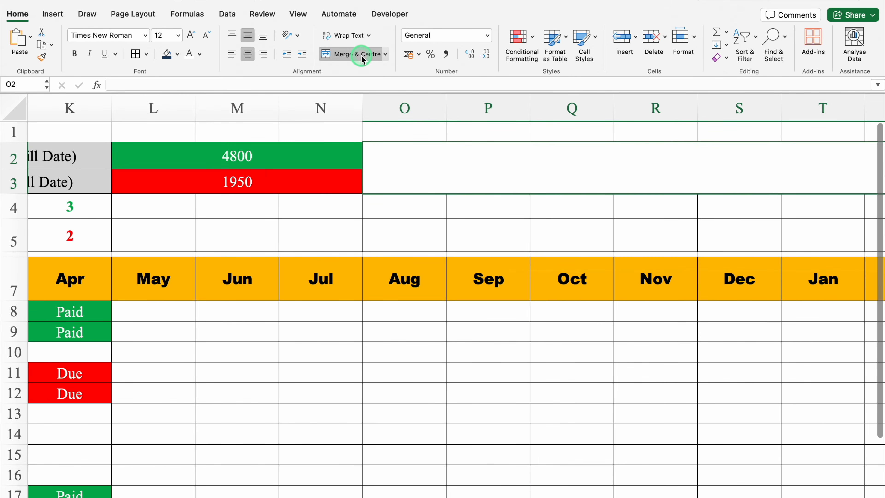
left_click(178, 53)
left_click(169, 136)
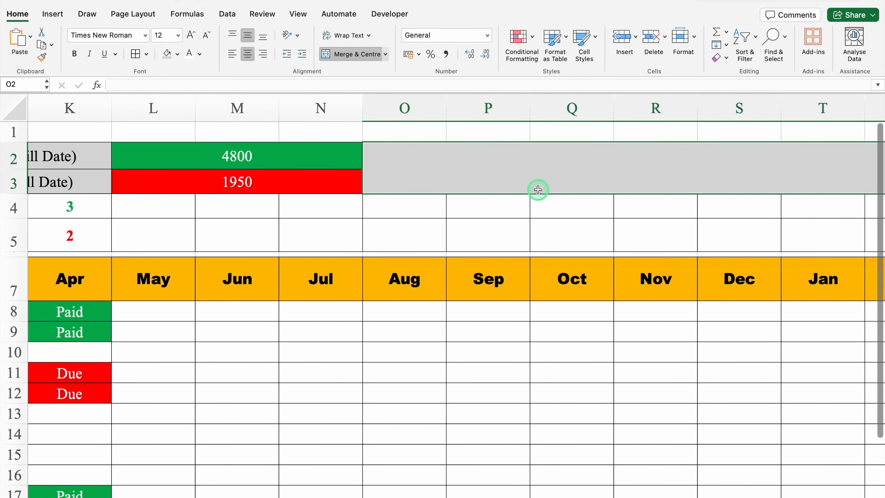
- Enter the two-line note "Fees to be Received" / "On or Before 5th of Every Month" in the merged cell O2
type("Fees to be Received")
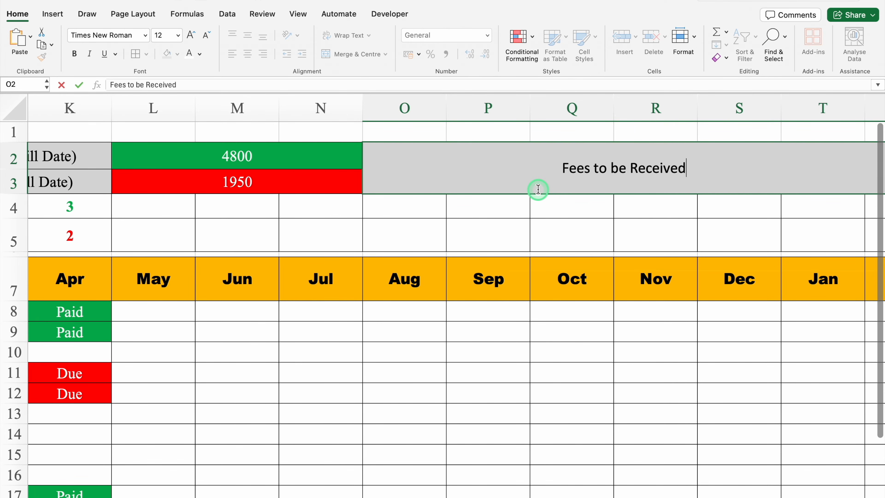
key("alt+Return")
type("On or Before 5th of Every Month")
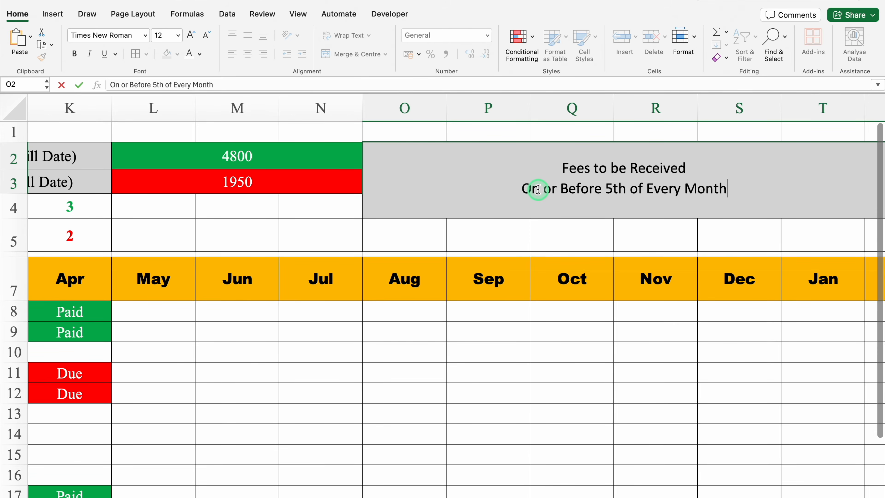
key("Return")
- Set the font of the fee deadline note in O2 to Arial Bold
left_click(559, 166)
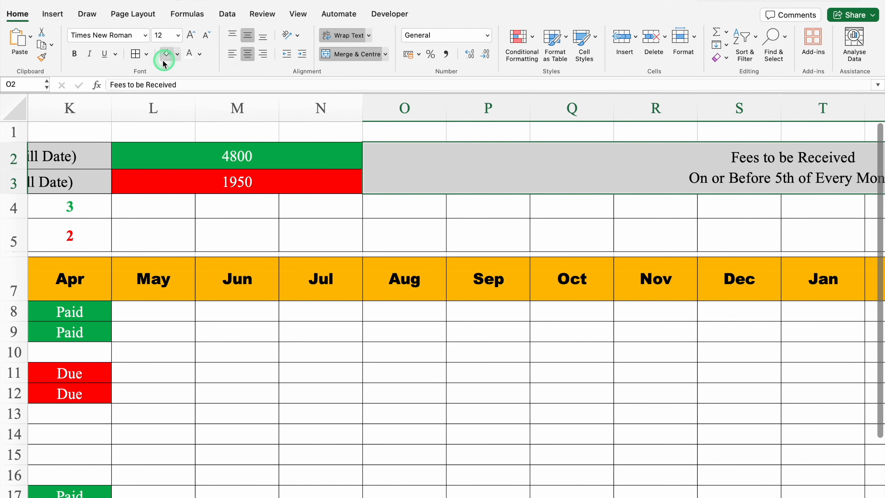
left_click(145, 35)
mouse_move(188, 138)
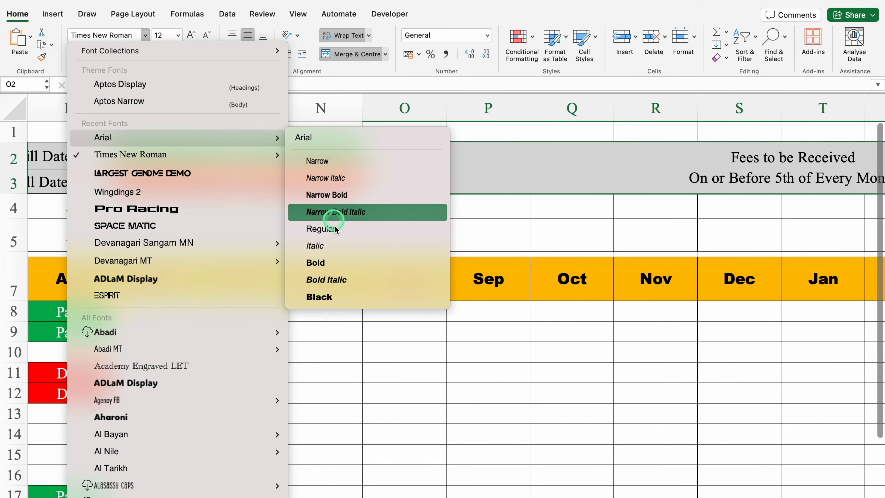
left_click(346, 264)
- Copy the Apr to Mar month headings in K7:V7
scroll(326, 401, "left", 5)
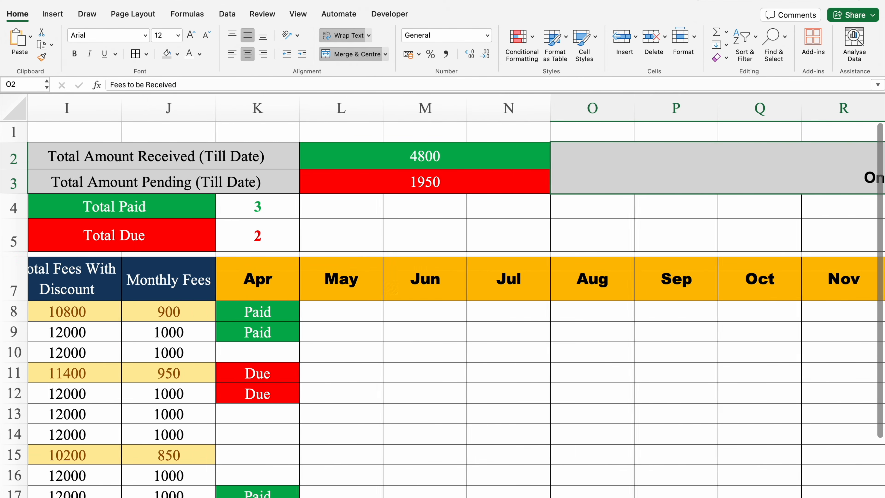
left_click(305, 283)
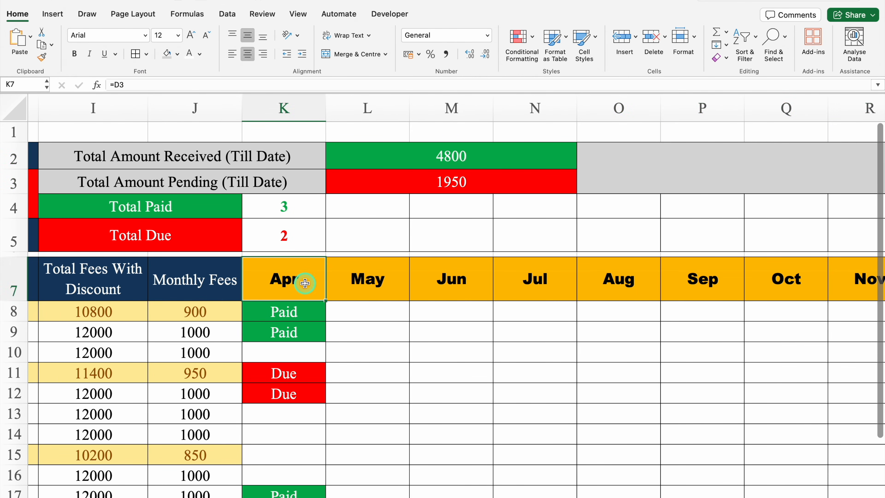
key("ctrl+shift+Right")
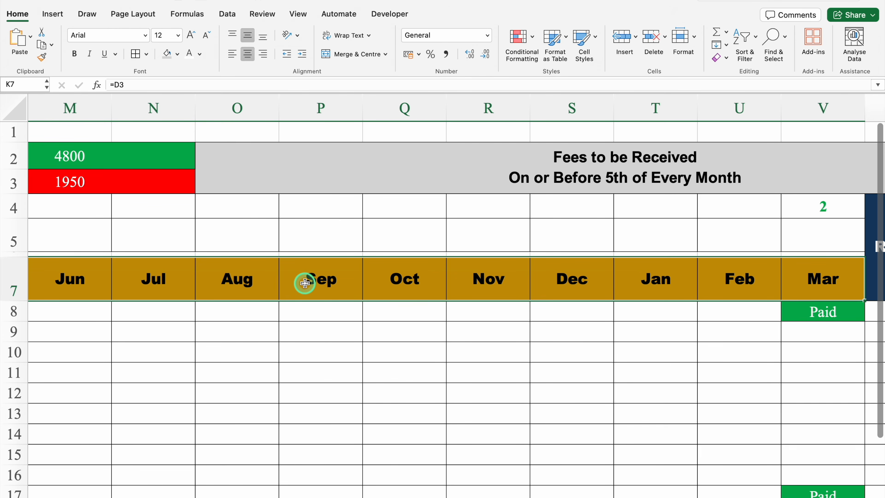
key("super+c")
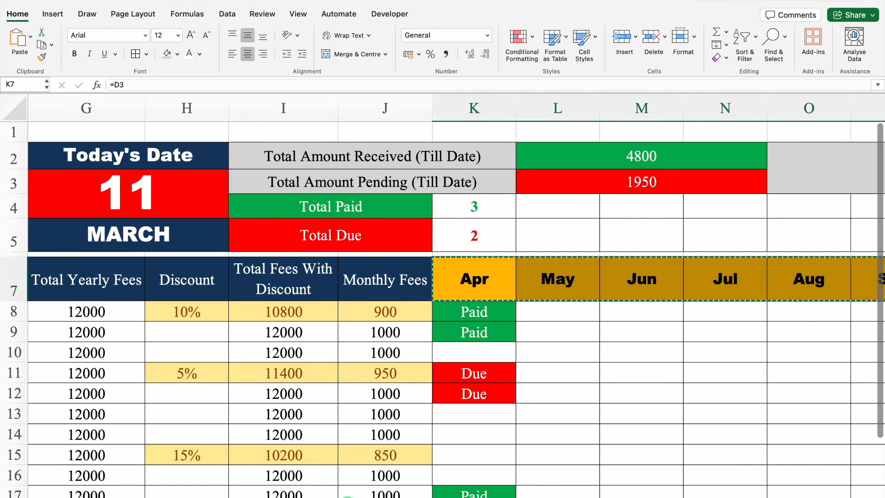
left_click_drag(347, 497, 655, 492)
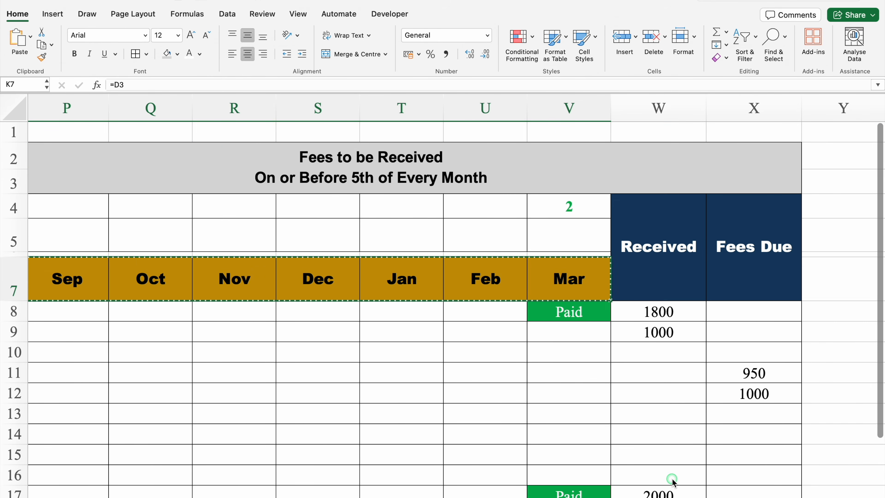
- Narrow column Y to a thin spacer beside the Fees Due column
left_click(840, 279)
key("Right")
key("Right")
key("Right")
key("Right")
left_click_drag(470, 111, 395, 112)
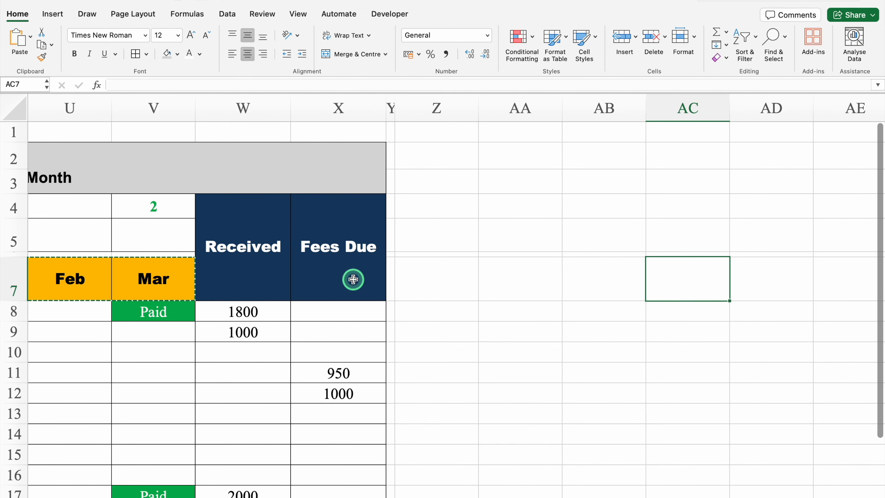
- Paste the copied month headings starting at Z7 and link Z7 to the original Apr heading with =K7
left_click(437, 281)
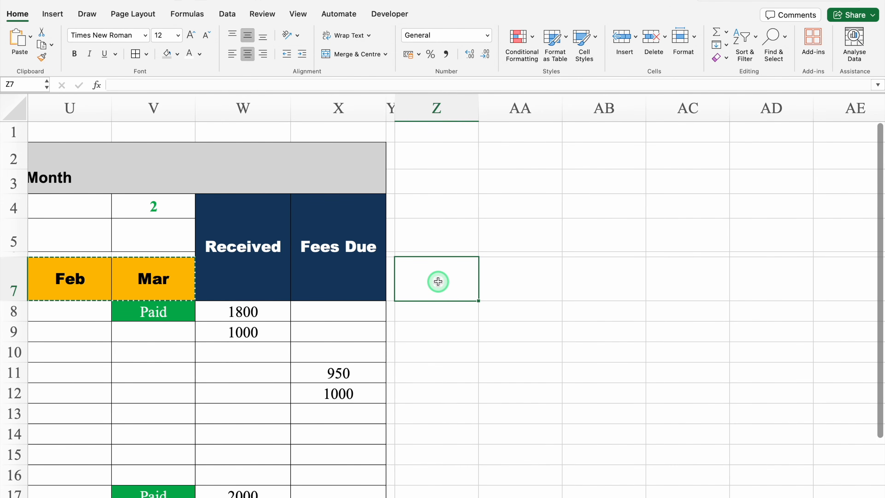
key("super+v")
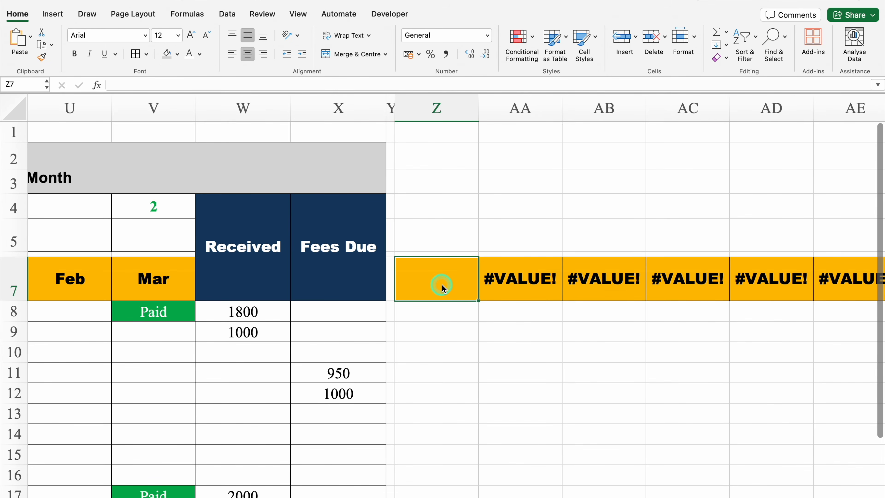
type("=")
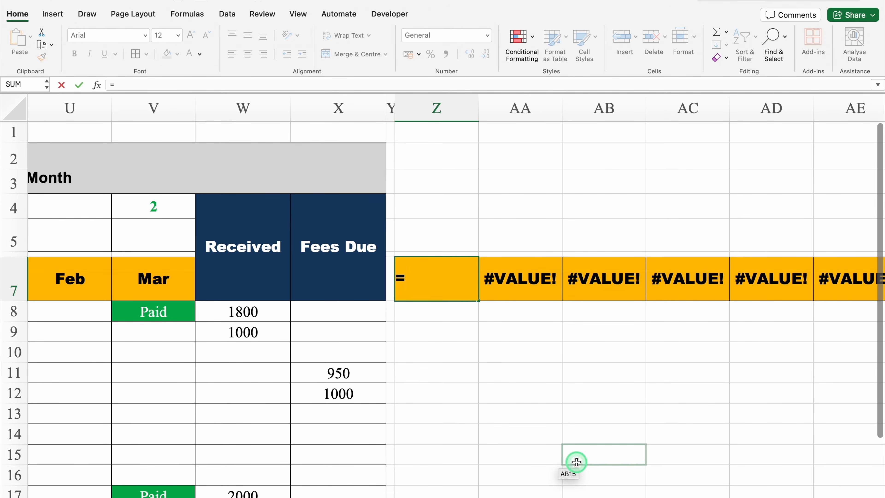
scroll(294, 419, "left", 12)
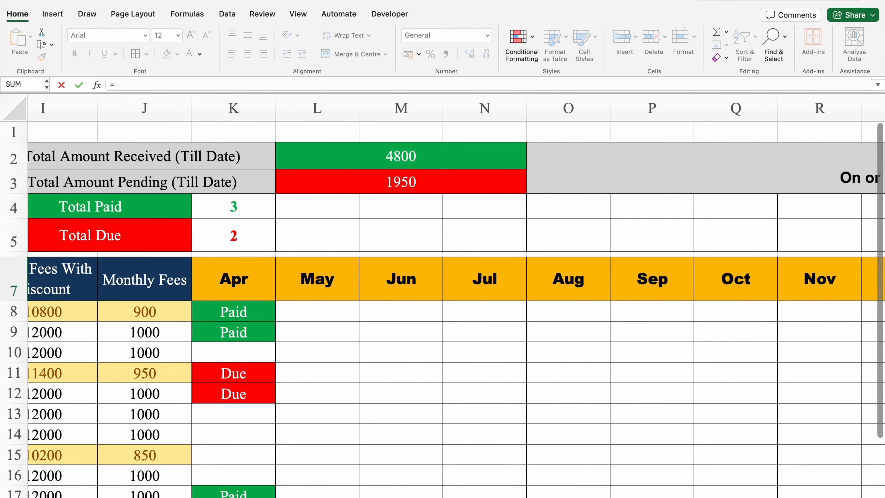
left_click(294, 419)
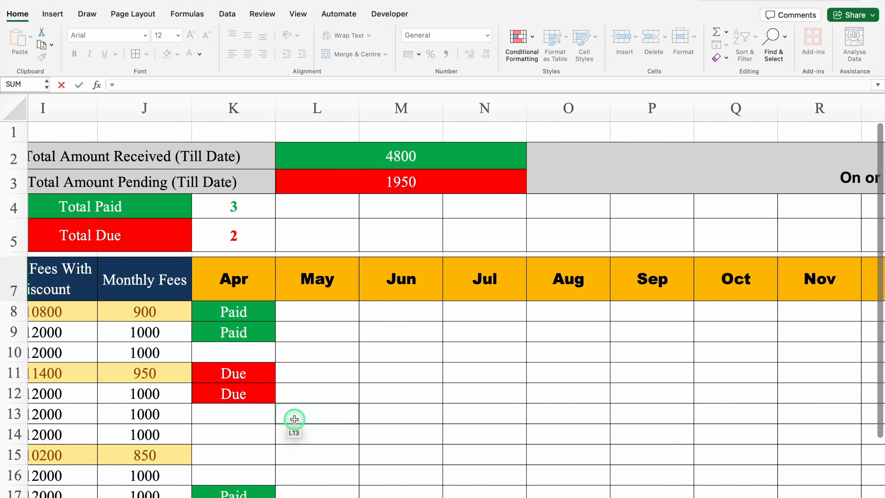
left_click(225, 277)
key("Return")
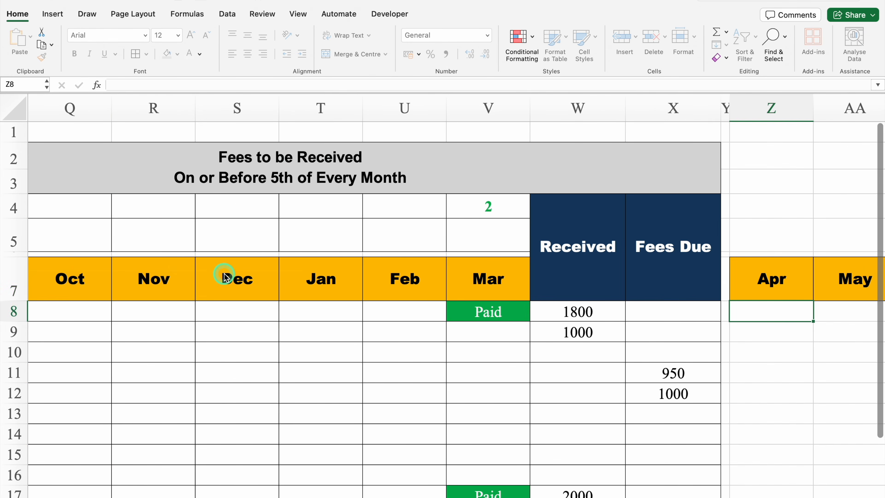
- Fill the second set of month headings in Z7:AK7 with medium blue and make their text white
scroll(683, 488, "right", 8)
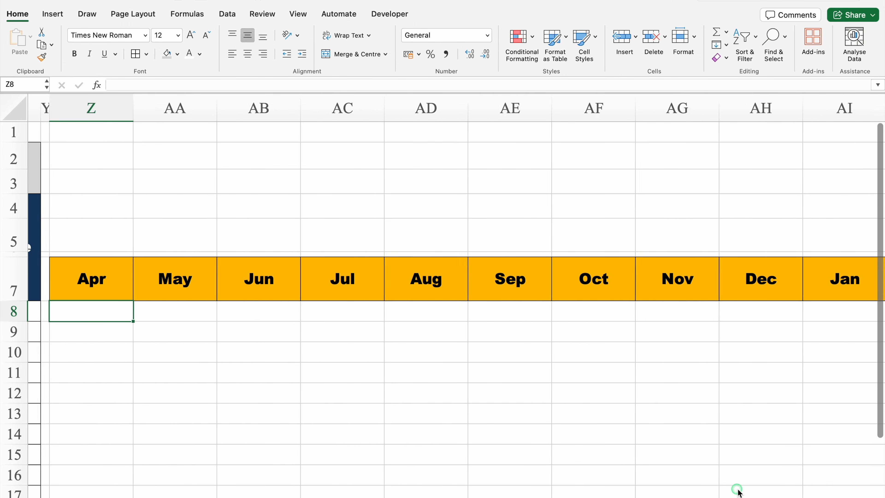
scroll(739, 491, "right", 4)
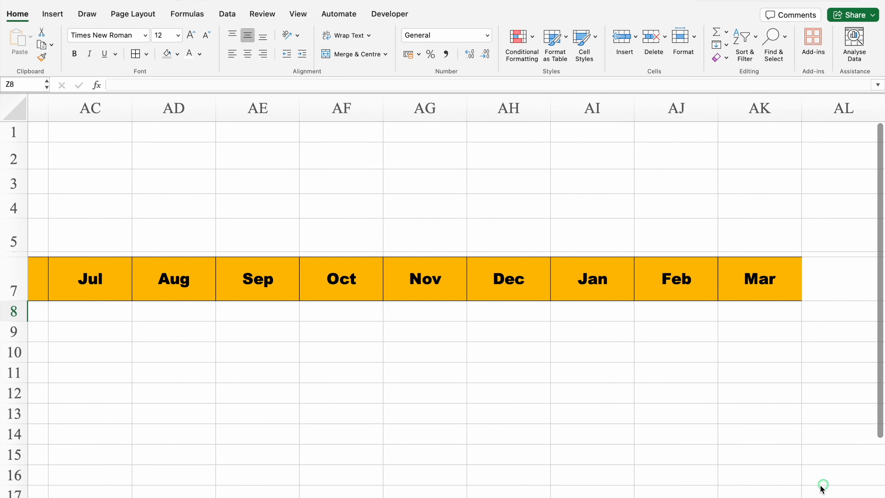
scroll(802, 488, "left", 5)
left_click(172, 278)
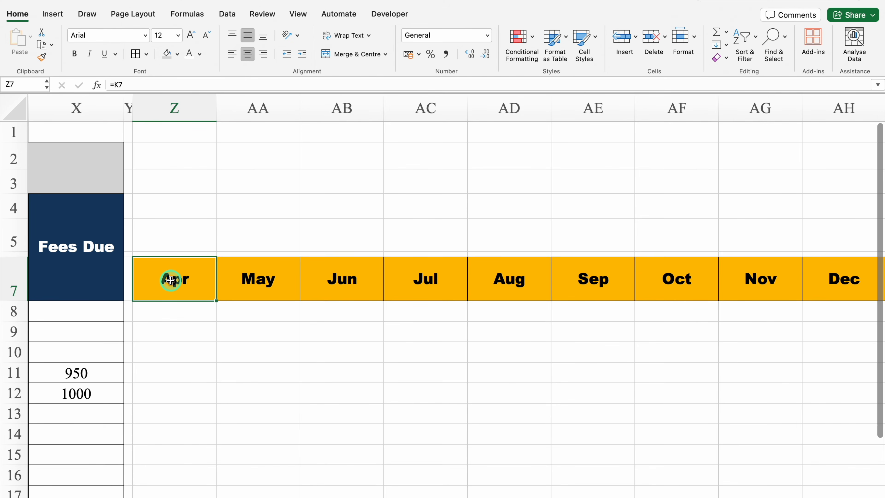
key("ctrl+shift+Right")
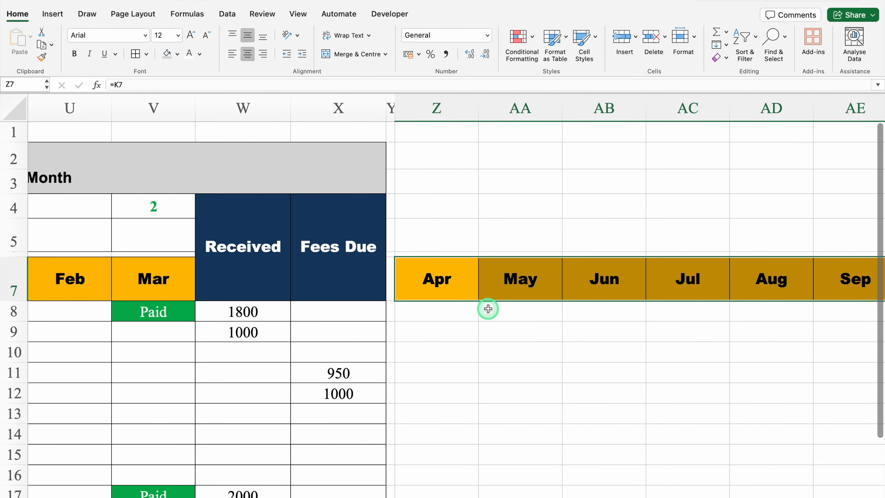
left_click(179, 55)
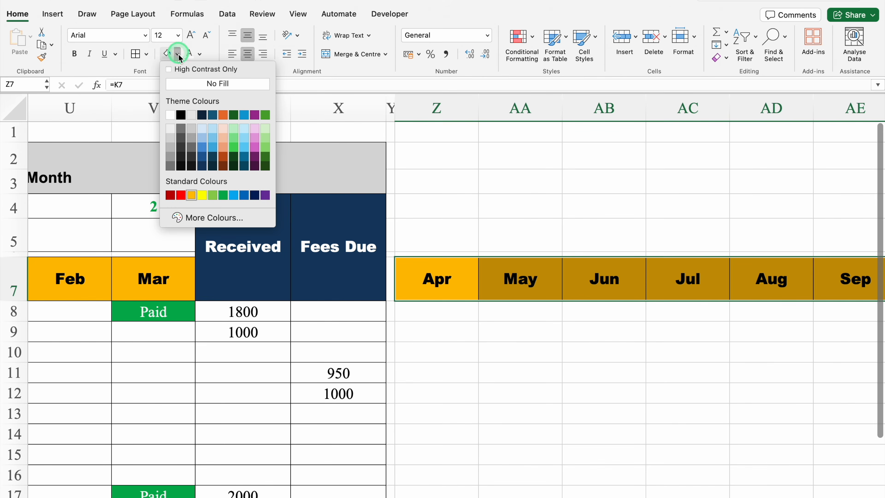
left_click(204, 144)
left_click(190, 53)
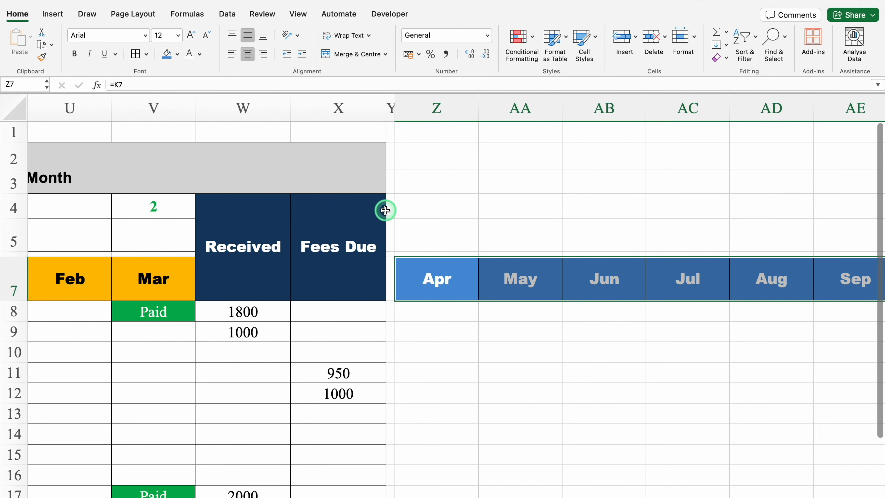
- Select Z8 under the second Apr heading and make sure iterative calculation is enabled in the calculation preferences
left_click(446, 313)
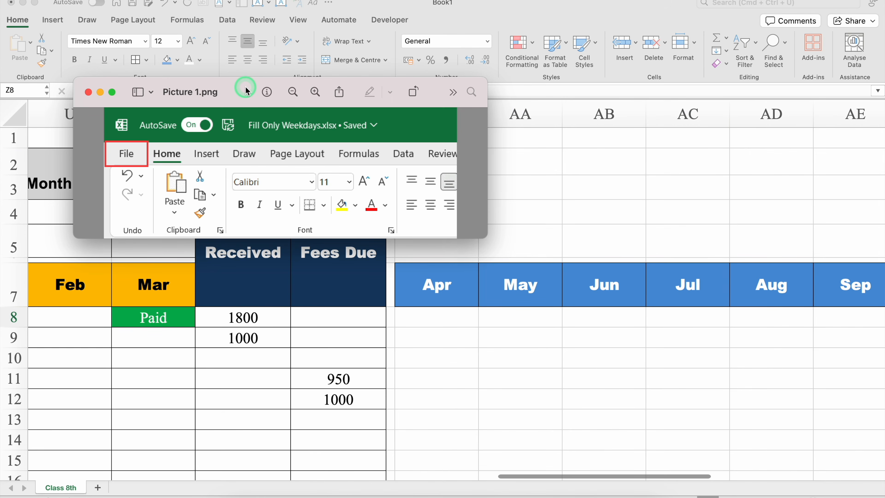
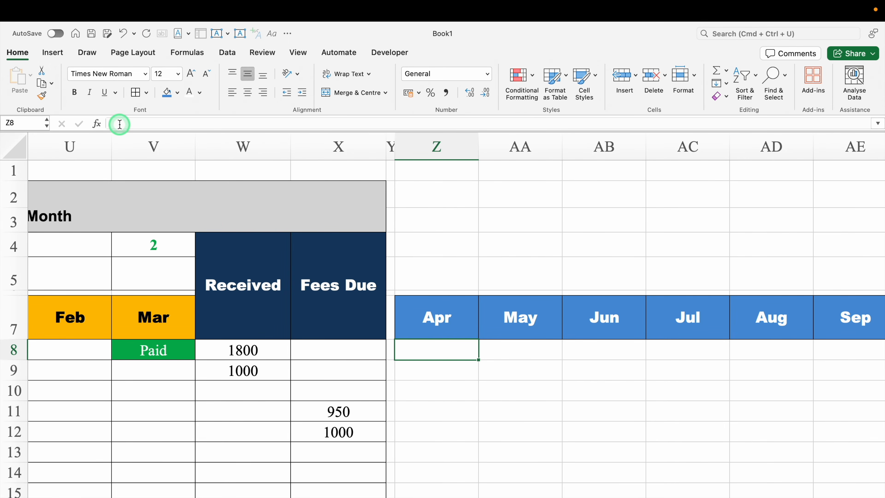
mouse_move(98, 3)
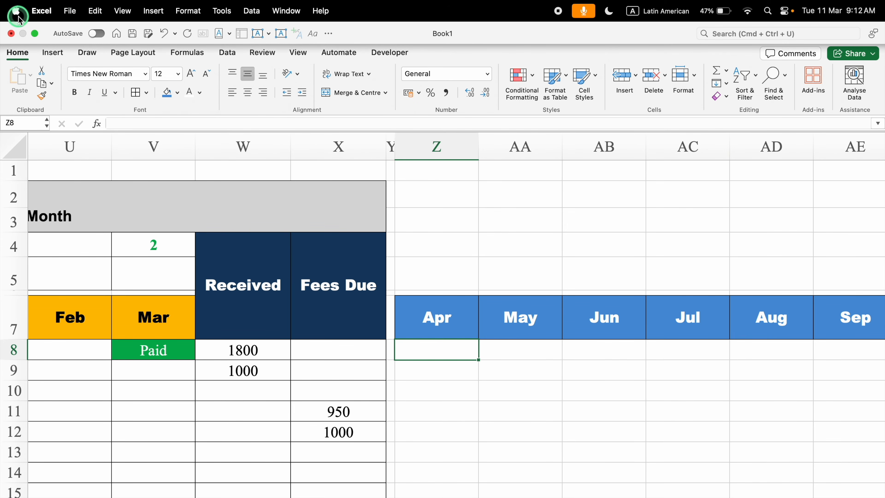
left_click(42, 11)
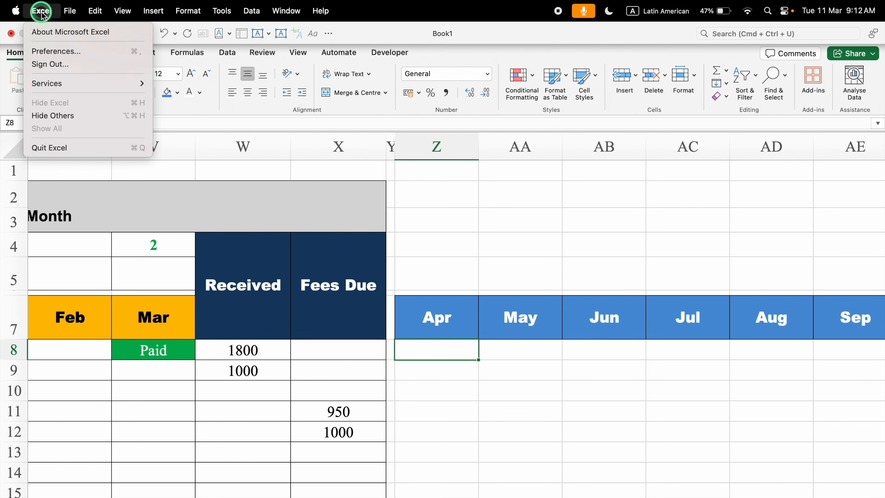
left_click(61, 52)
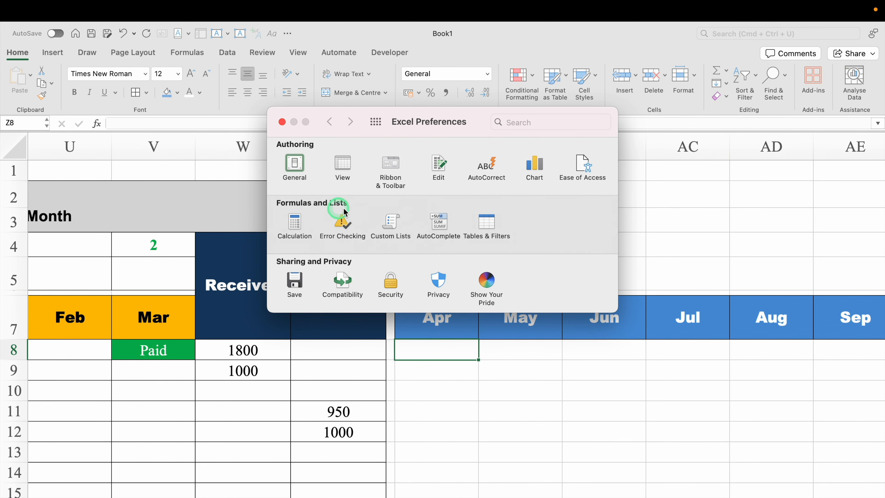
left_click(295, 225)
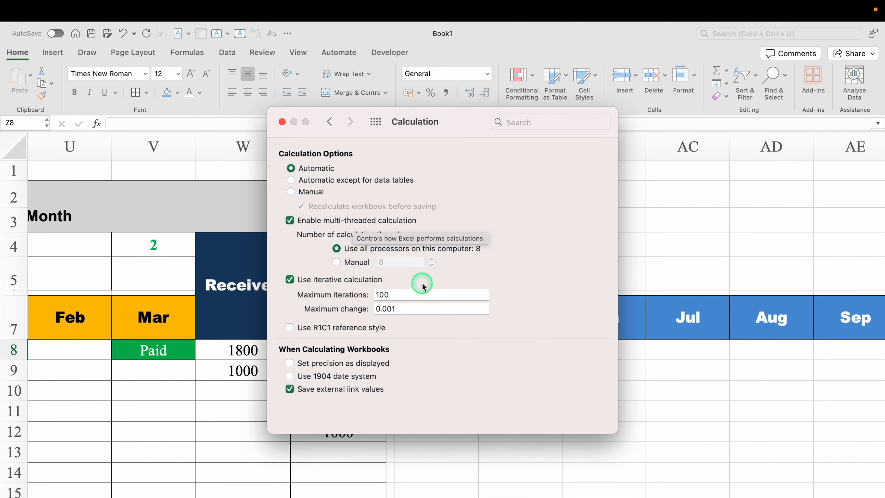
left_click(290, 280)
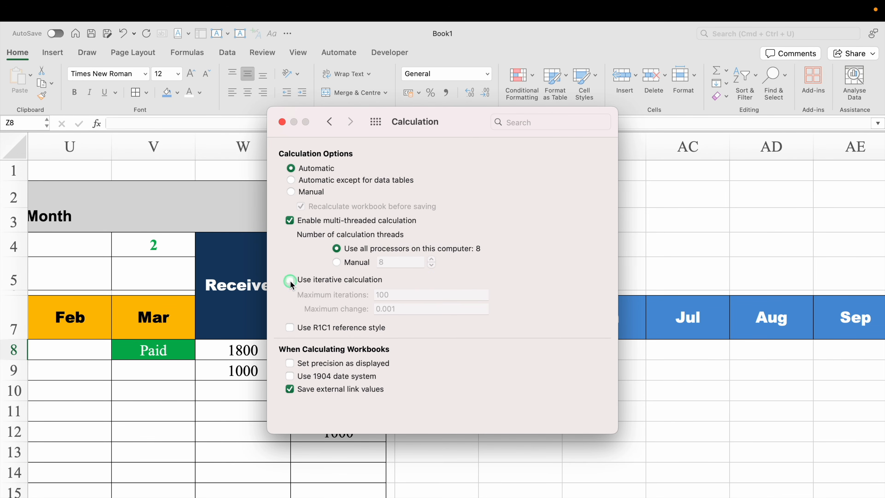
left_click(291, 282)
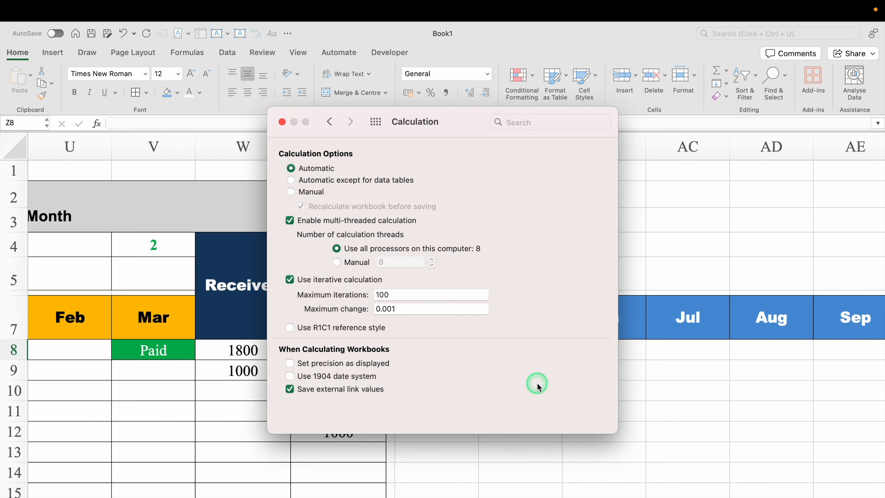
left_click(283, 122)
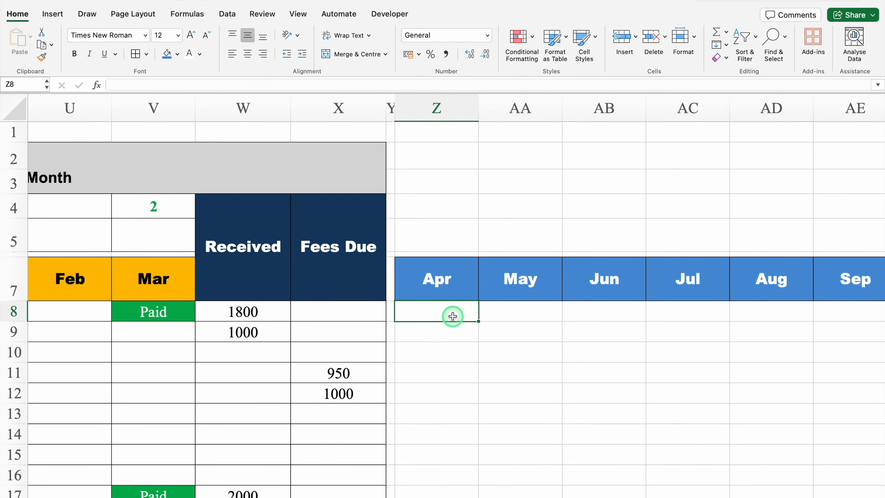
- Start an IF formula in Z8 that tests whether the first student's Apr status equals Paid, =IF(K8="Paid",
type("=if")
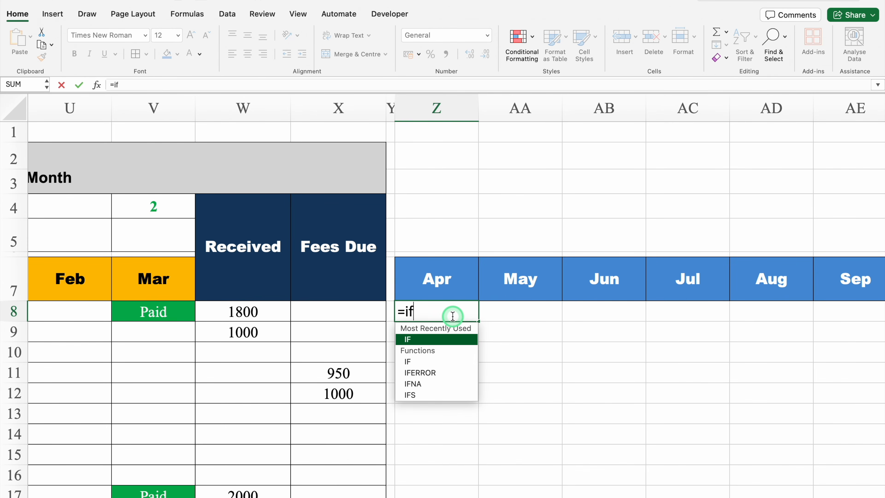
double_click(453, 339)
scroll(579, 445, "left", 2)
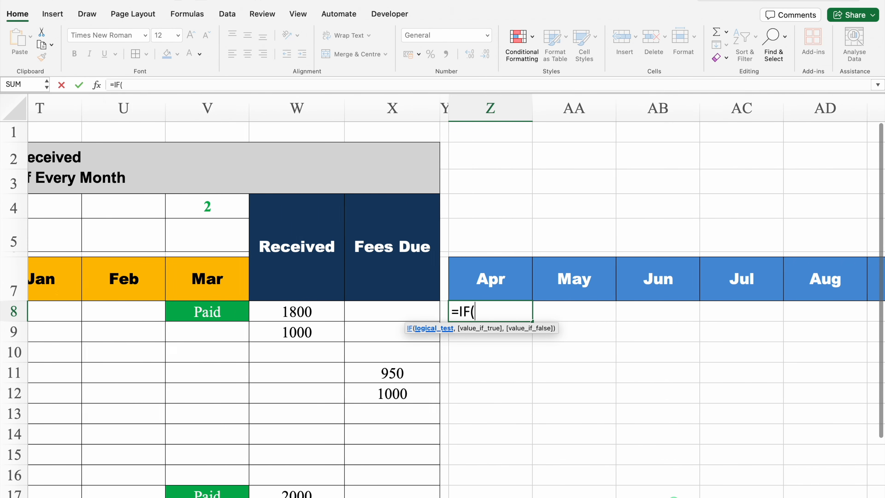
scroll(532, 303, "left", 10)
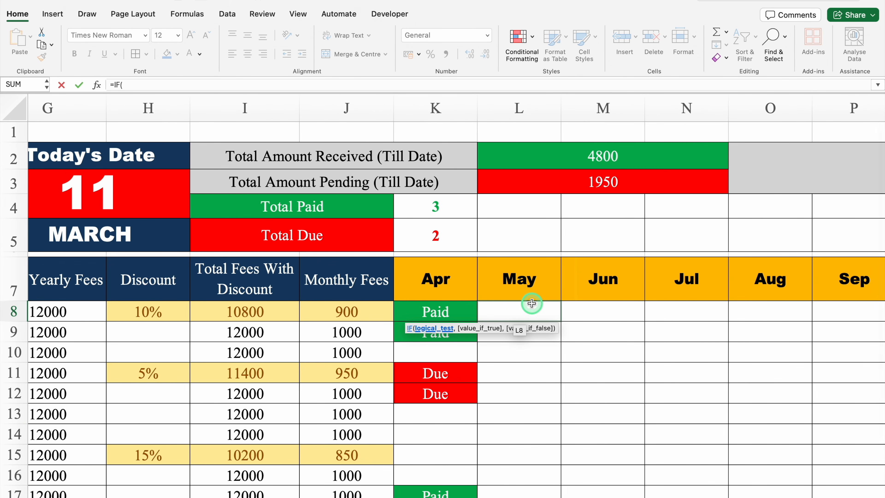
left_click(446, 313)
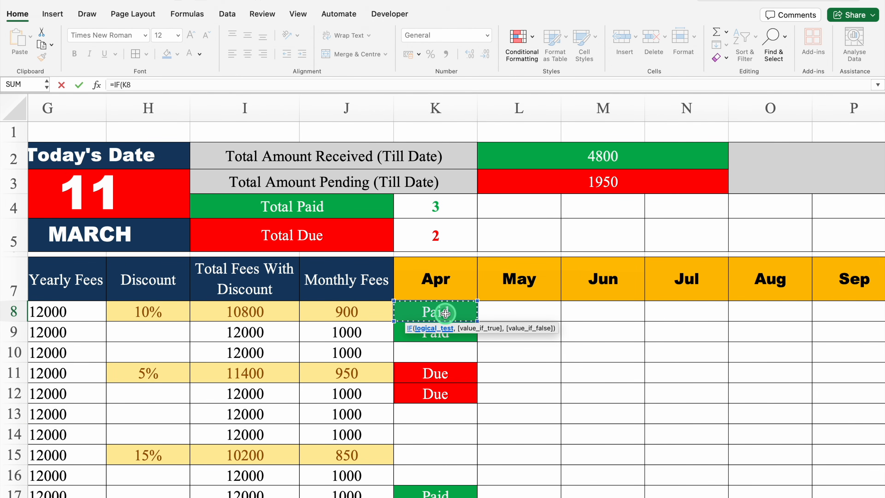
type("=\"Paid")
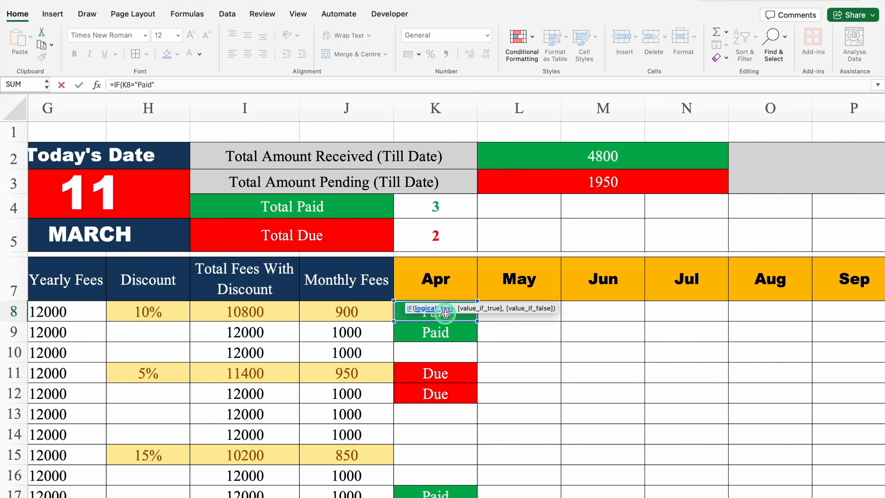
type("\",")
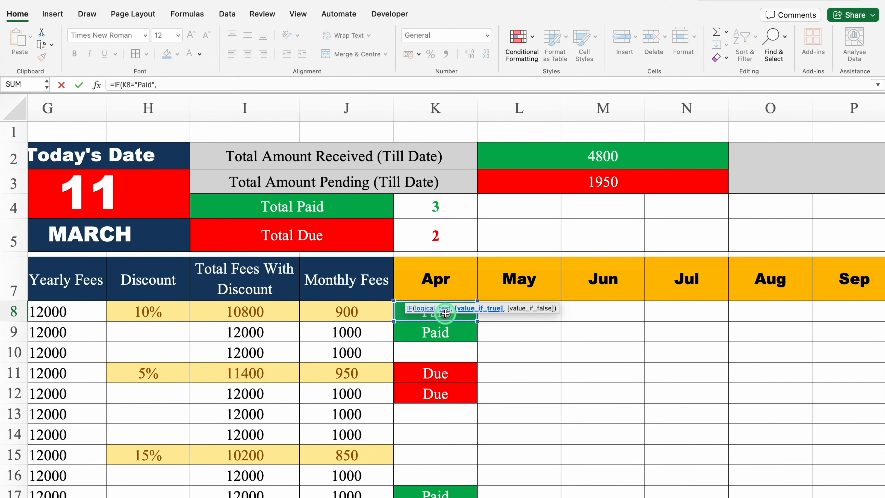
- Add the nested condition IF(Z8="",NOW(),Z8) as the value-if-true part of the Z8 formula
type("IF")
double_click(844, 341)
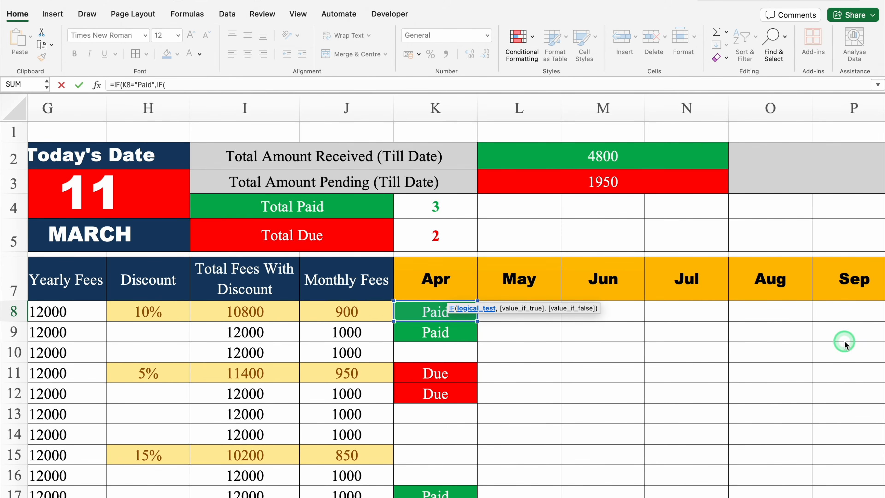
scroll(533, 497, "right", 15)
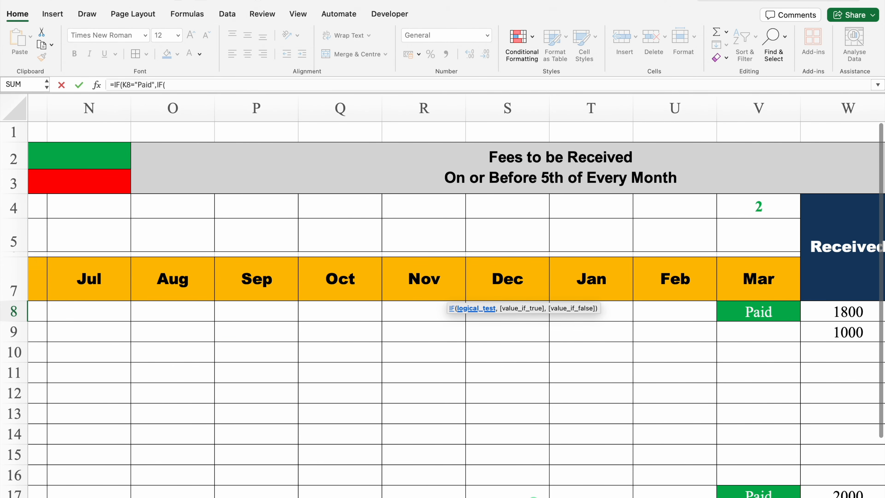
scroll(533, 497, "right", 10)
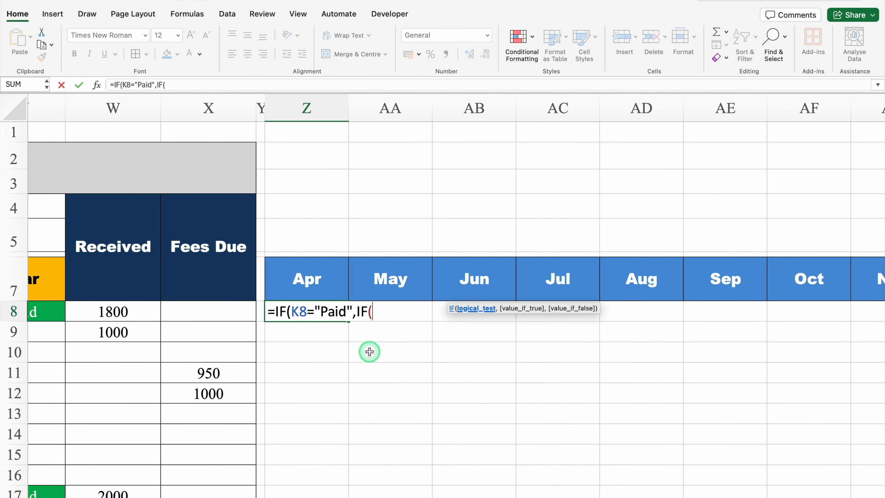
left_click(326, 275)
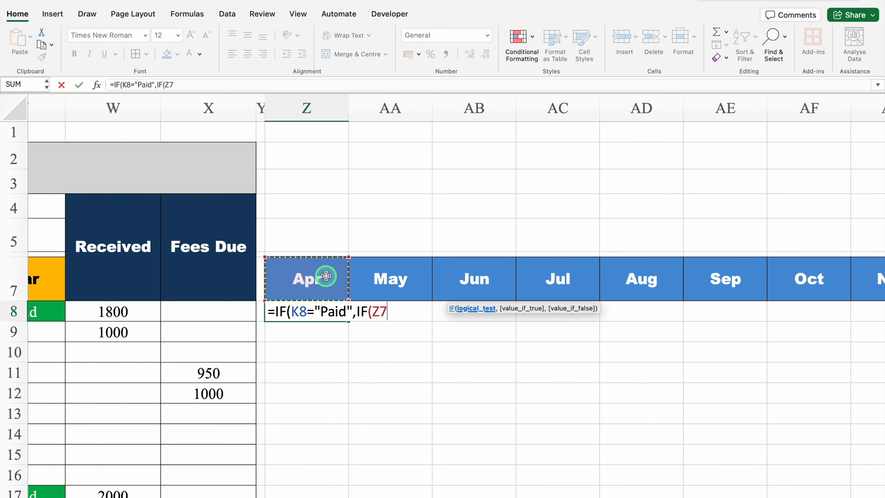
key("Down")
type("=")
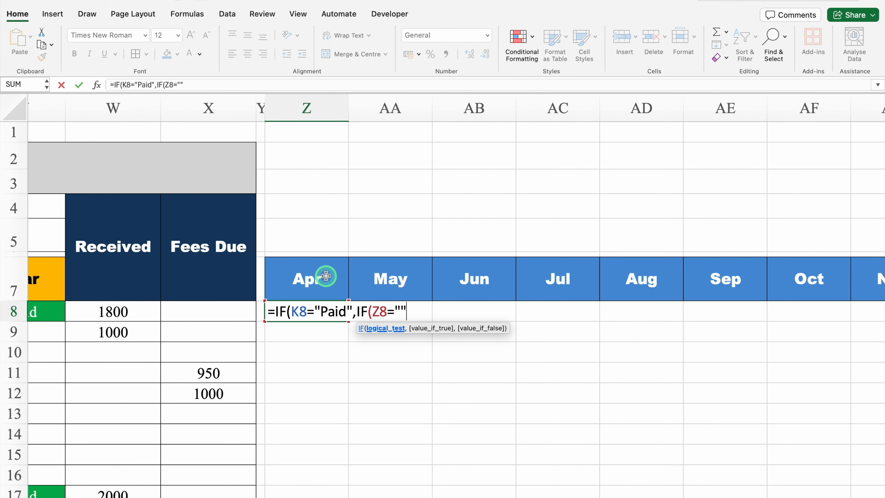
type("\"\",Now")
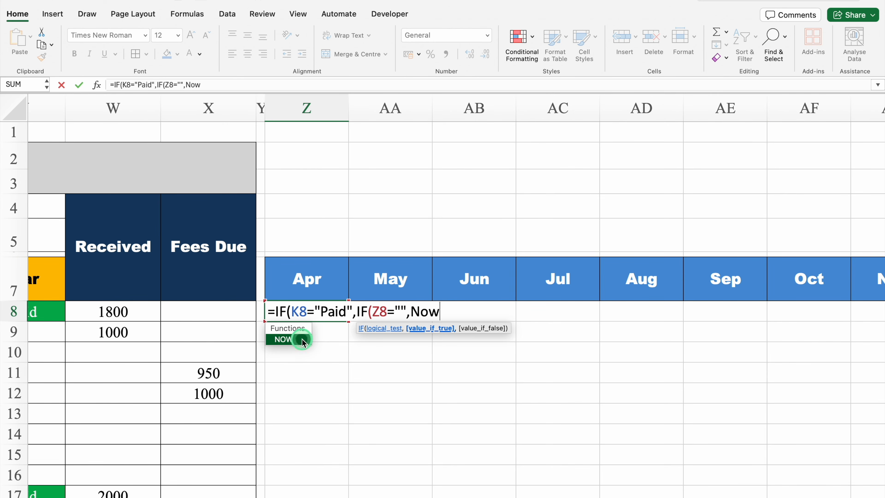
double_click(301, 338)
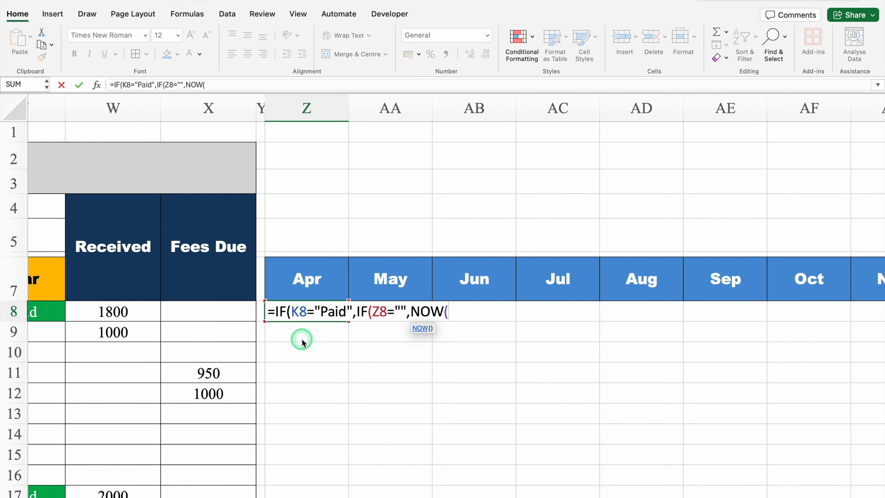
type("),")
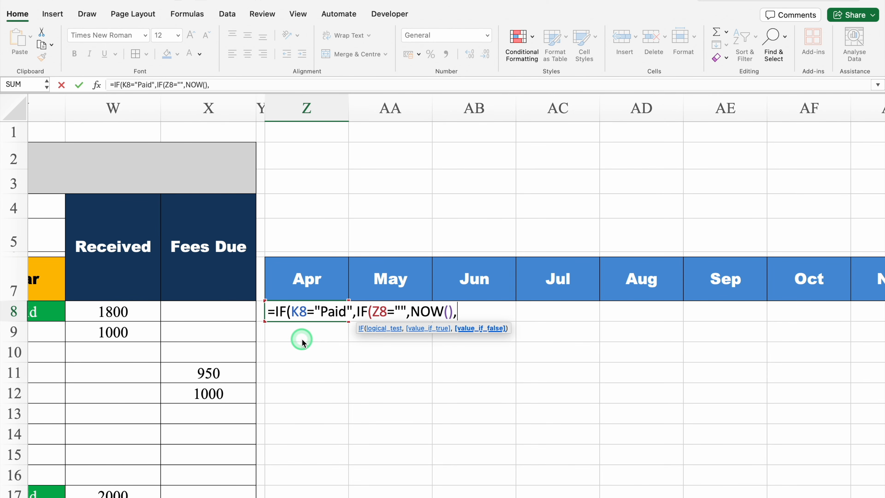
left_click(317, 291)
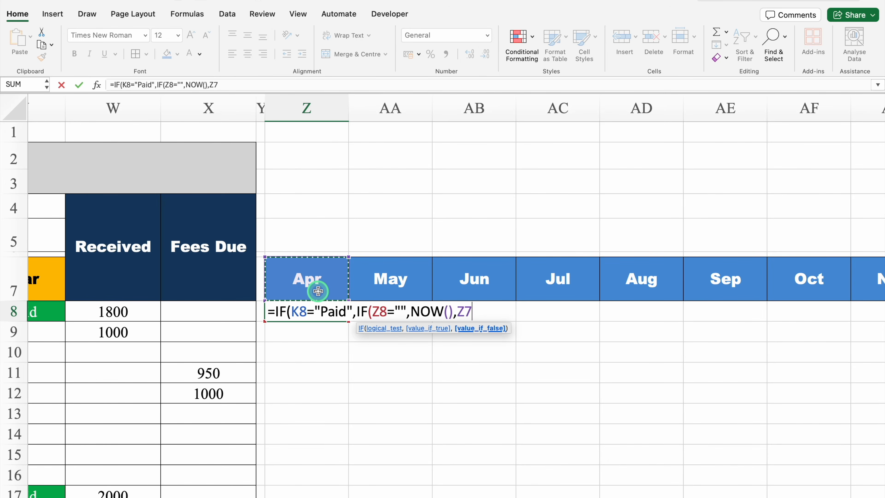
key("Down")
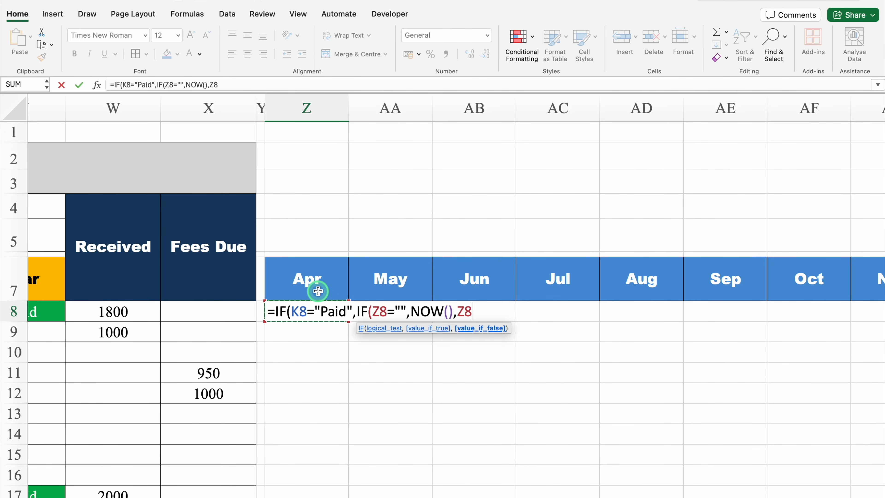
type(")")
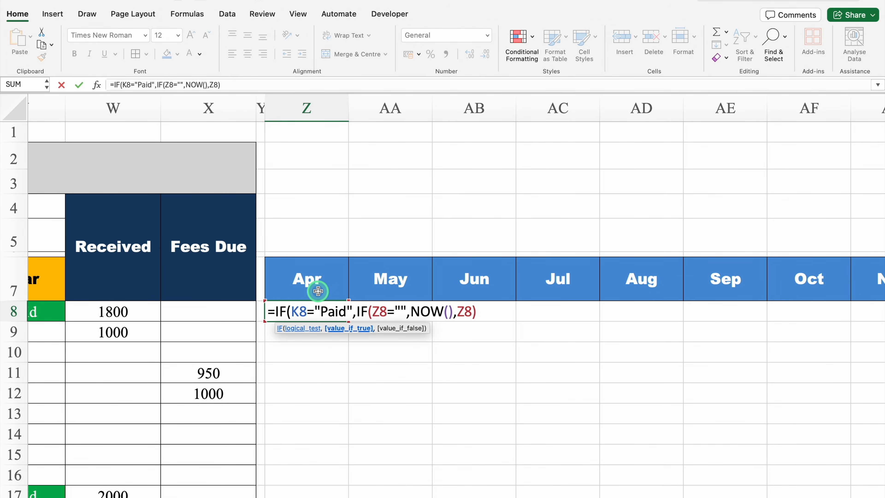
- Complete the Z8 formula with an empty string "" as the value if false and enter it
type(",")
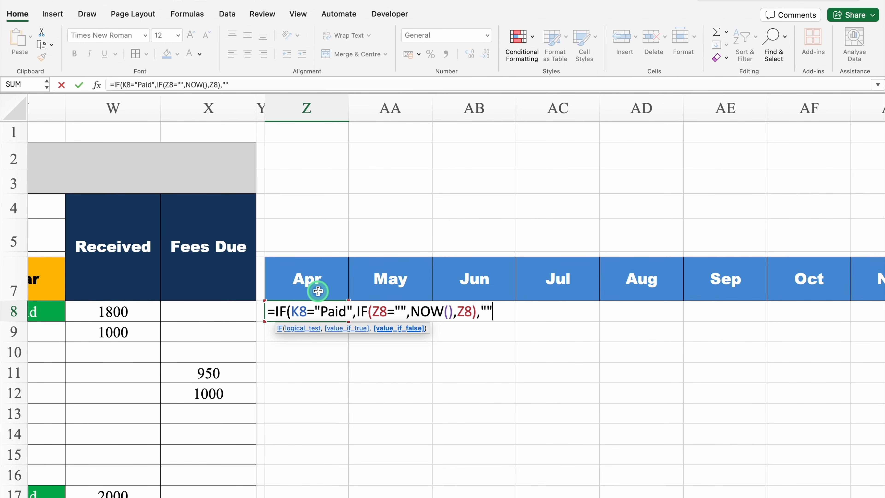
type("\"\")")
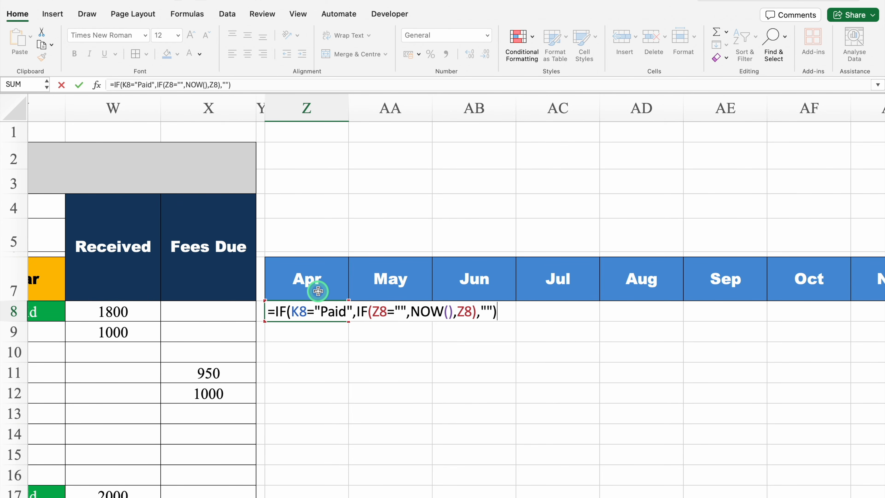
key("Return")
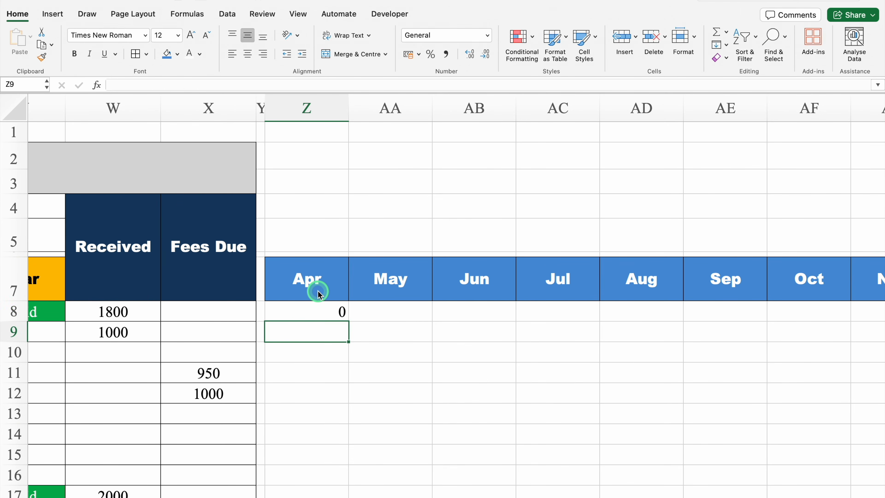
- Centre the contents of Z8 and format the cell as a Date of type 14-Mar-12
left_click(328, 310)
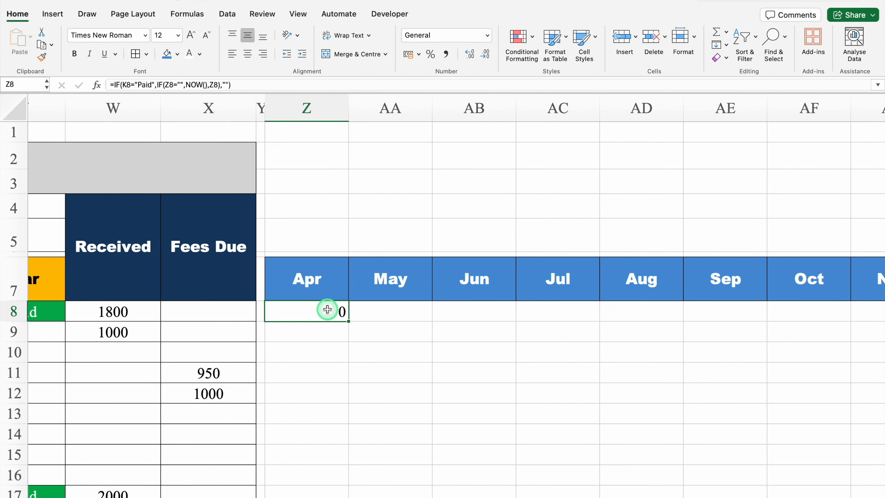
left_click(247, 54)
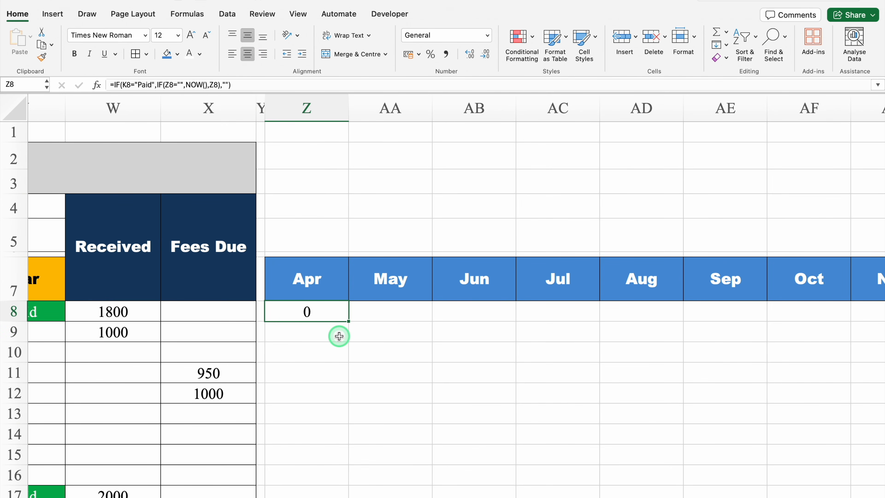
key("super+1")
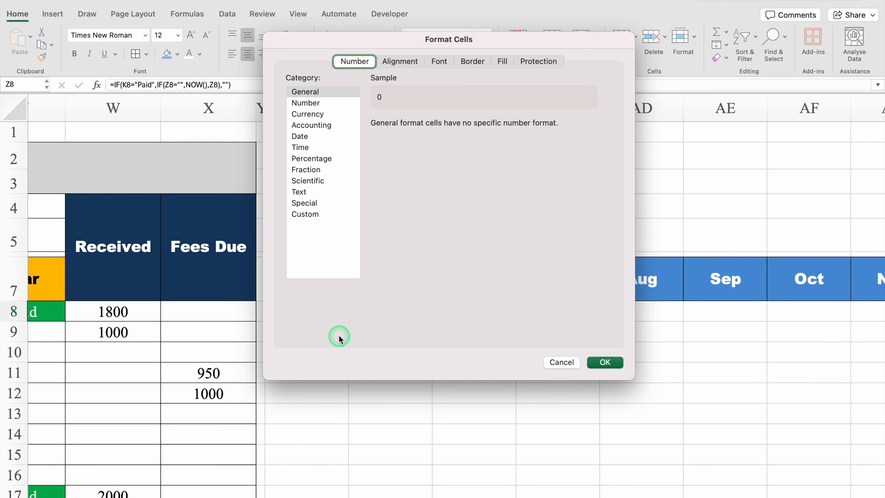
left_click(315, 140)
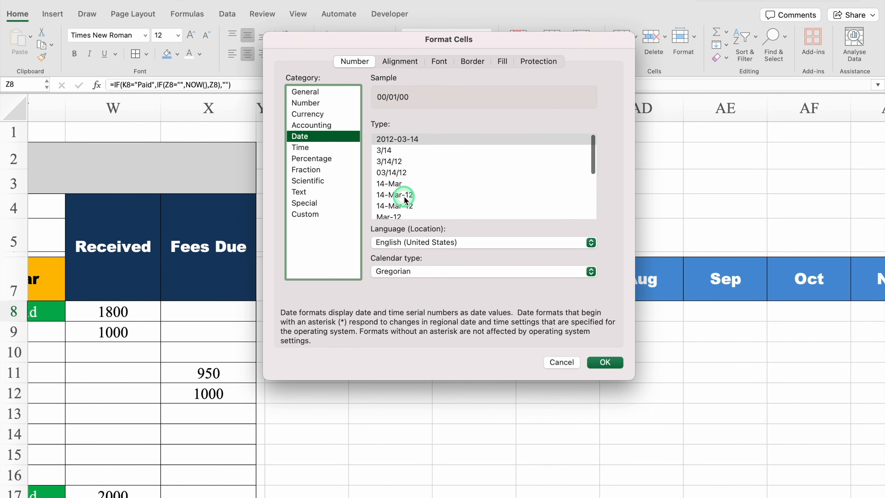
left_click(404, 195)
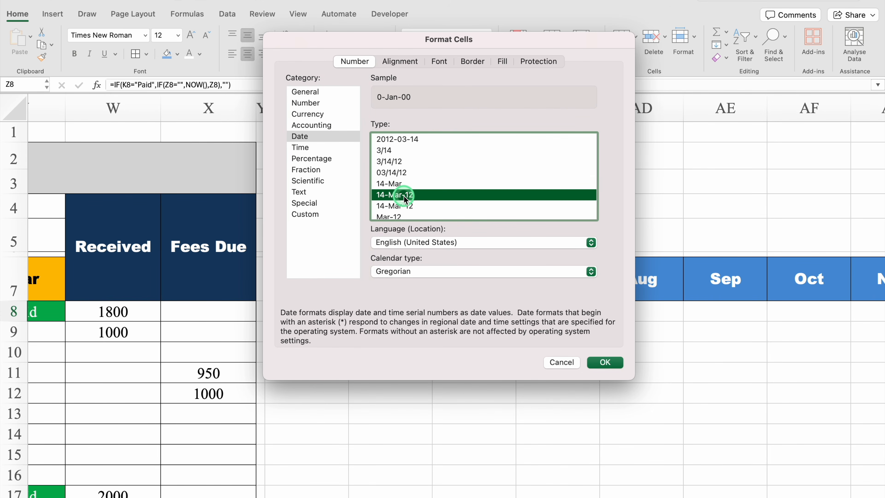
left_click(606, 363)
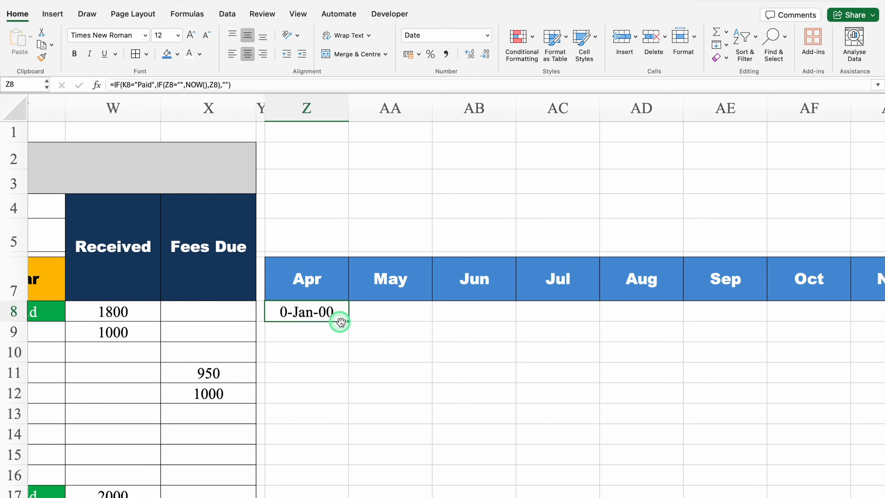
- Clear every Paid and Due status from the Apr to Mar columns for all students, range K8:V17
scroll(731, 496, "left", 13)
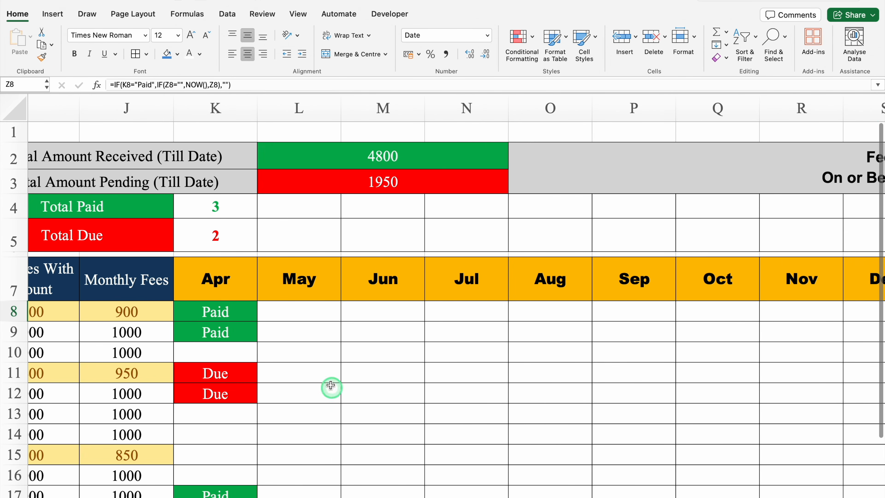
left_click_drag(248, 311, 262, 459)
left_click(218, 264)
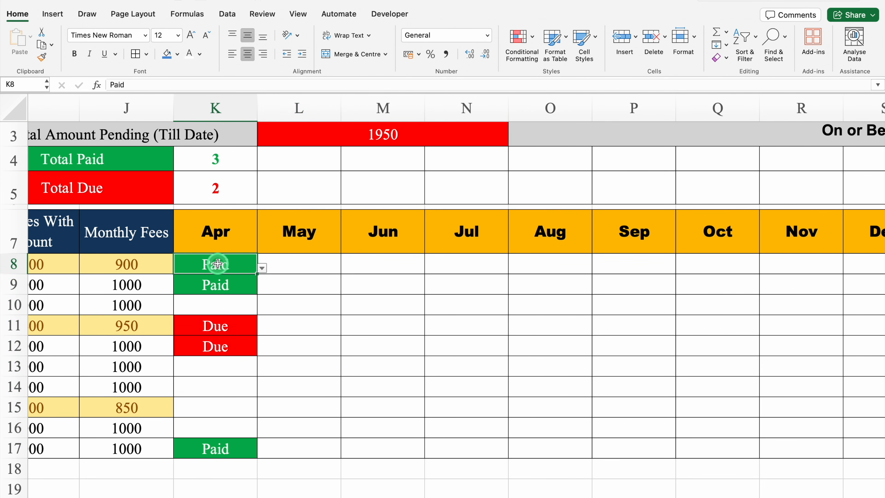
key("shift+Down")
key("shift+Down")
key("shift+Down")
key("shift+Down")
key("shift+Down")
key("shift+Down")
key("shift+Down")
key("shift+Down")
key("shift+Down")
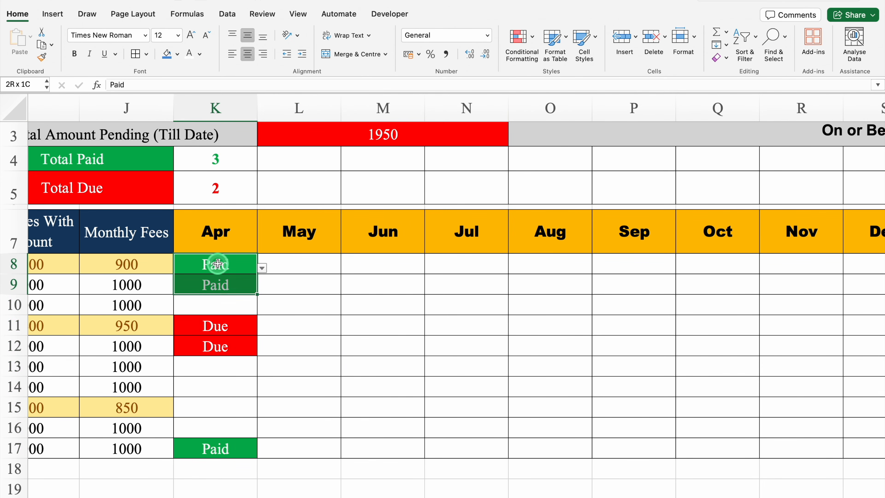
key("ctrl+shift+Right")
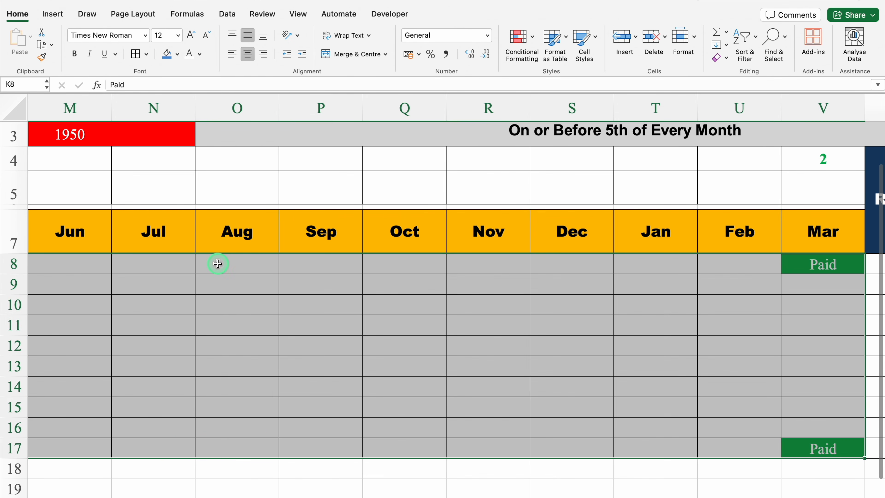
key("Delete")
- Set the first student's Apr status in K8 to Paid and check its submission date in the second month block
scroll(218, 264, "left", 12)
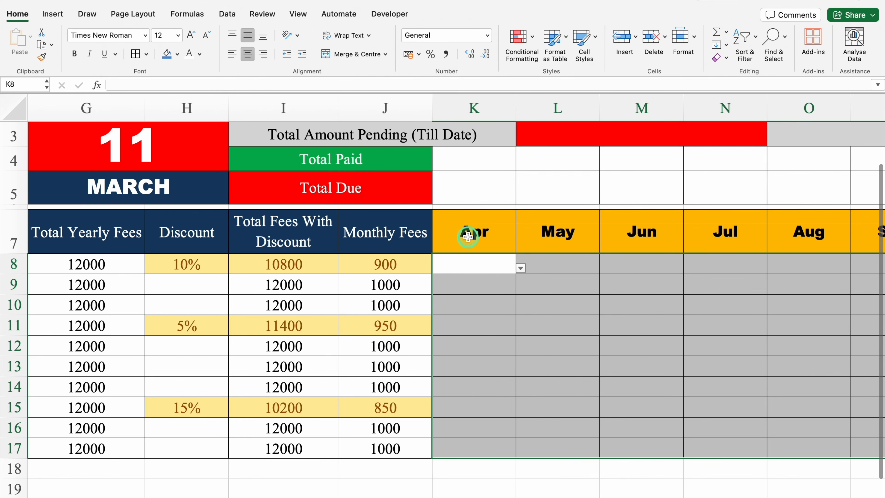
scroll(469, 237, "right", 6)
scroll(650, 488, "right", 12)
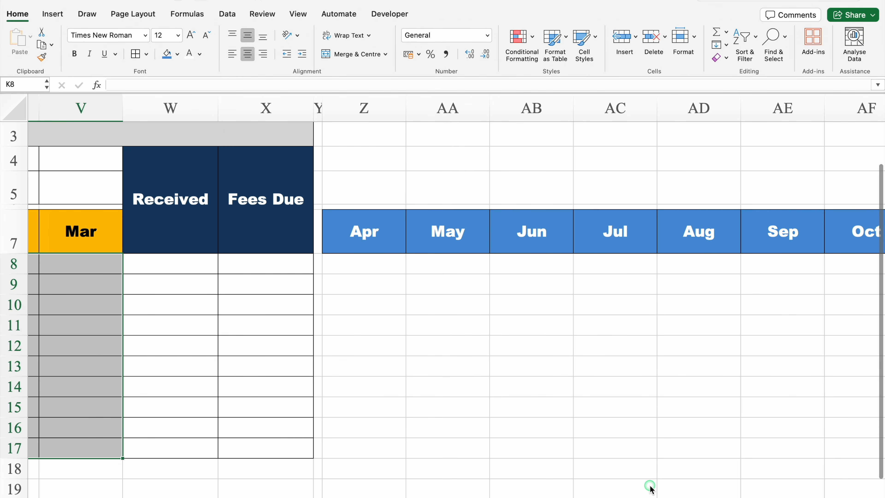
scroll(649, 487, "left", 15)
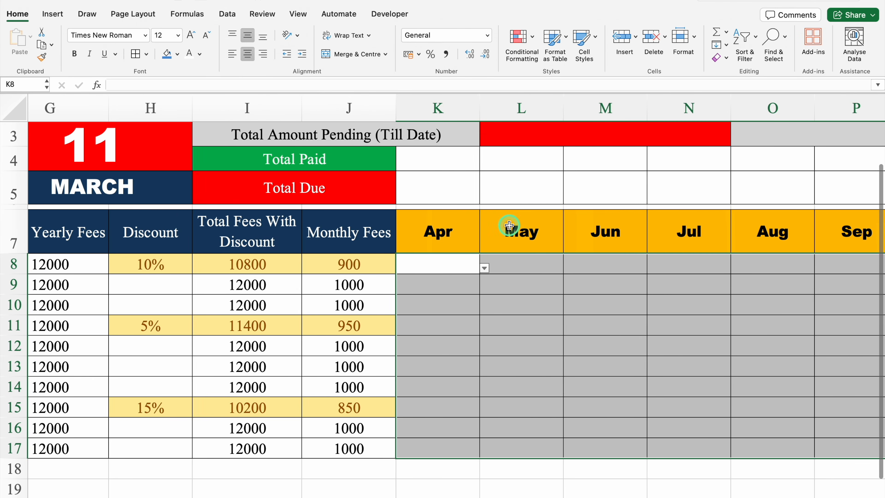
left_click(436, 267)
left_click(484, 268)
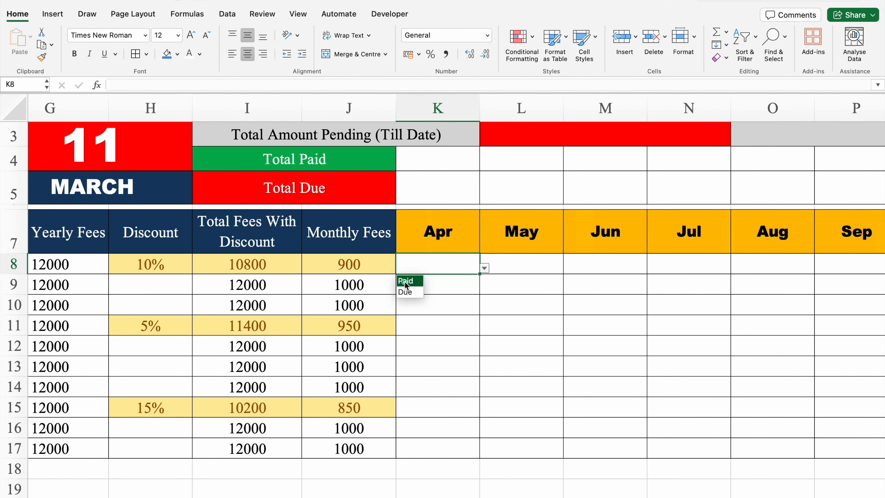
left_click(406, 281)
scroll(469, 491, "right", 10)
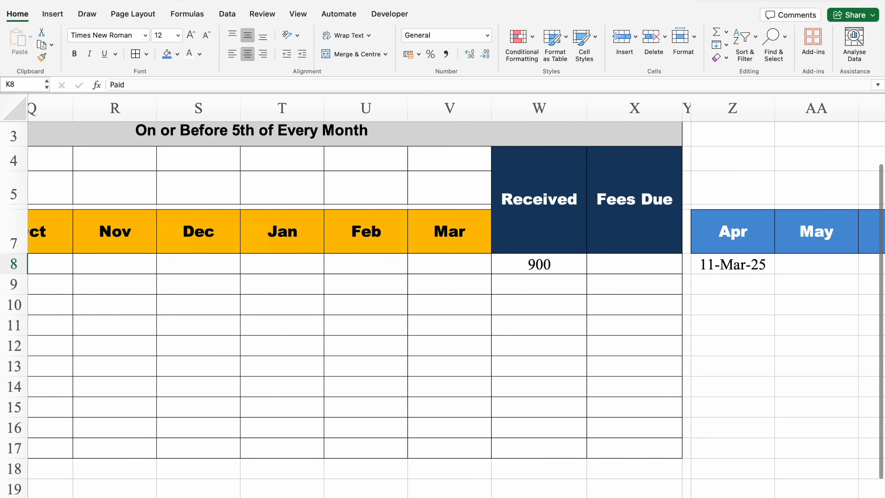
scroll(487, 453, "right", 5)
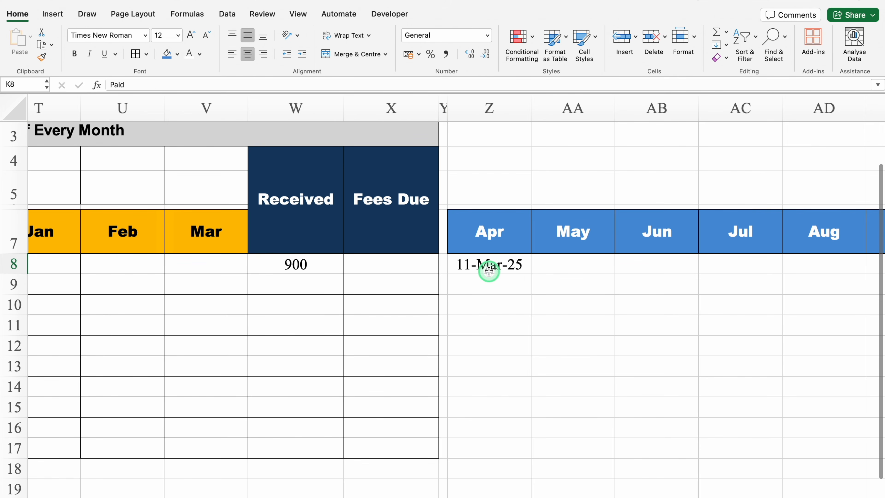
- Fill the Z8 date formula across all months and students through AK17, and apply all borders to the range
left_click(489, 271)
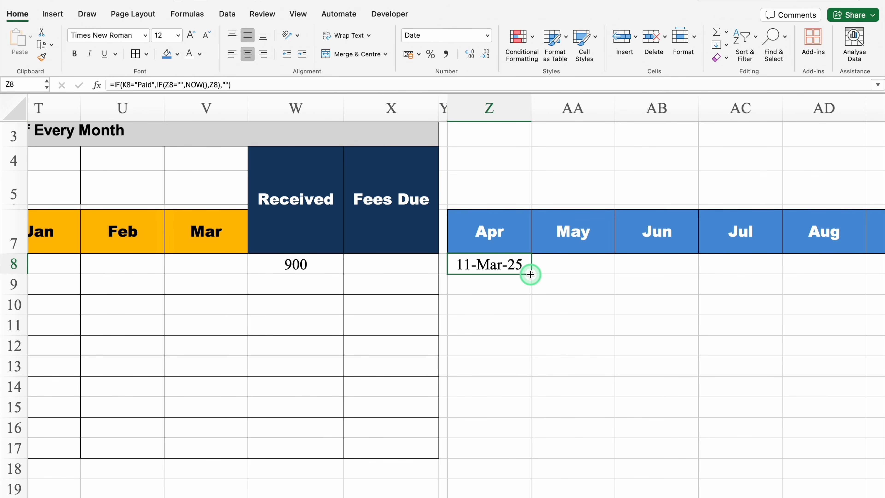
left_click_drag(530, 274, 789, 435)
left_click(135, 54)
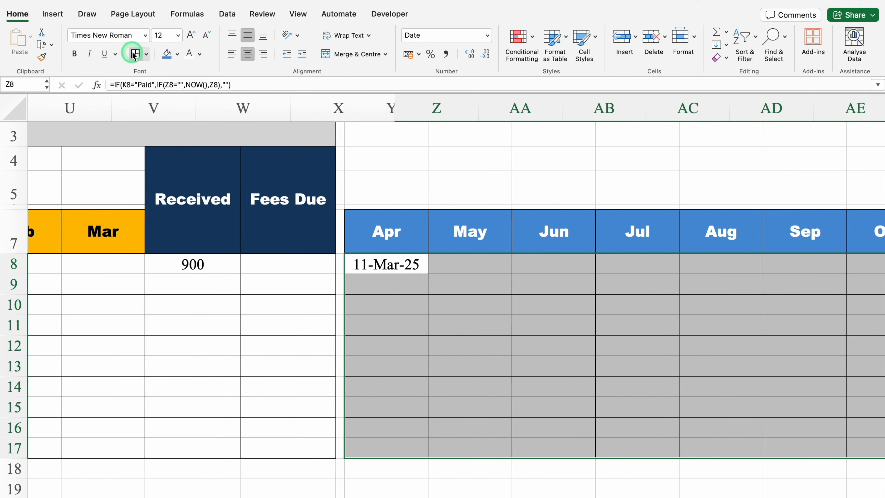
- Set the first student's Mar status in V8 to Due and check the matching Mar date cell
left_click(194, 265)
left_click(200, 267)
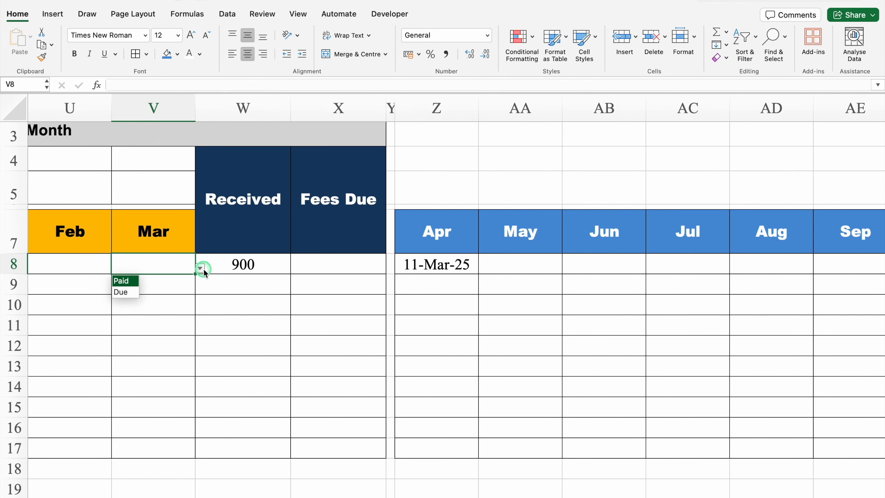
left_click(126, 293)
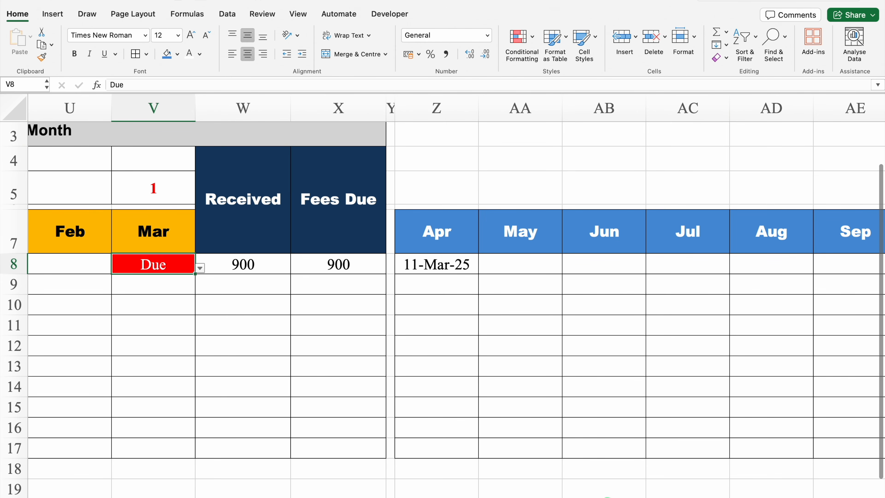
scroll(743, 495, "right", 6)
scroll(759, 495, "right", 2)
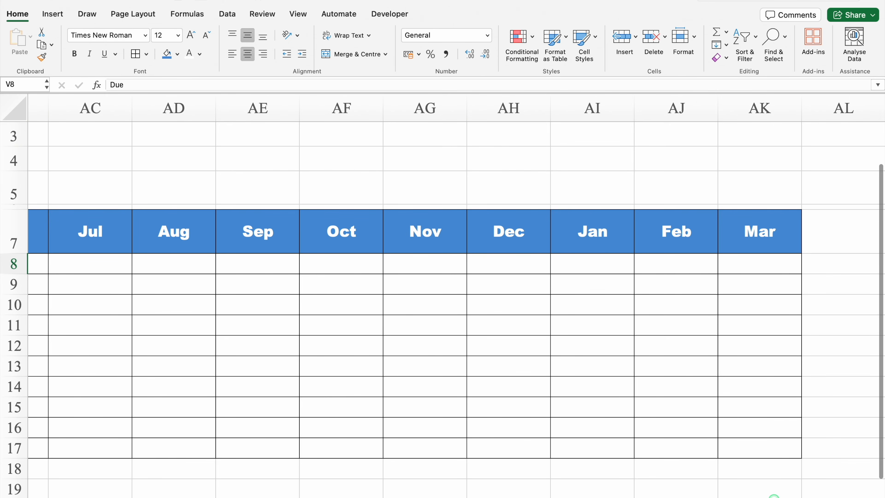
- Switch the first student's Mar status to Paid, check the matching date cell, and clear this test status
scroll(773, 495, "left", 13)
left_click(657, 267)
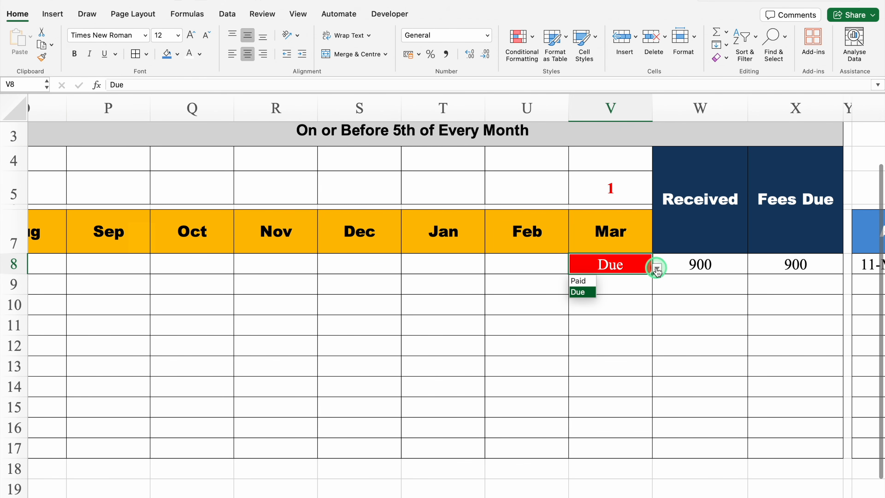
left_click(578, 280)
scroll(622, 495, "right", 3)
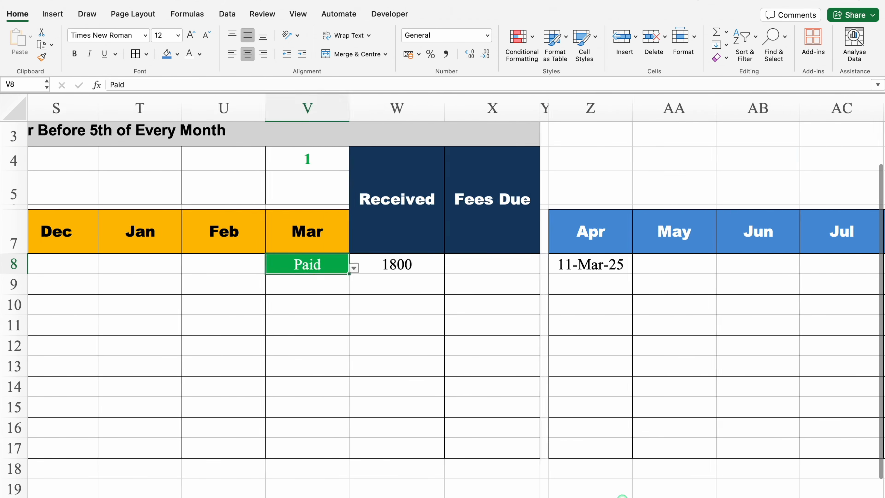
scroll(622, 495, "right", 10)
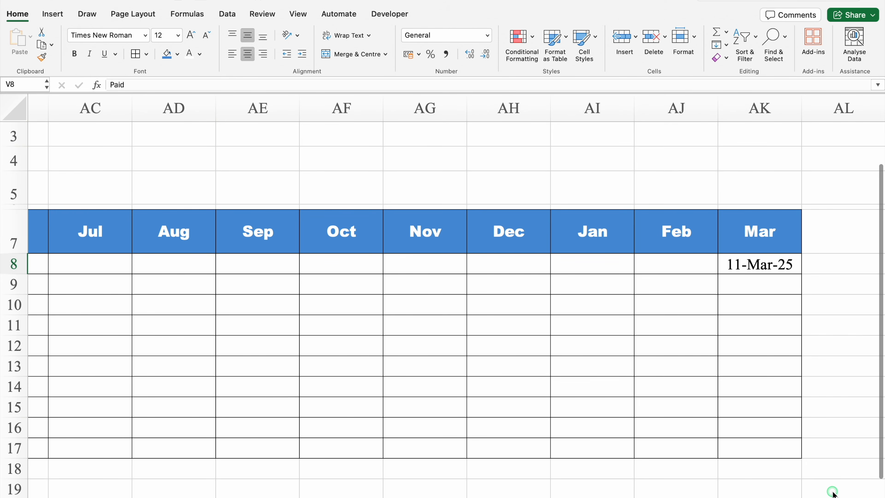
scroll(833, 492, "left", 11)
key("Delete")
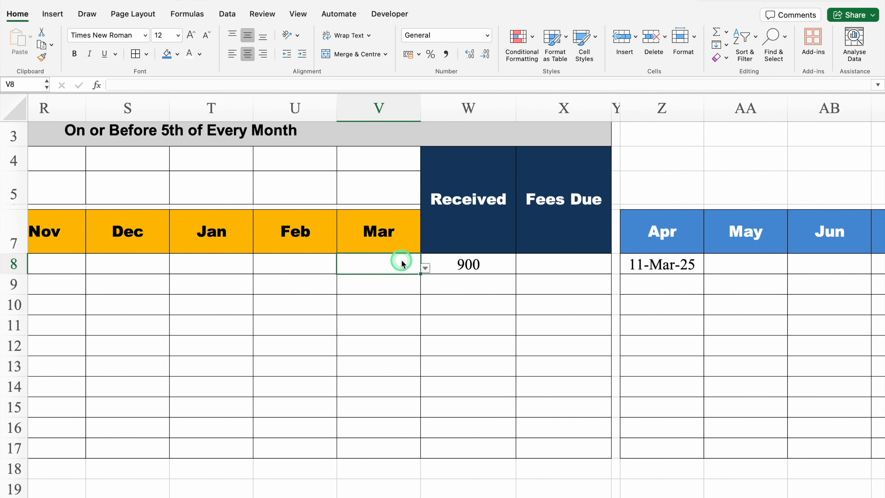
- Merge and centre Z2:AK3 above the date block, and extend the merged format down to Z4:AK5
scroll(605, 493, "right", 6)
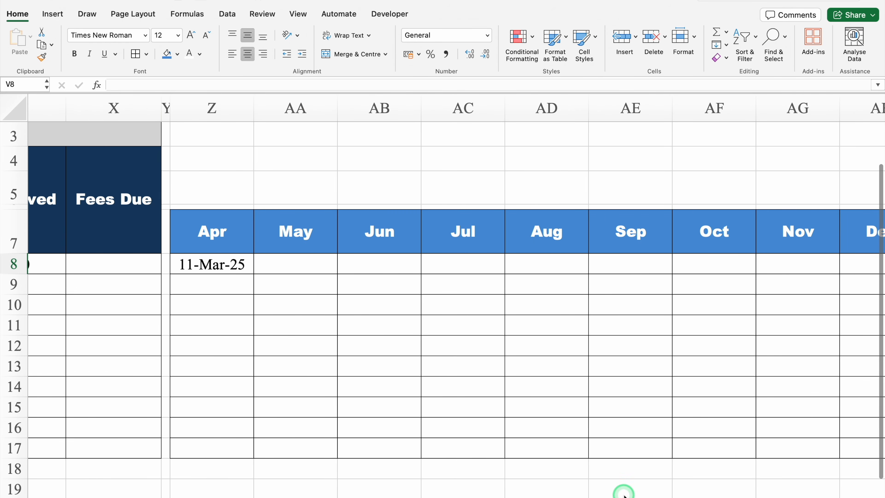
scroll(624, 492, "down", 5)
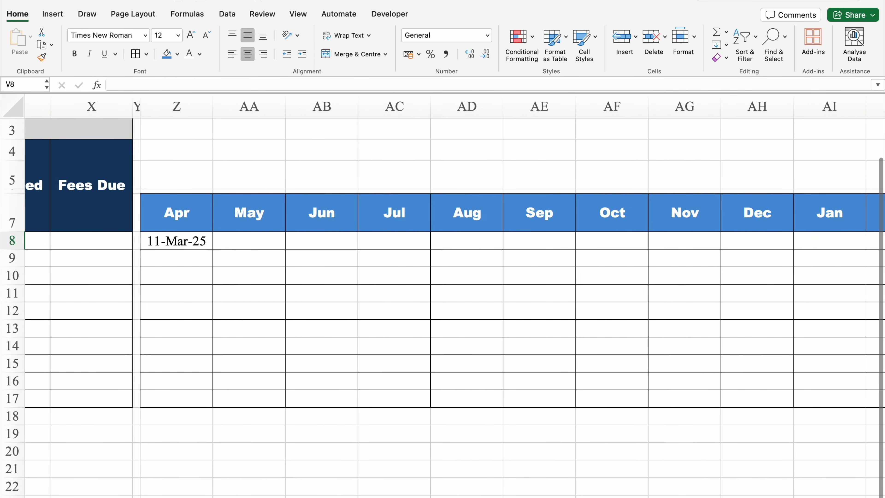
scroll(871, 244, "down", 5)
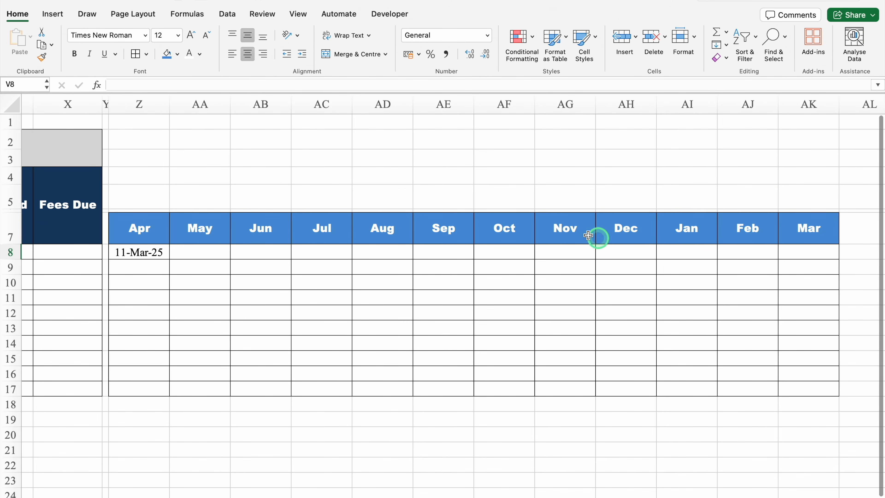
left_click(144, 141)
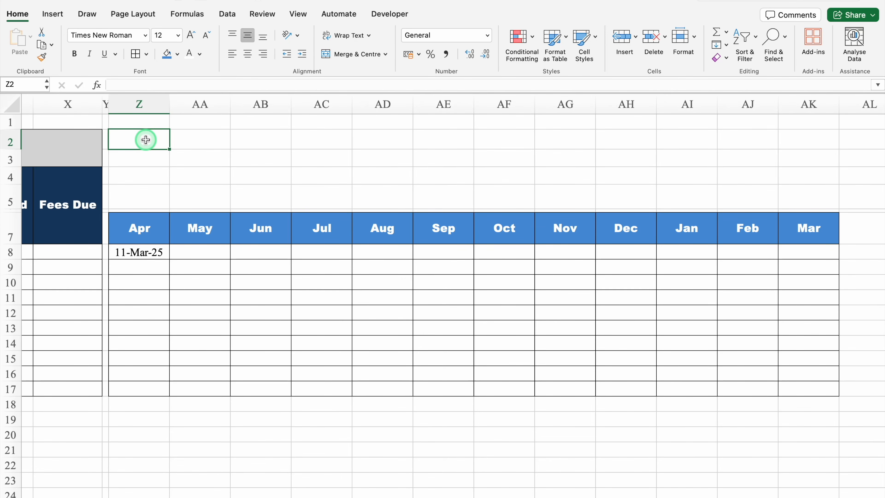
left_click_drag(146, 140, 338, 155)
left_click_drag(565, 149, 831, 155)
left_click(334, 54)
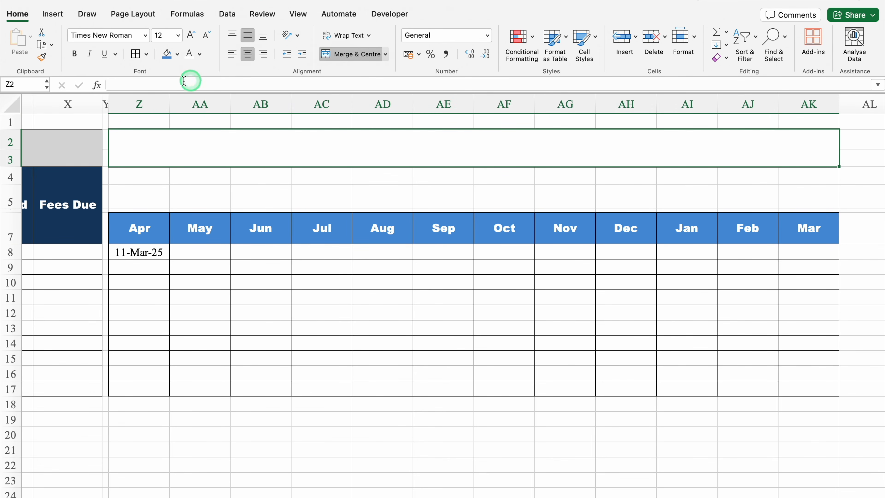
left_click_drag(838, 167, 839, 188)
- Fill the merged Z2 banner with the month headers' blue and the merged Z4 banner with dark teal
left_click(554, 155)
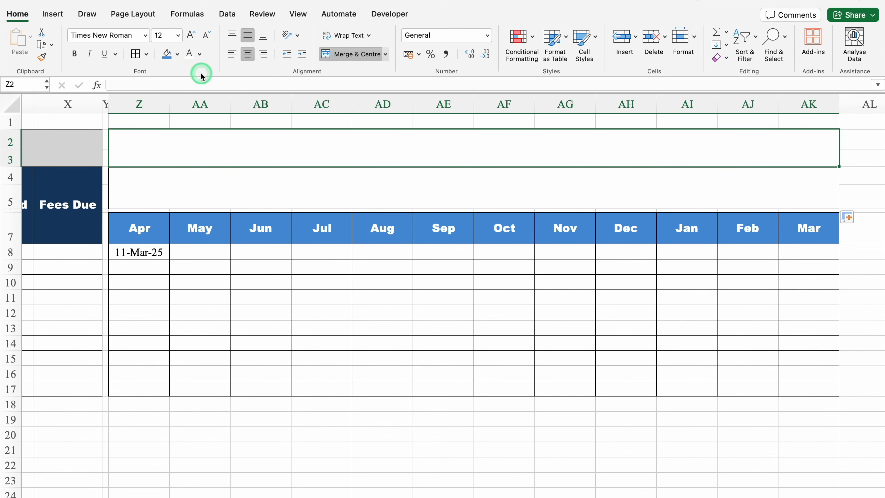
left_click(167, 56)
left_click(259, 190)
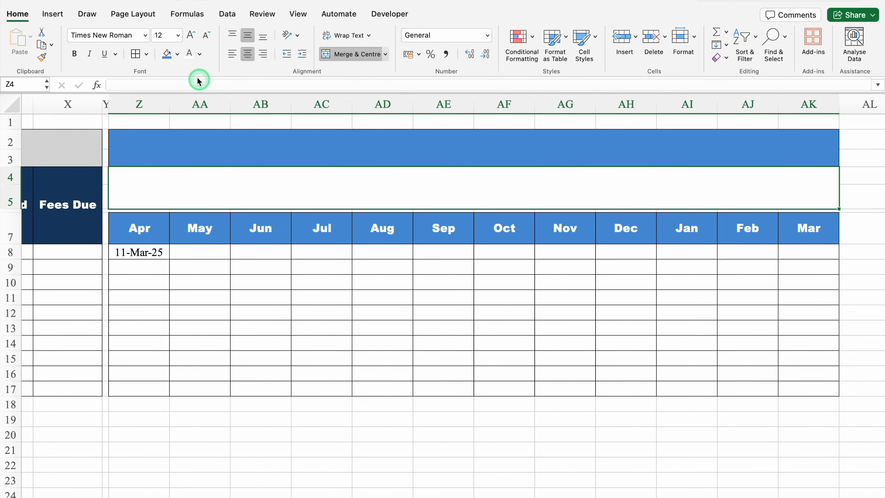
left_click(178, 55)
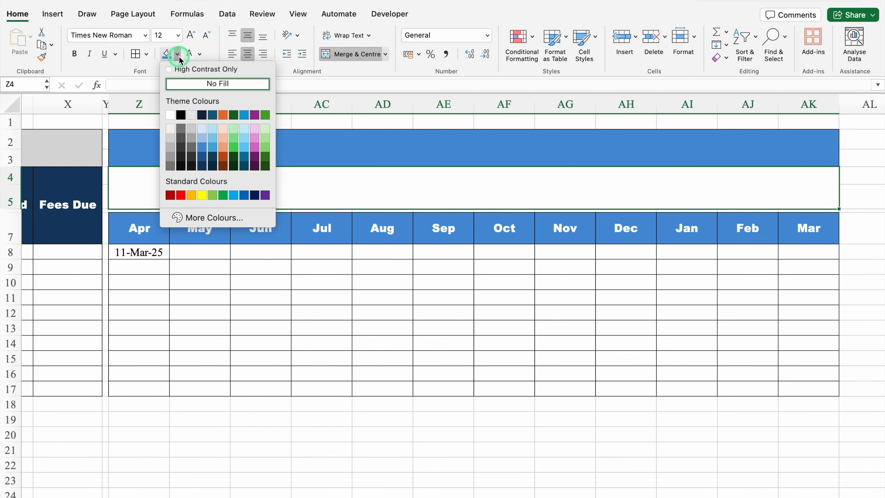
left_click(213, 168)
- Enter "Fees Submission Dates" in the blue banner and "Track All Dates Here" in the dark banner below it
double_click(411, 154)
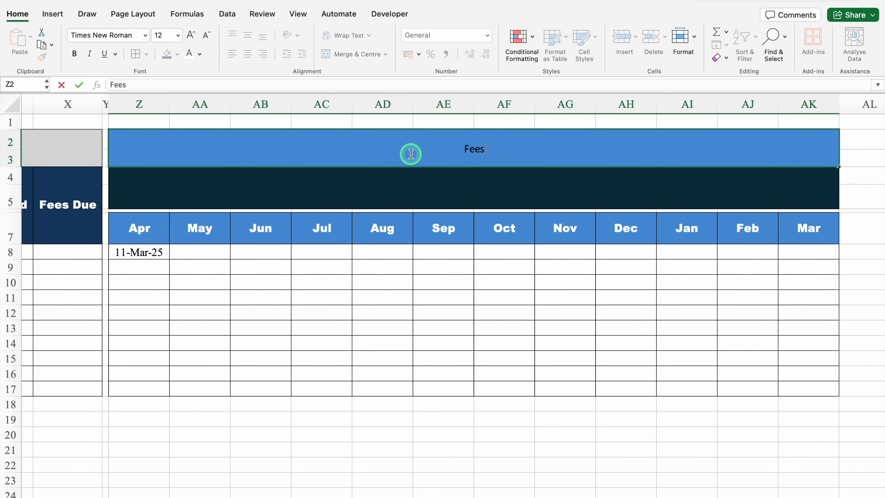
type("Dates")
left_click(526, 176)
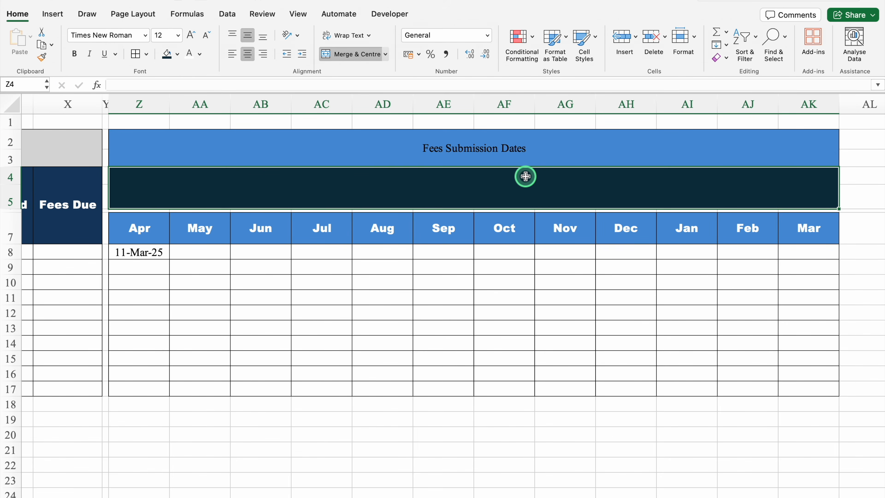
double_click(526, 176)
type("Track All")
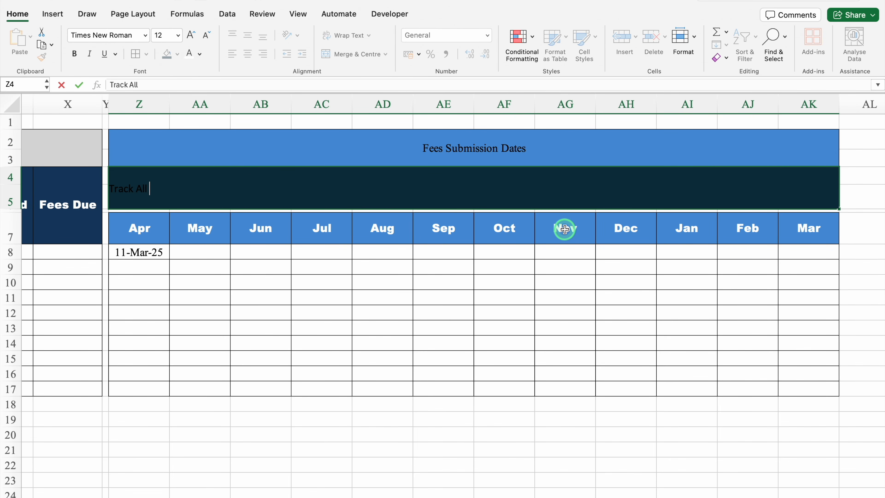
type(" Dates Here")
- Format the text of both banners above the date block as white Arial Black
left_click_drag(529, 135, 544, 186)
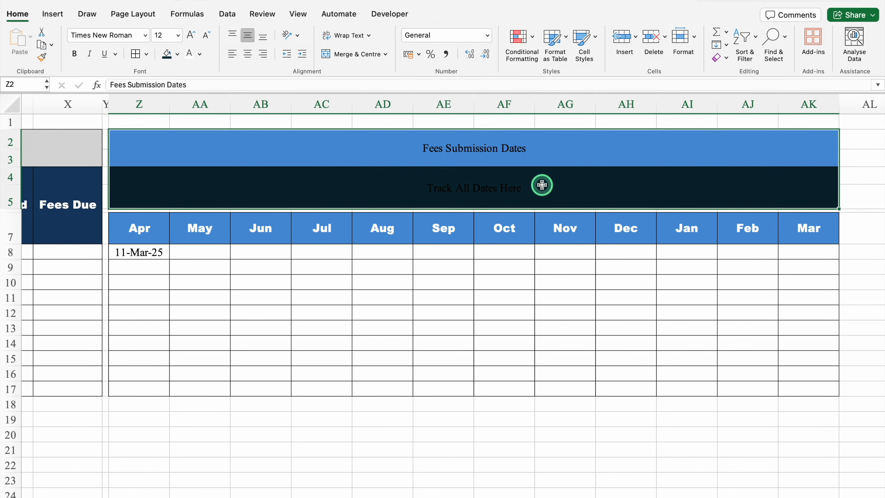
left_click(191, 54)
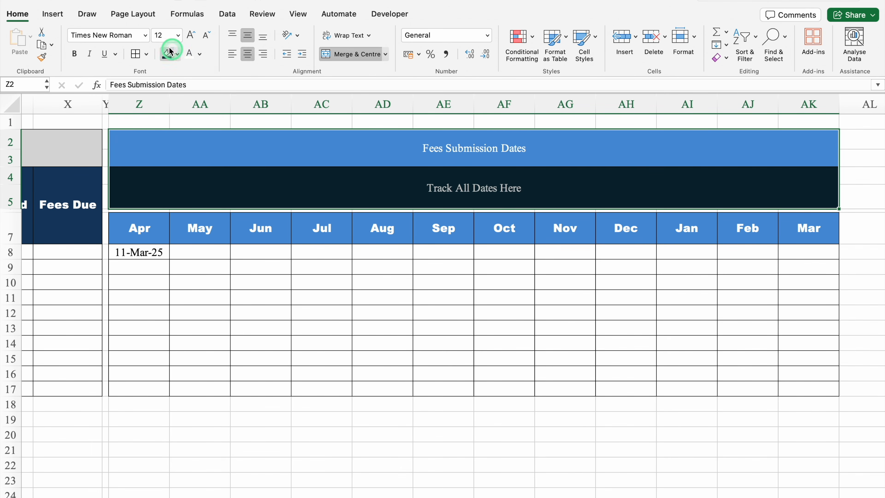
left_click(145, 35)
mouse_move(159, 139)
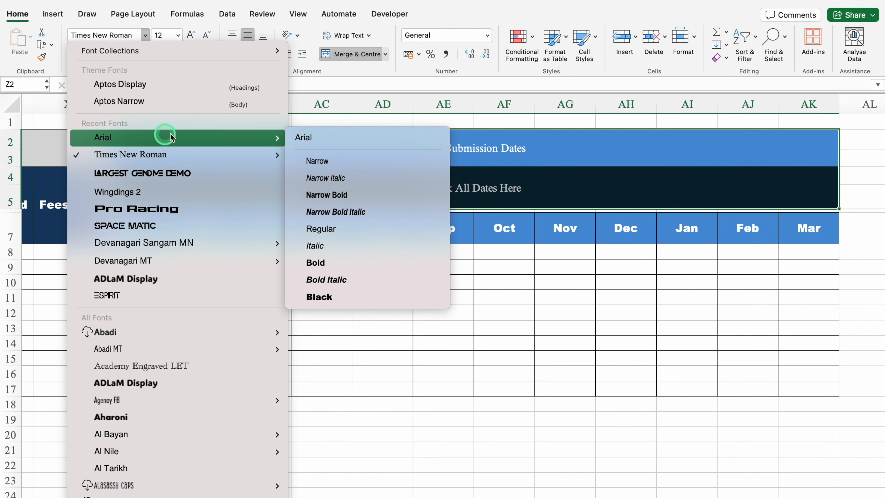
left_click(361, 292)
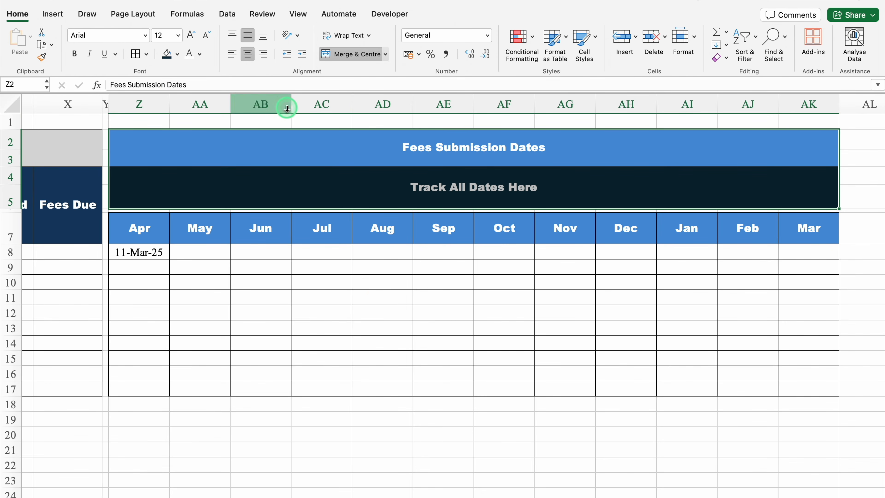
- Increase the font size of both banner titles to 22
left_click(191, 35)
left_click(191, 34)
left_click(190, 35)
left_click(191, 34)
left_click(191, 35)
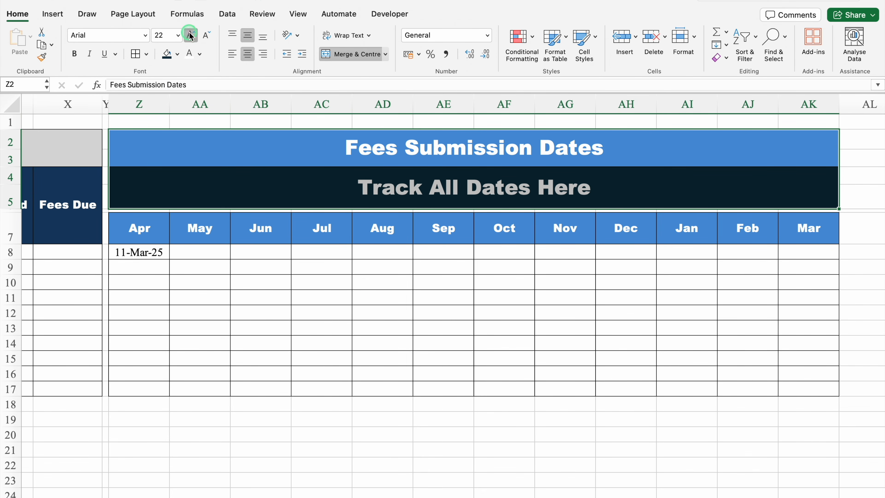